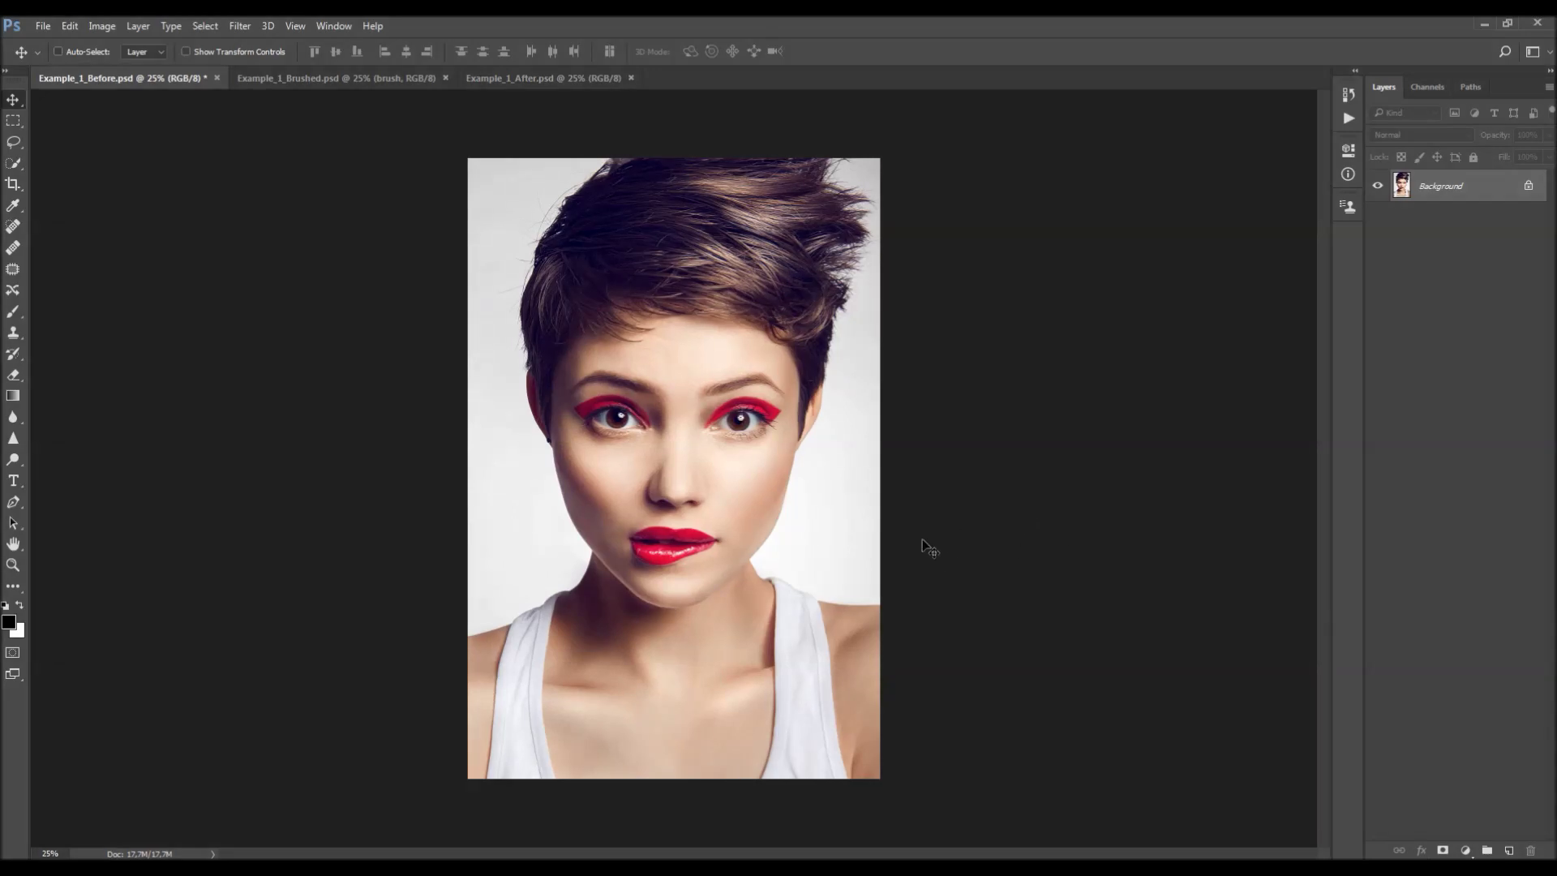
- Review the brushed example, and examine the hair, eyes and lips of the text portrait in Example_1_After.psd up close
click(341, 78)
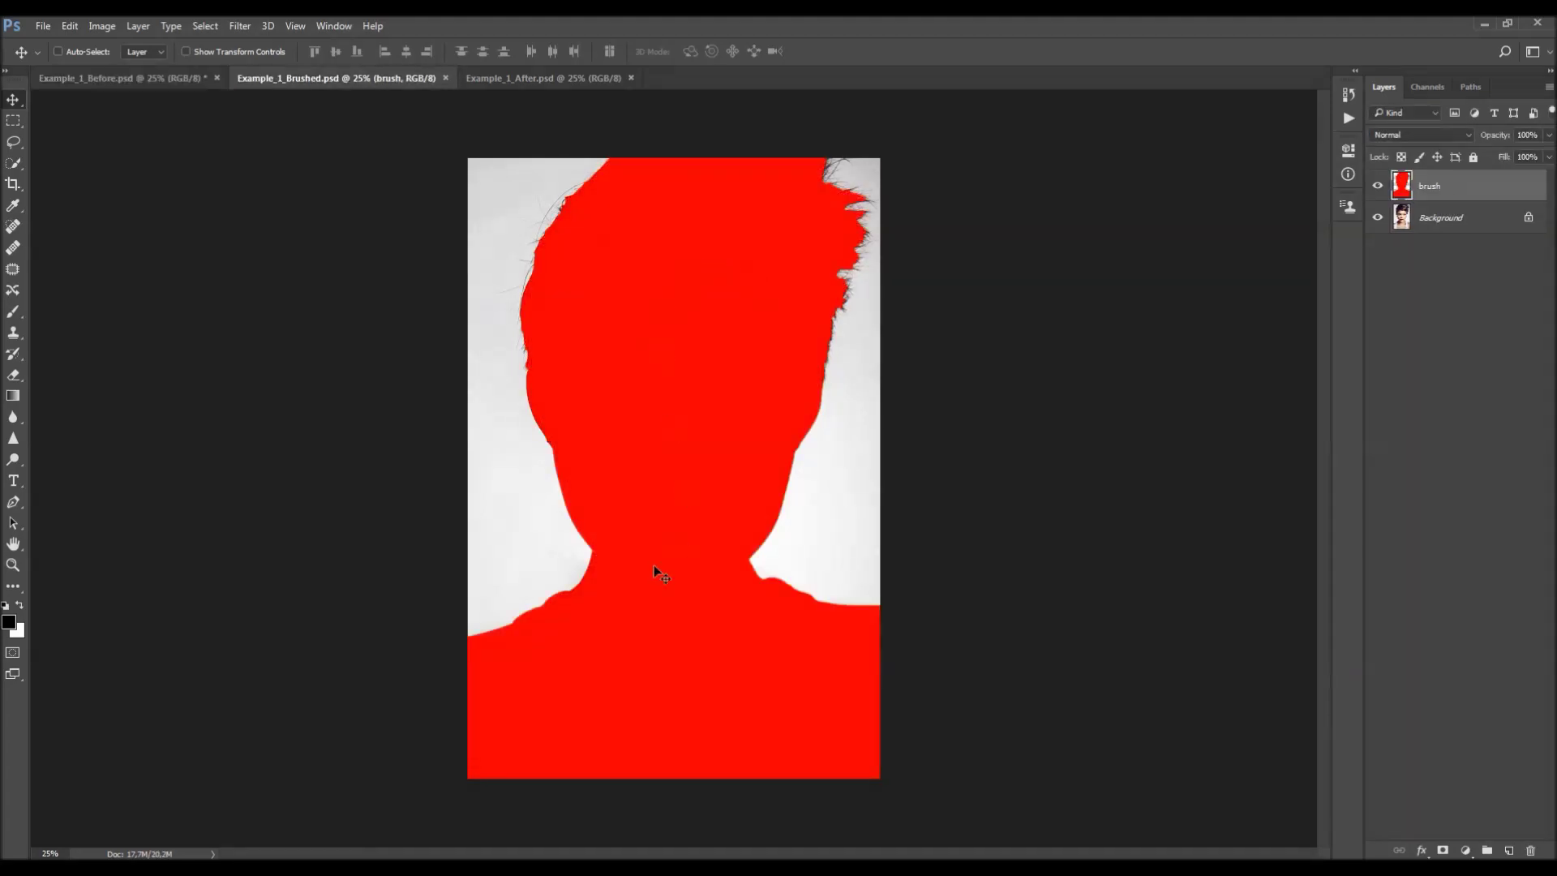
click(520, 78)
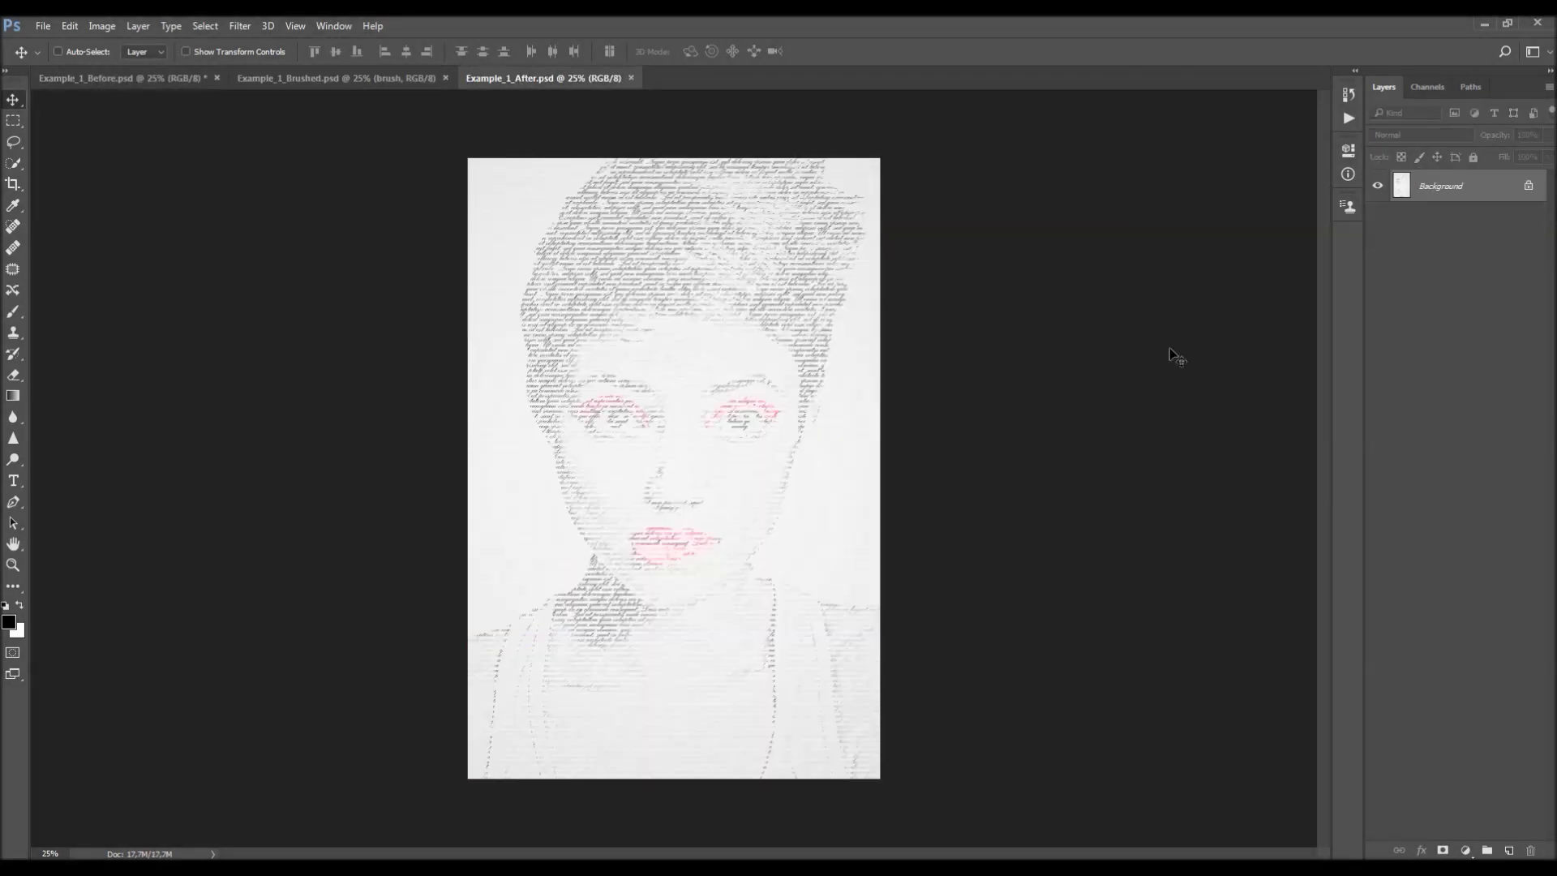
key(ctrl+plus)
key(z)
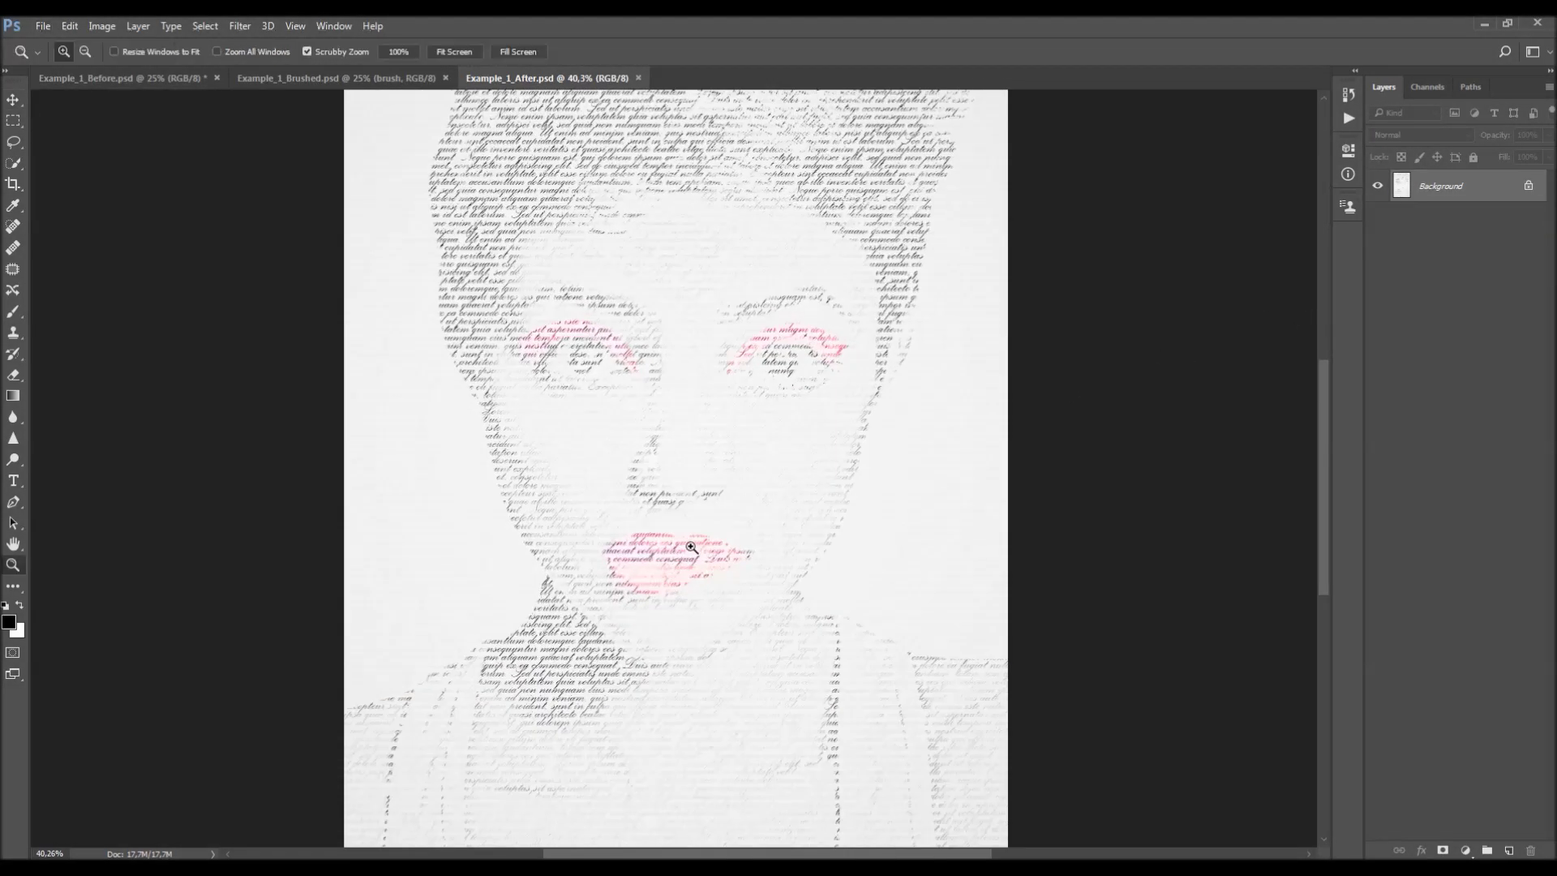
click(689, 545)
key(v)
scroll(839, 576, up, 6)
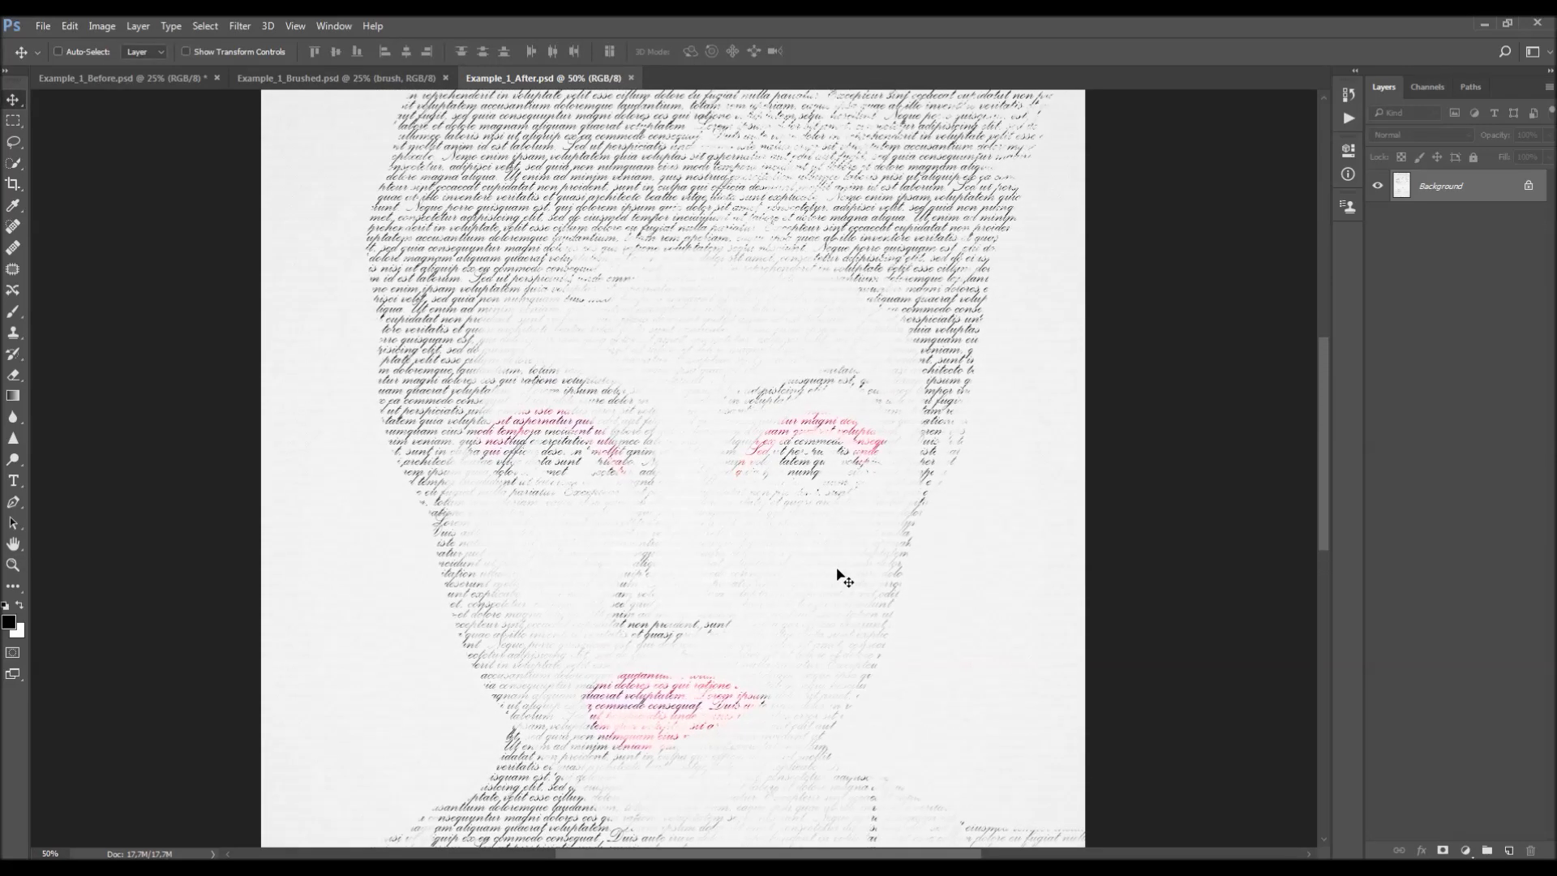
scroll(840, 576, up, 2)
scroll(789, 445, down, 7)
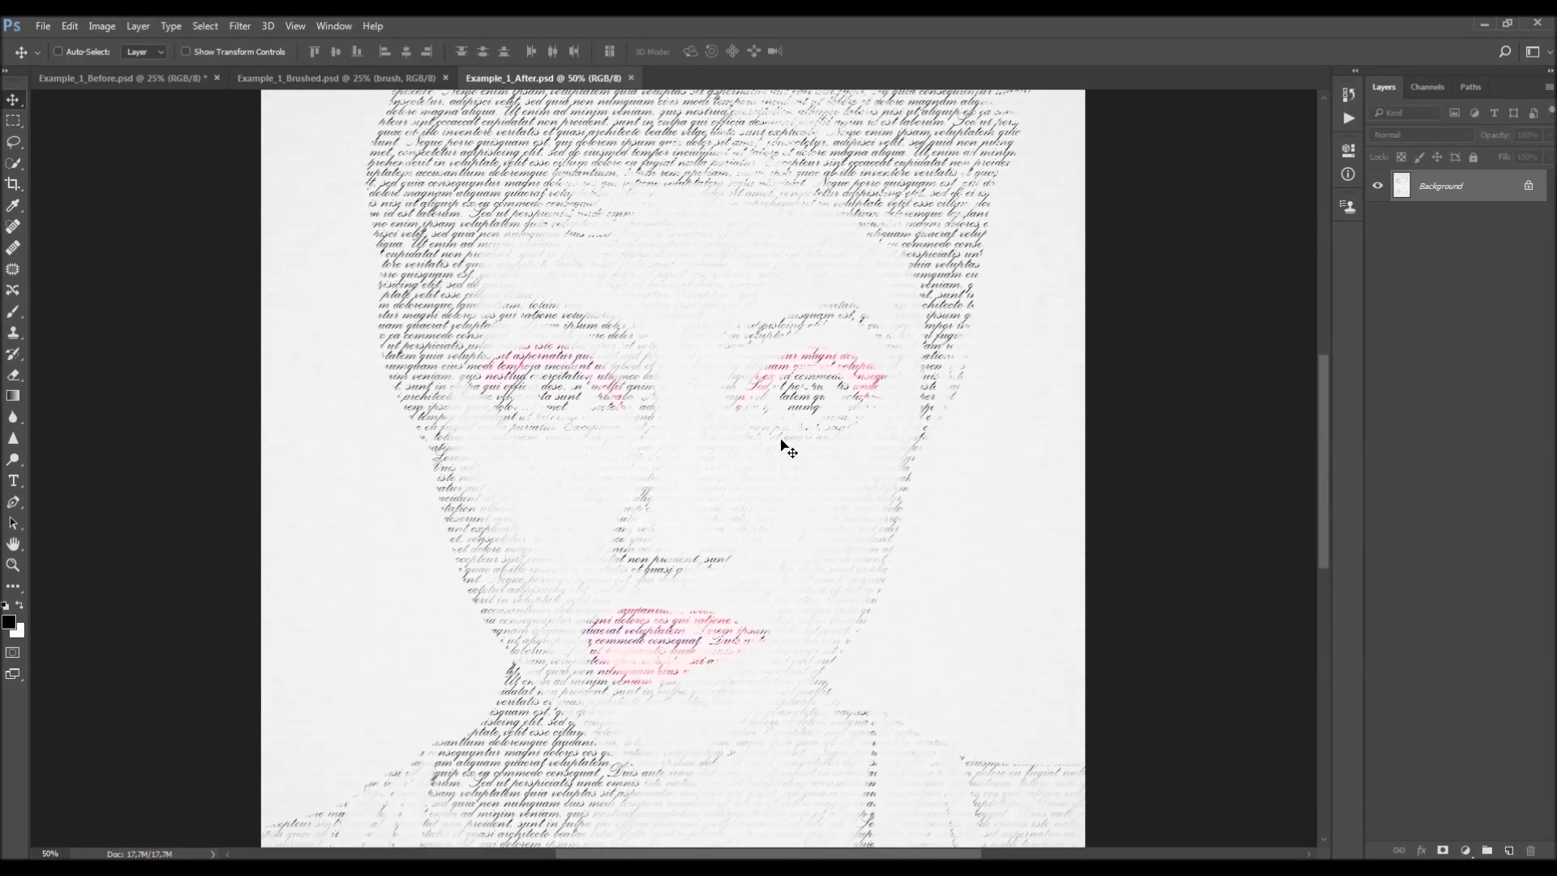
scroll(796, 557, down, 5)
scroll(824, 529, up, 4)
scroll(817, 535, down, 6)
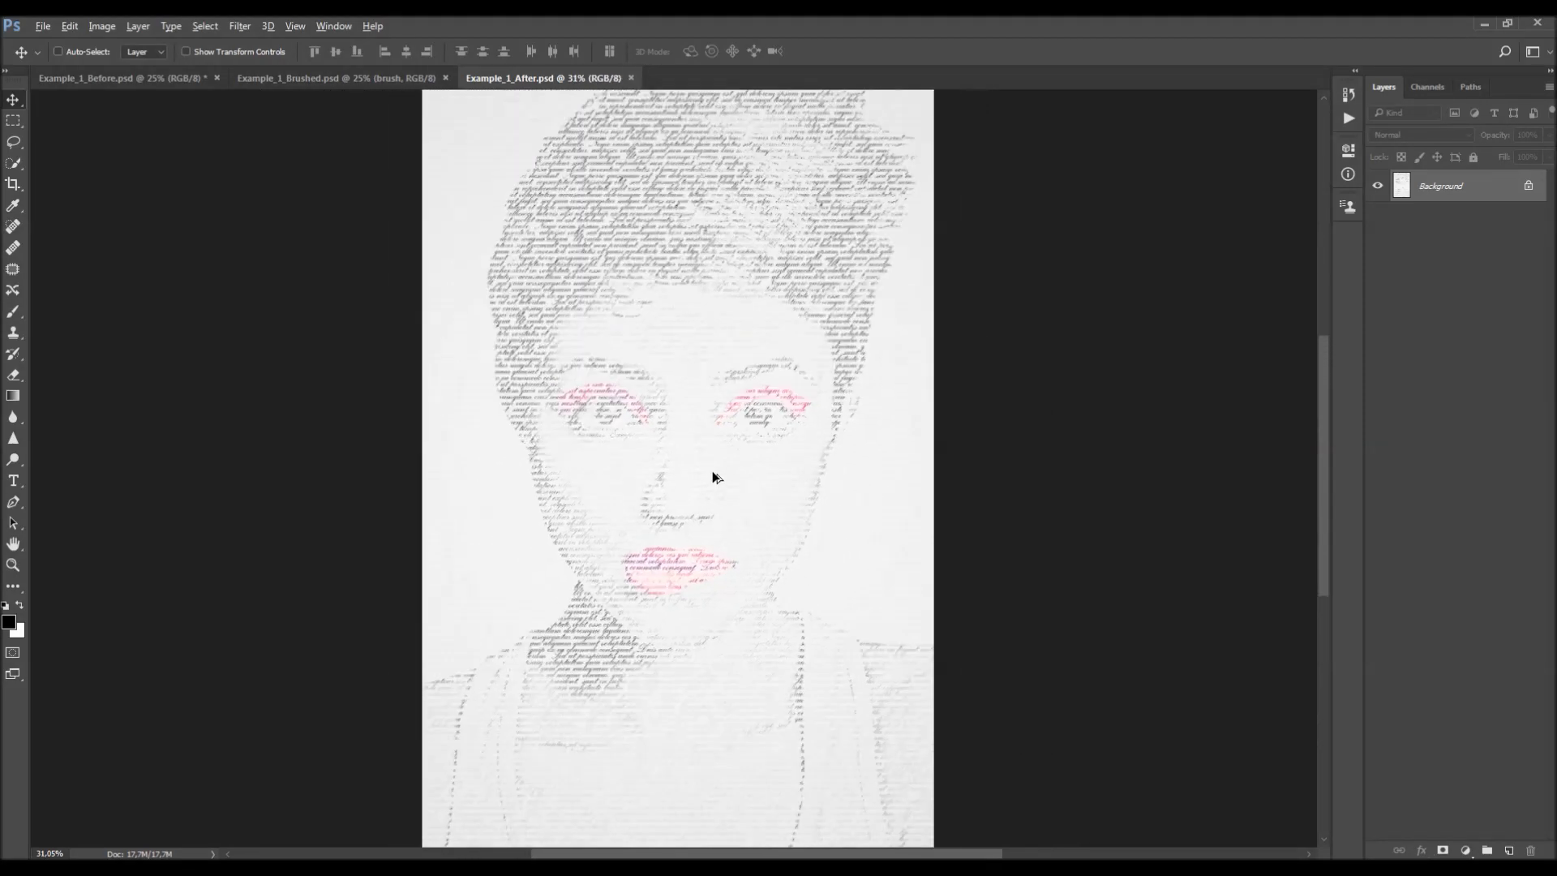
scroll(724, 469, up, 1)
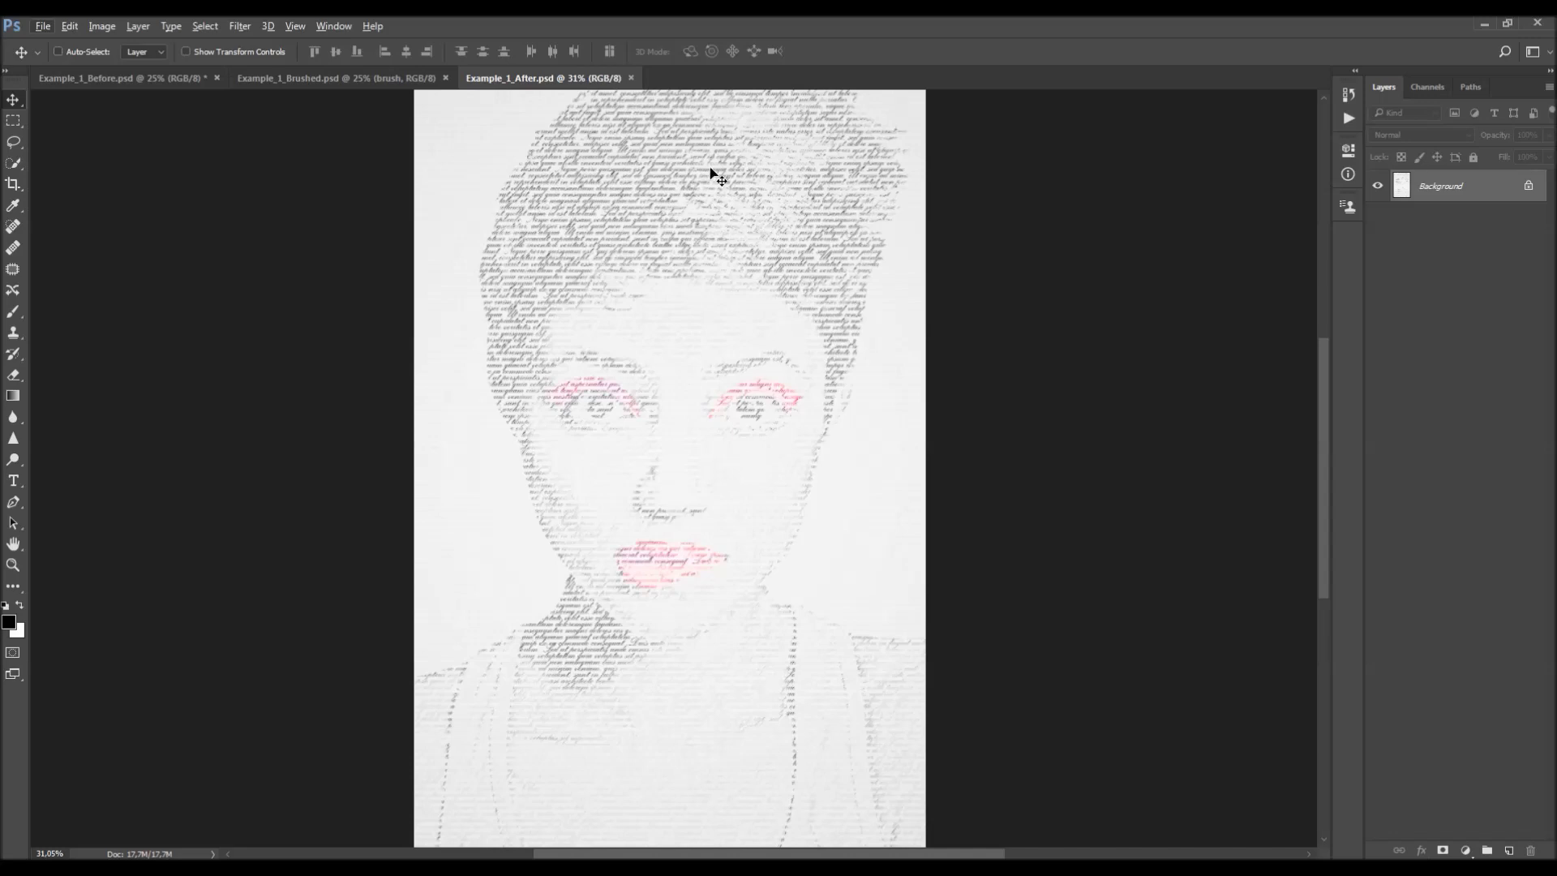
scroll(730, 581, down, 1)
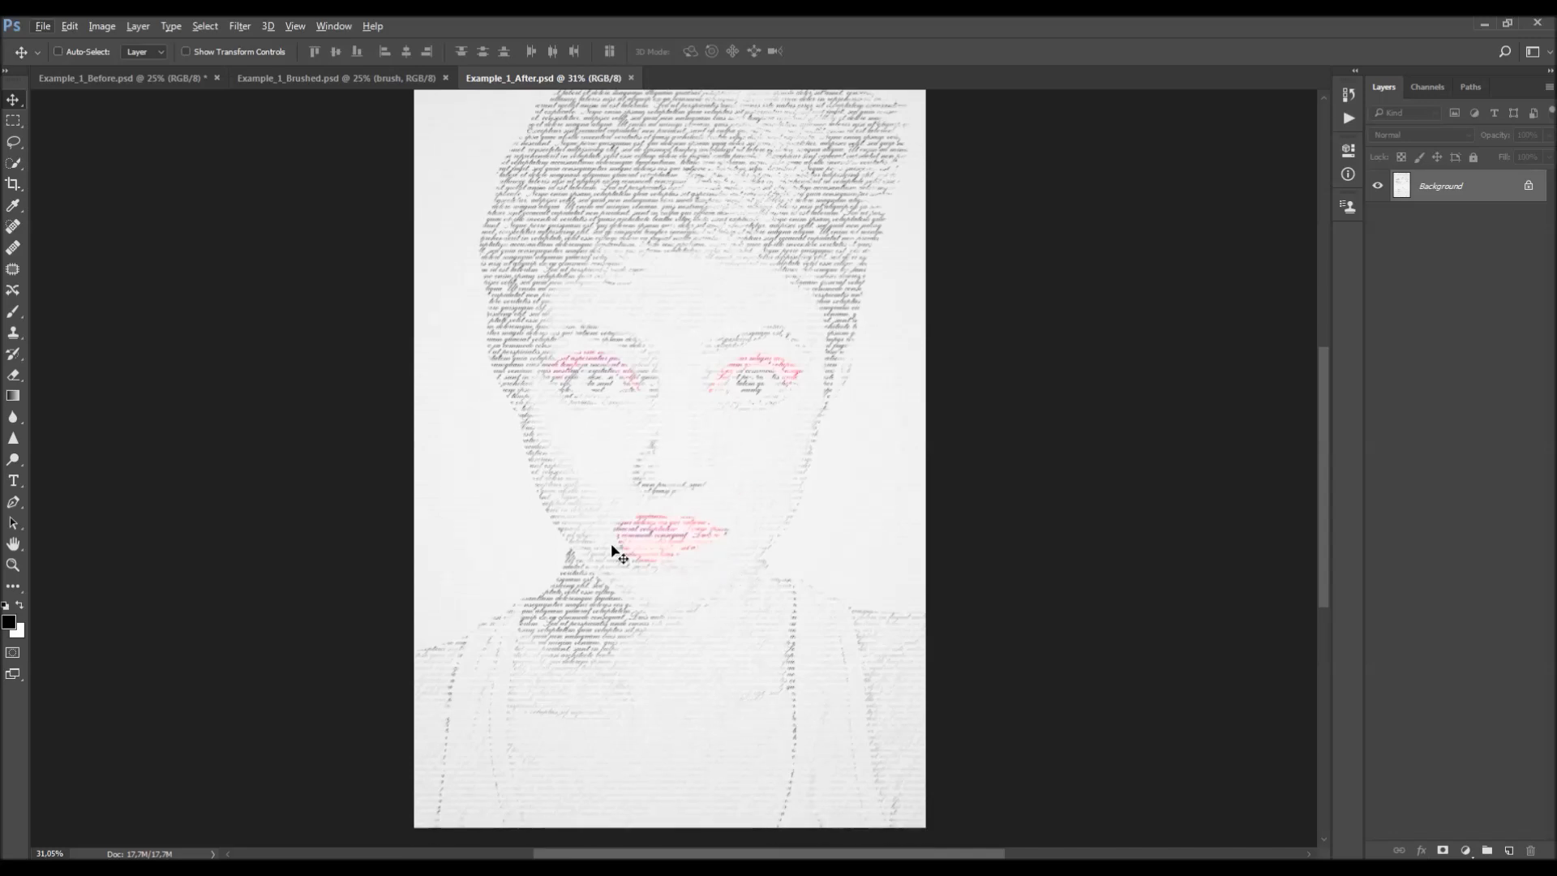
scroll(714, 487, up, 1)
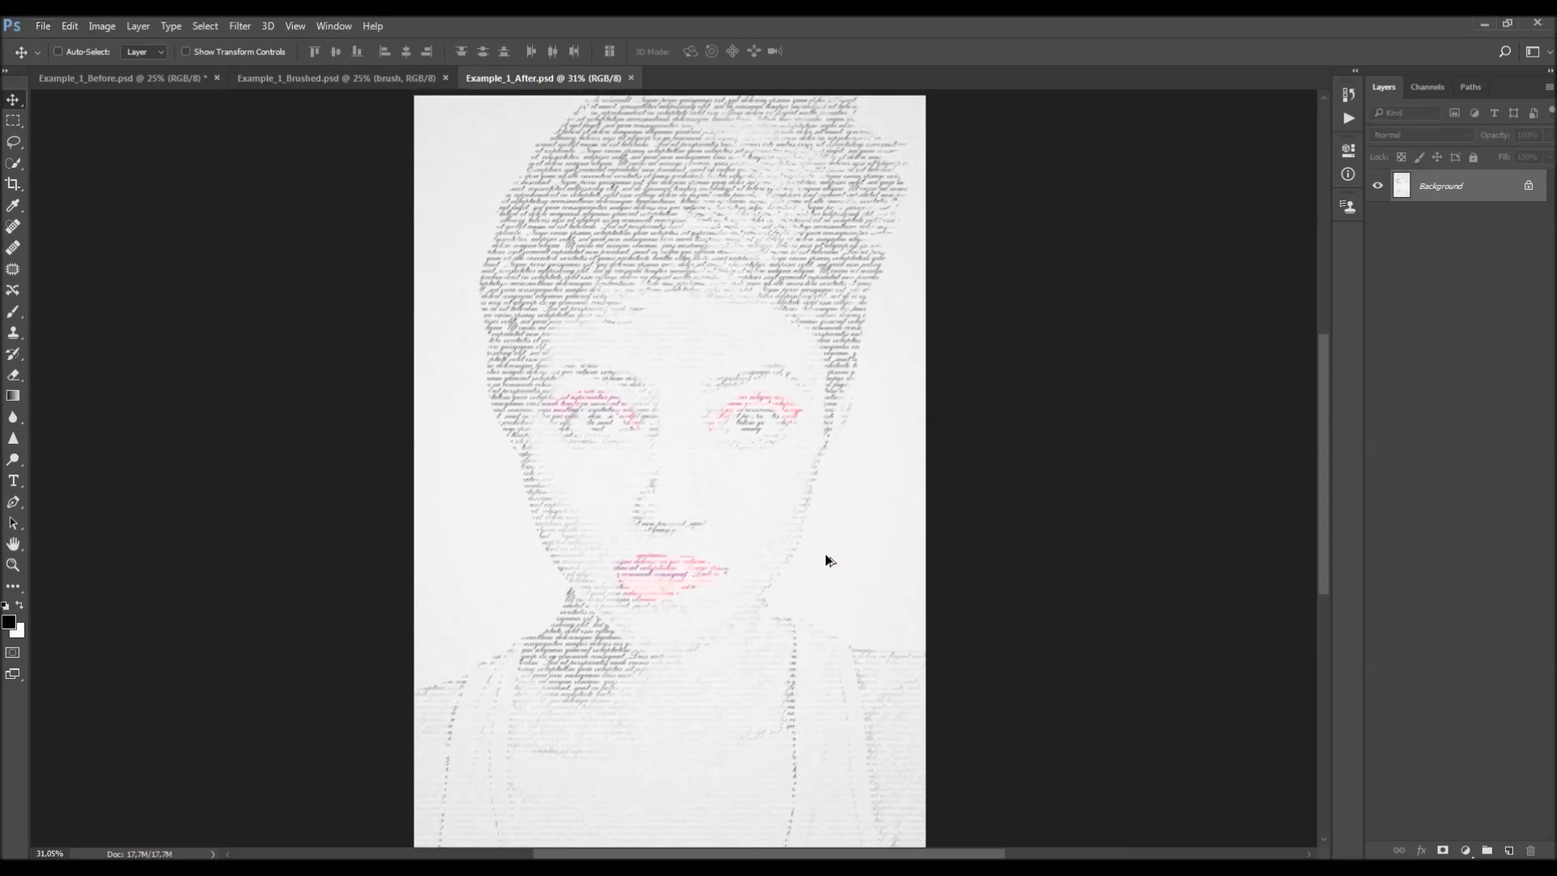
scroll(820, 554, down, 1)
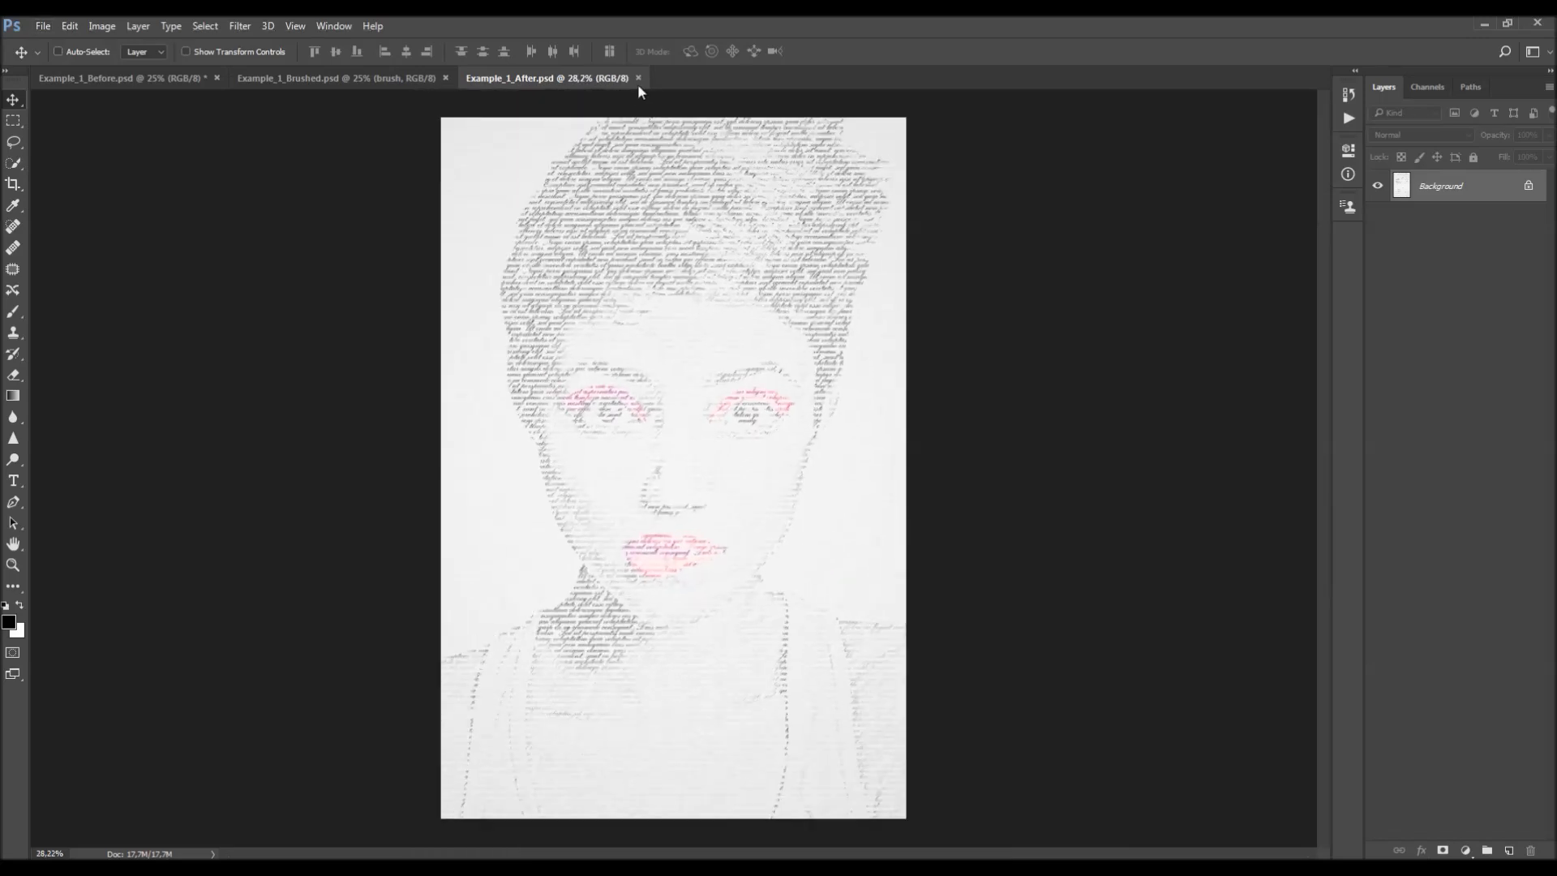
- Close the Example_1_After.psd and Example_1_Brushed.psd documents, keeping the original portrait open
click(638, 78)
click(446, 78)
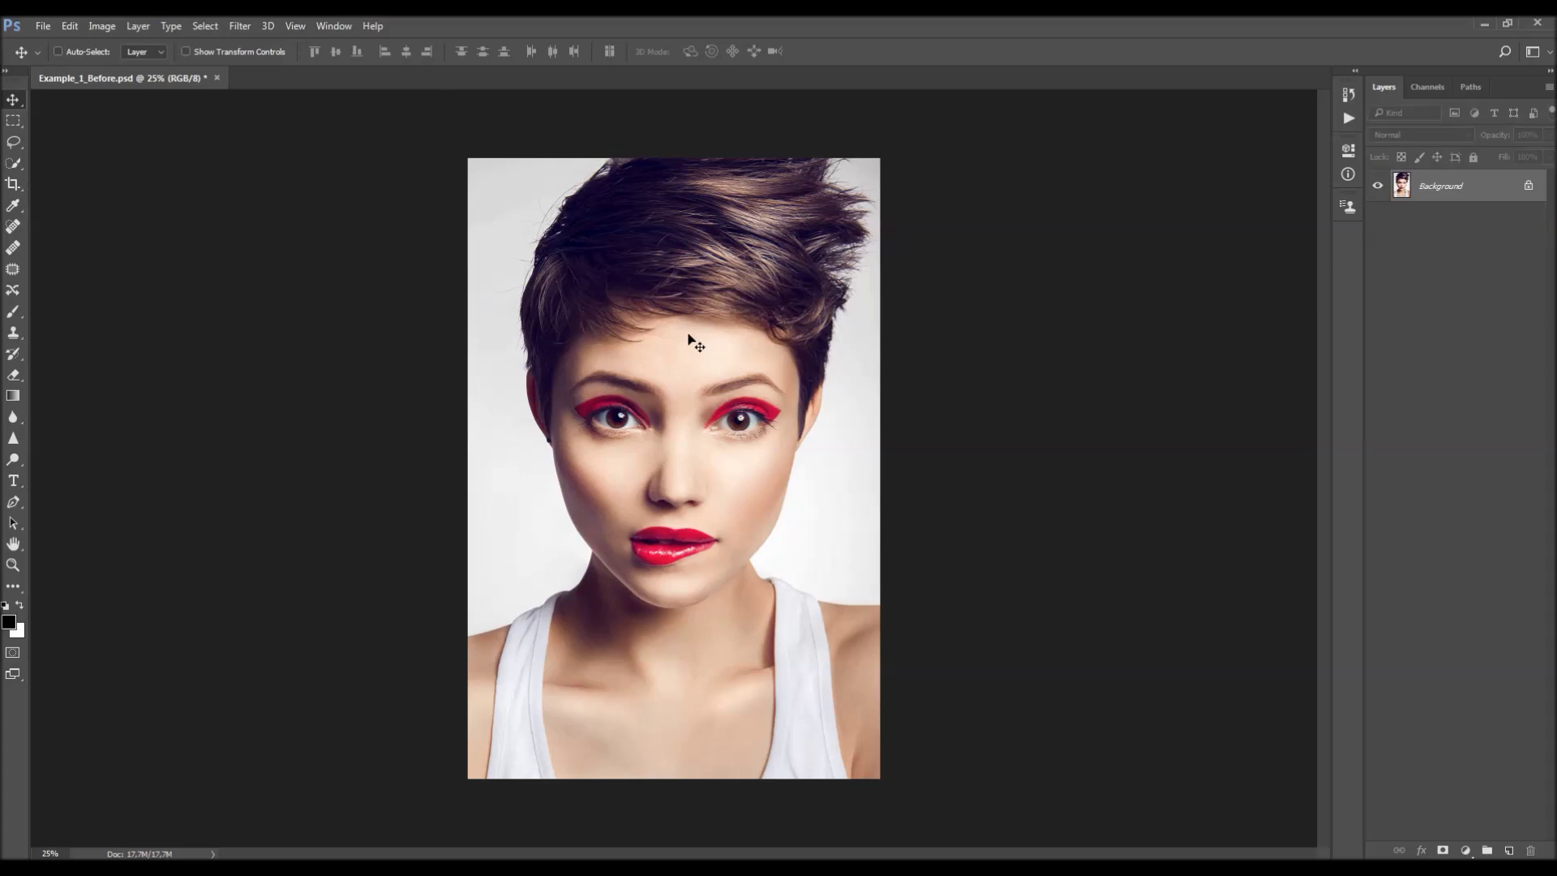
scroll(710, 542, up, 1)
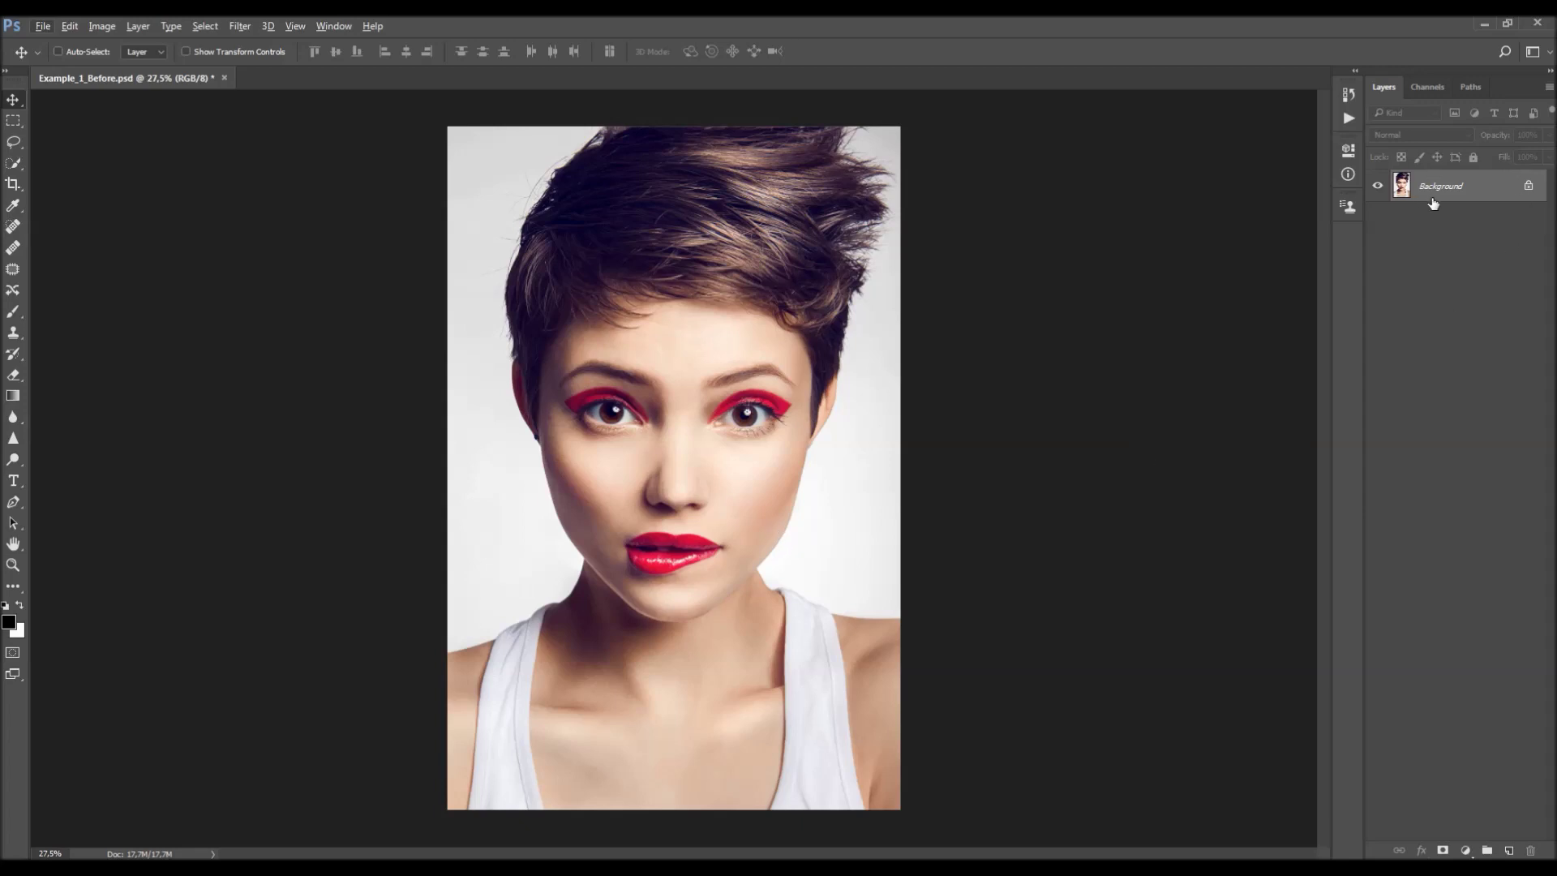
- Convert the locked Background layer into a regular layer and turn it back into the Background
double_click(1507, 188)
key(Return)
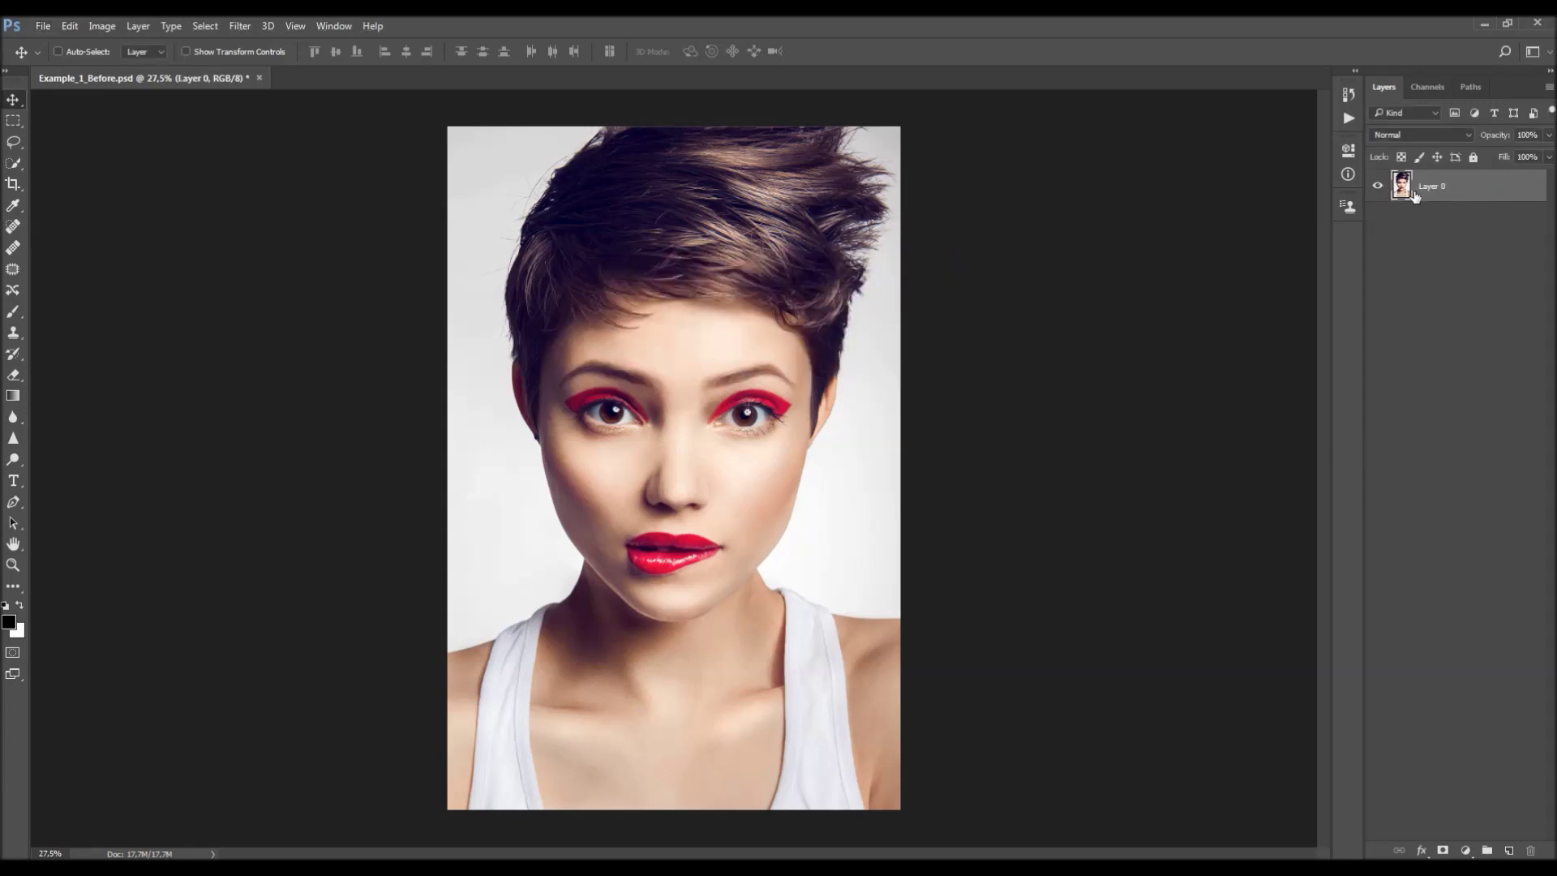
click(138, 26)
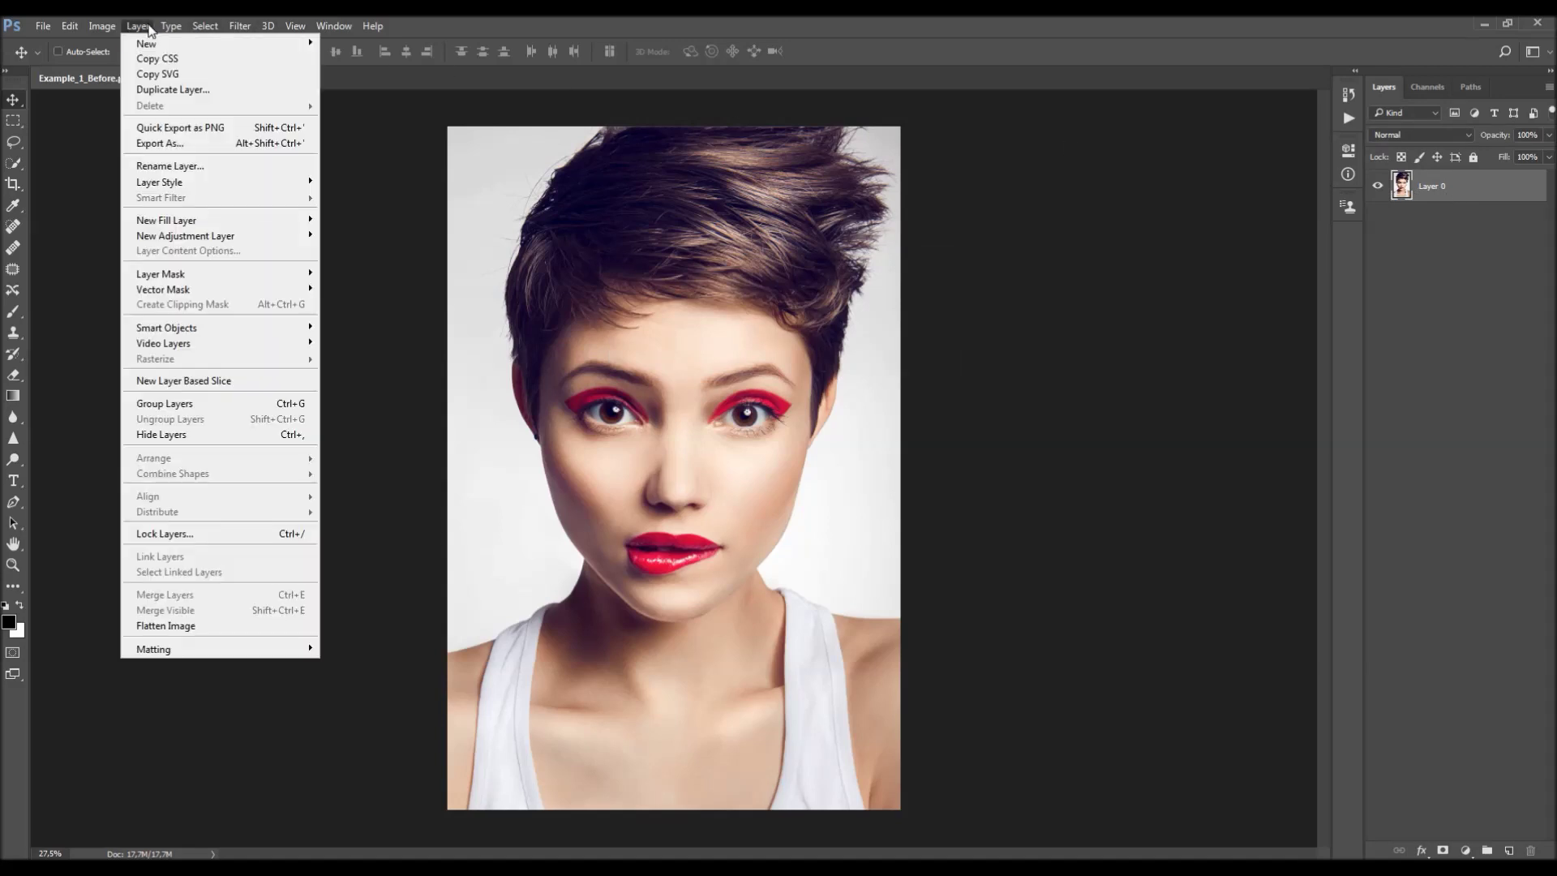
mouse_move(260, 42)
click(400, 59)
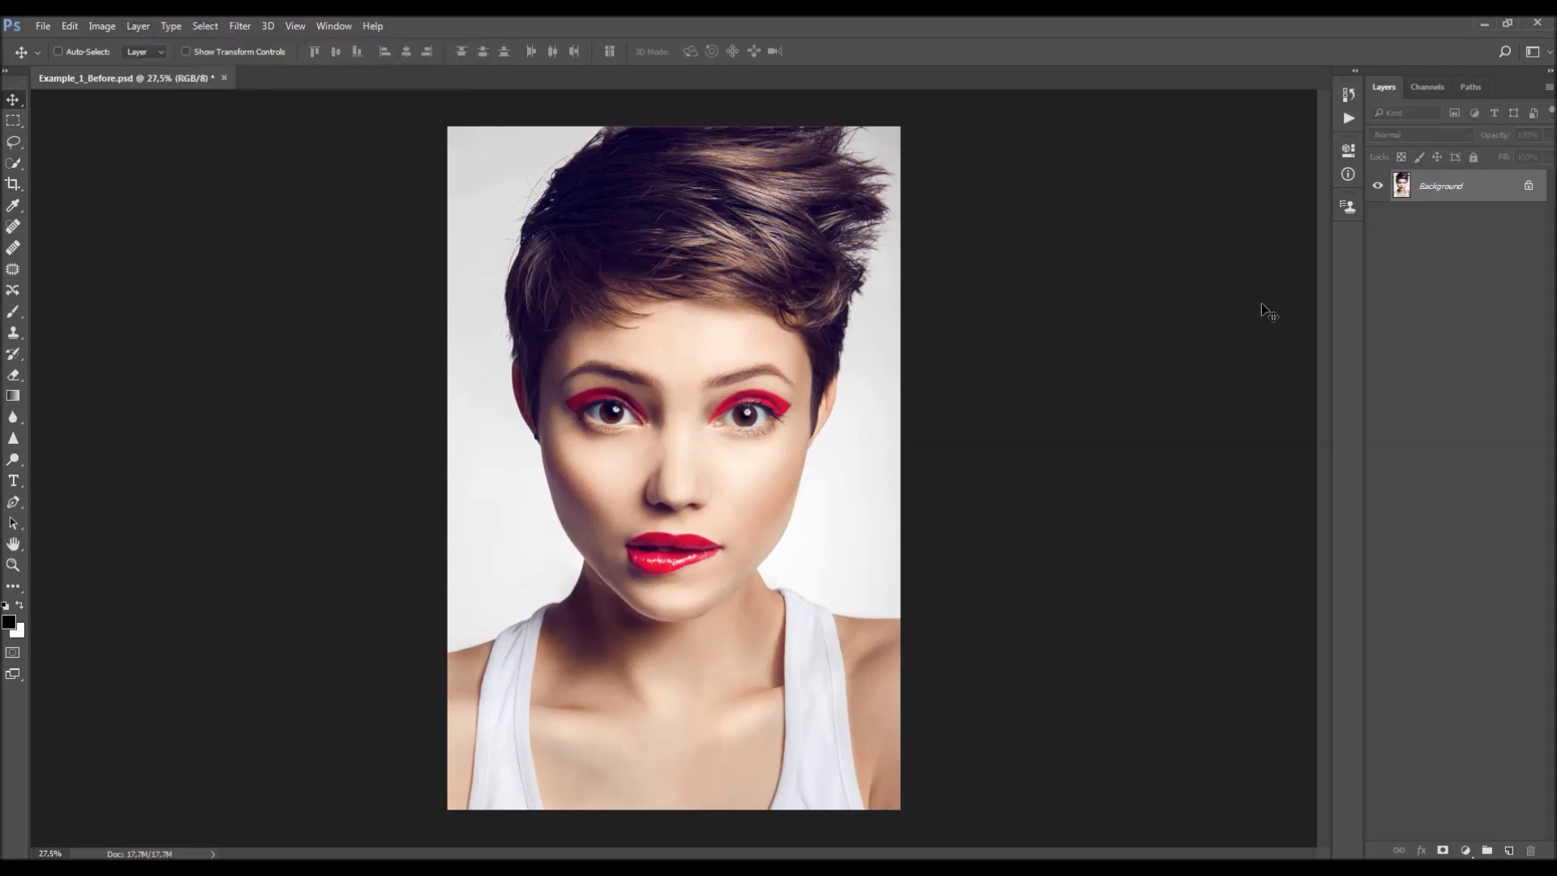
- Check that the layer display options add "copy" to copied layers and groups
click(1549, 87)
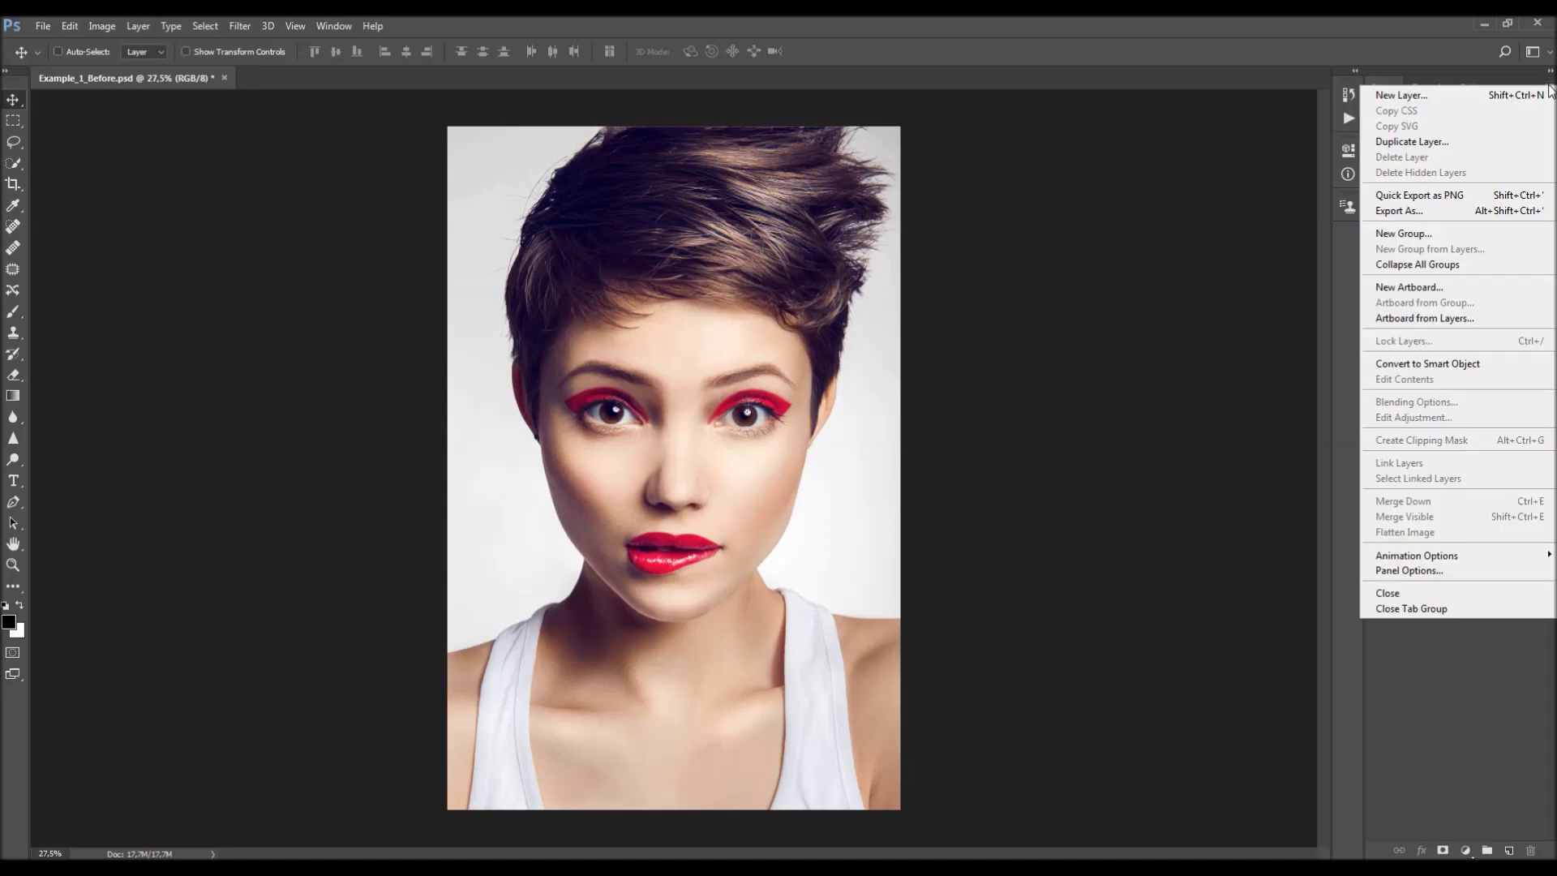
click(1399, 570)
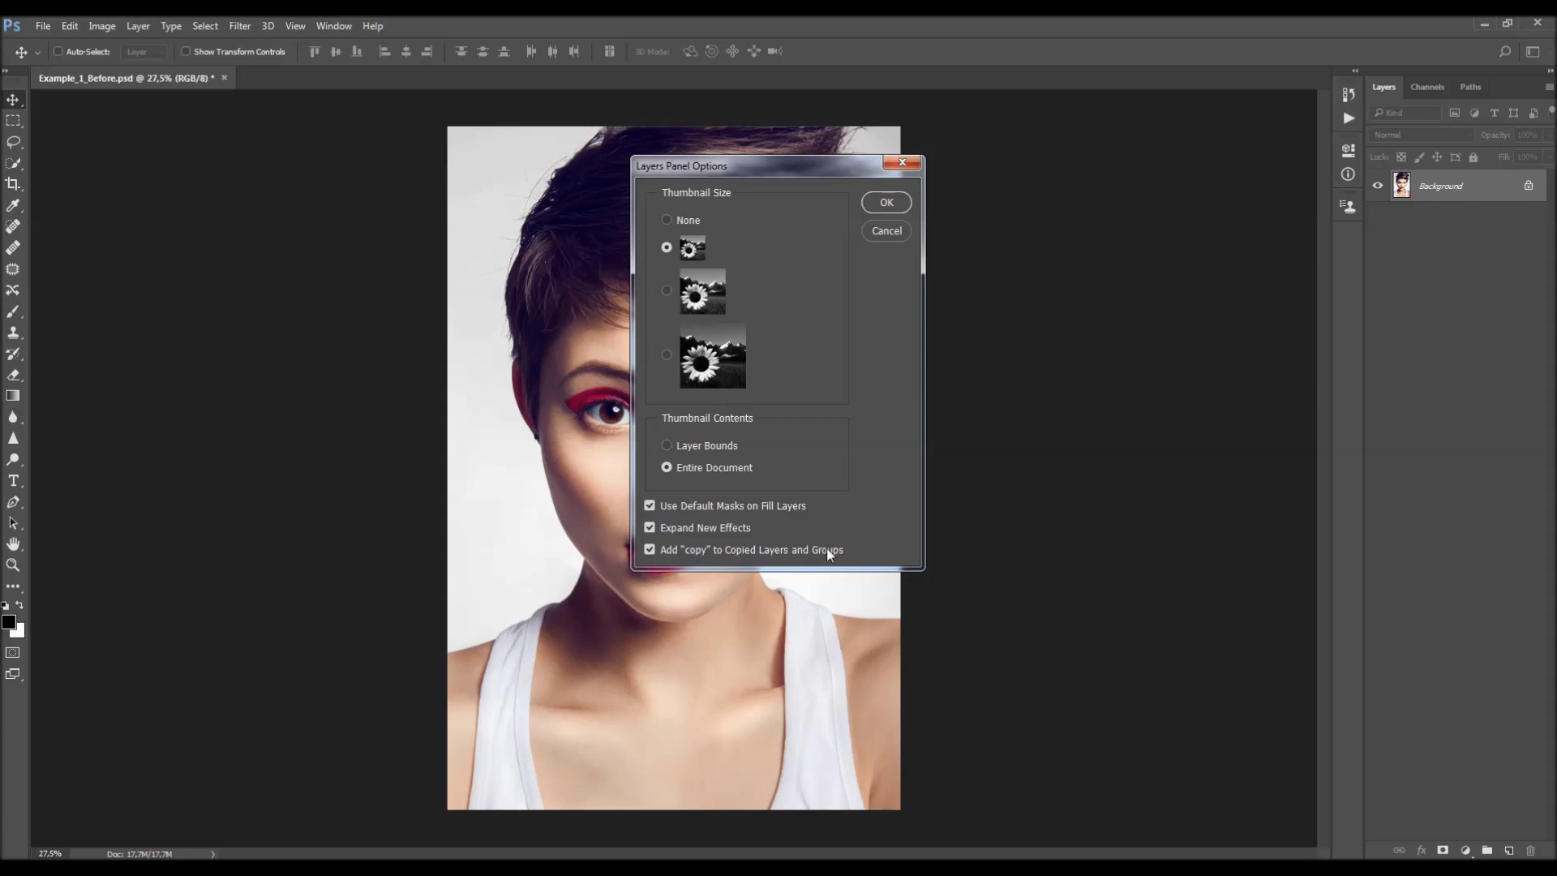
click(917, 167)
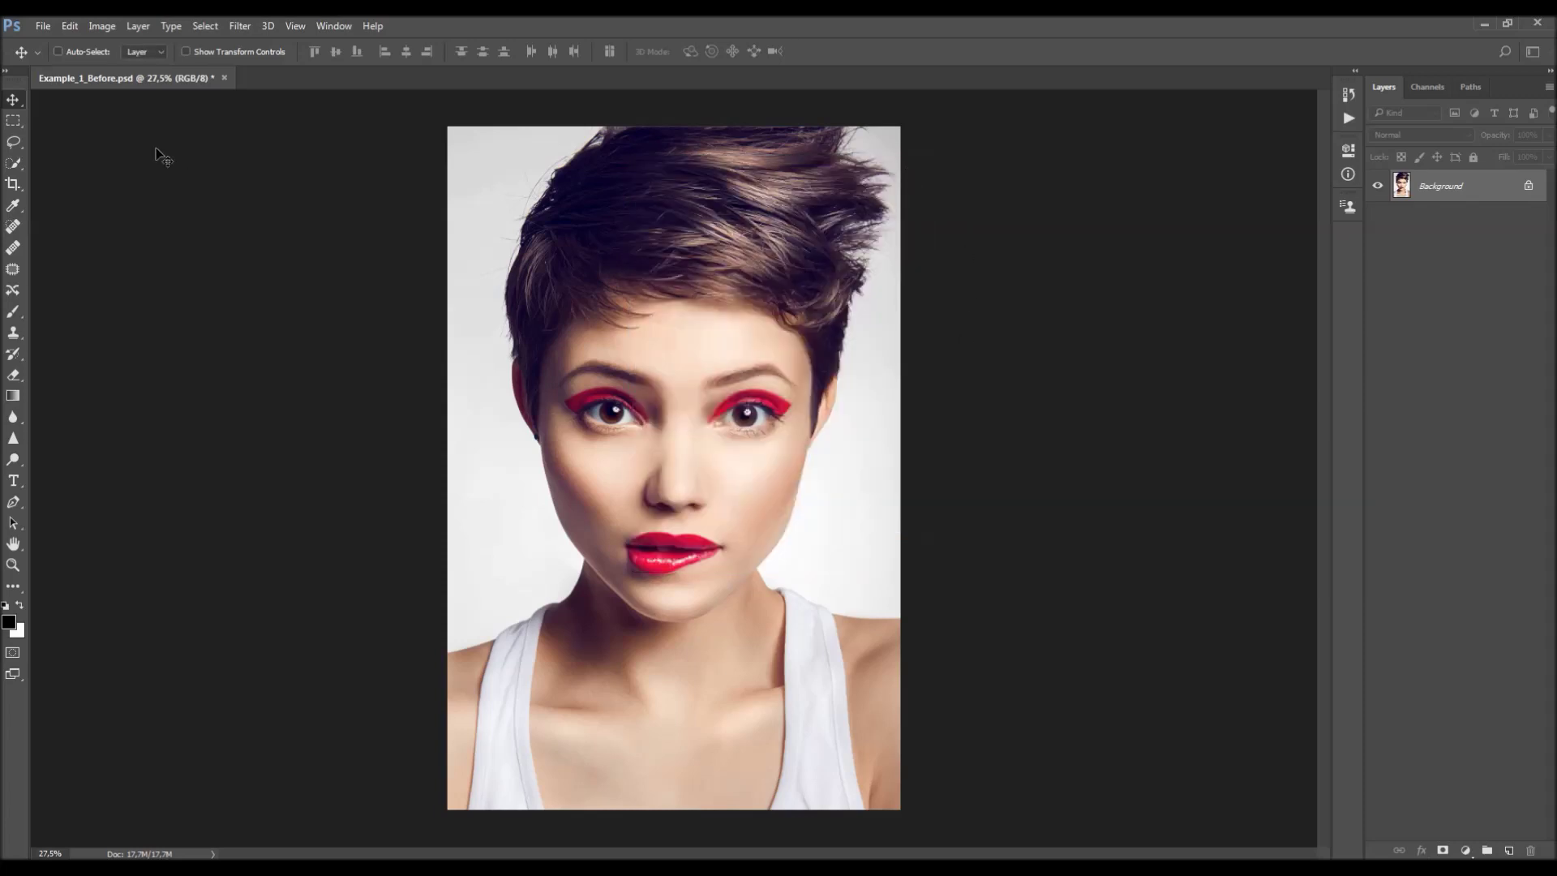
- Check the photo's colour mode, bit depth, pixel dimensions and resolution
click(102, 26)
mouse_move(129, 44)
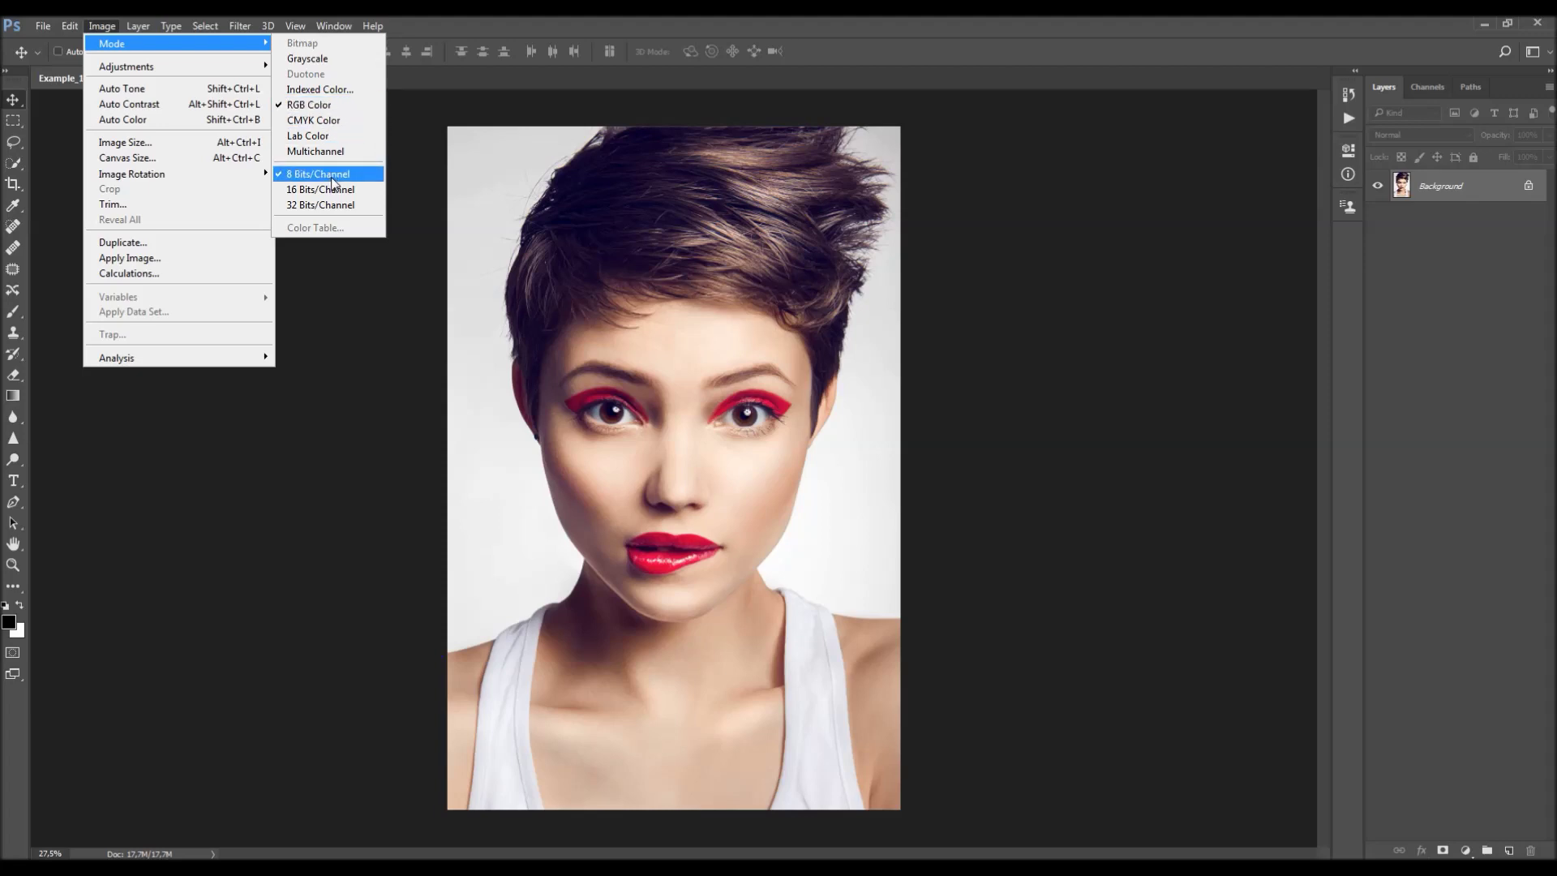
click(123, 142)
drag(932, 220, 930, 289)
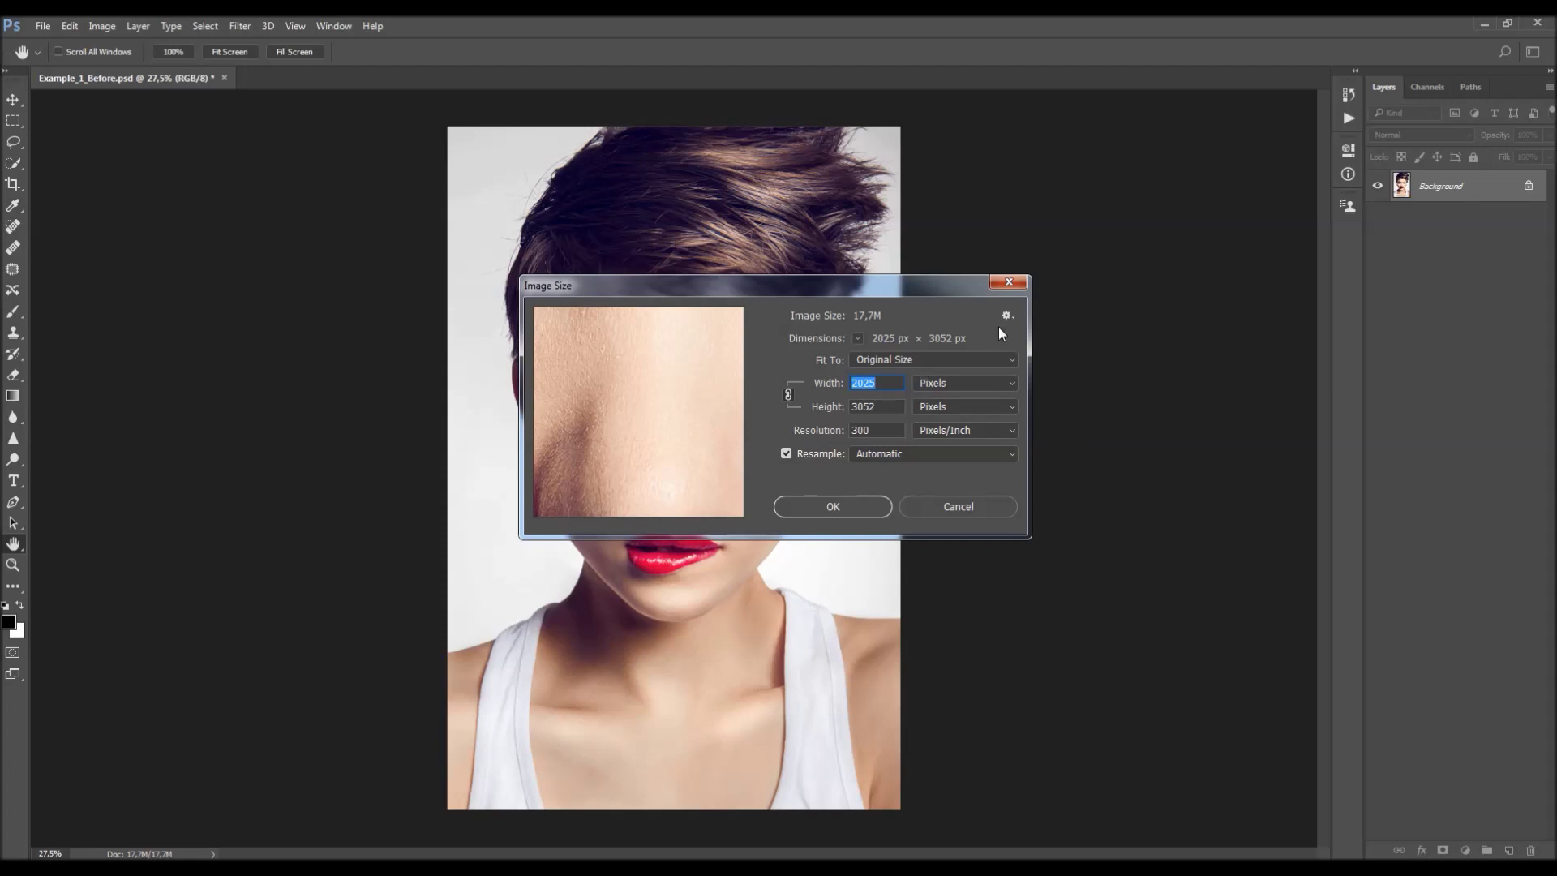
click(1009, 282)
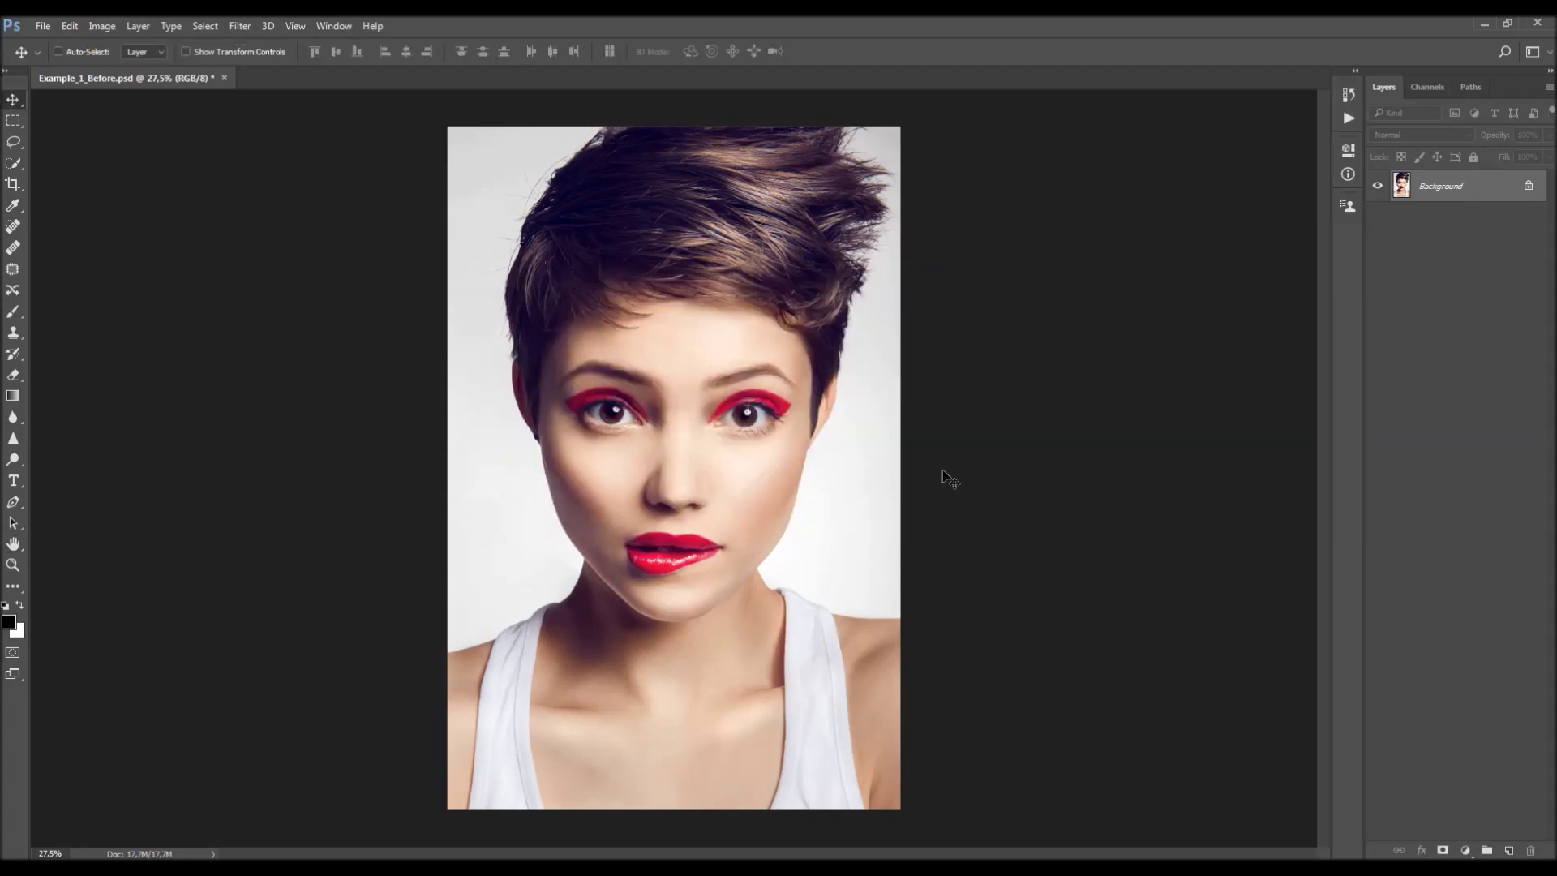
- Load the Typography 7 action set from the "CS6, CC, CC 2015.5, CC 2017, CC 2018+" folder and select its Typography 7 action
click(333, 25)
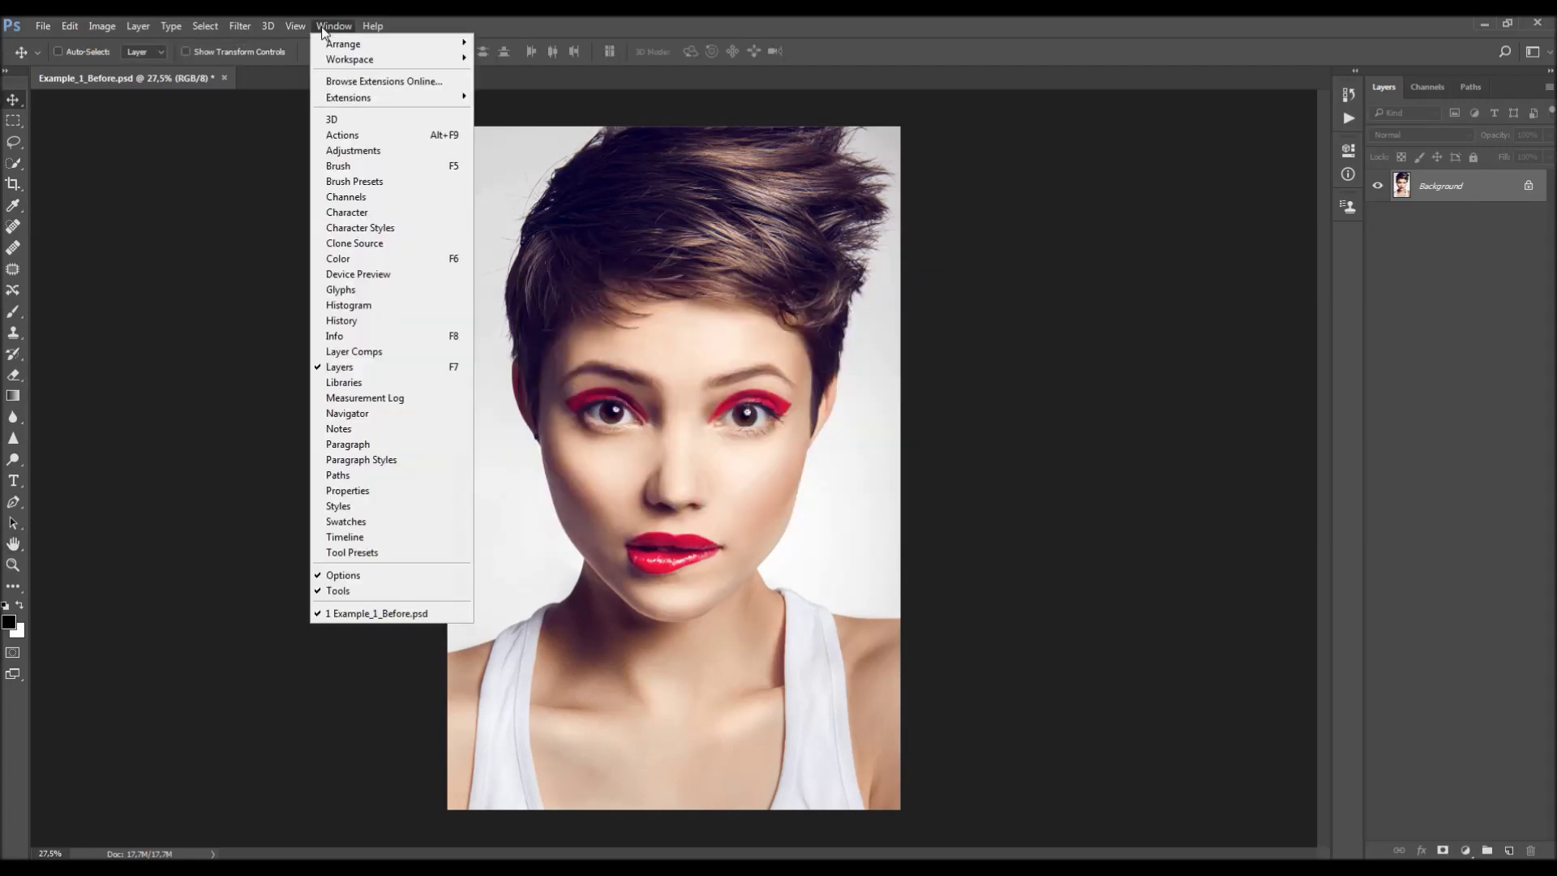
click(357, 129)
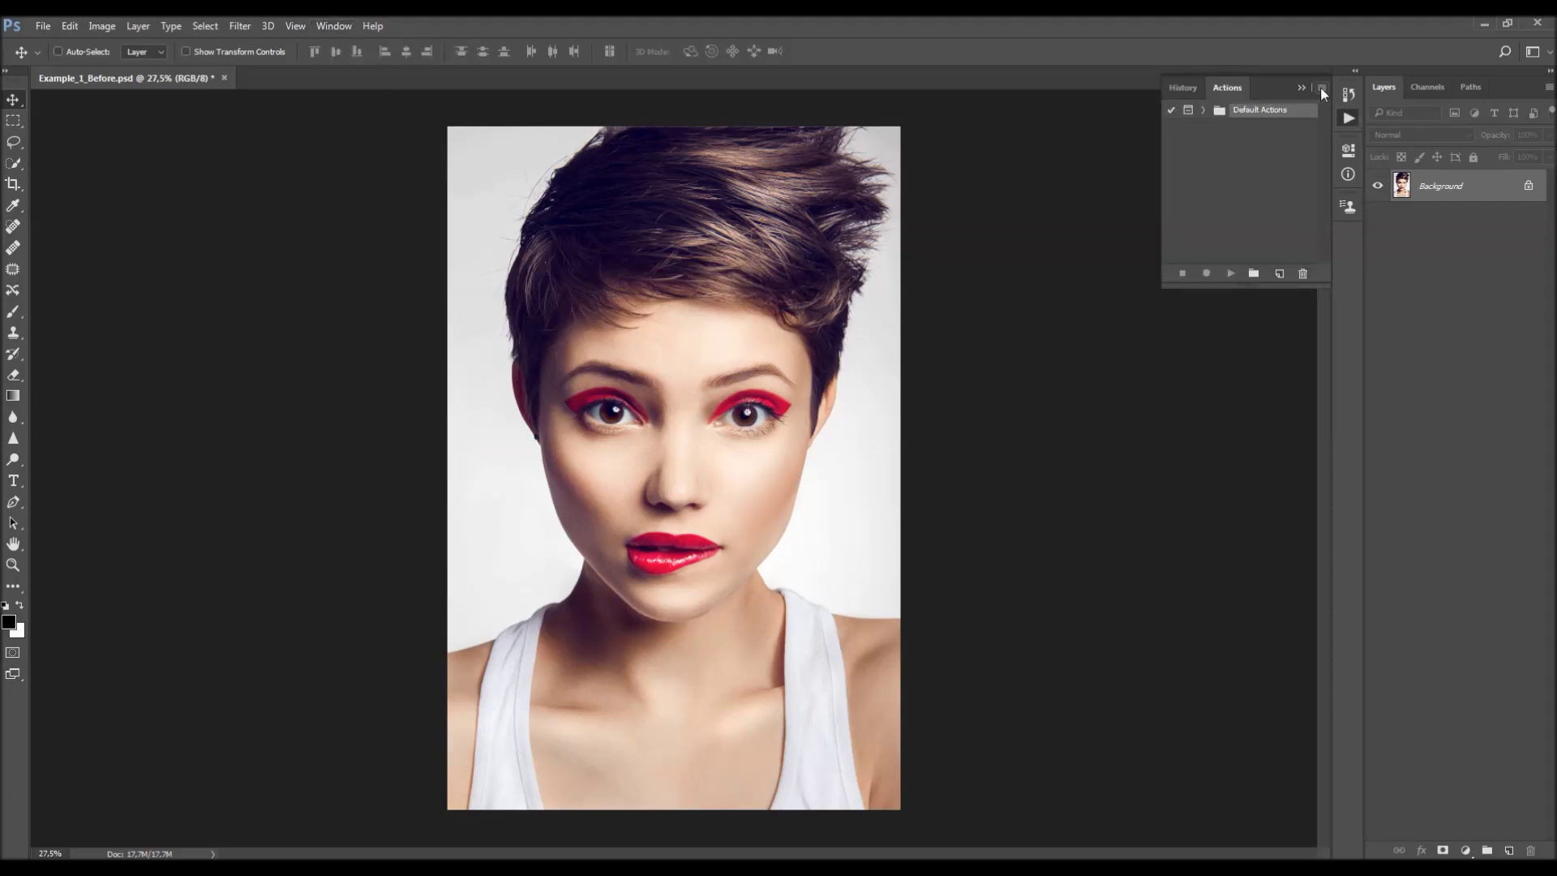
click(1321, 87)
click(1362, 386)
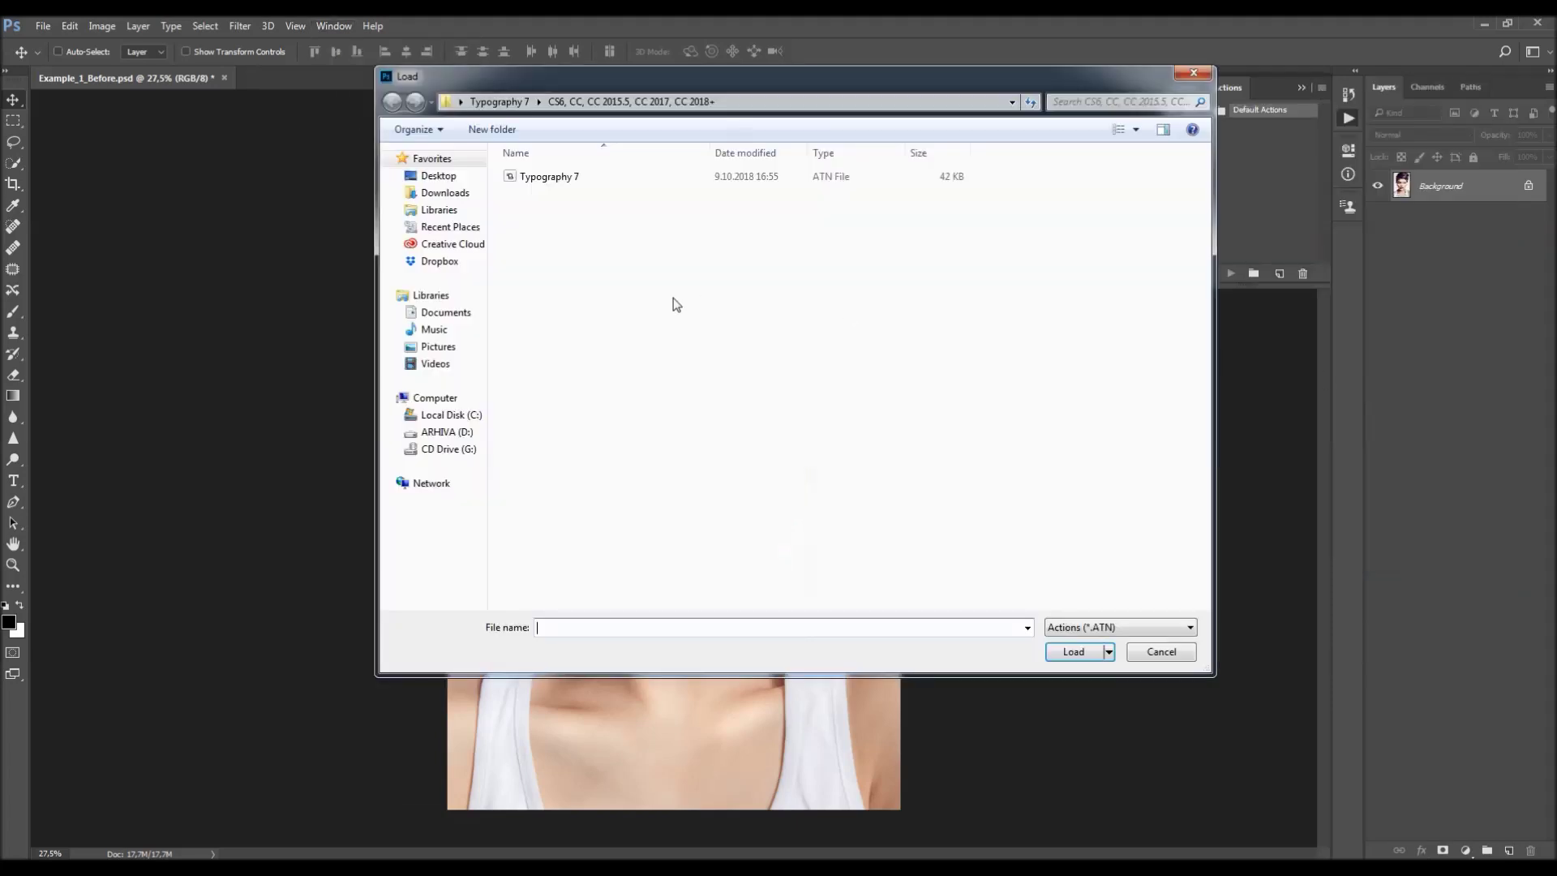
click(516, 103)
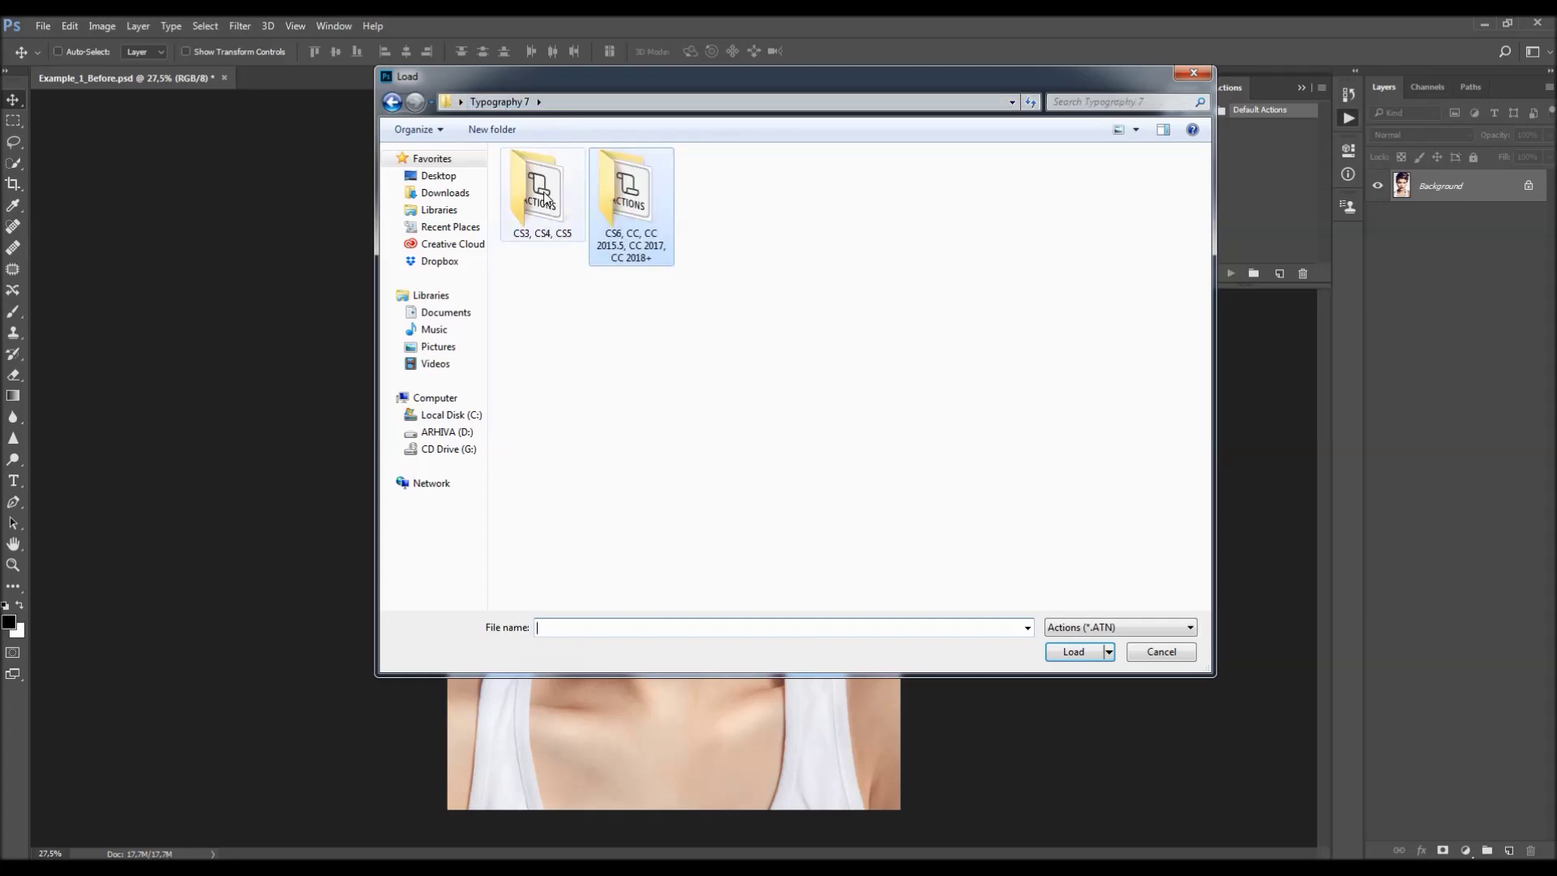
double_click(641, 220)
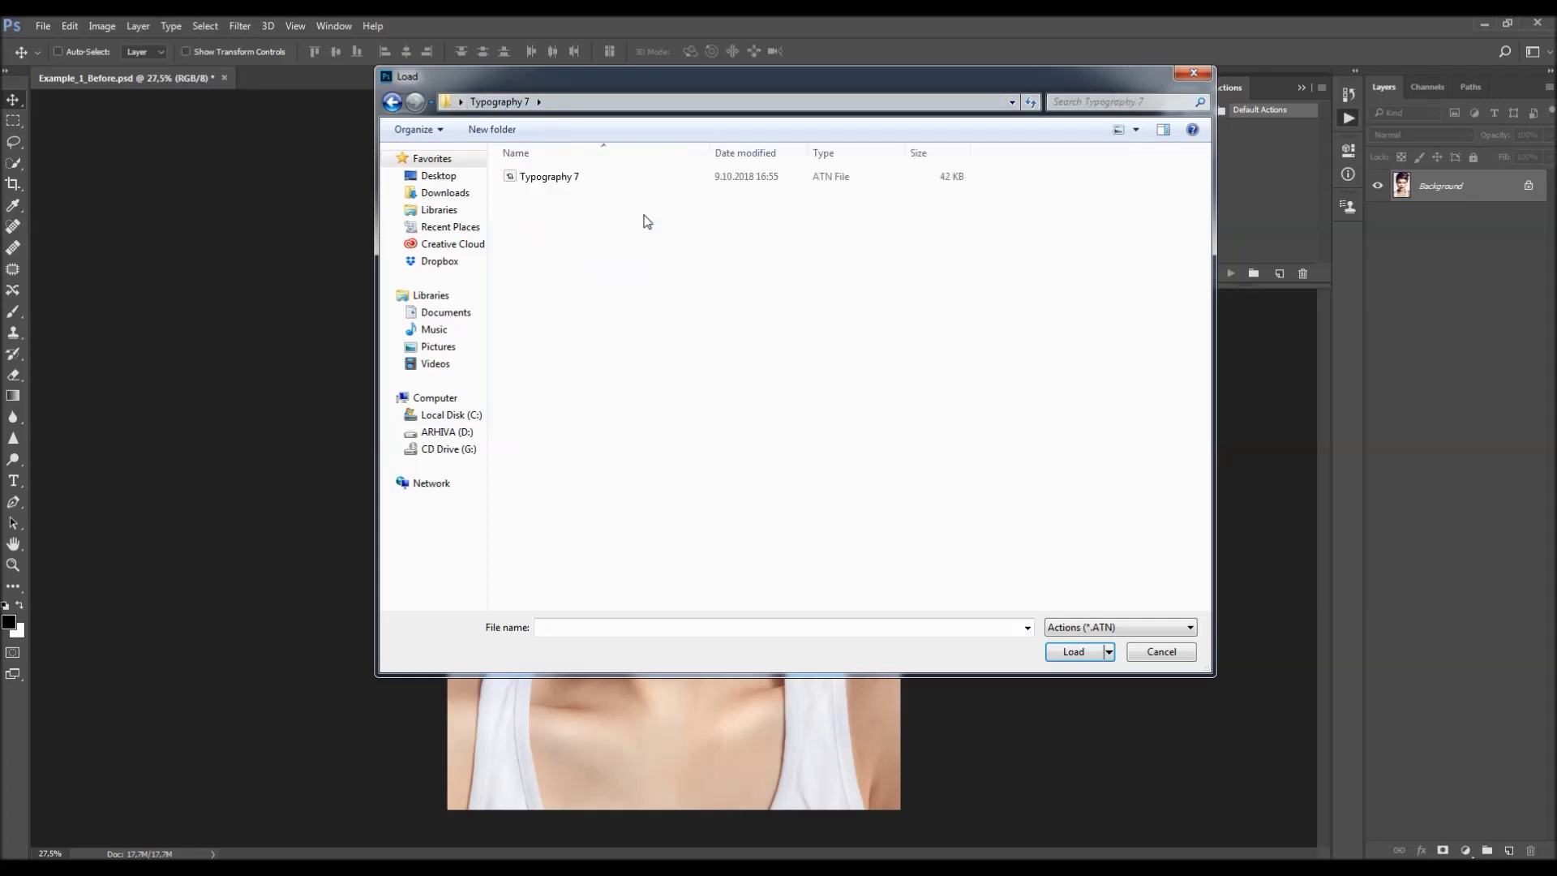
click(546, 177)
click(1068, 646)
click(1204, 126)
click(1253, 142)
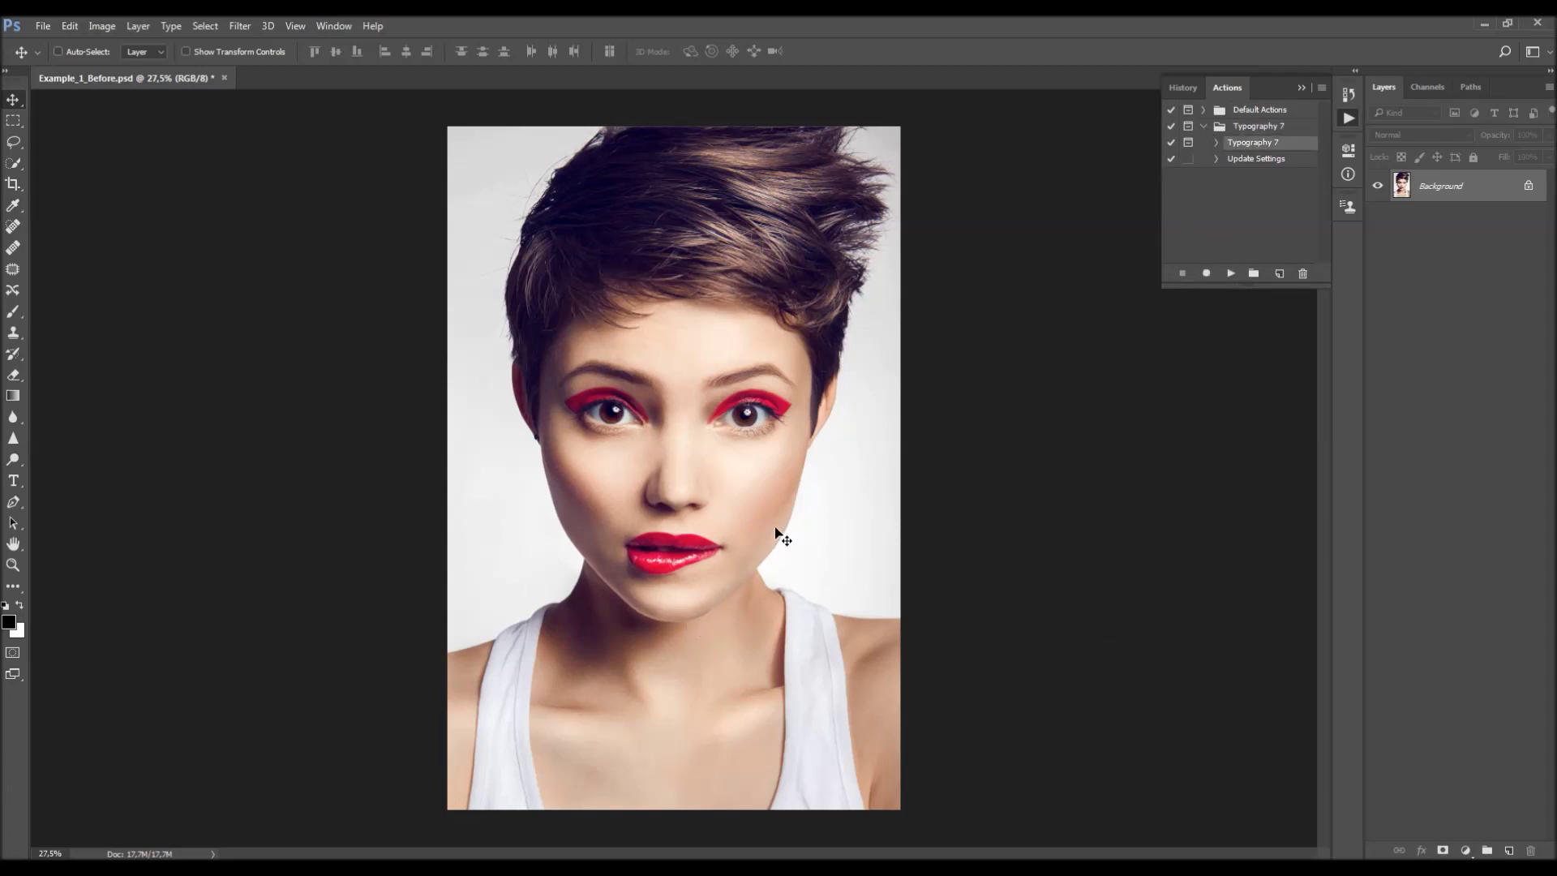
- Create a new layer named "brush" above the Background
click(138, 25)
mouse_move(146, 43)
click(349, 45)
text(brush)
drag(699, 290, 610, 295)
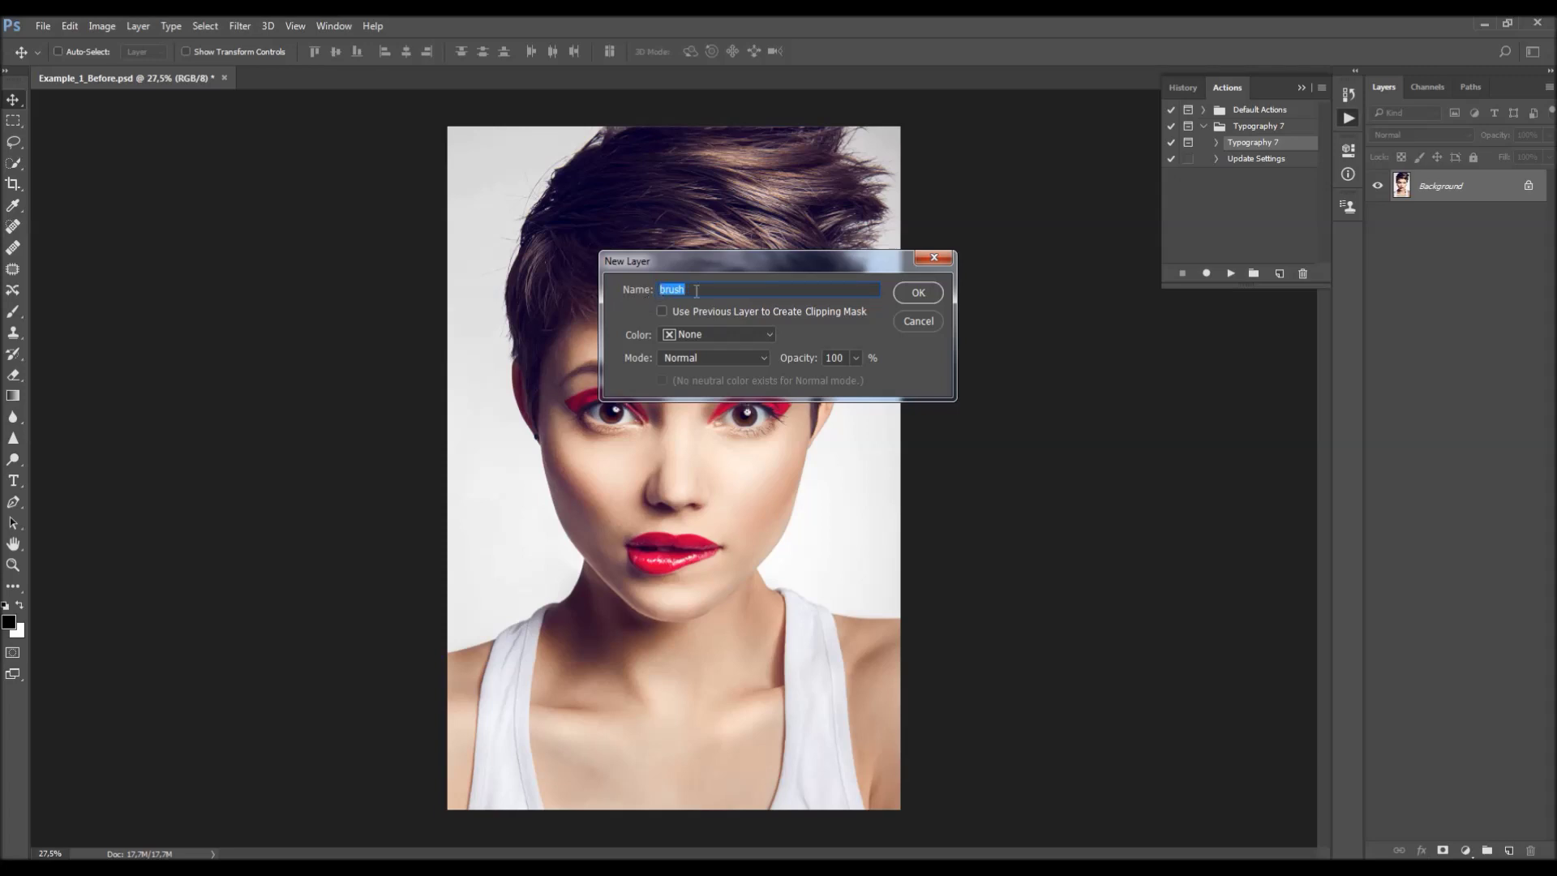
click(722, 294)
click(921, 293)
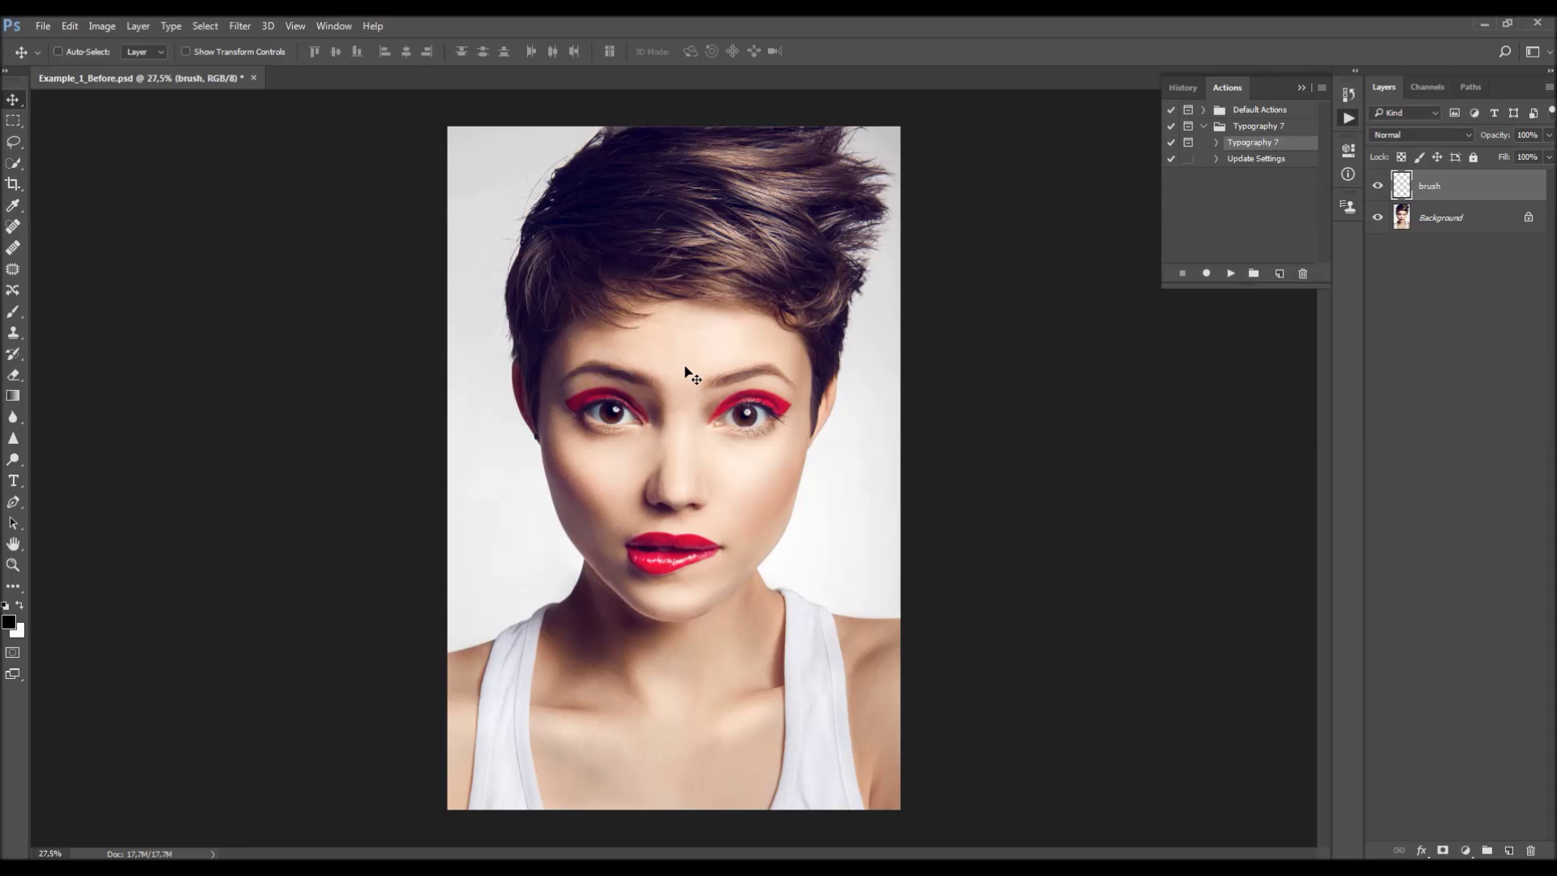
- Choose a 400 px brush for the Brush tool and set the foreground colour to ff0000
key(b)
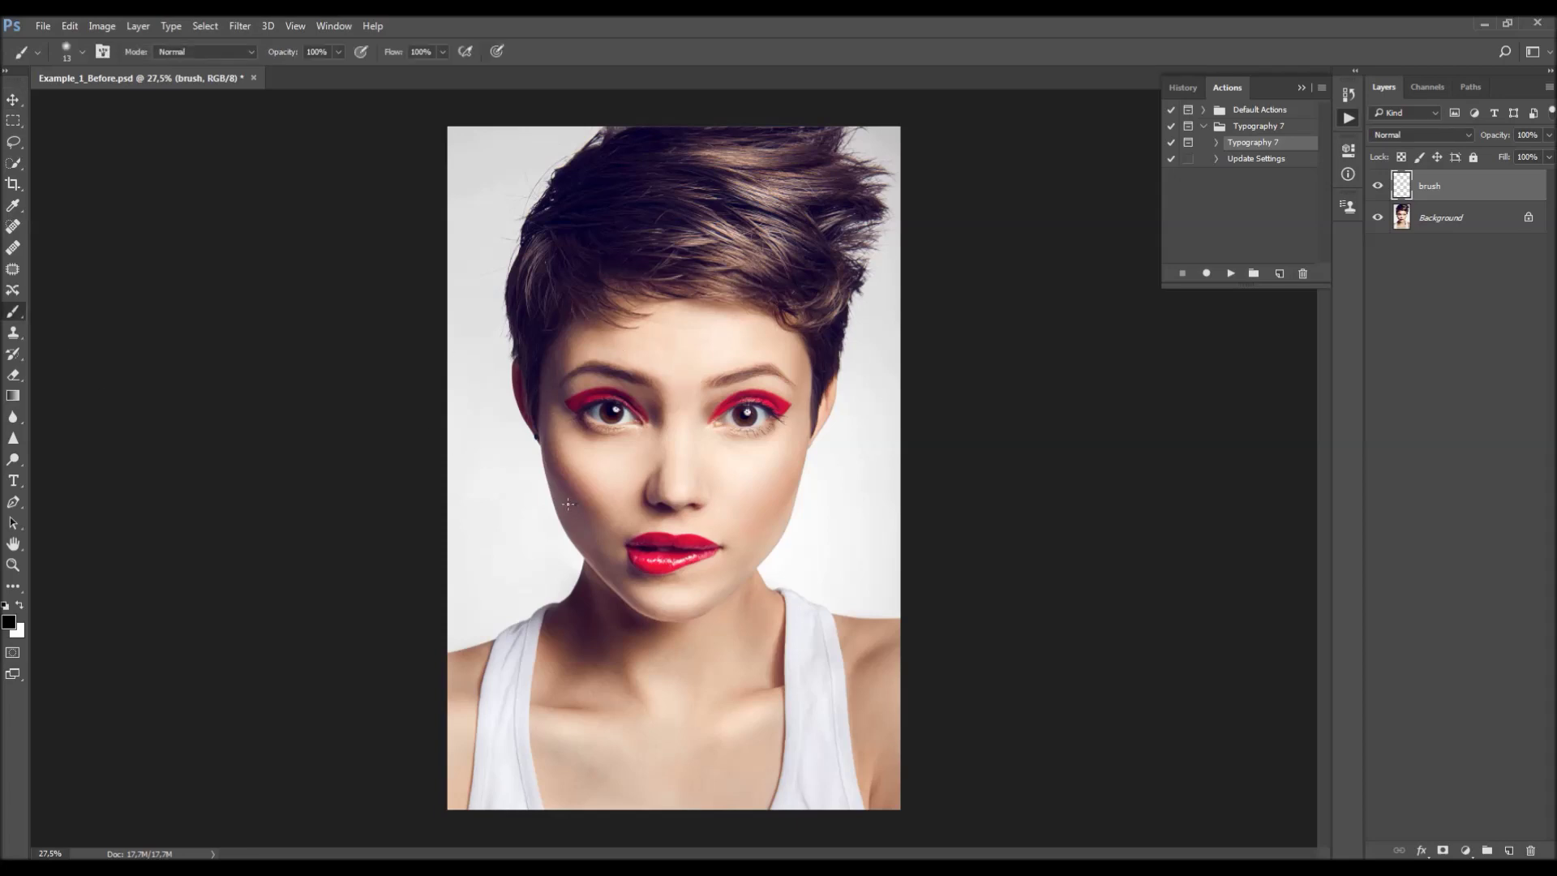
right_click(567, 504)
double_click(625, 649)
click(9, 623)
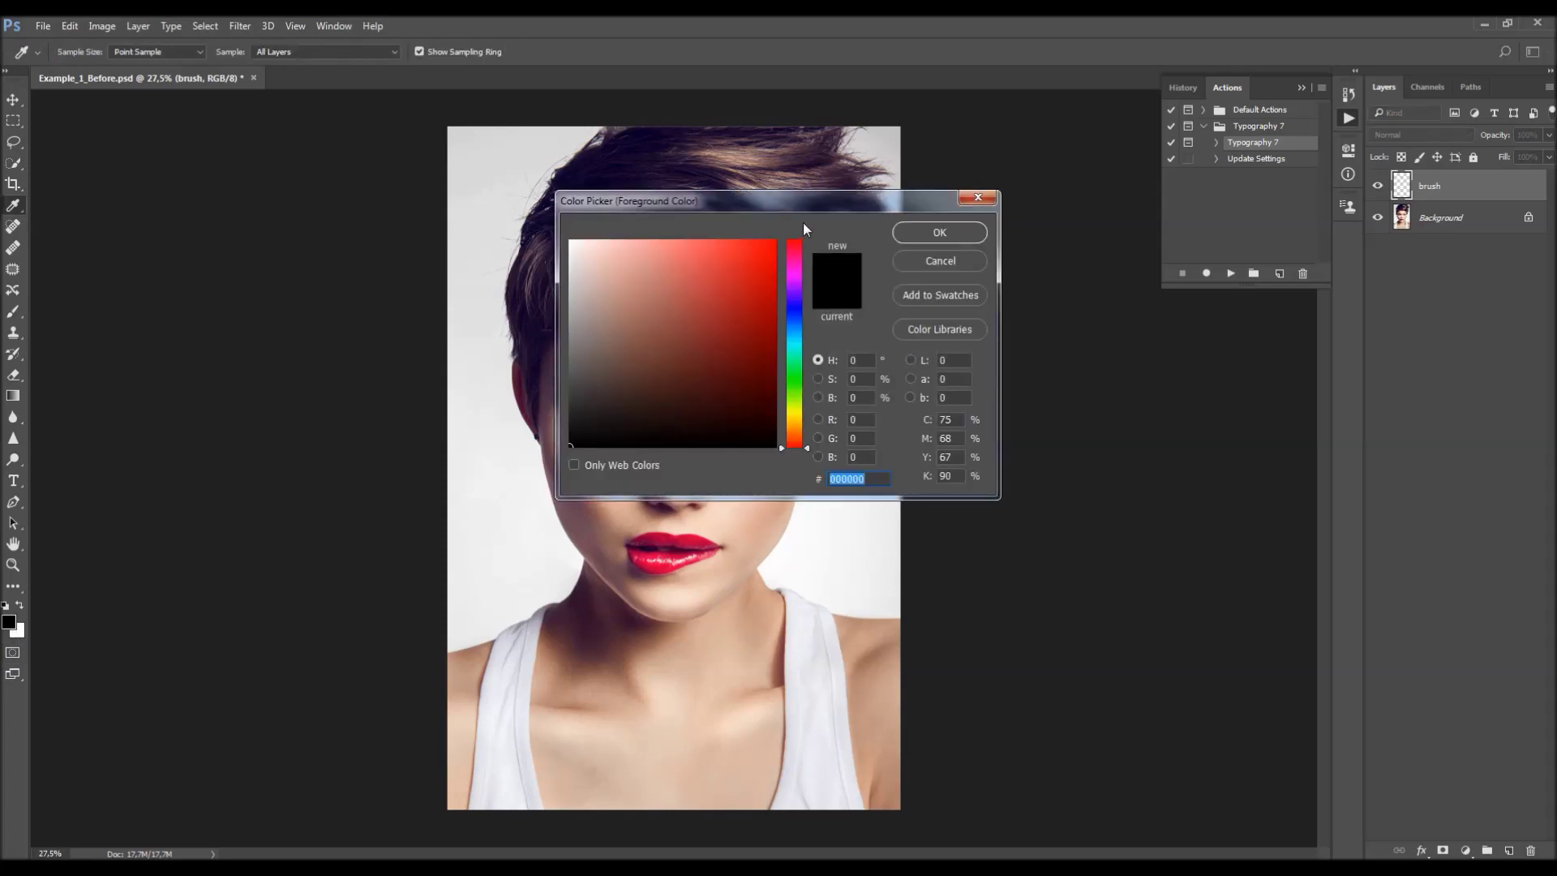
text(ff0000)
key(Return)
- Paint a red test stroke over the face and hair on the brush layer, and undo it
mouse_move(677, 298)
mouse_down()
mouse_move(687, 514)
mouse_move(642, 500)
mouse_move(609, 448)
mouse_move(698, 259)
mouse_move(633, 260)
mouse_up()
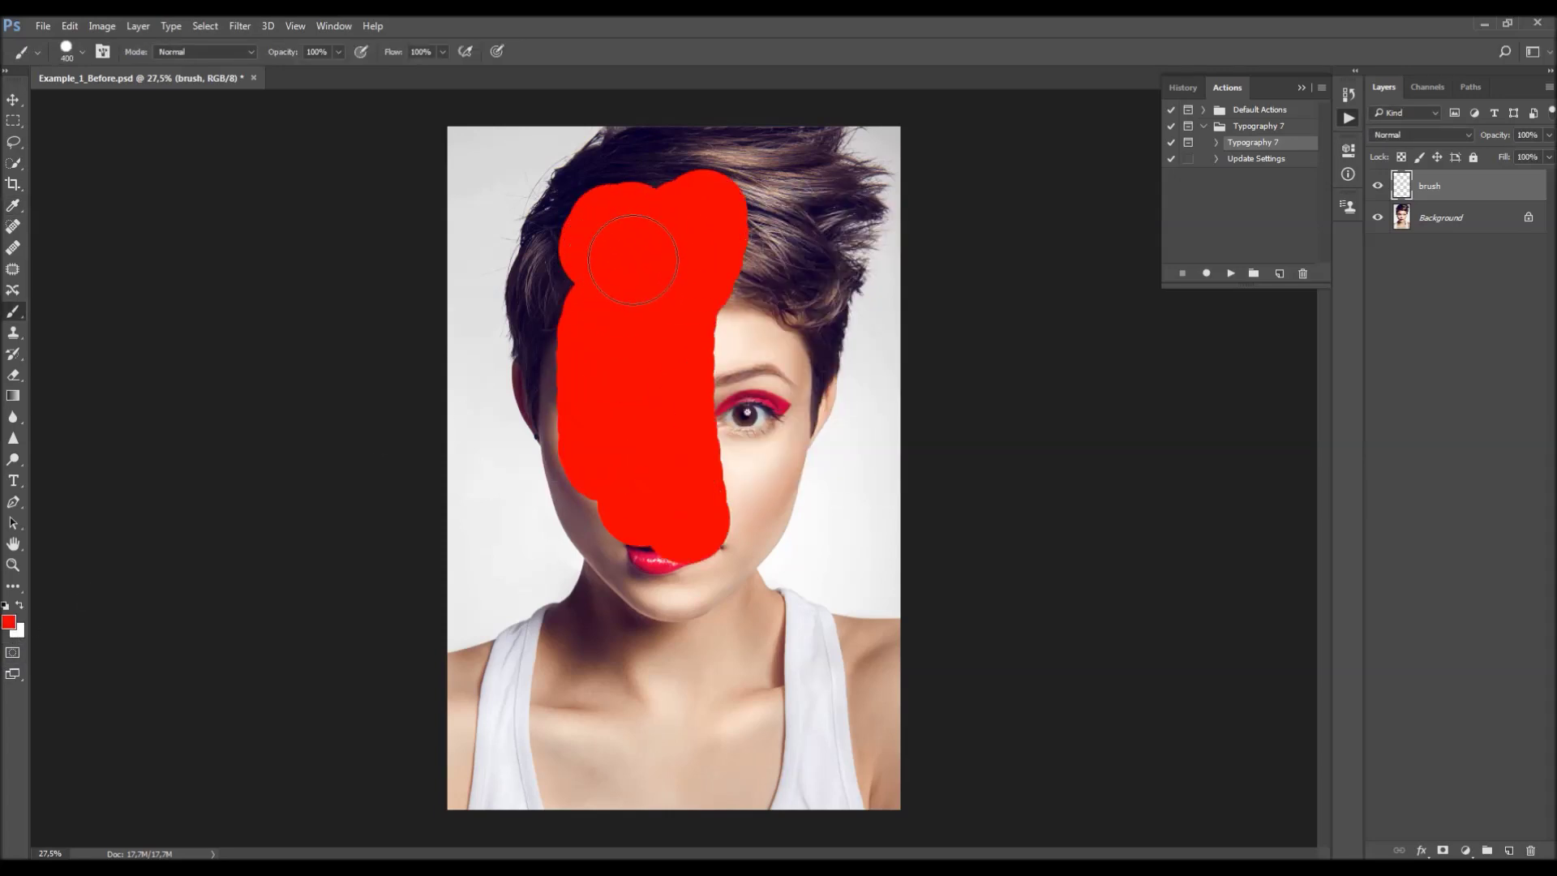
key(ctrl+z)
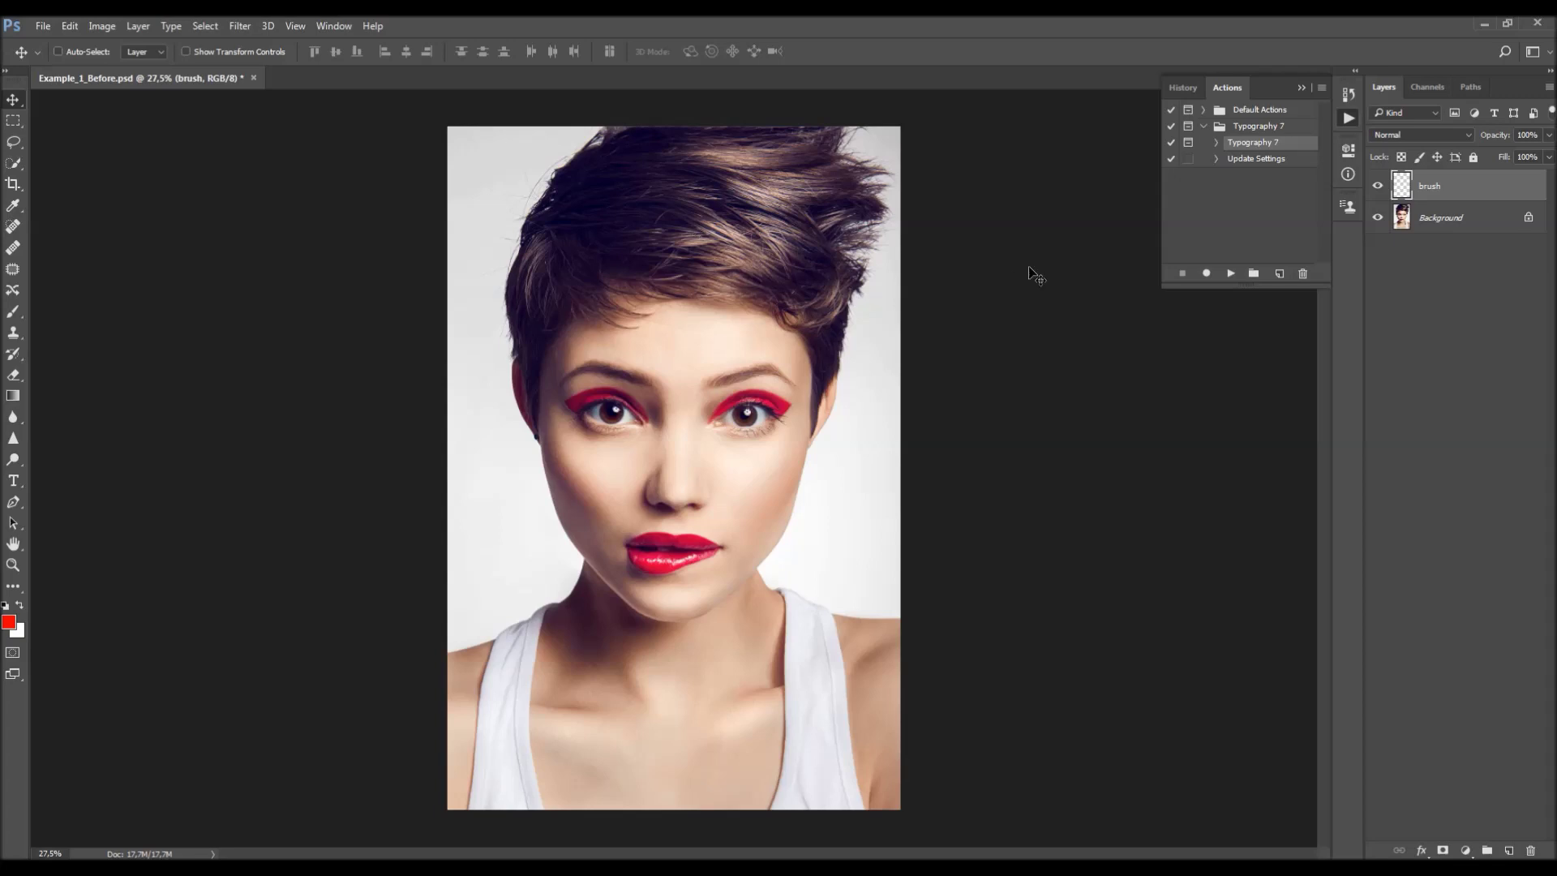
- Quick-select the light backdrop on both sides of the woman on the Background layer, and invert the selection
click(1443, 224)
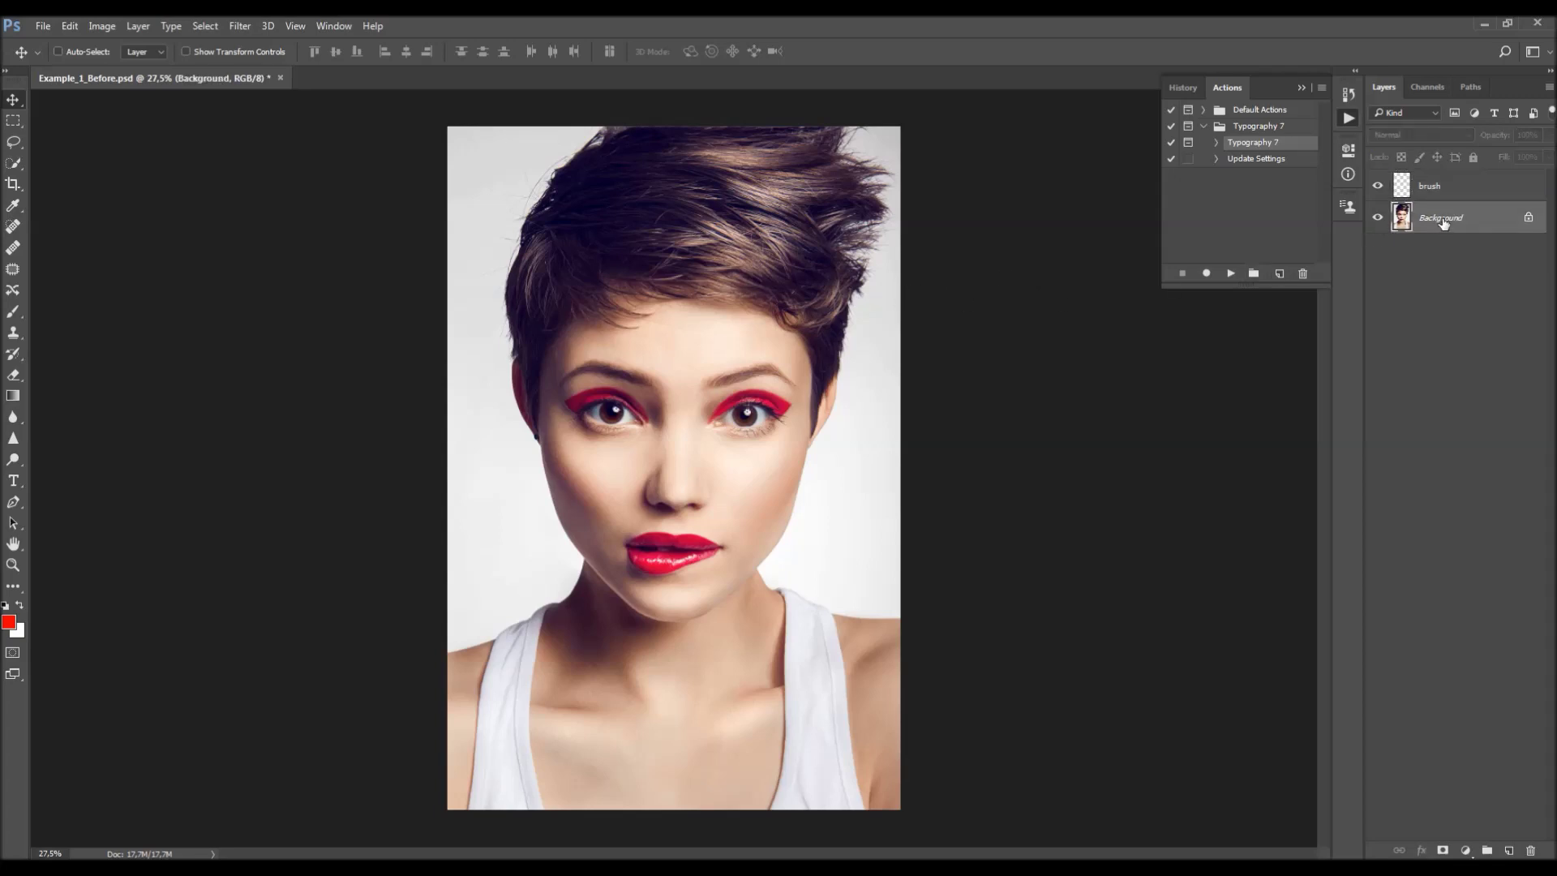
click(13, 163)
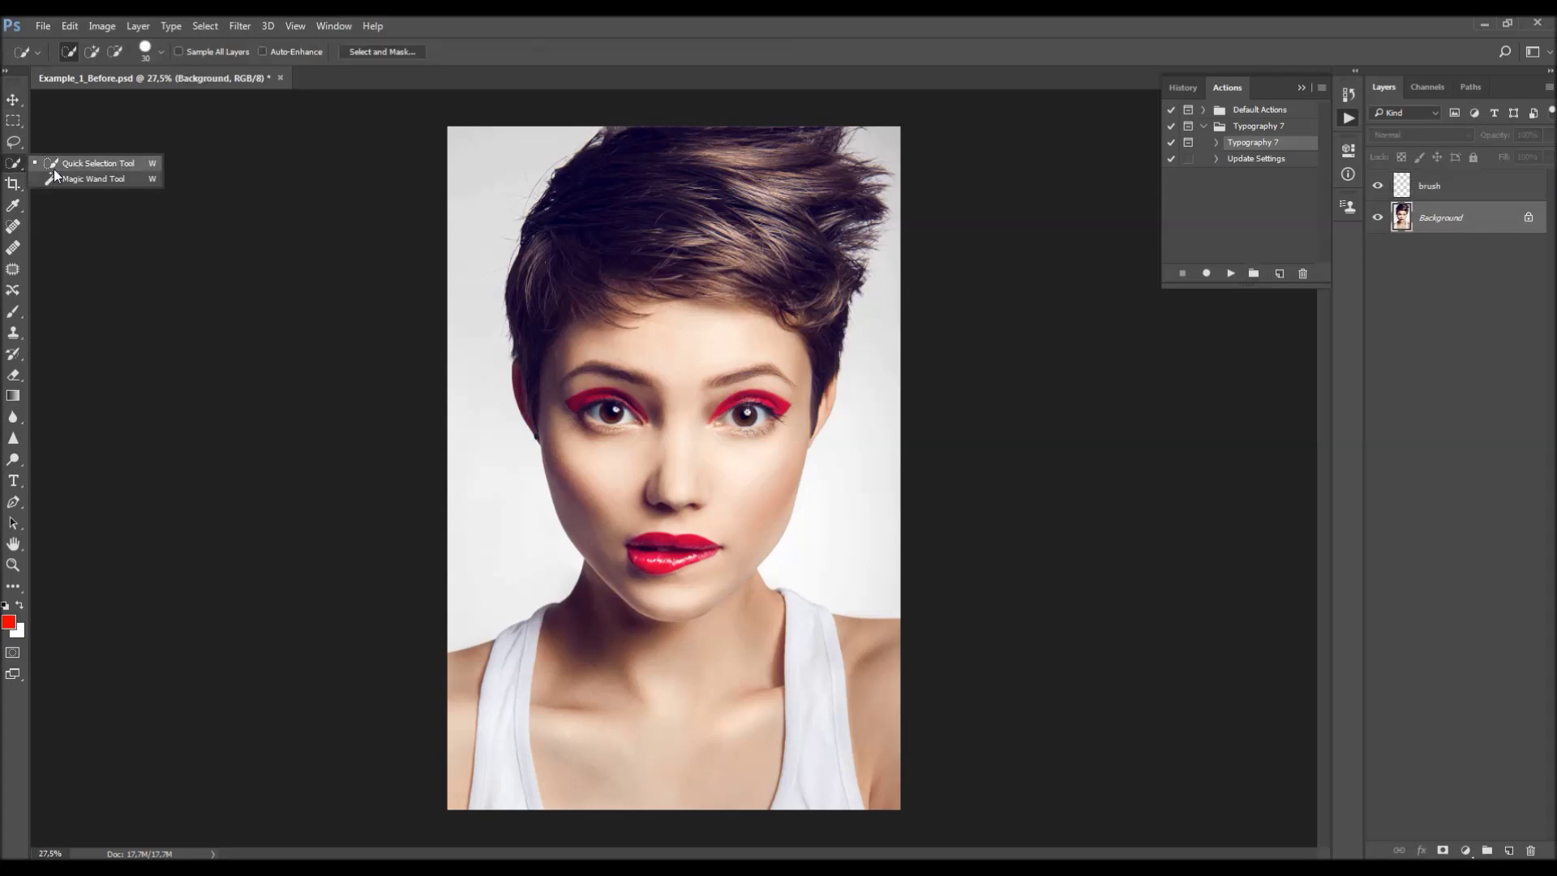
drag(478, 176, 480, 503)
mouse_move(869, 514)
mouse_down()
mouse_move(891, 403)
mouse_move(879, 133)
mouse_up()
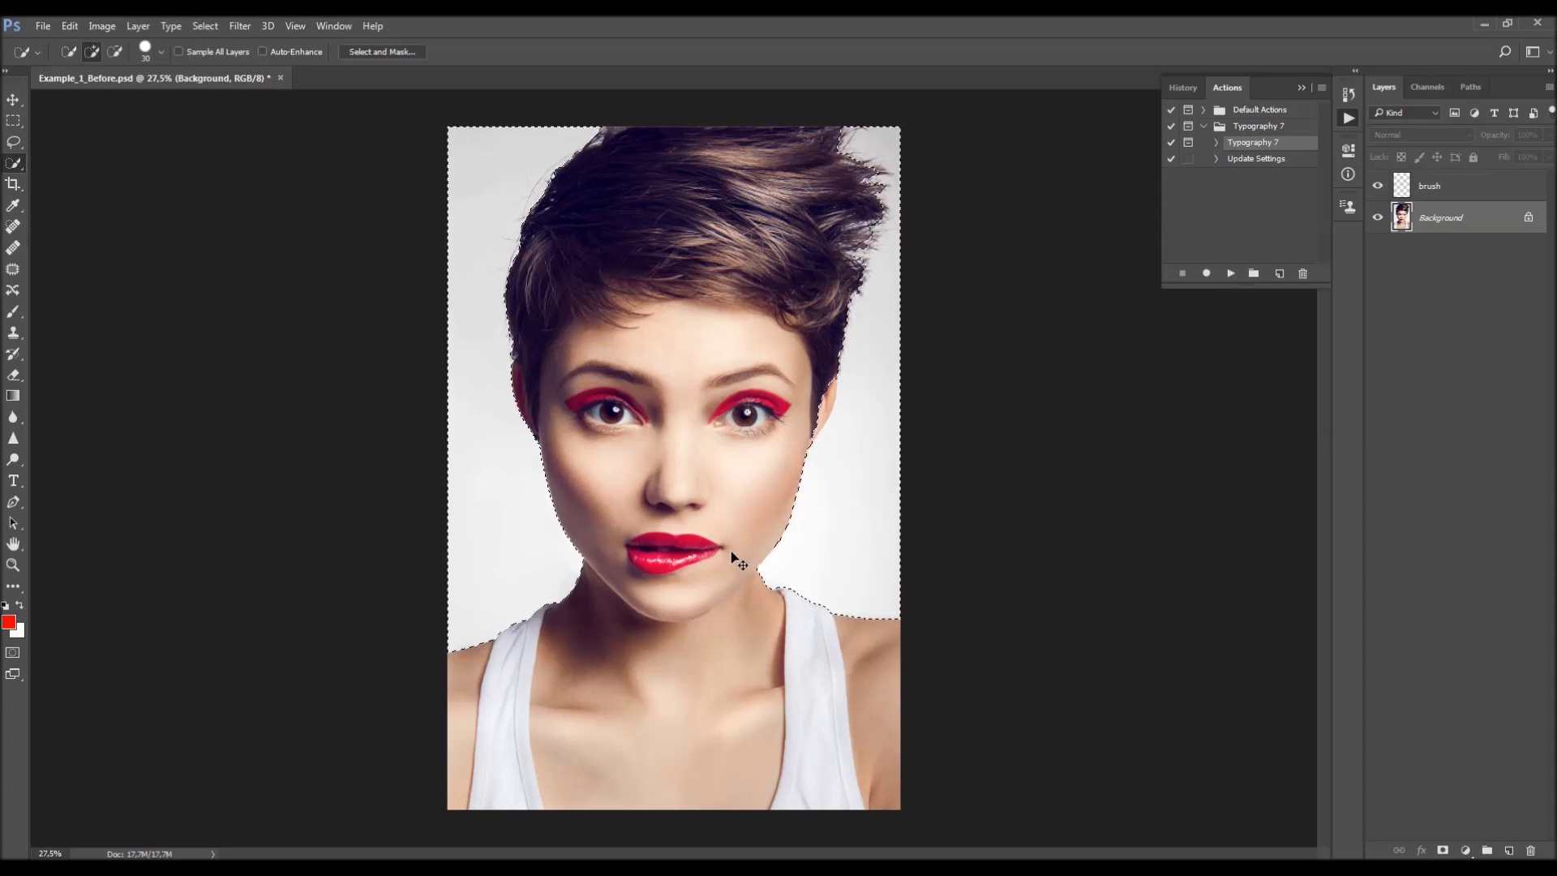
key(ctrl+shift+i)
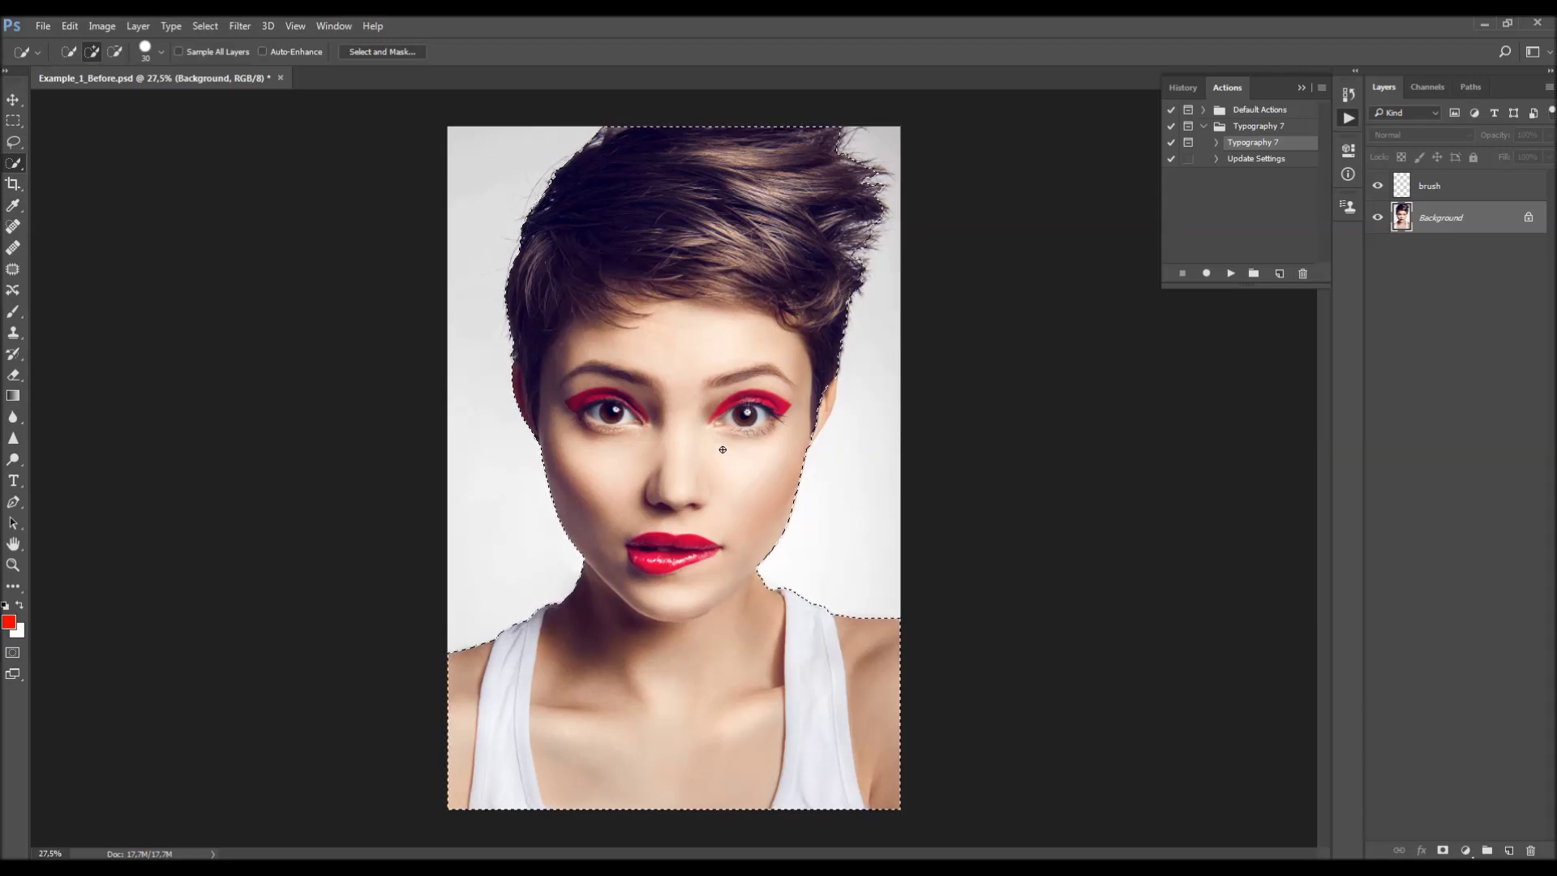
- Fill the selected woman with the foreground colour on the brush layer, and deselect
click(1444, 194)
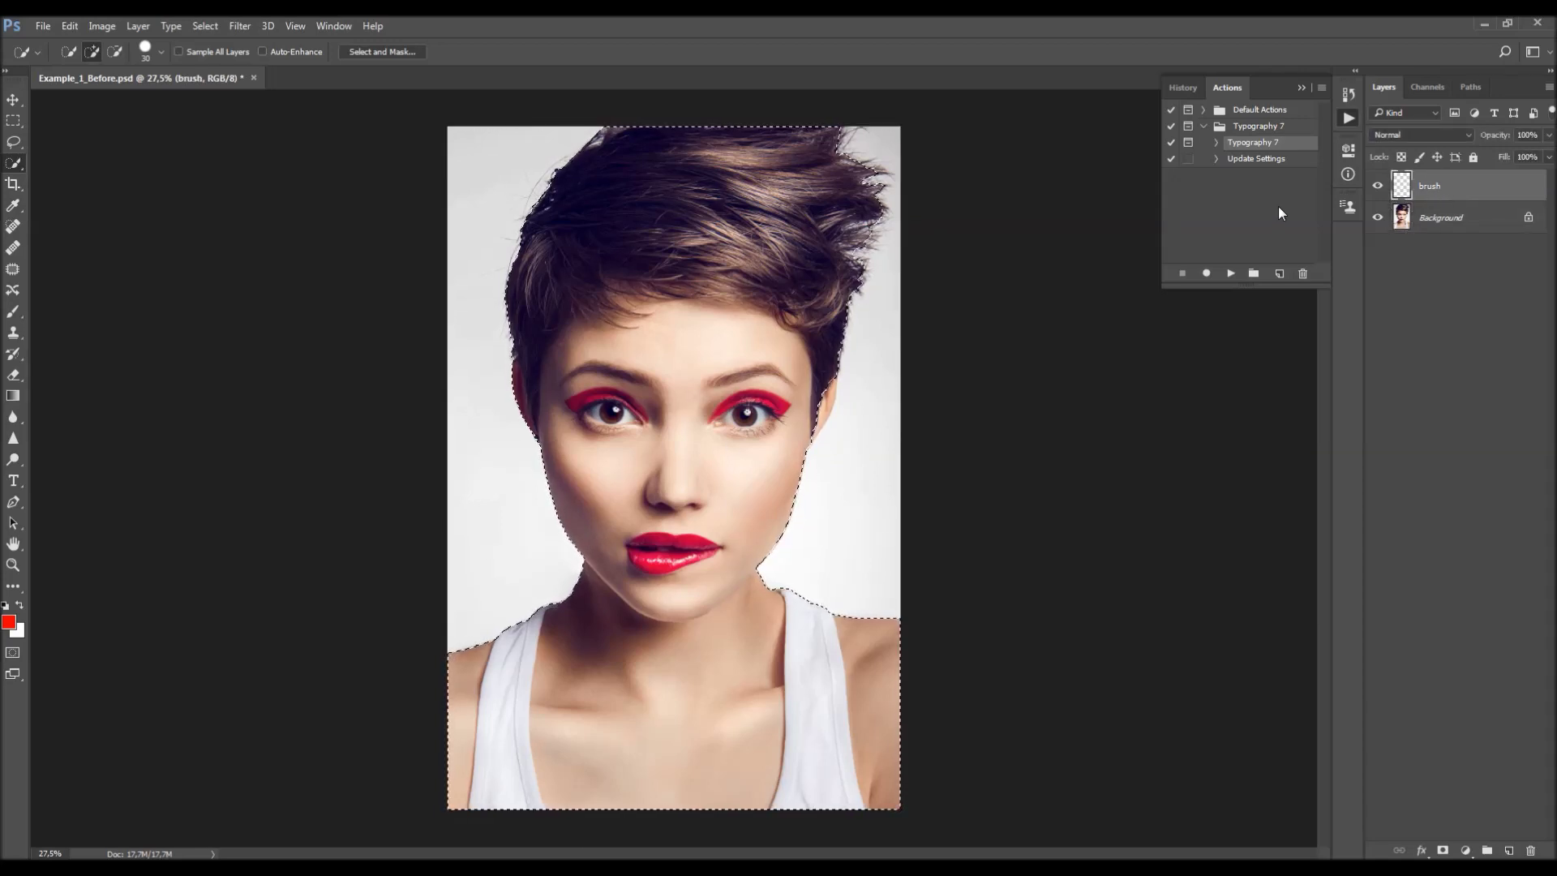
key(shift+F5)
click(803, 264)
click(835, 281)
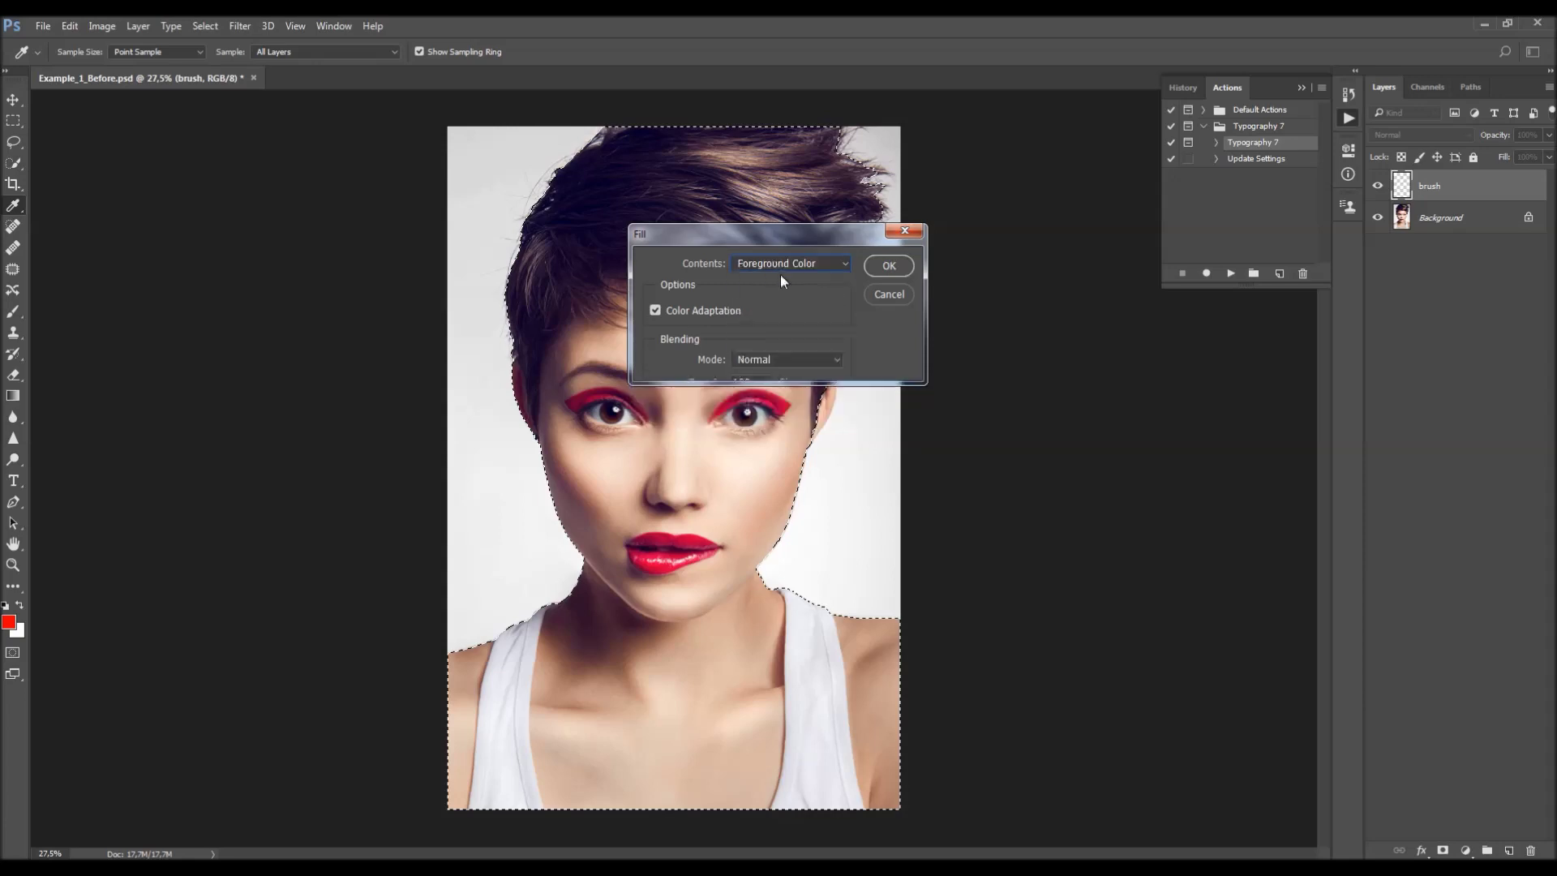
click(888, 266)
key(w)
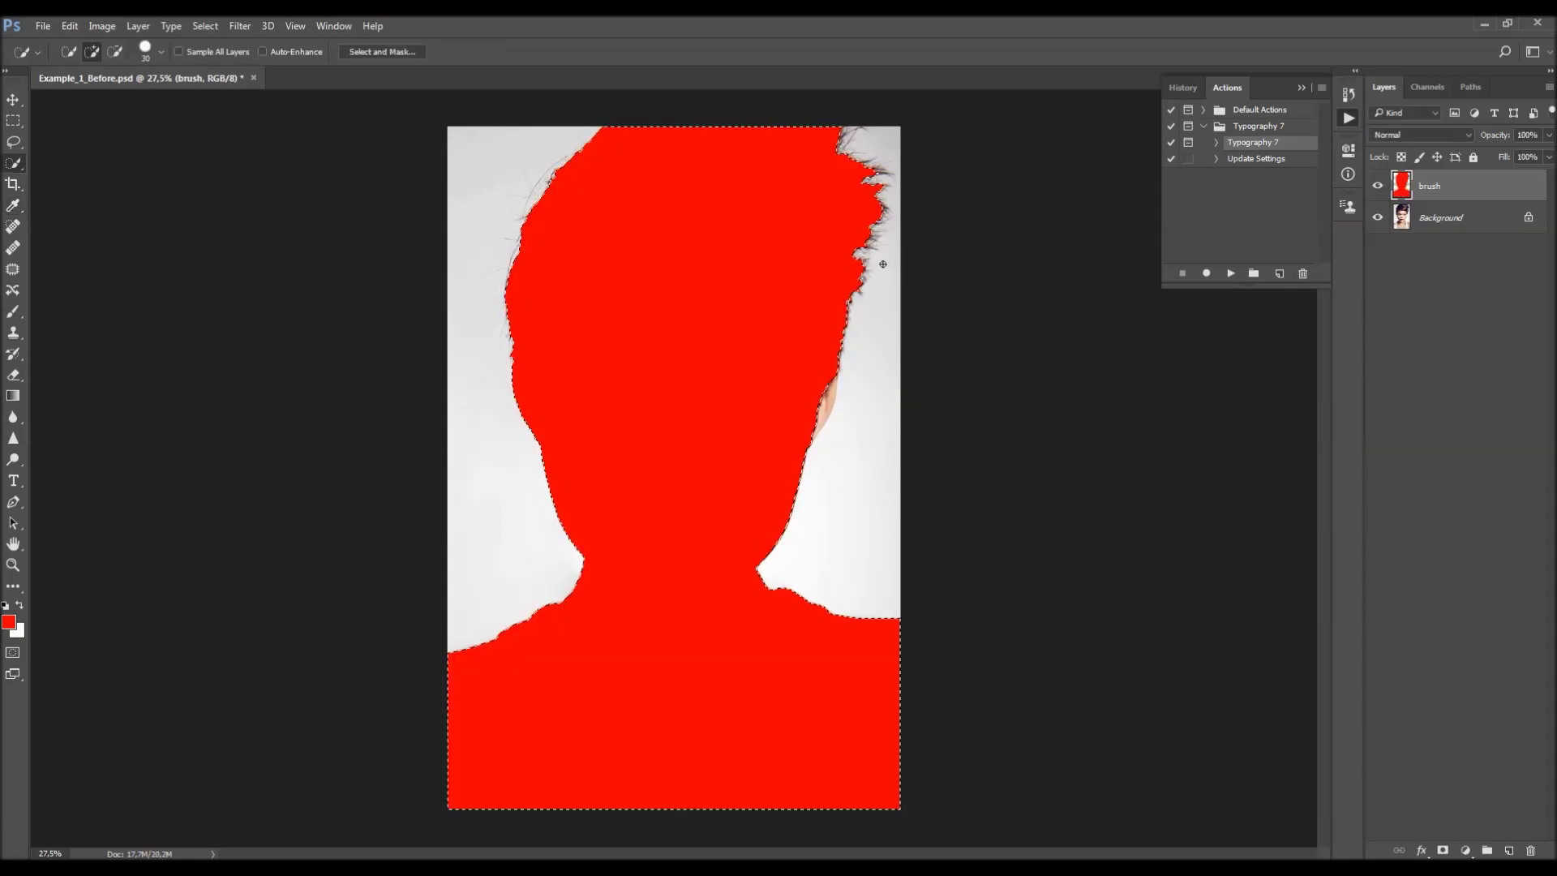
key(ctrl+d)
key(v)
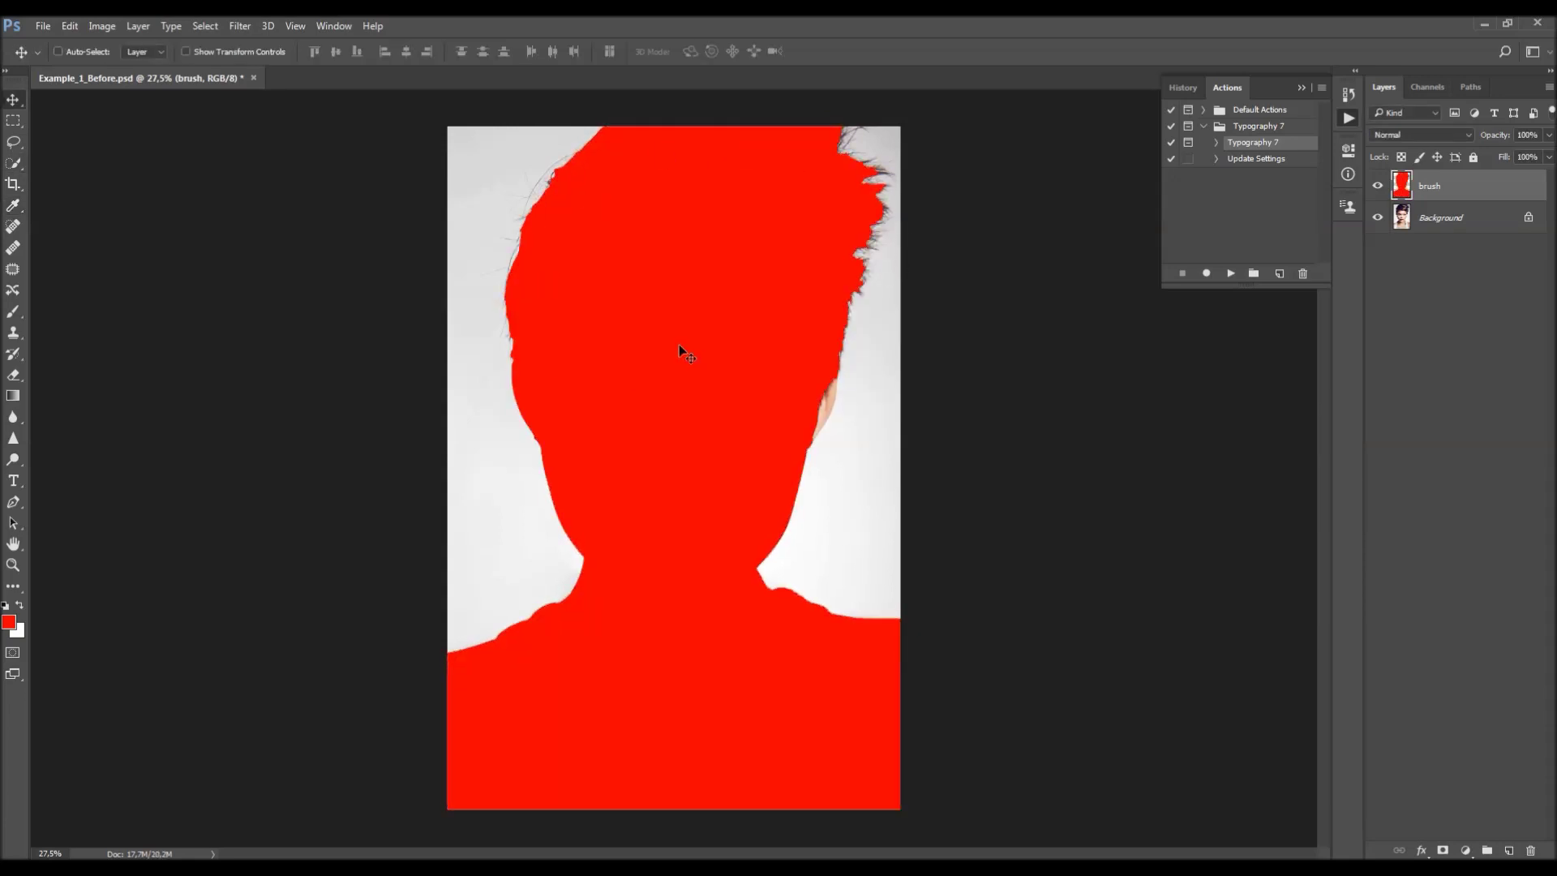
- Remove the red fill from the brush layer and clear the selection
ctrl+click(1402, 185)
key(Delete)
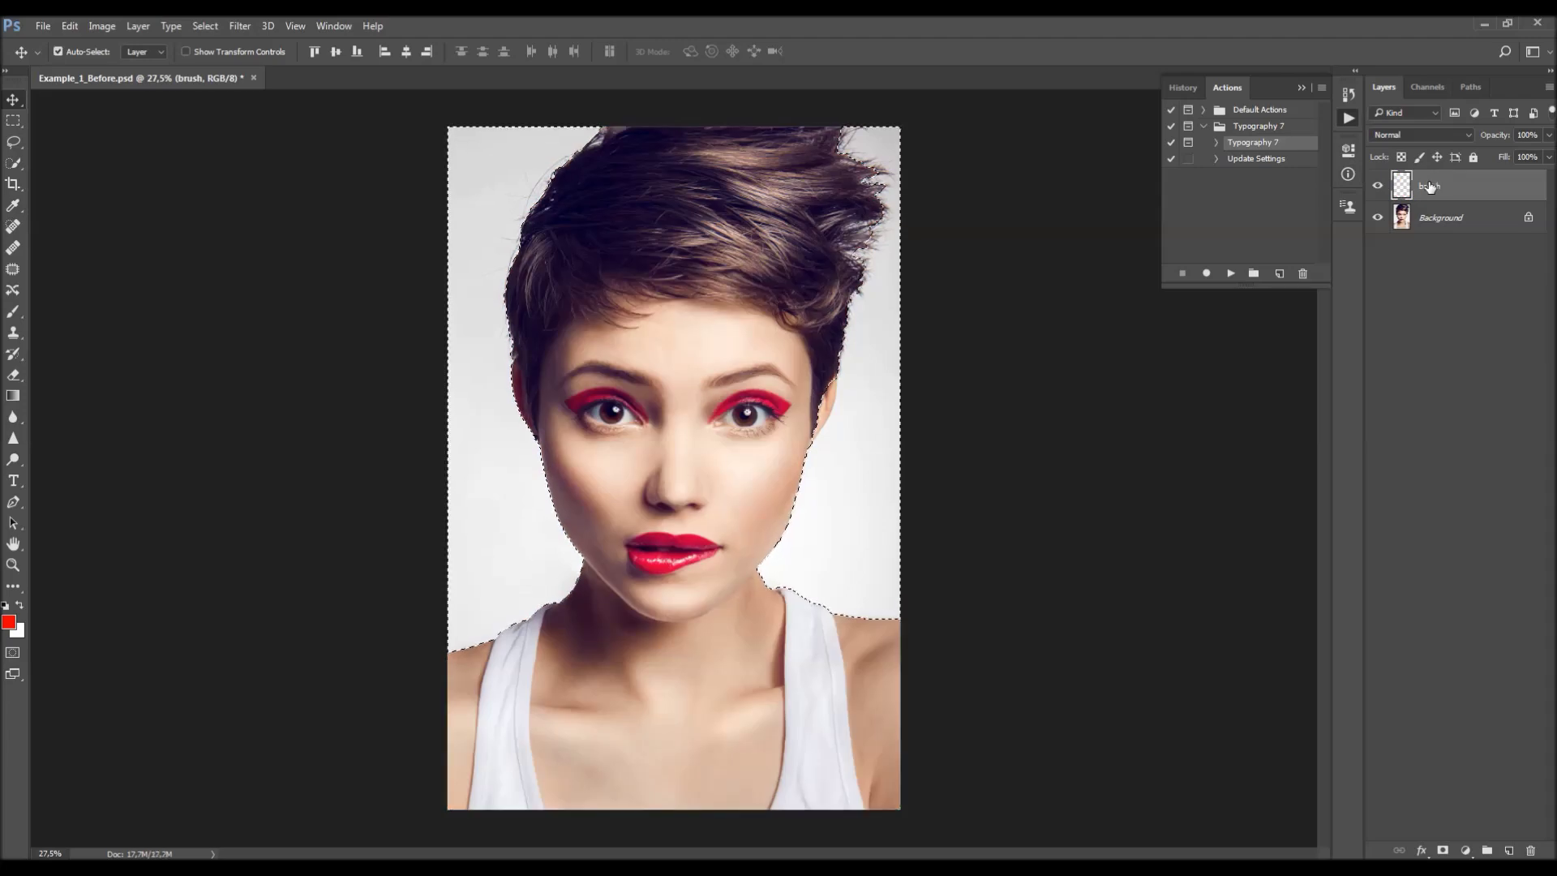
key(ctrl+d)
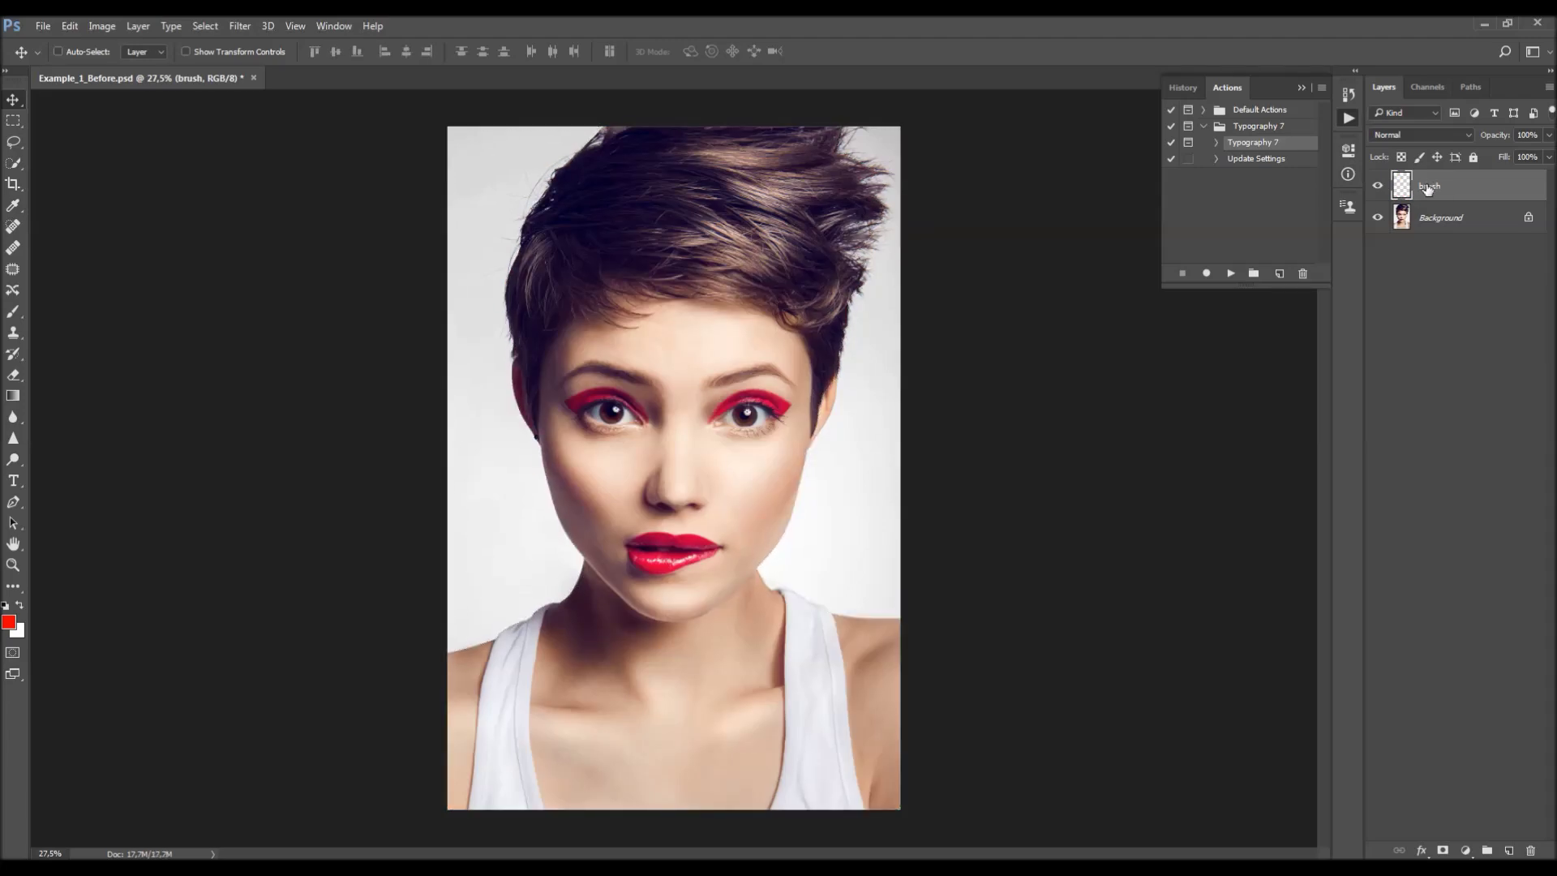
- Close Example_1_Before.psd without saving and open Example_1_Brushed.psd
click(254, 78)
key(n)
click(43, 26)
click(55, 58)
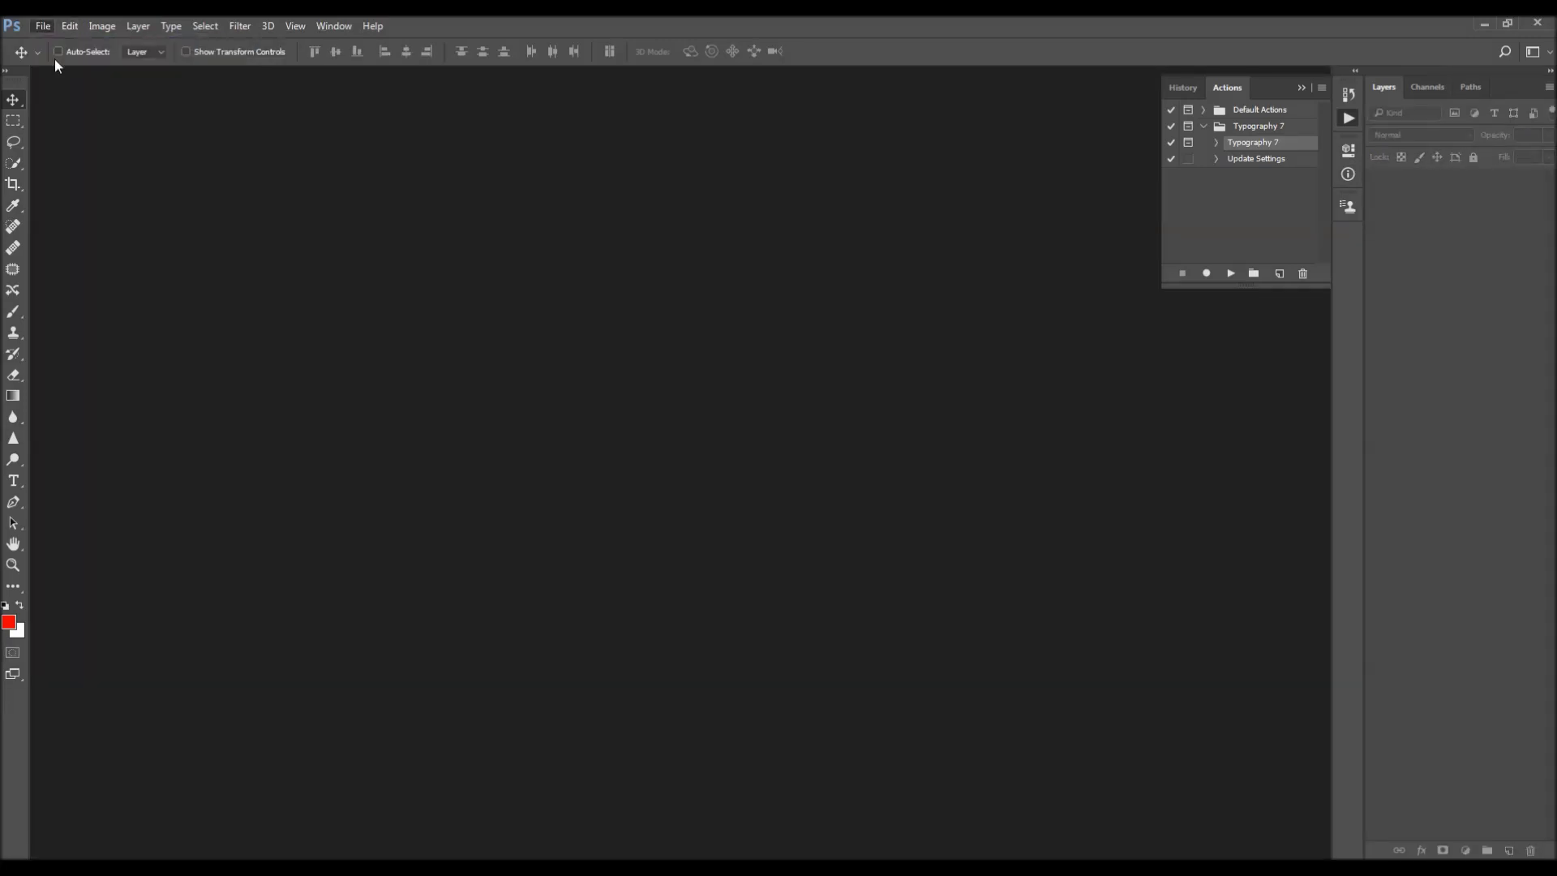
scroll(654, 351, down, 3)
double_click(638, 467)
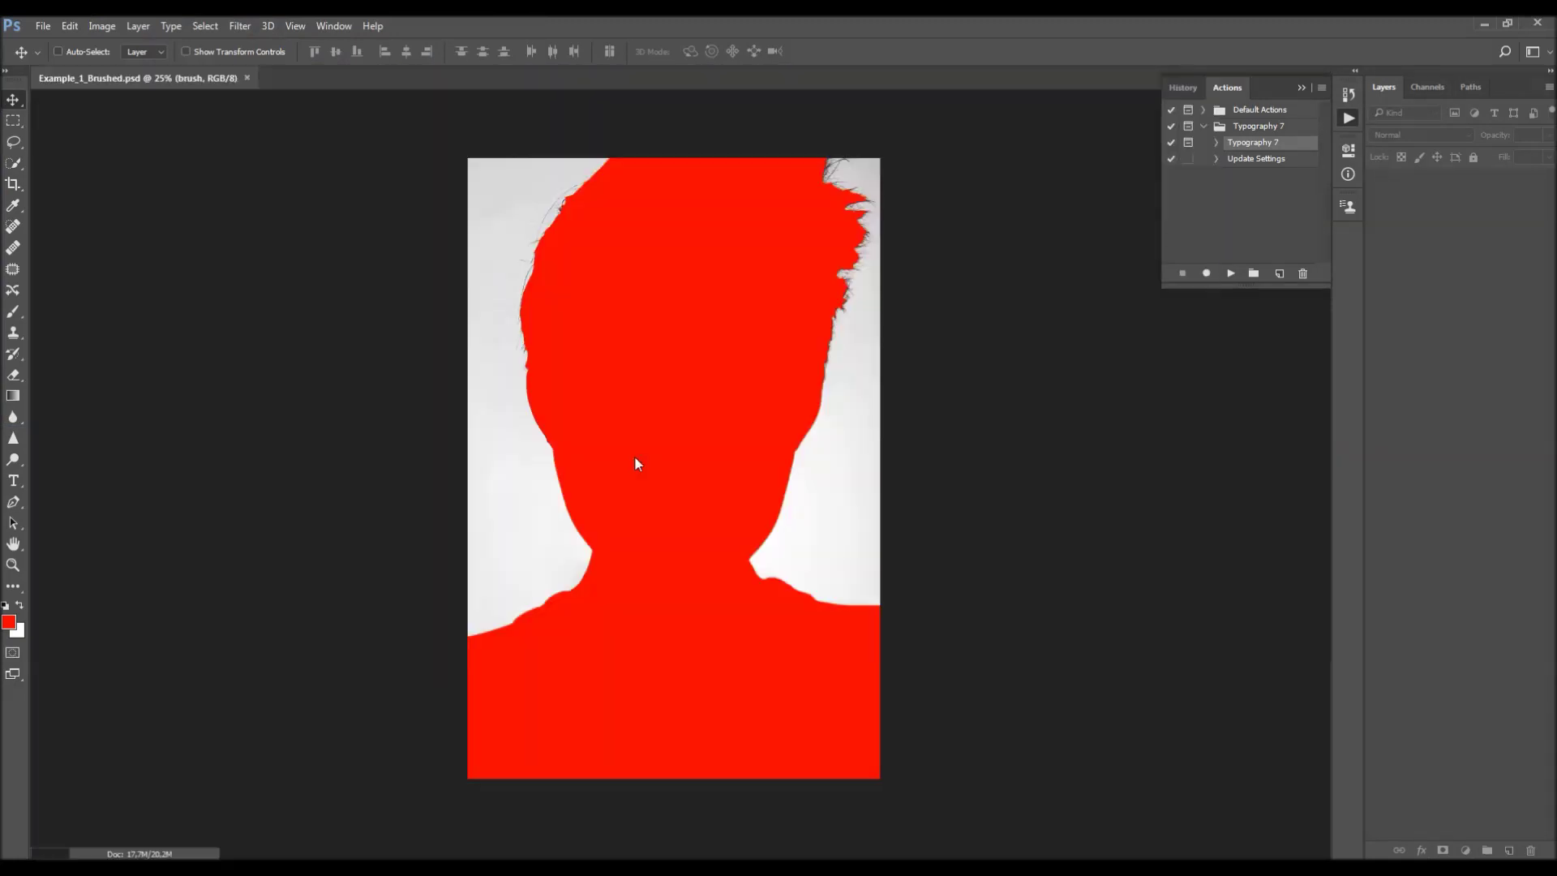
drag(733, 297, 664, 303)
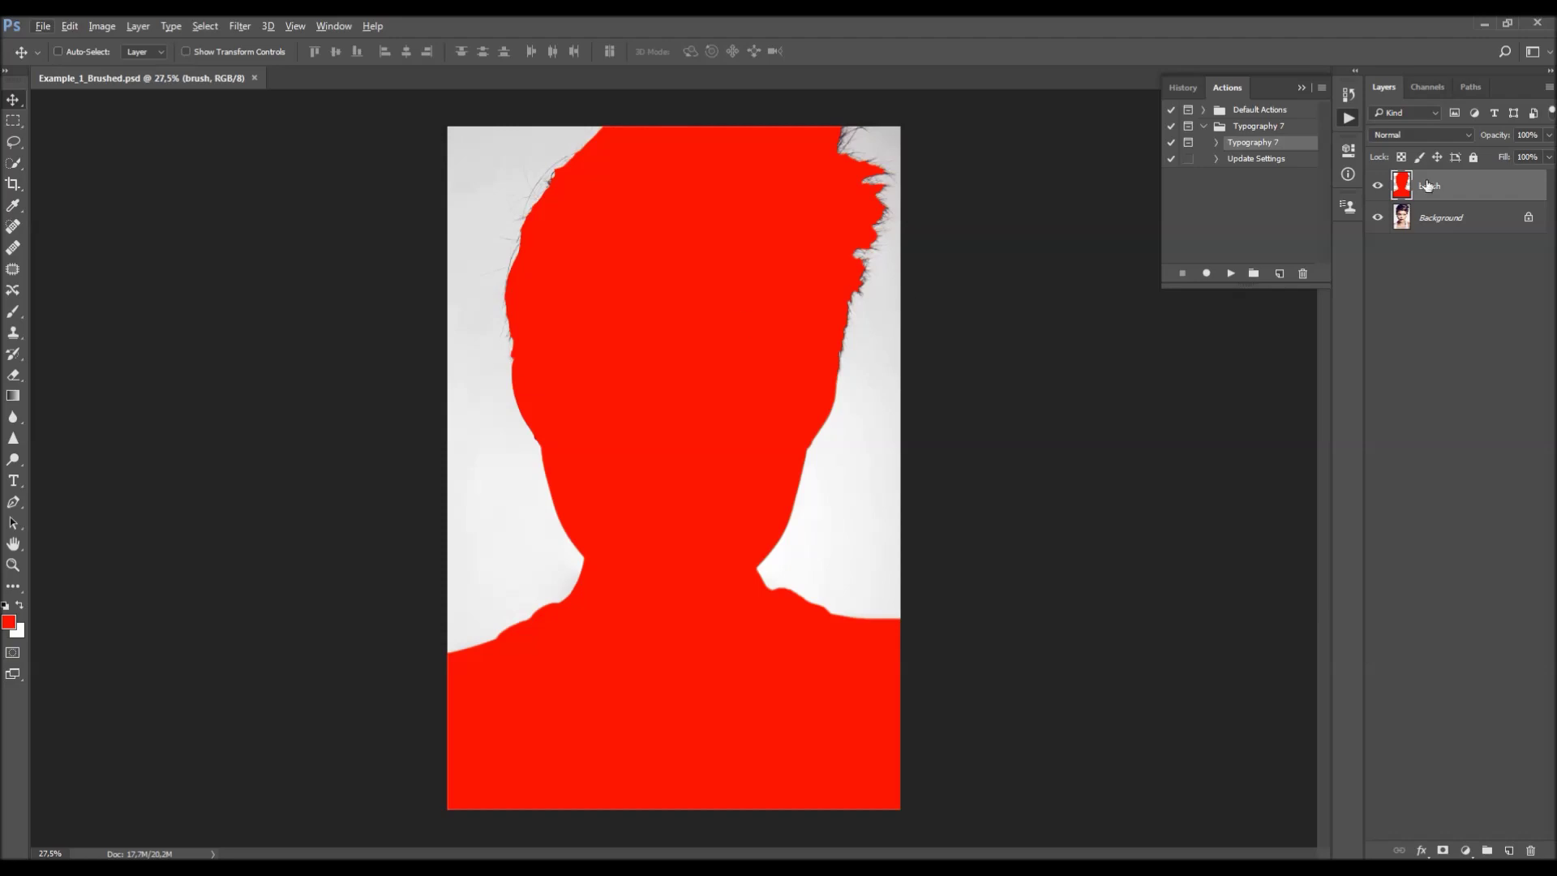
- Toggle the brush layer's visibility off and on, shift its red silhouette slightly, and undo the shift
click(1379, 186)
click(1378, 187)
mouse_move(766, 293)
mouse_down()
mouse_move(741, 329)
mouse_move(748, 316)
mouse_up()
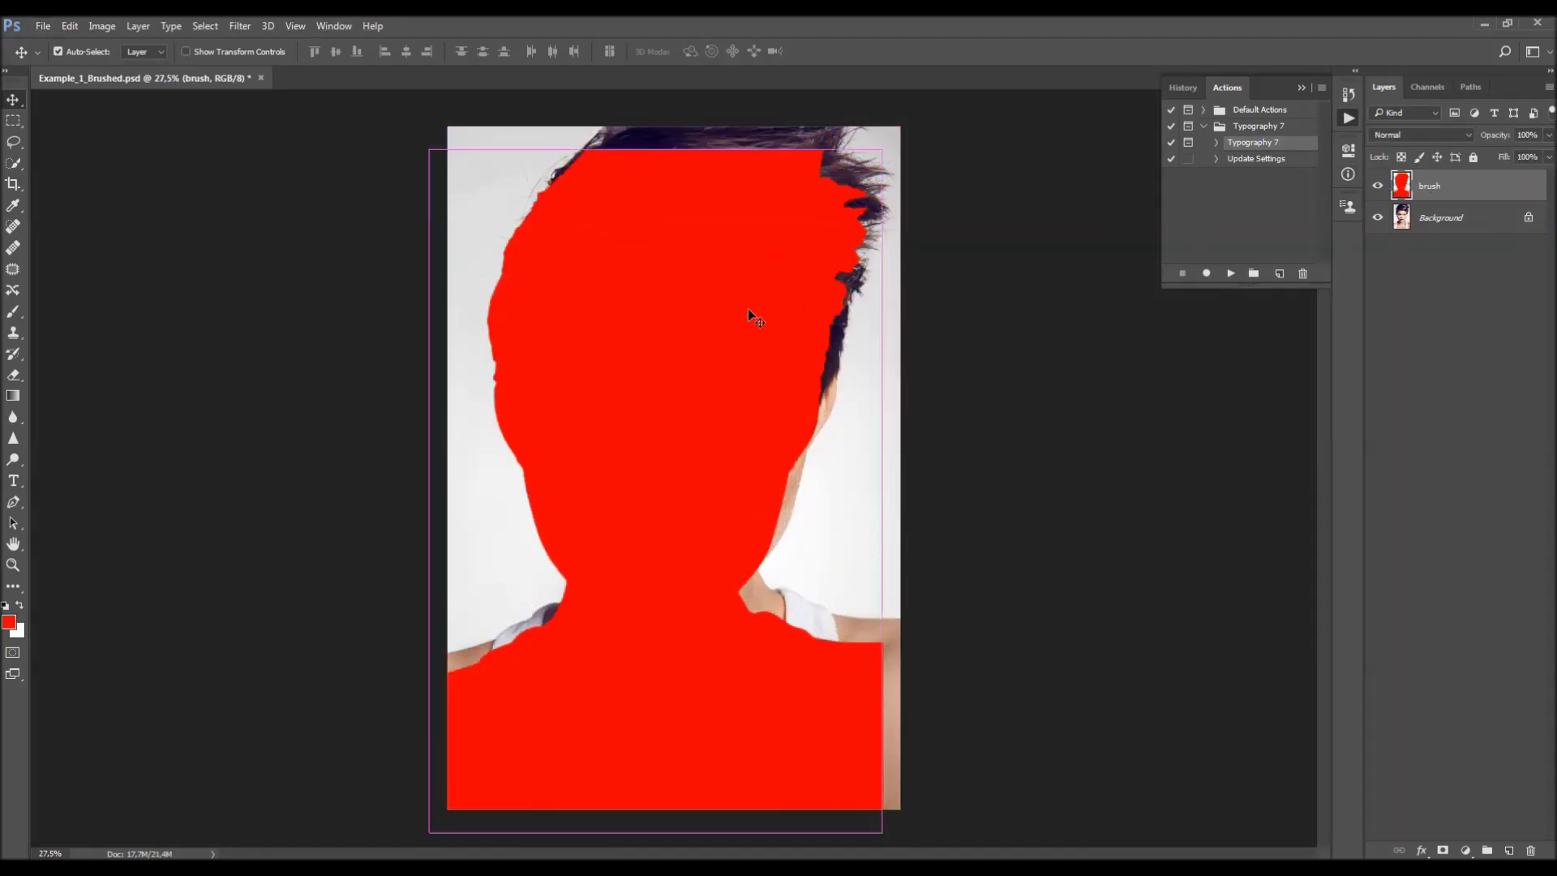
key(ctrl+z)
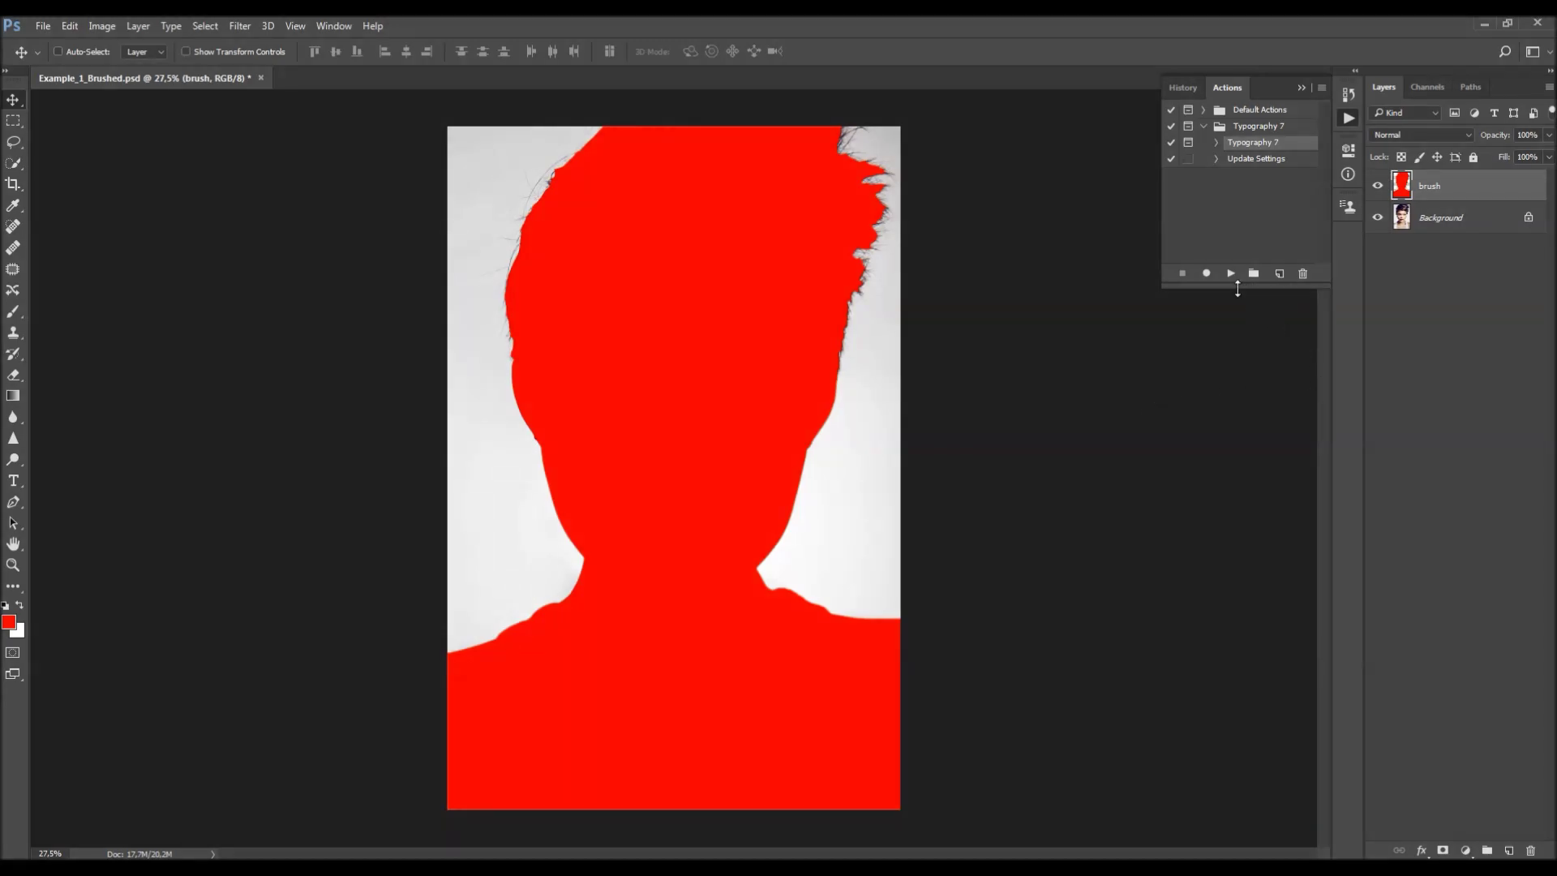
- Play the Typography 7 action, open the Text PSD file from the Typography 7 folder when asked, and stop at the following message
click(1230, 276)
drag(1007, 269, 931, 370)
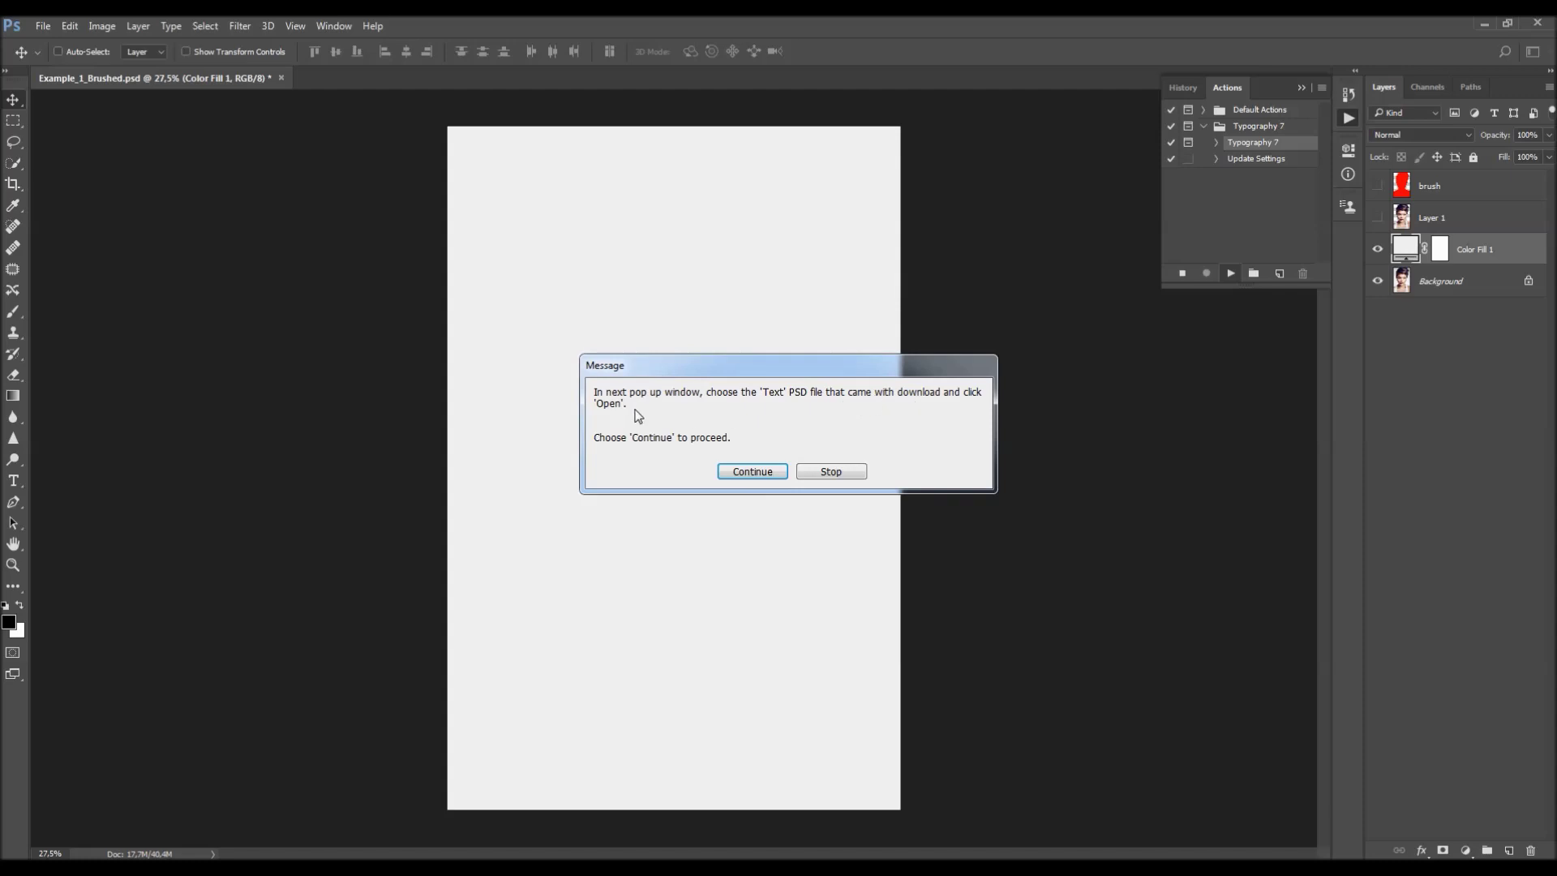
click(753, 472)
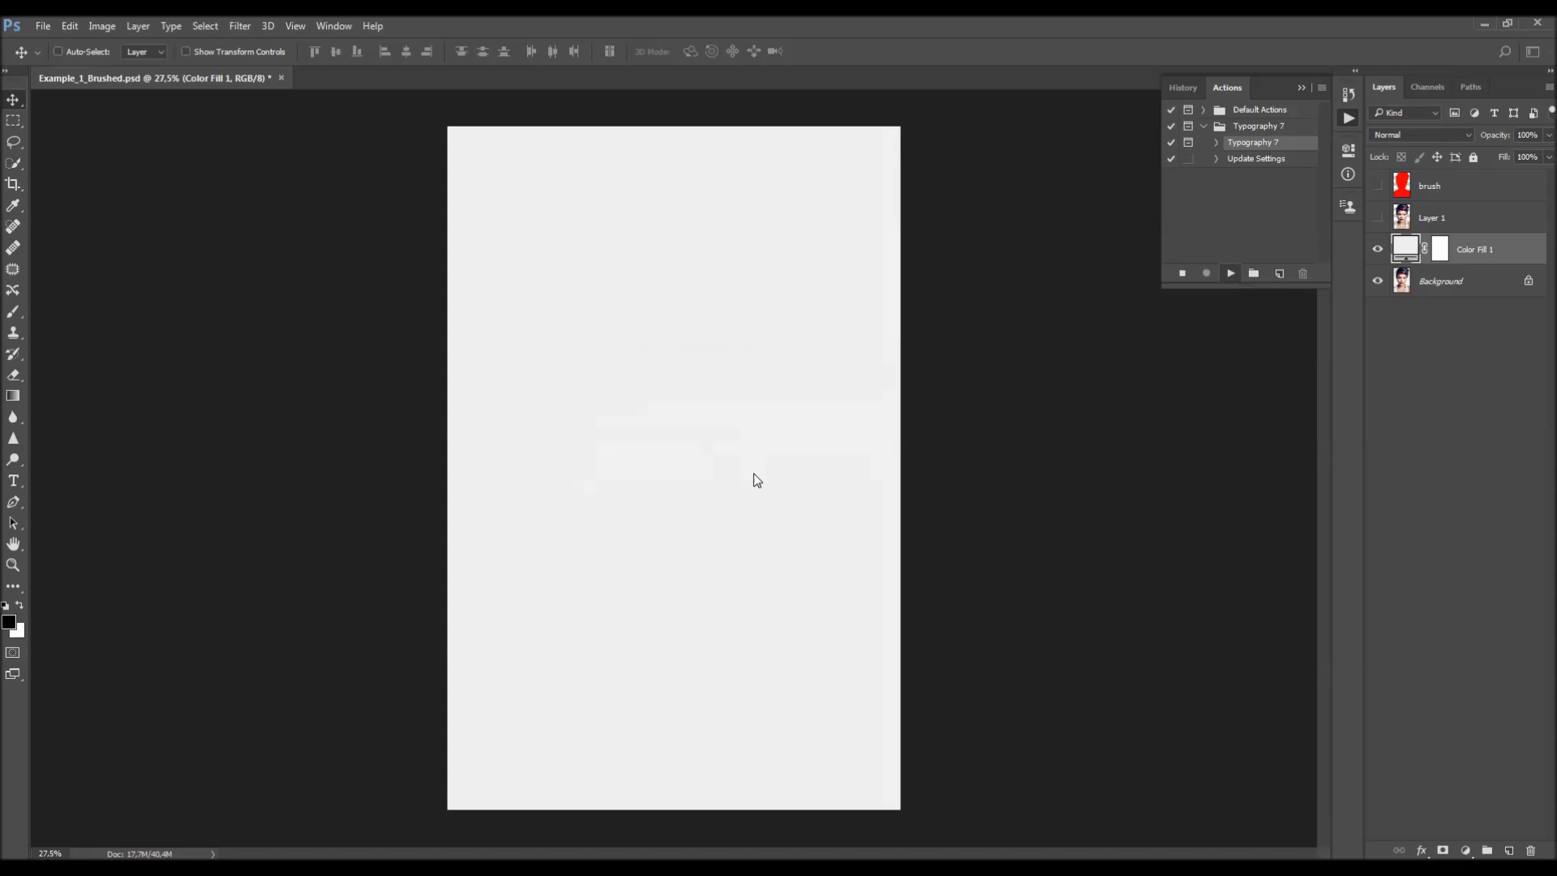
scroll(858, 438, down, 2)
double_click(831, 471)
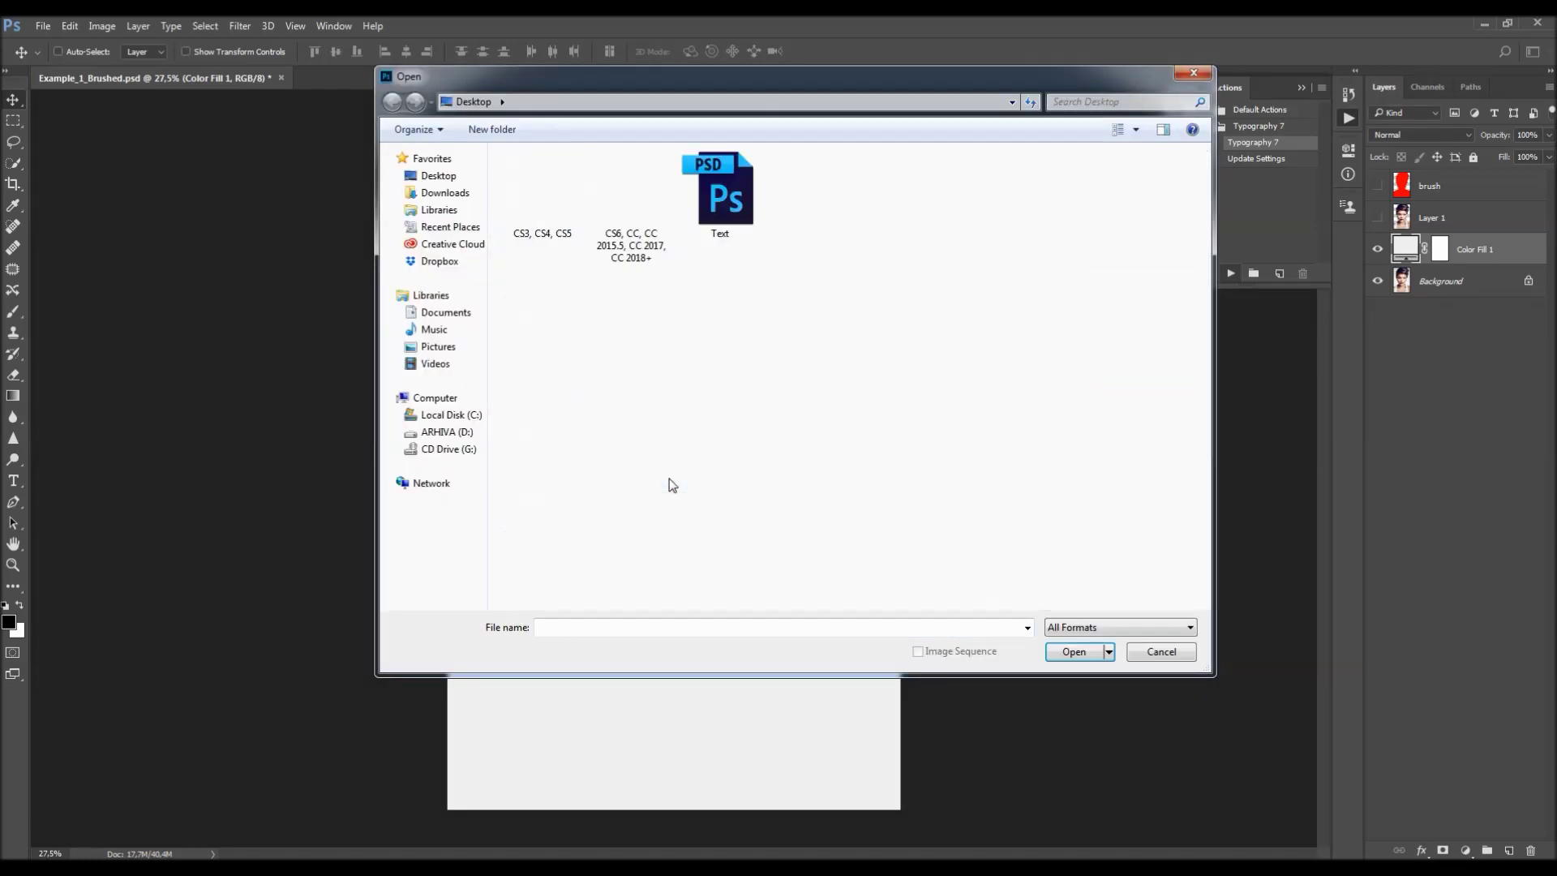
click(725, 201)
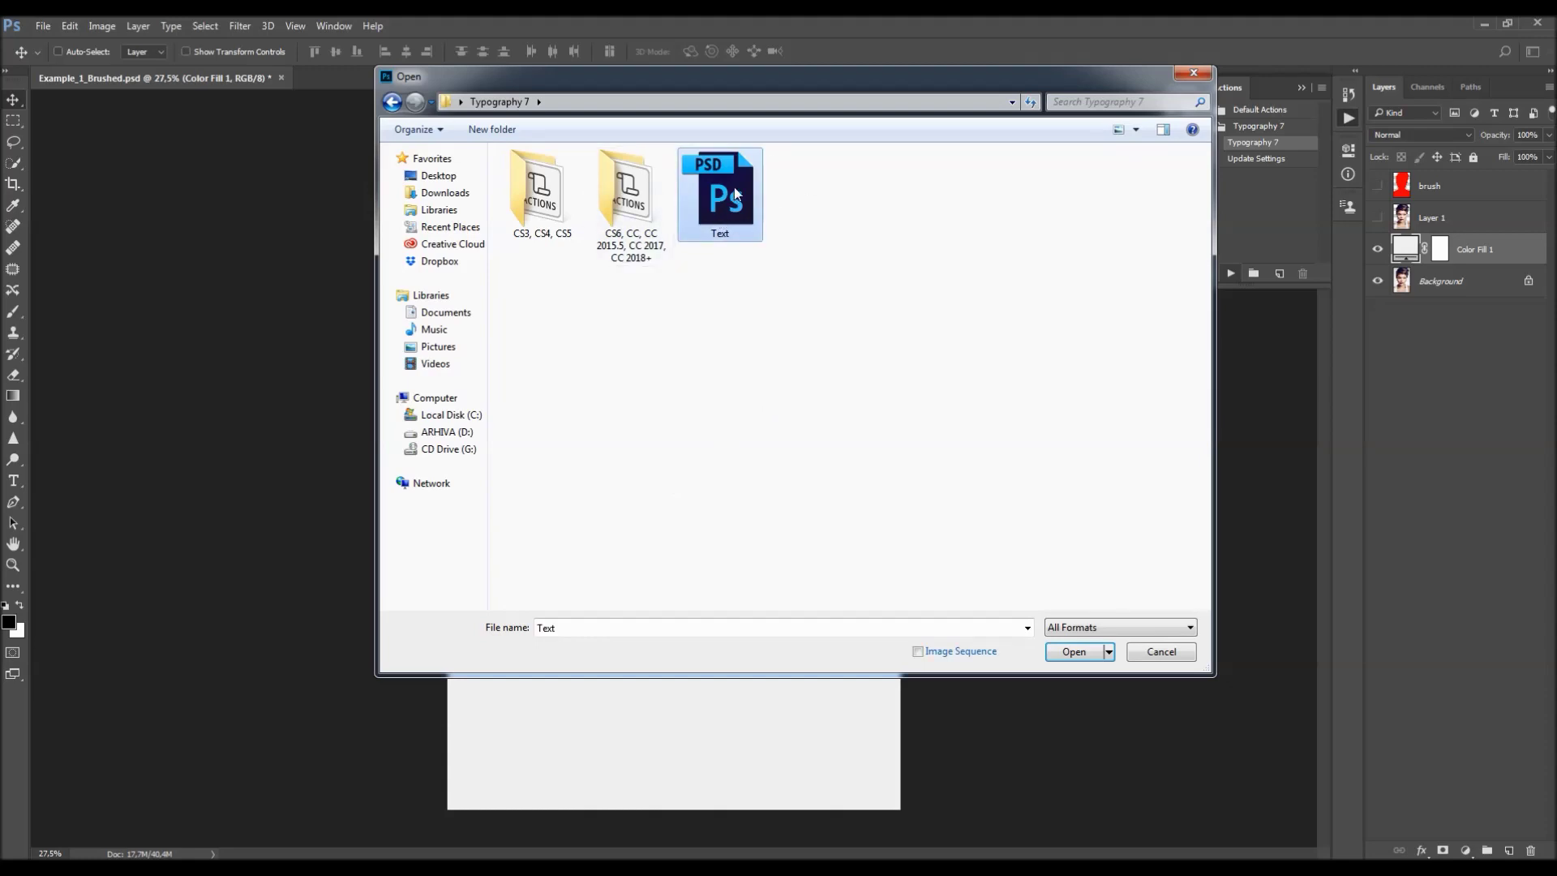
click(1074, 652)
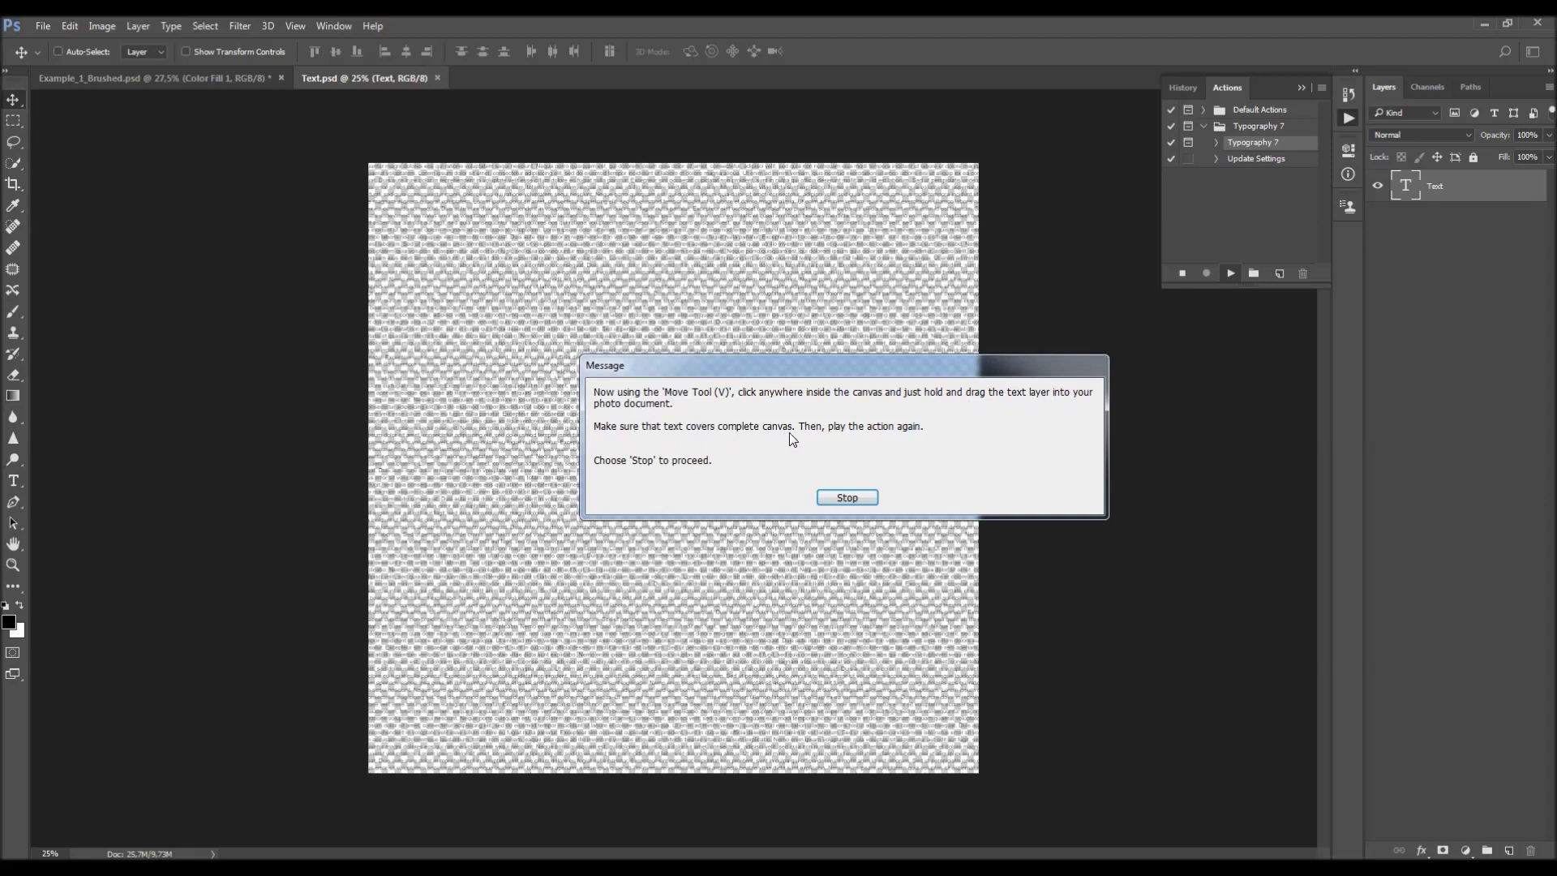
click(840, 498)
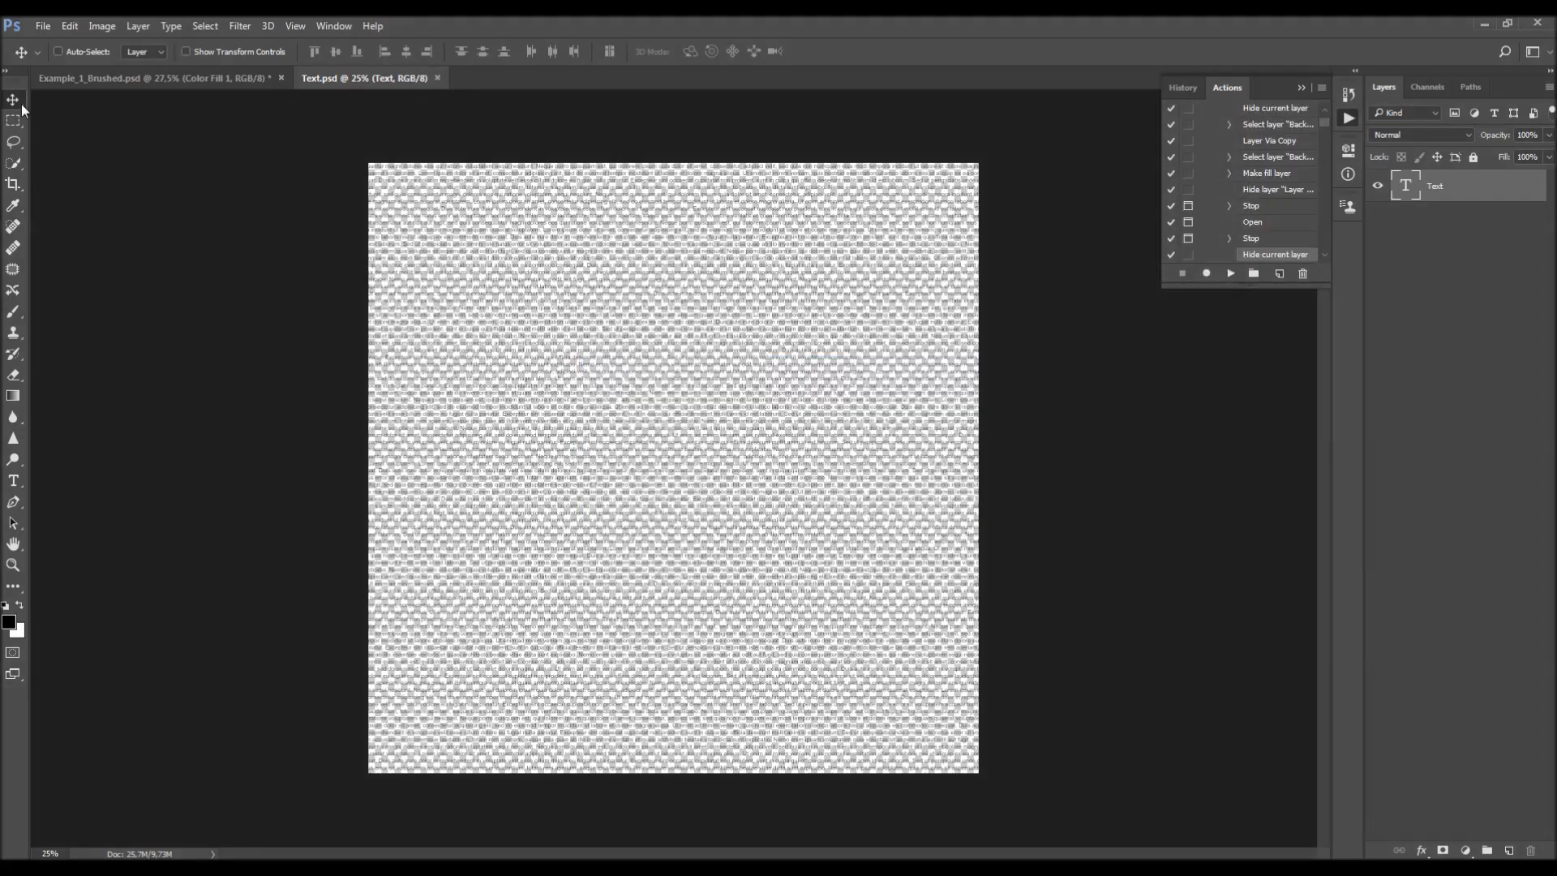
- Move the Text layer into Example_1_Brushed.psd so it covers the whole canvas, and play the Typography 7 action again
drag(646, 278, 654, 327)
drag(746, 430, 750, 329)
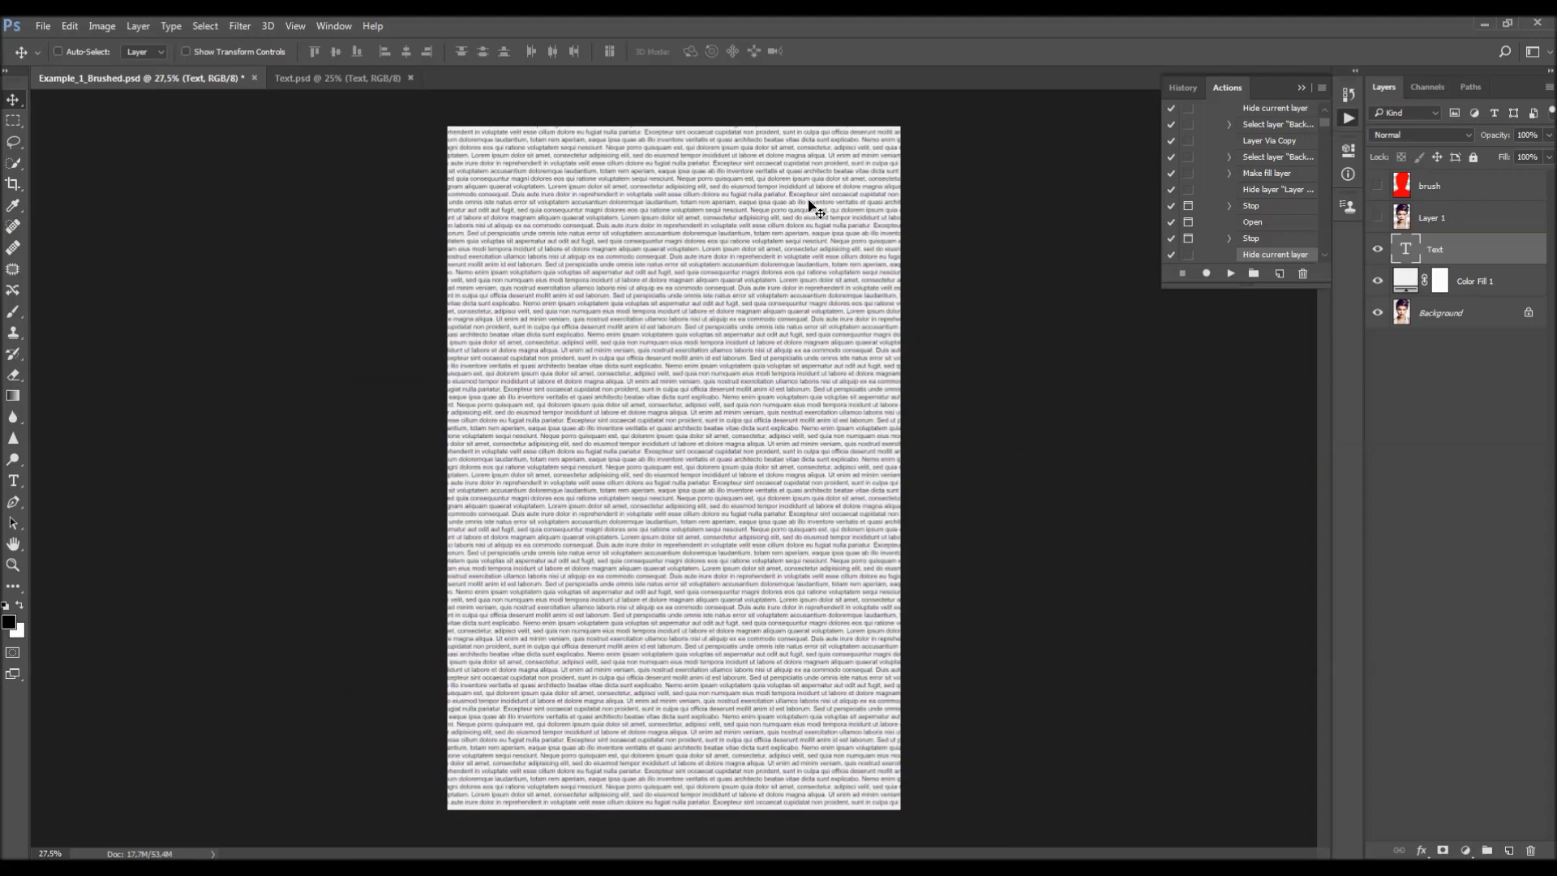
mouse_move(654, 254)
mouse_down()
mouse_move(630, 243)
mouse_move(637, 266)
mouse_up()
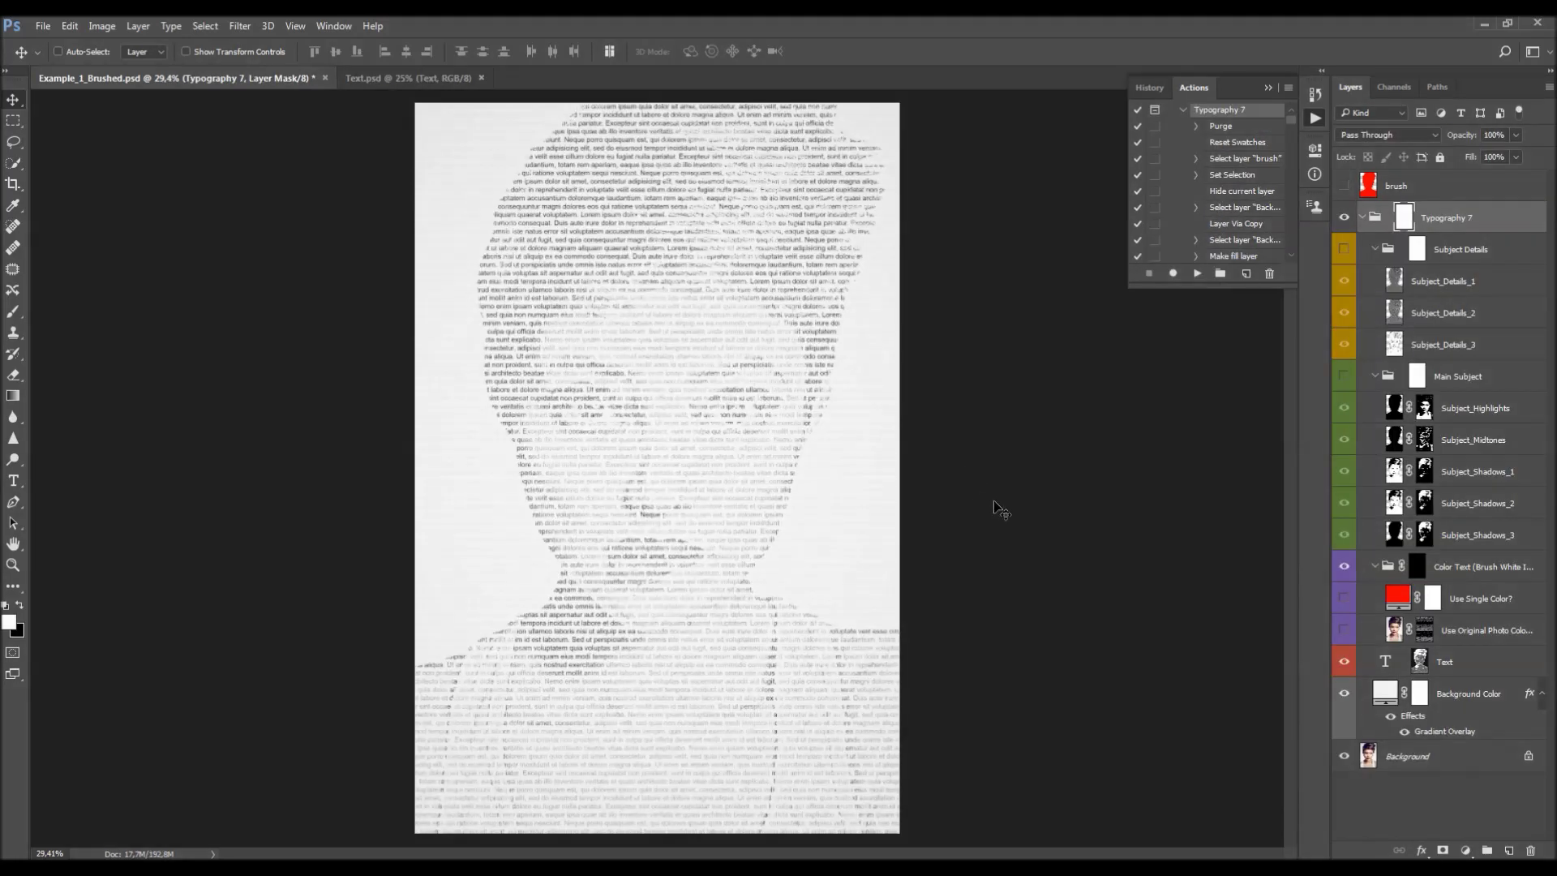
- Collapse the Typography 7 action's list of commands and the whole Actions panel
scroll(1228, 197, up, 1)
click(1184, 127)
click(1171, 127)
click(1269, 88)
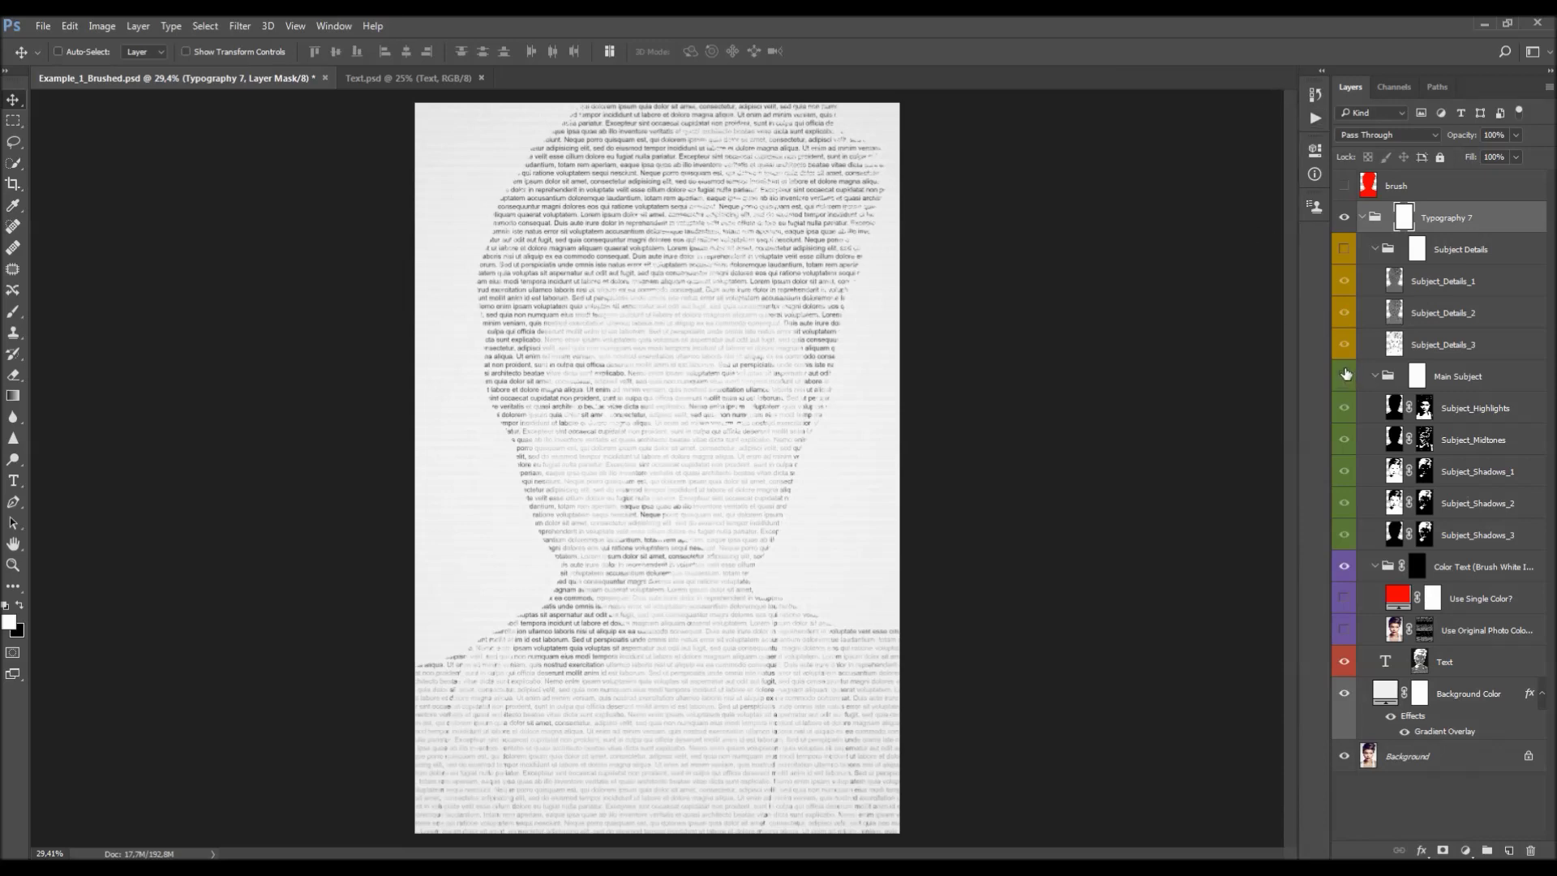
- Widen the Layers panel and collapse the subgroups inside the Typography 7 group
drag(1331, 365, 1299, 365)
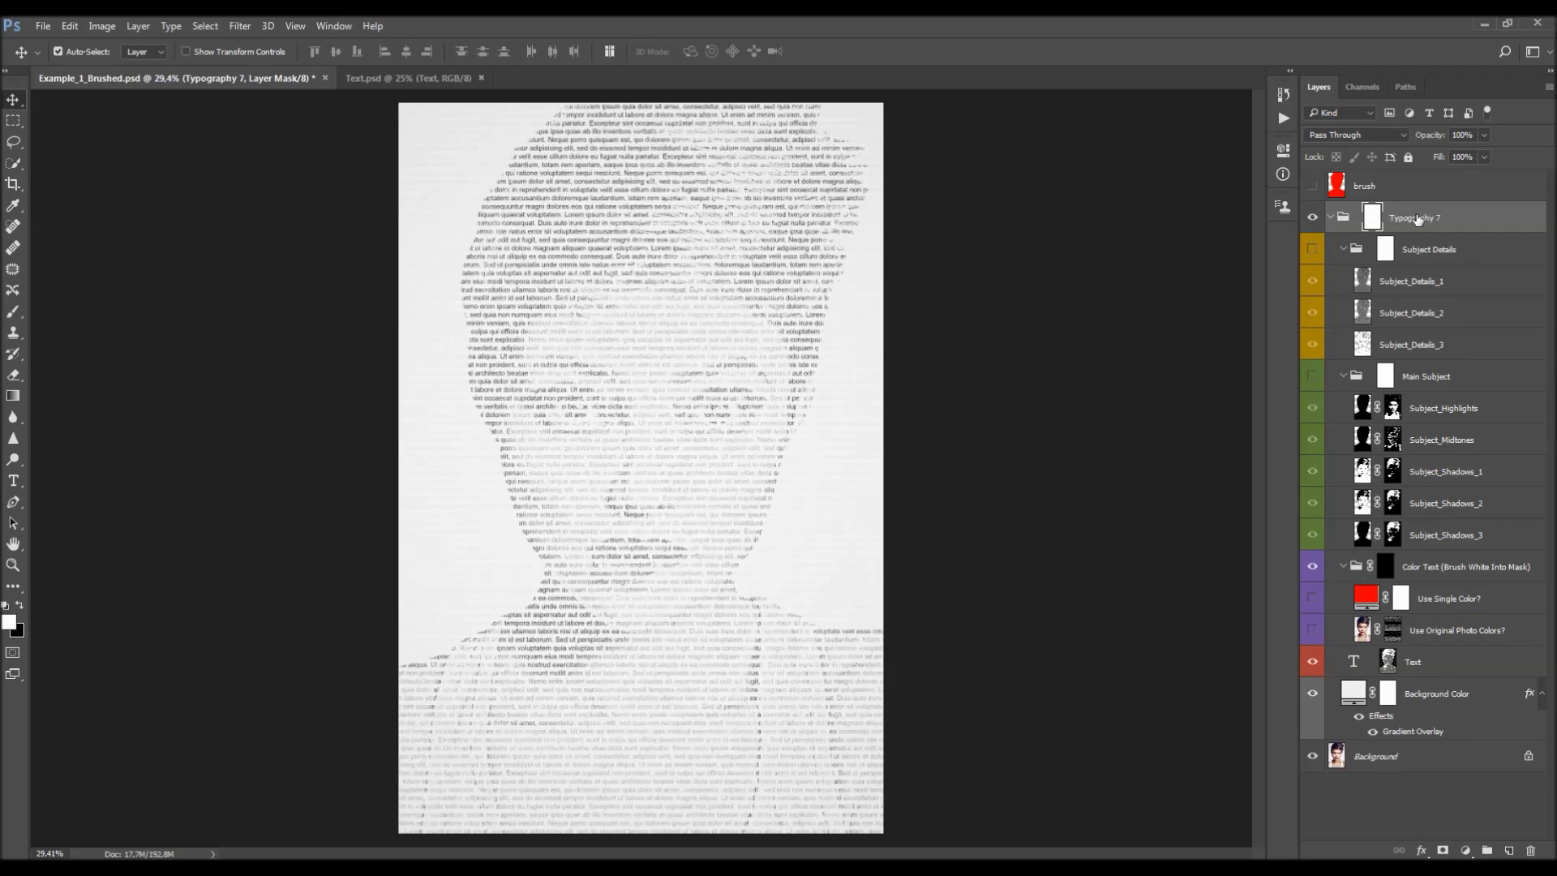
click(1332, 217)
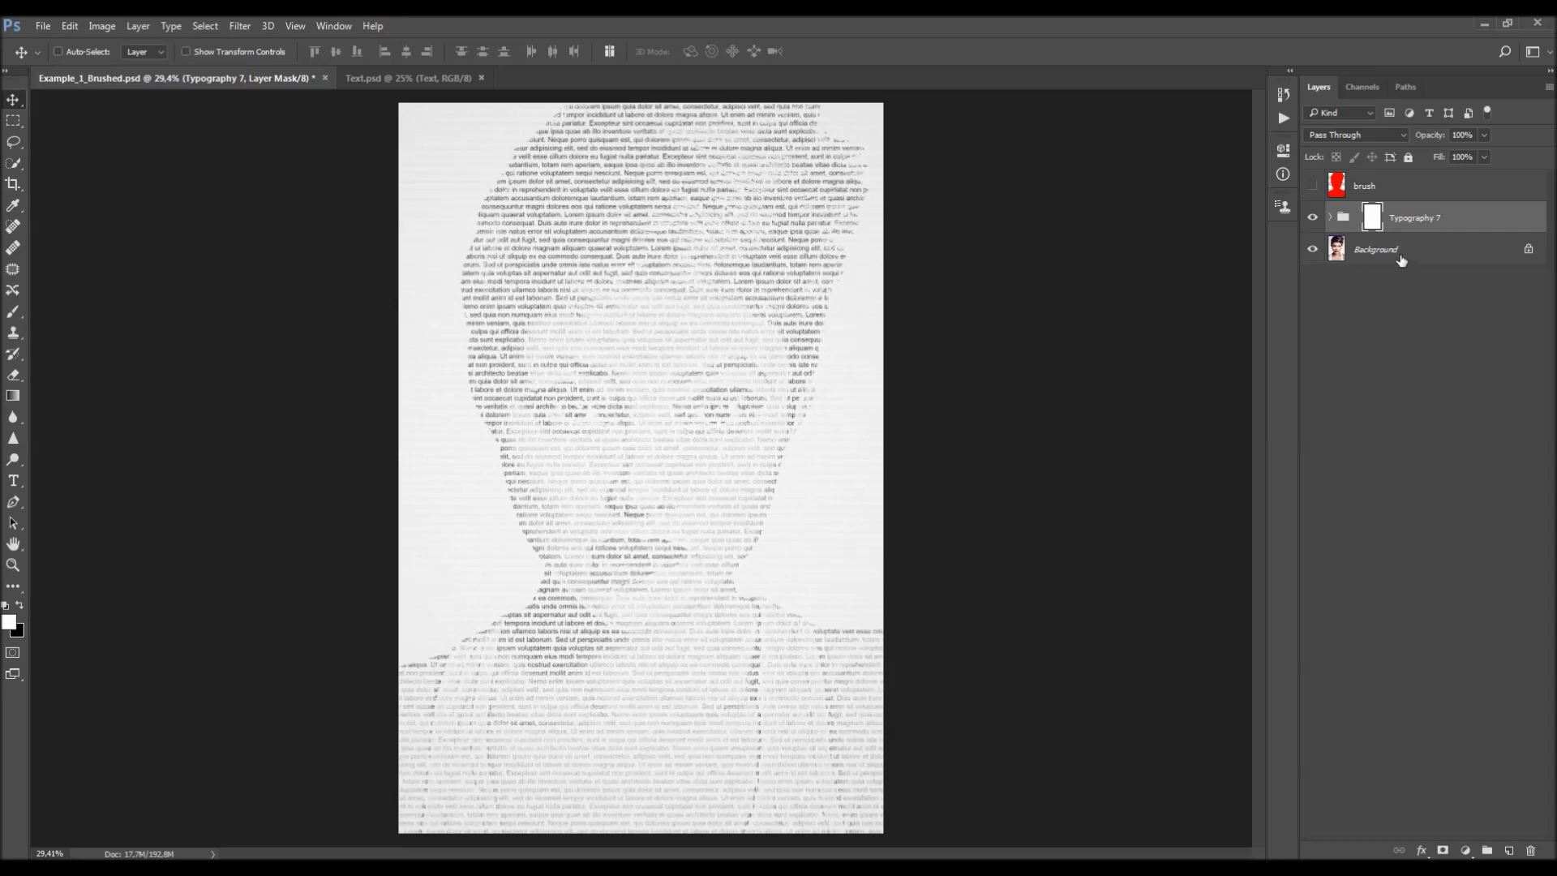
click(1331, 218)
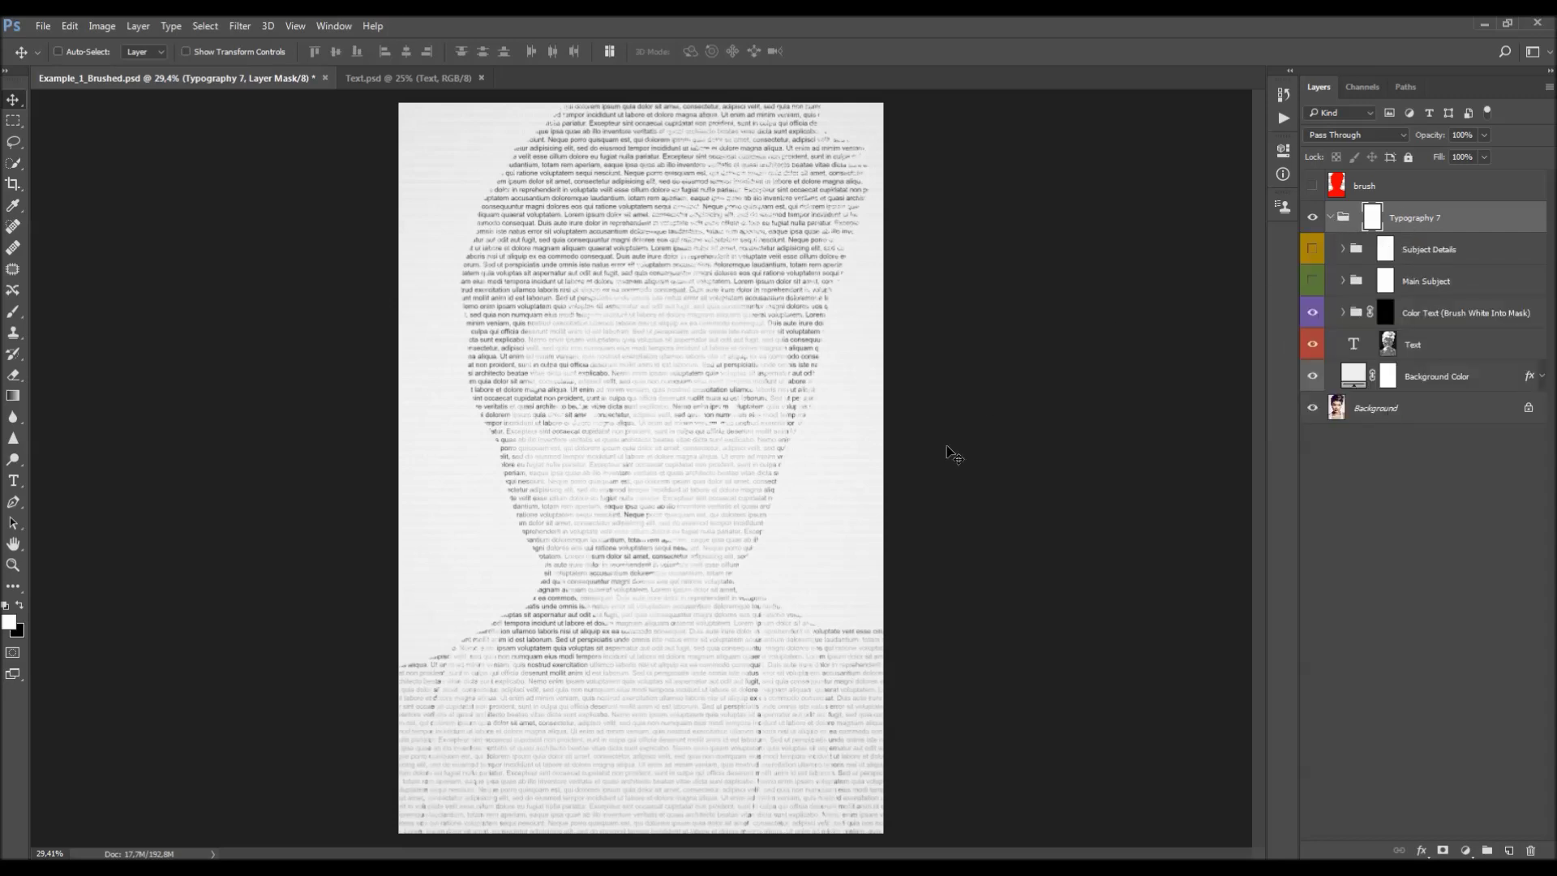
- Try the purple bd19fa as the fill of the Background Color layer, and cancel the change
click(1463, 383)
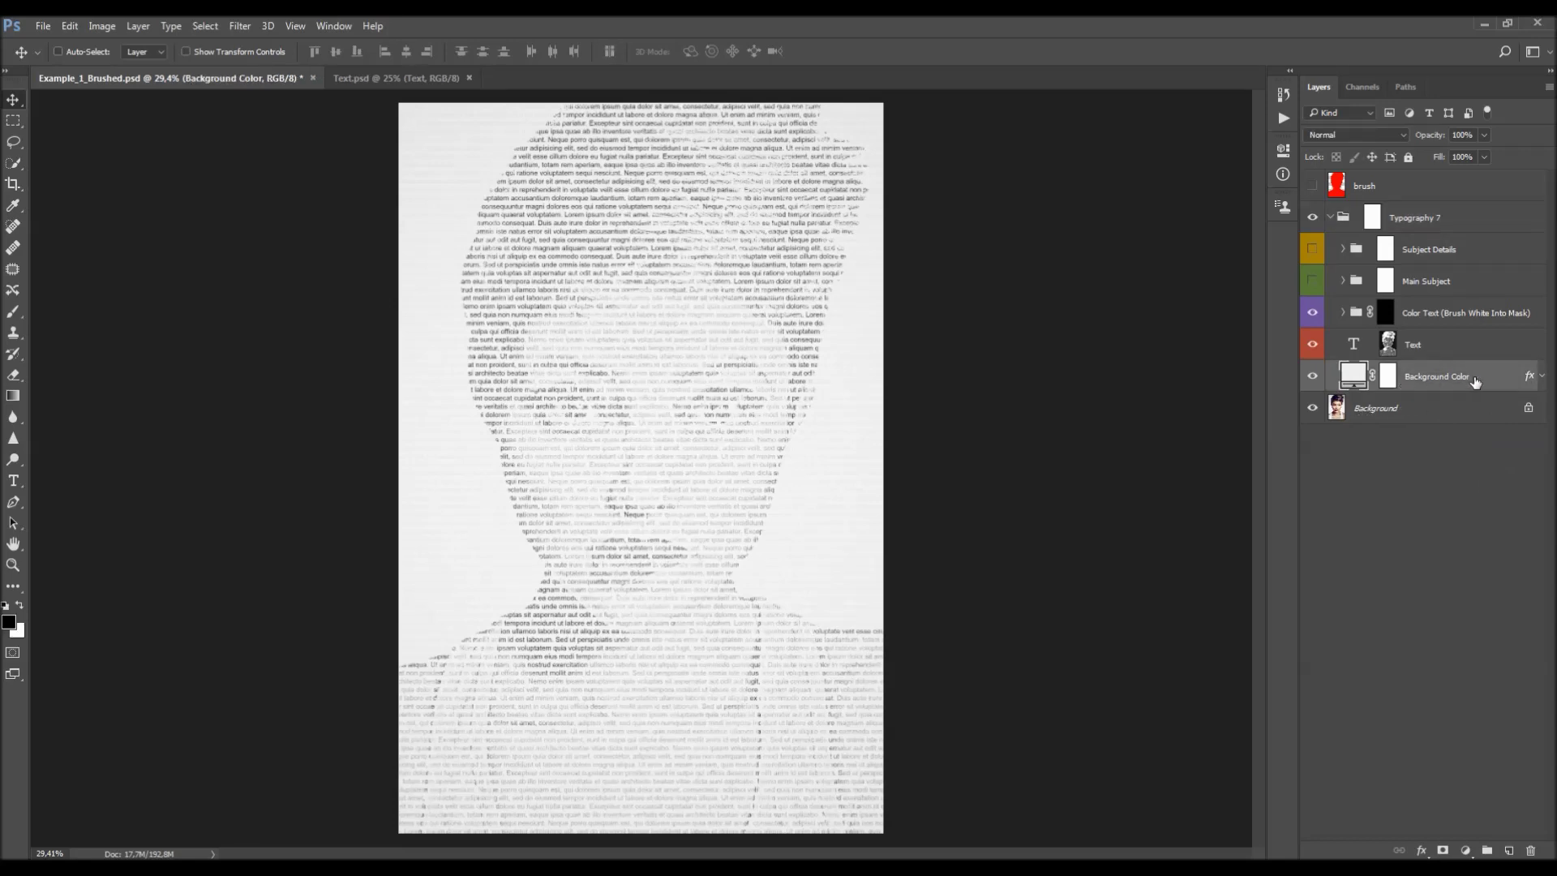
double_click(1353, 375)
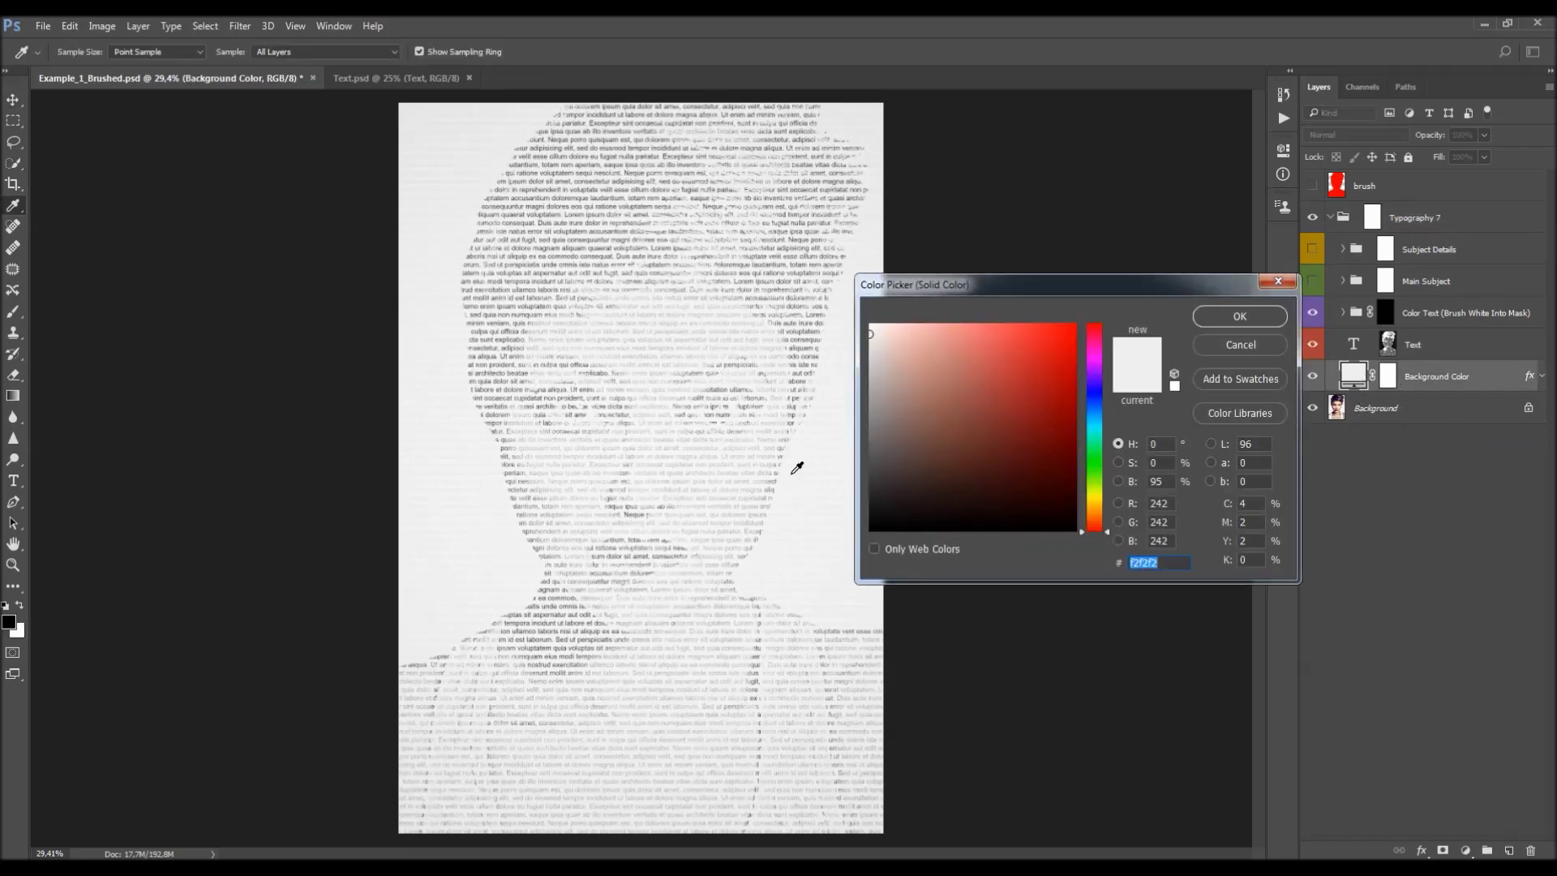
click(1075, 326)
mouse_move(1095, 360)
mouse_down()
mouse_move(1090, 480)
mouse_move(1095, 368)
mouse_up()
click(984, 344)
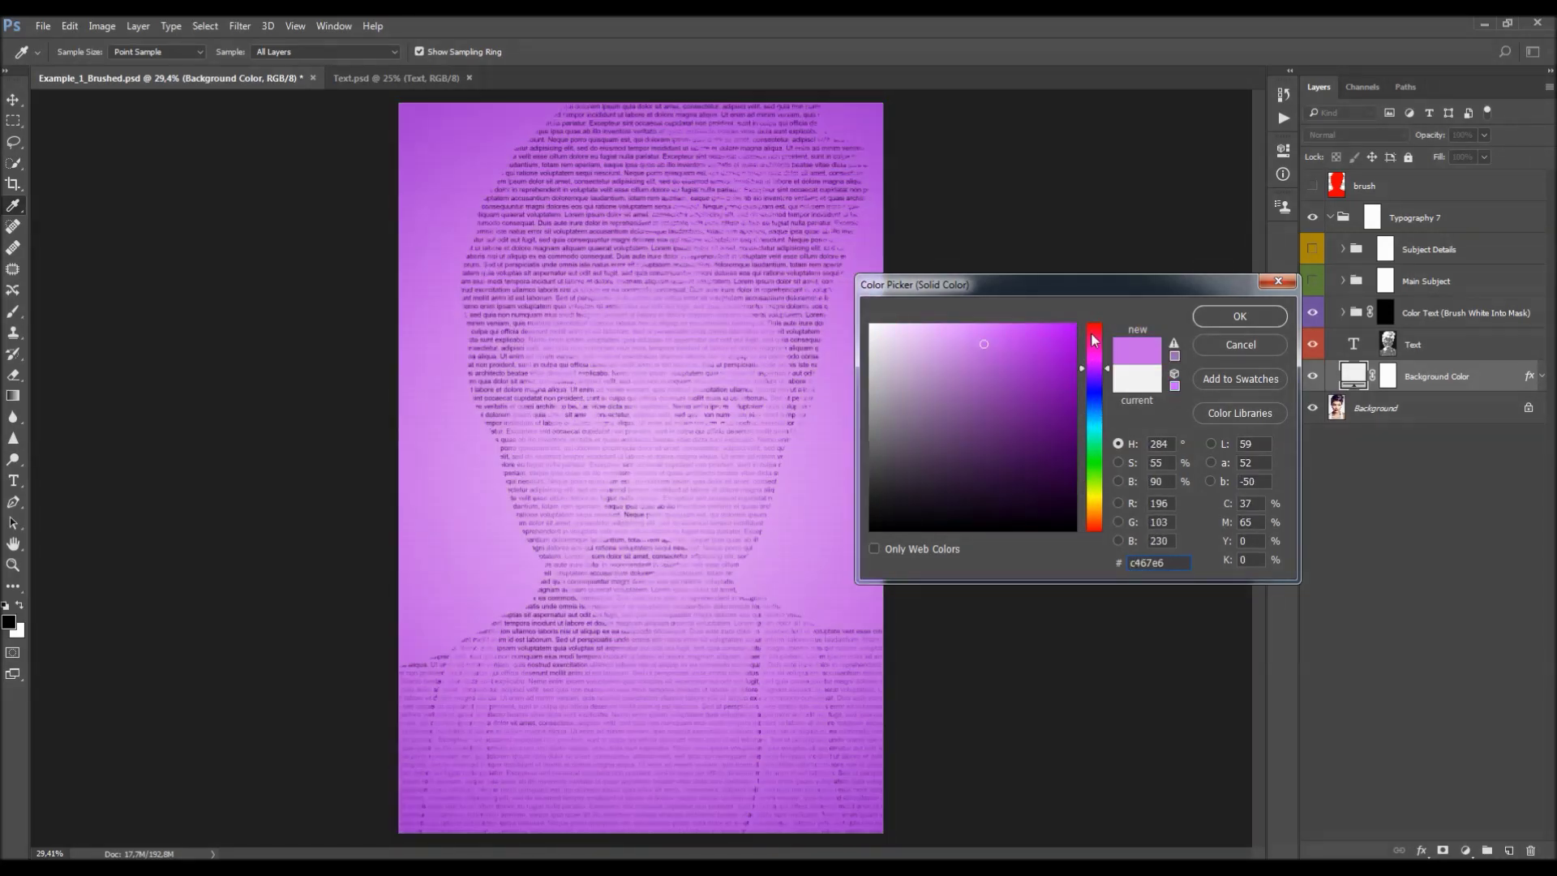
drag(998, 465, 1087, 303)
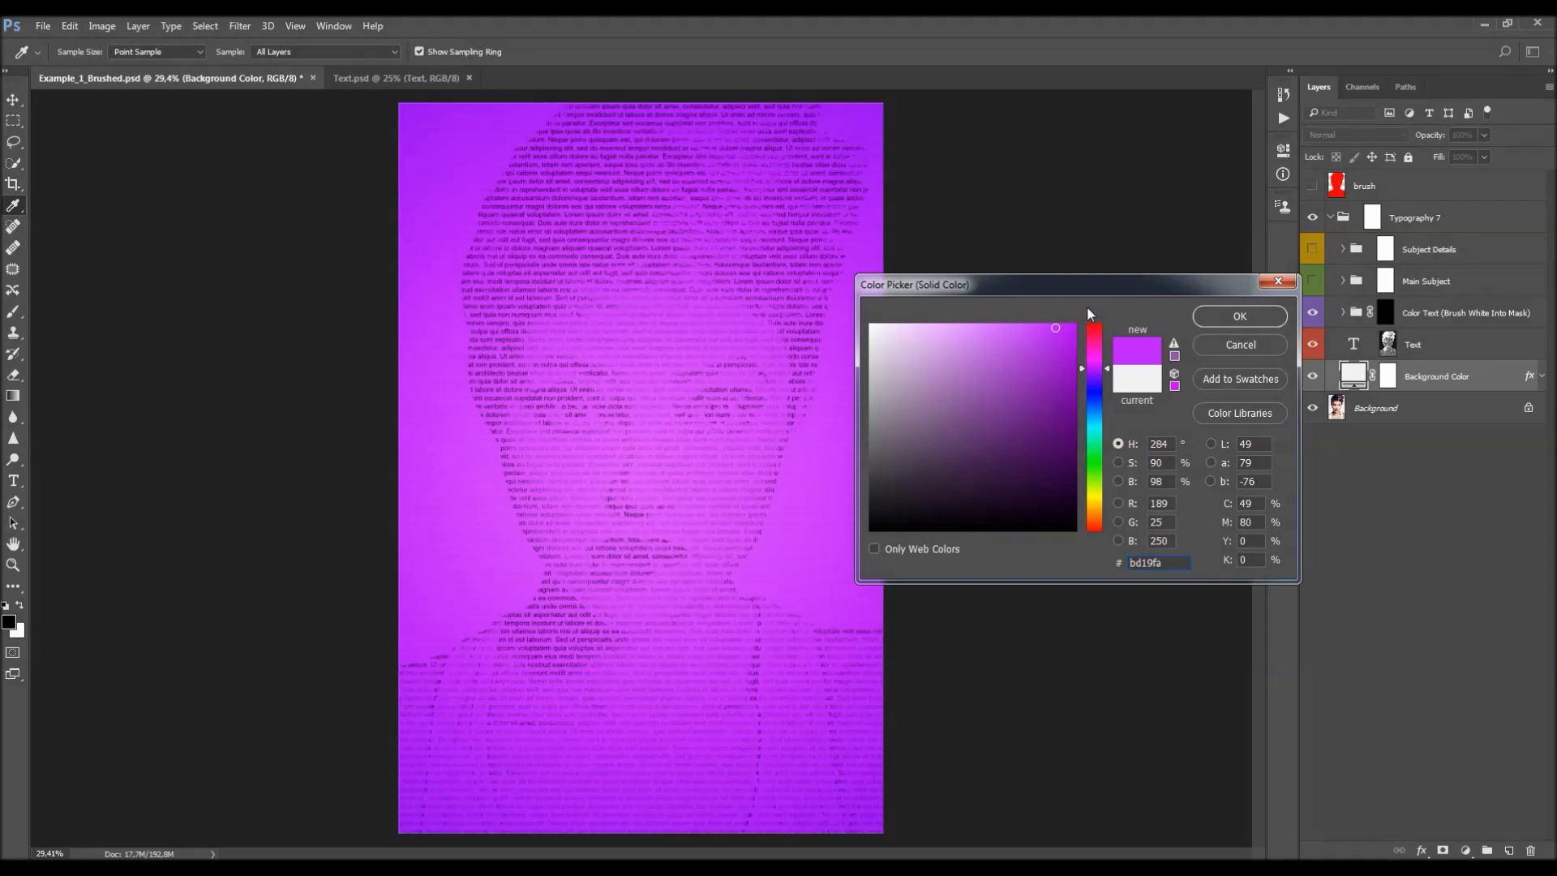
click(1224, 341)
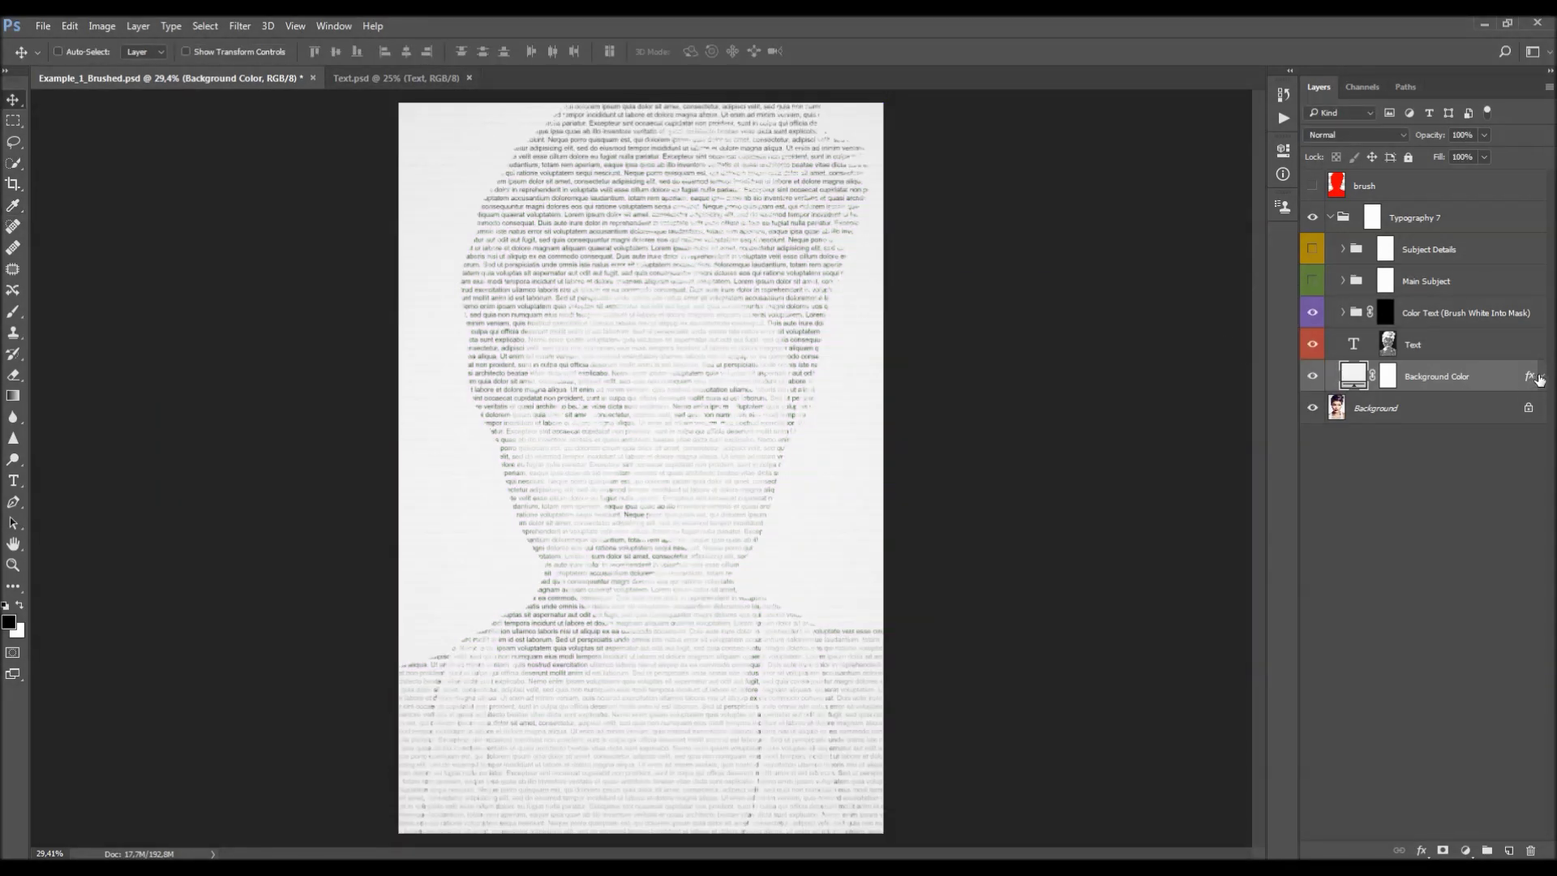
- Expand the Background Color layer's effects and try the grey 777777, sampled from the image, as its fill, cancelling the colour change
click(1542, 376)
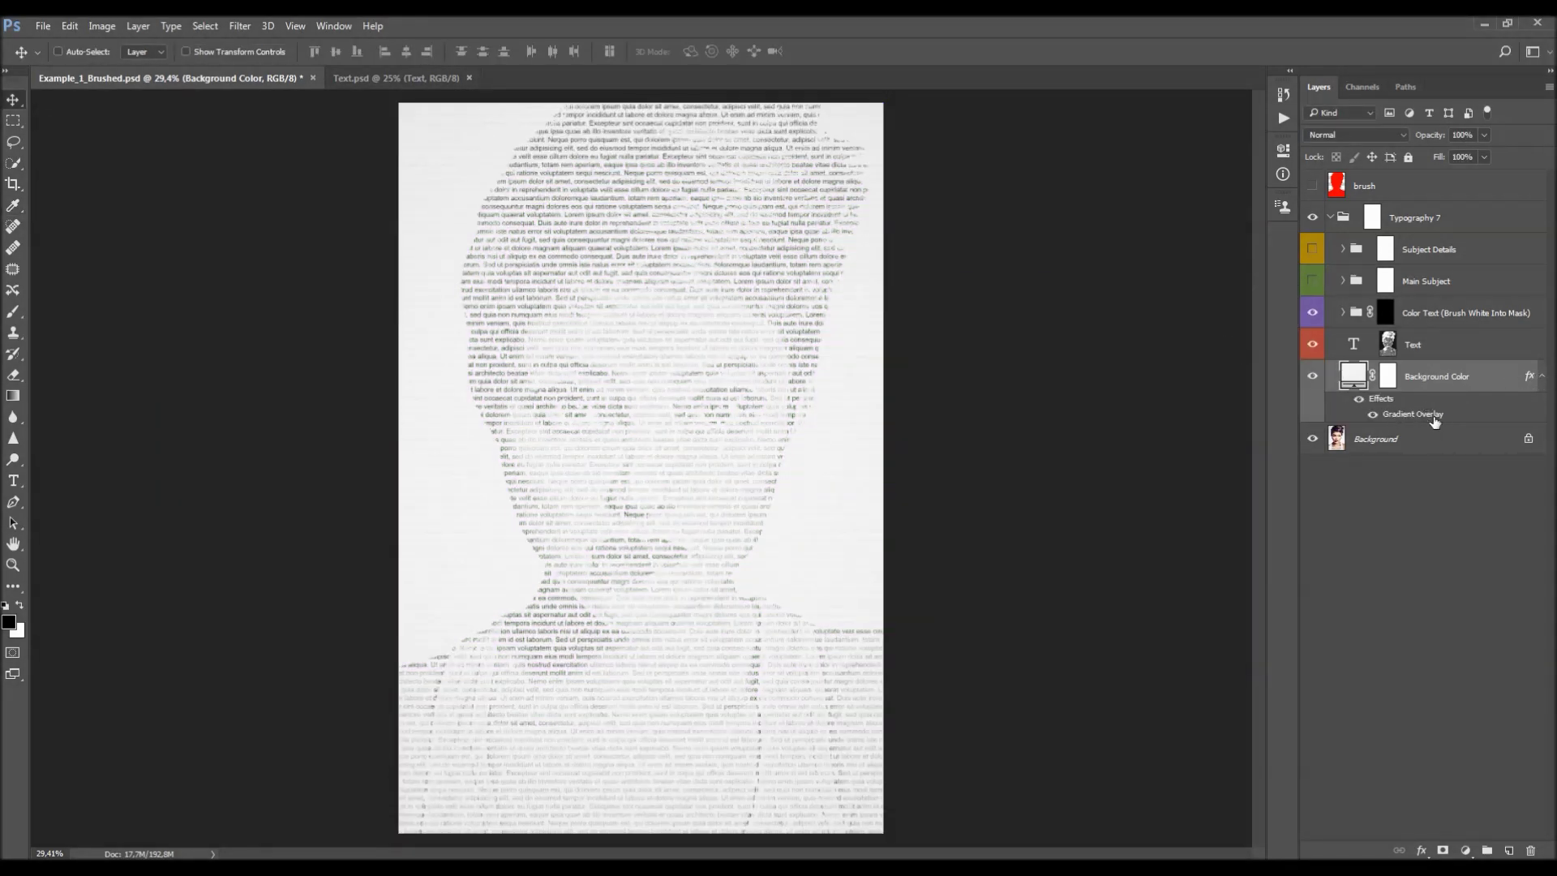
double_click(1353, 376)
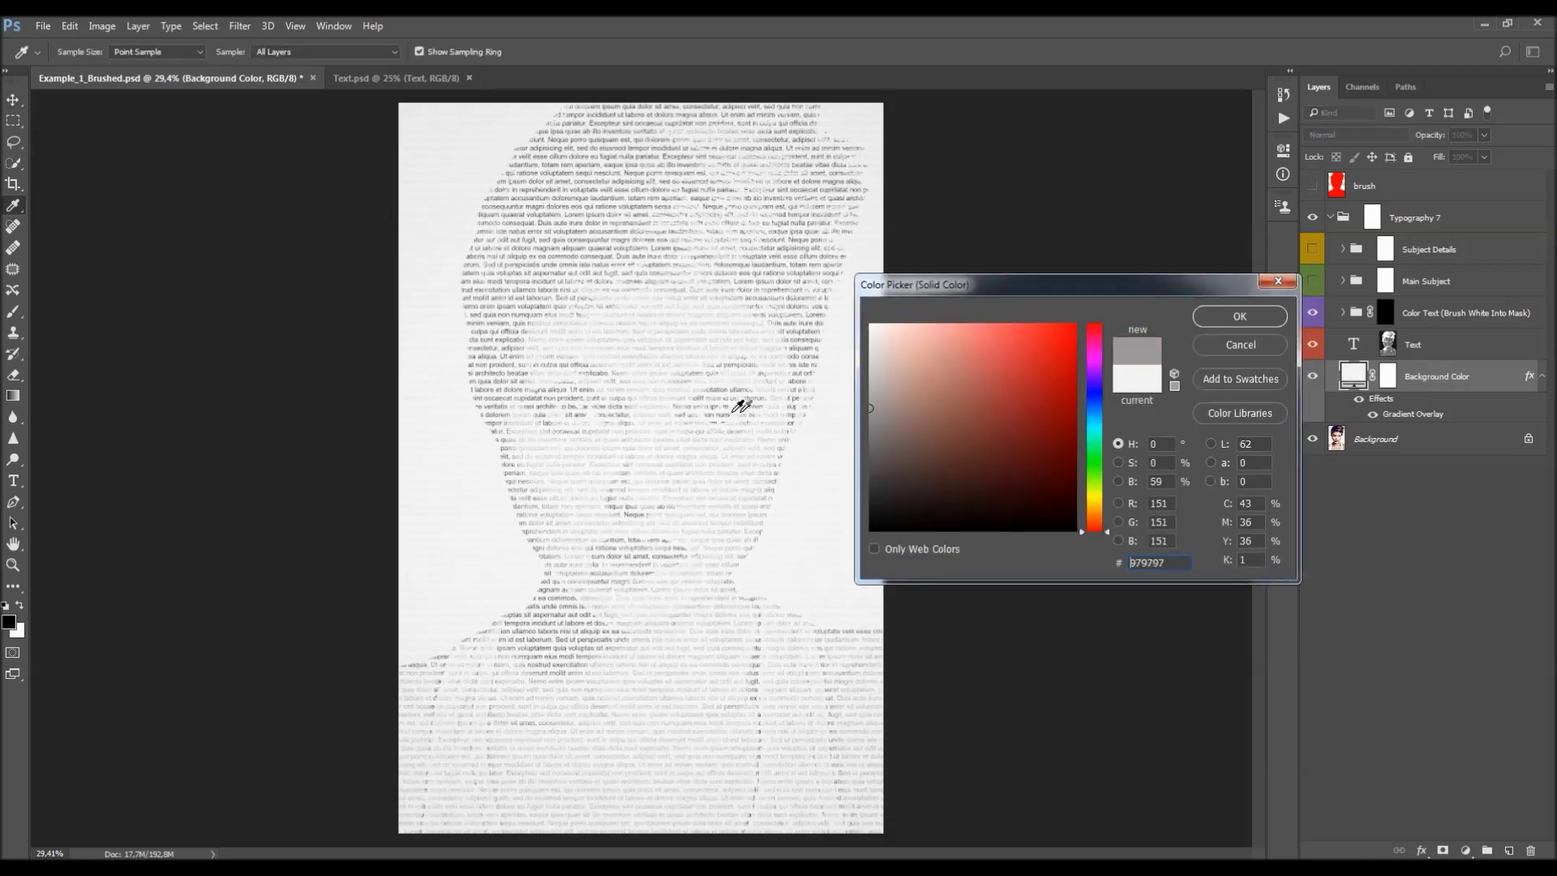
click(759, 411)
click(754, 444)
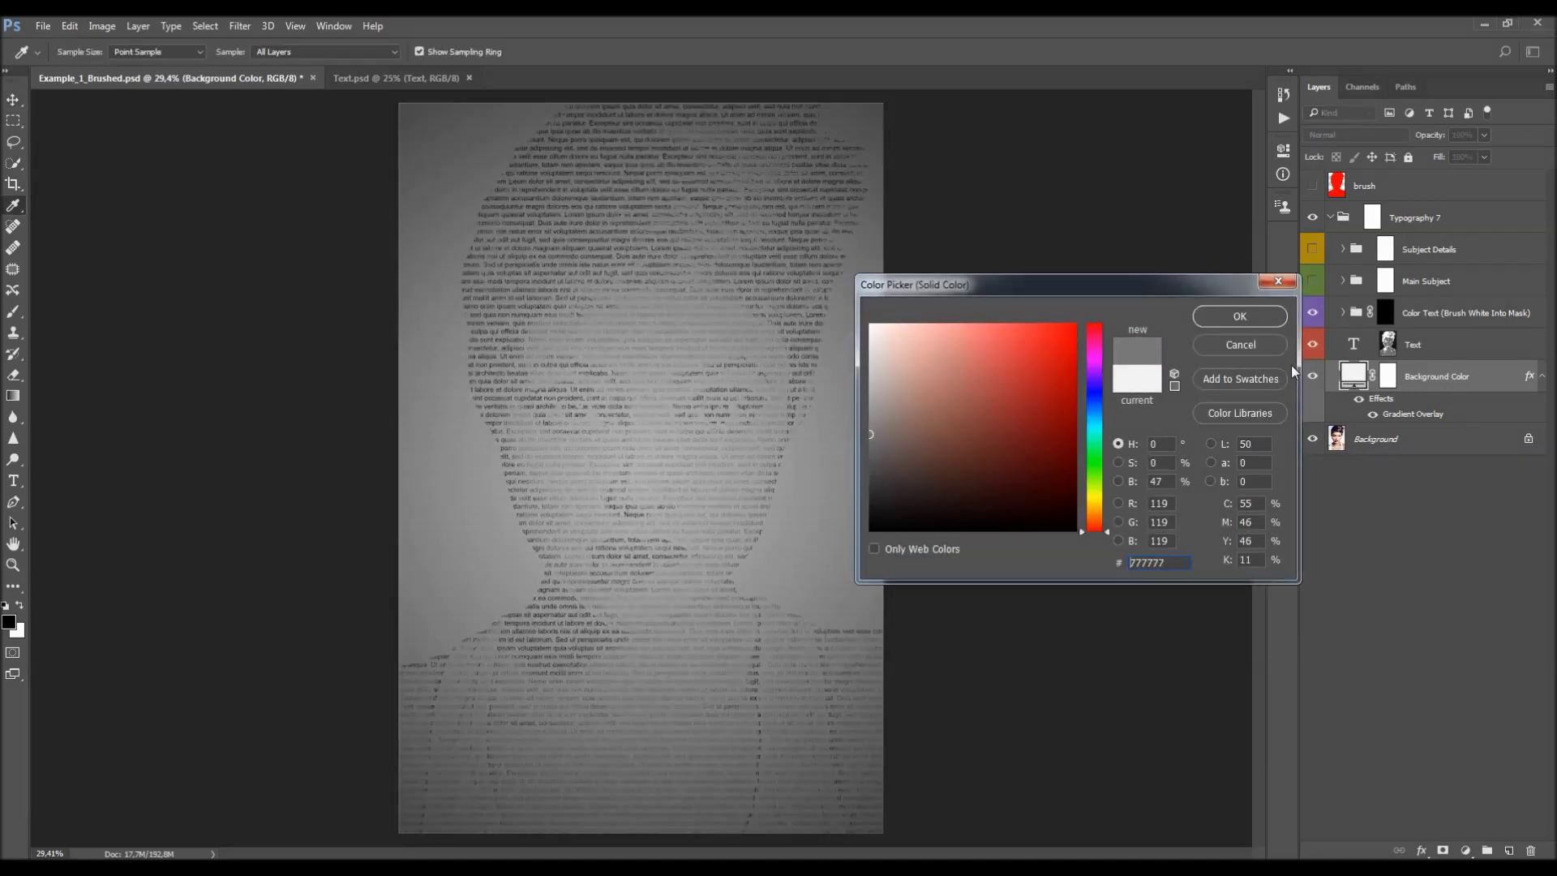
click(1263, 347)
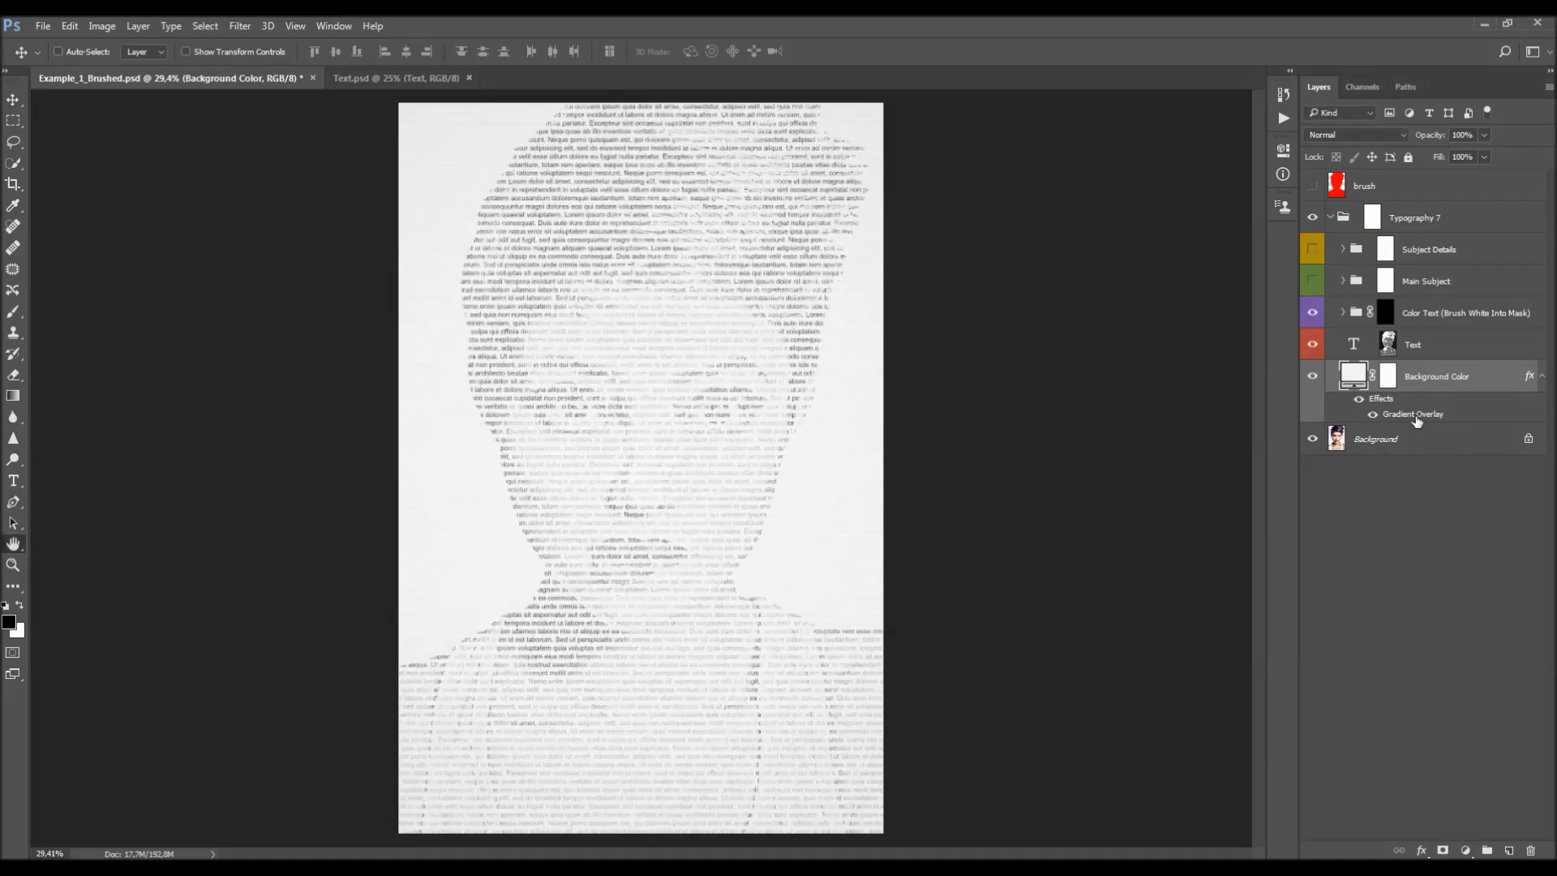
- Look at the Gradient Overlay settings of the Background Color layer and close them without changes
double_click(1418, 420)
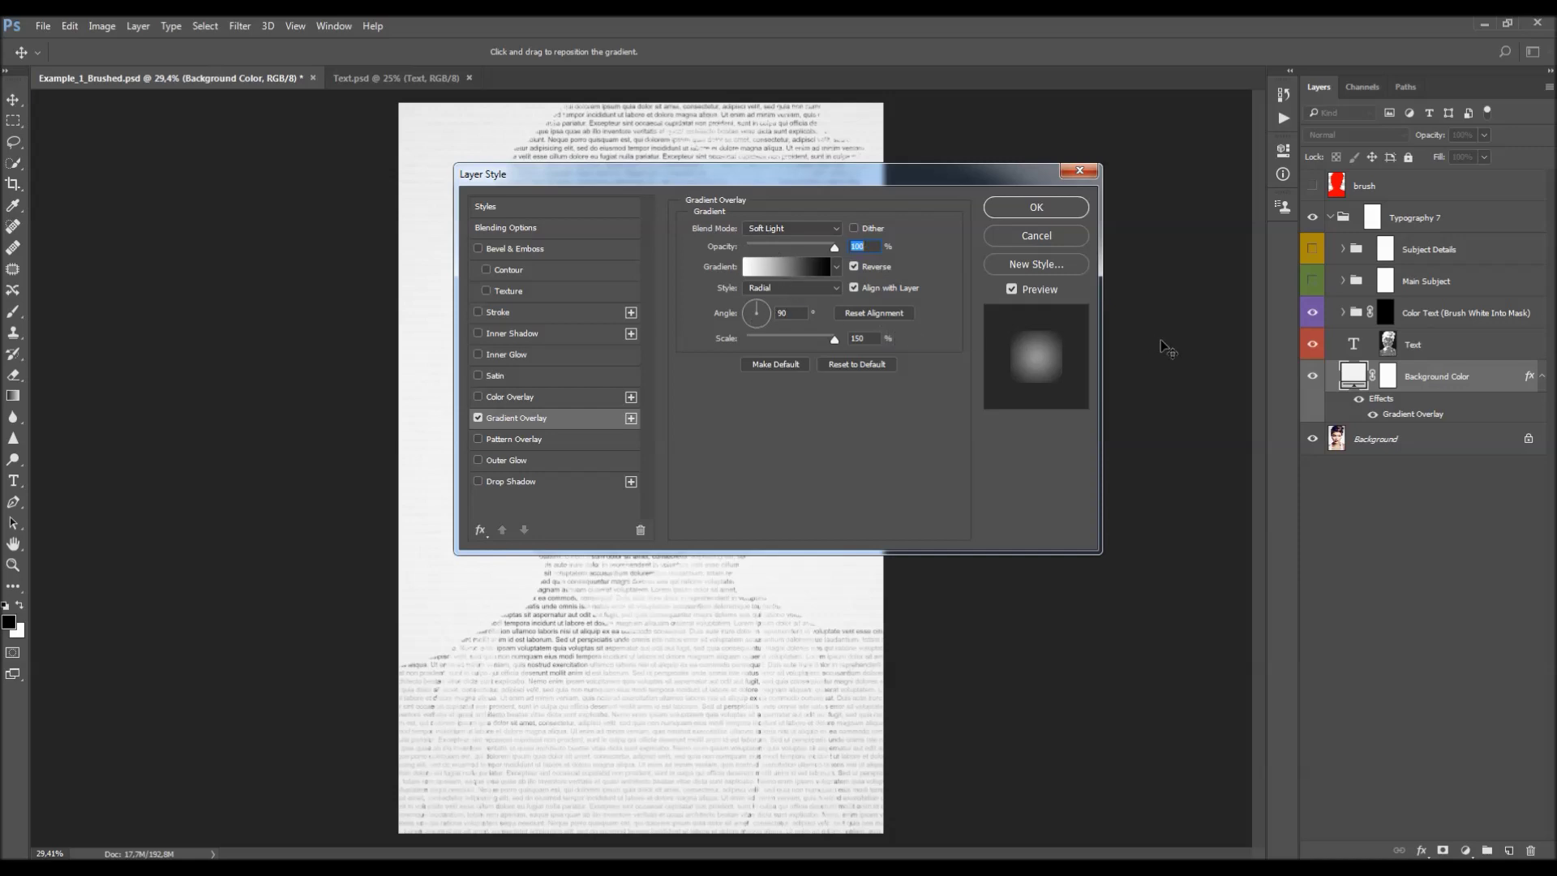
click(1046, 234)
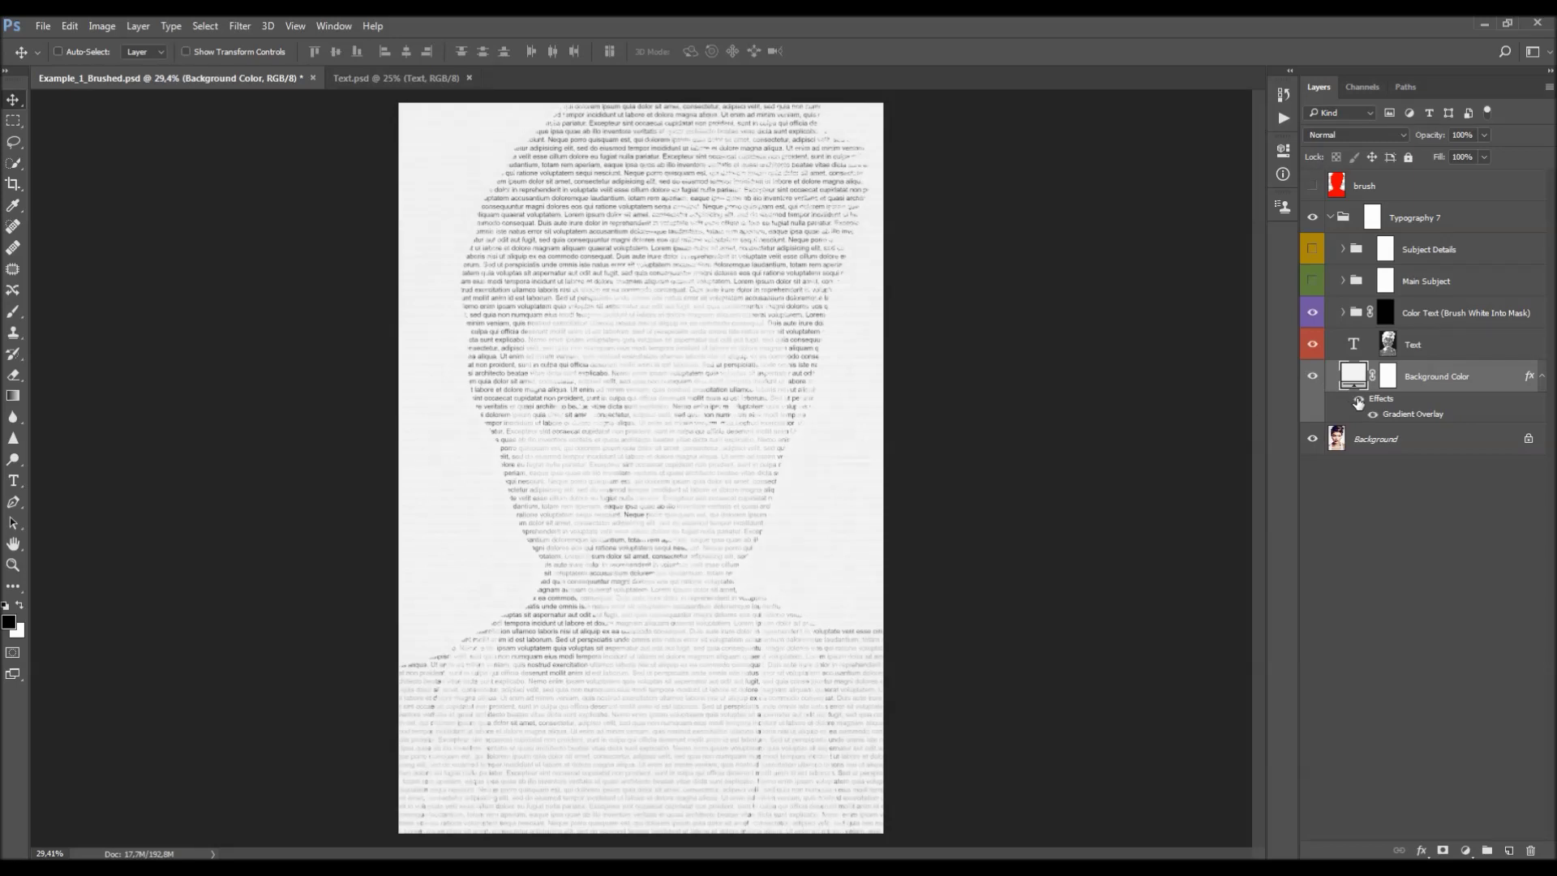
- Select the Text layer and switch its visibility off and on to compare the result
click(1436, 357)
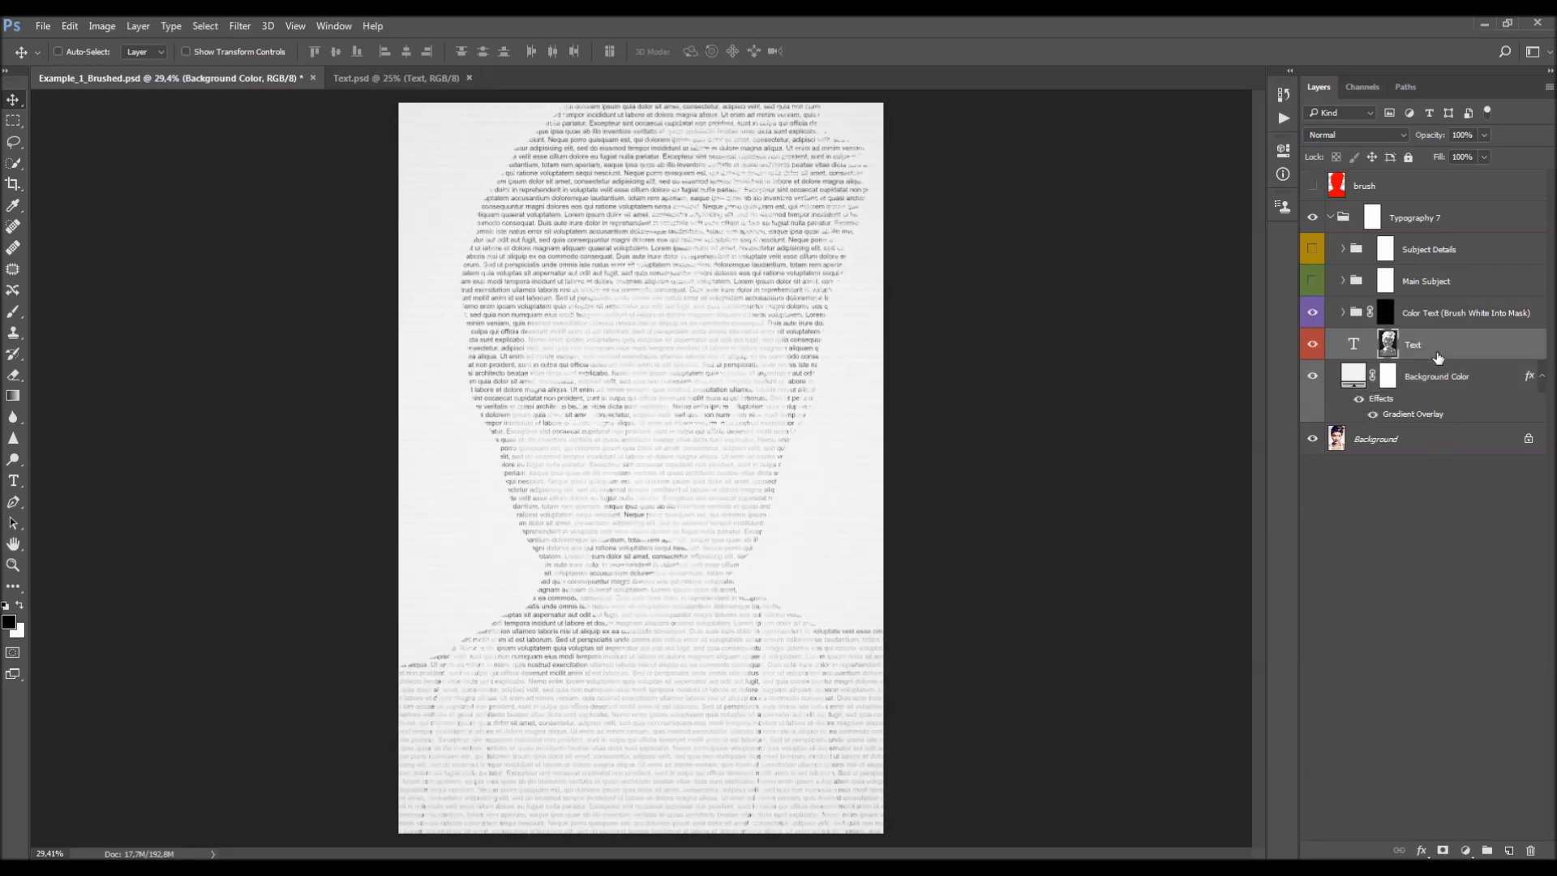
click(1323, 342)
click(1322, 341)
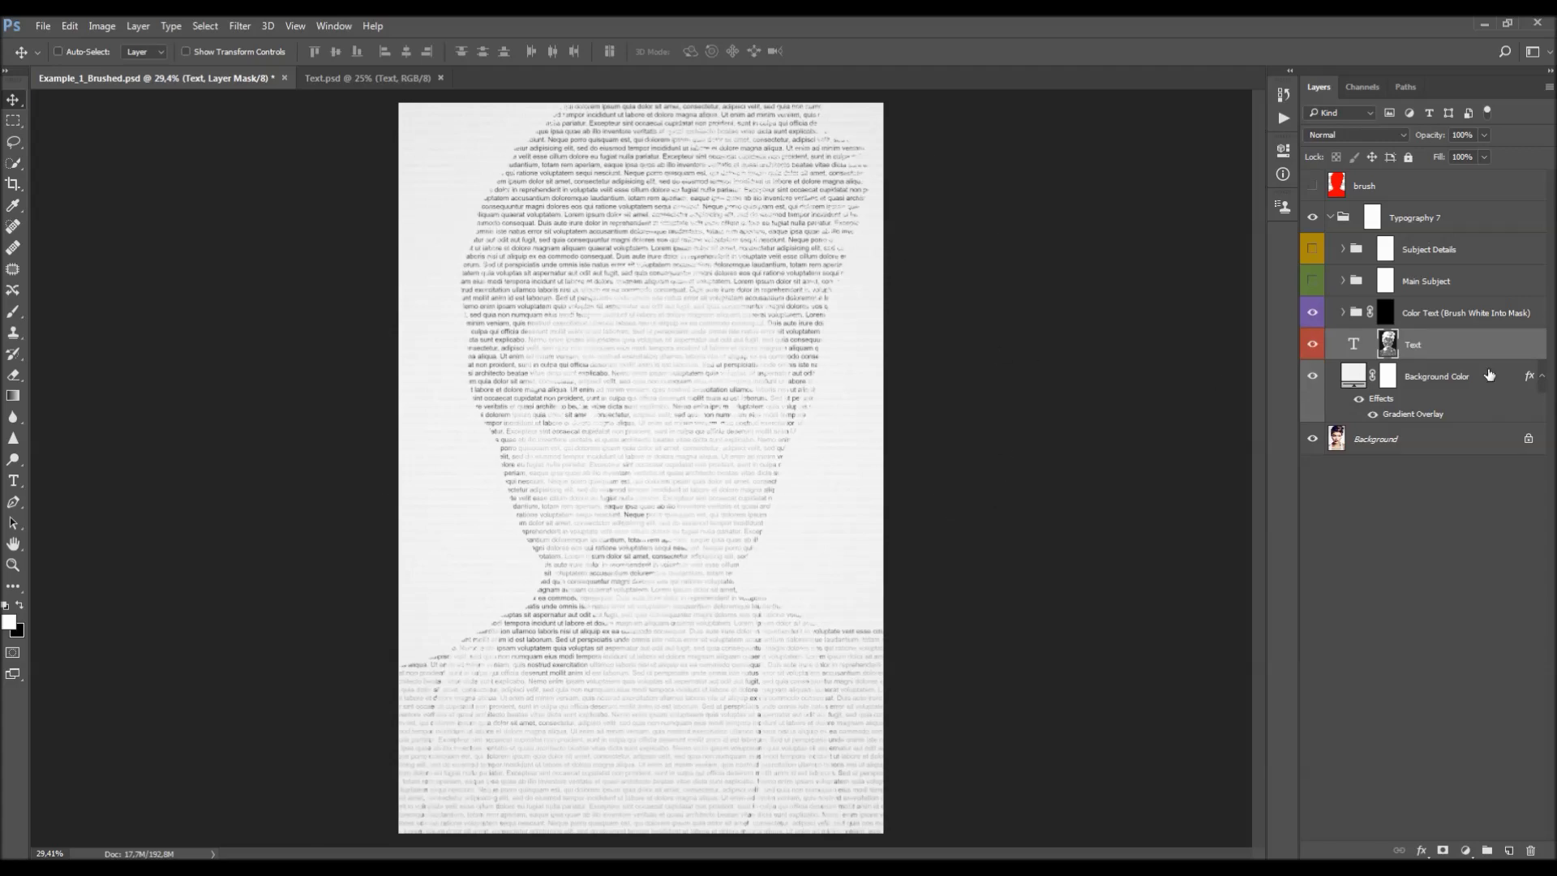
click(1353, 343)
click(1314, 344)
click(1314, 346)
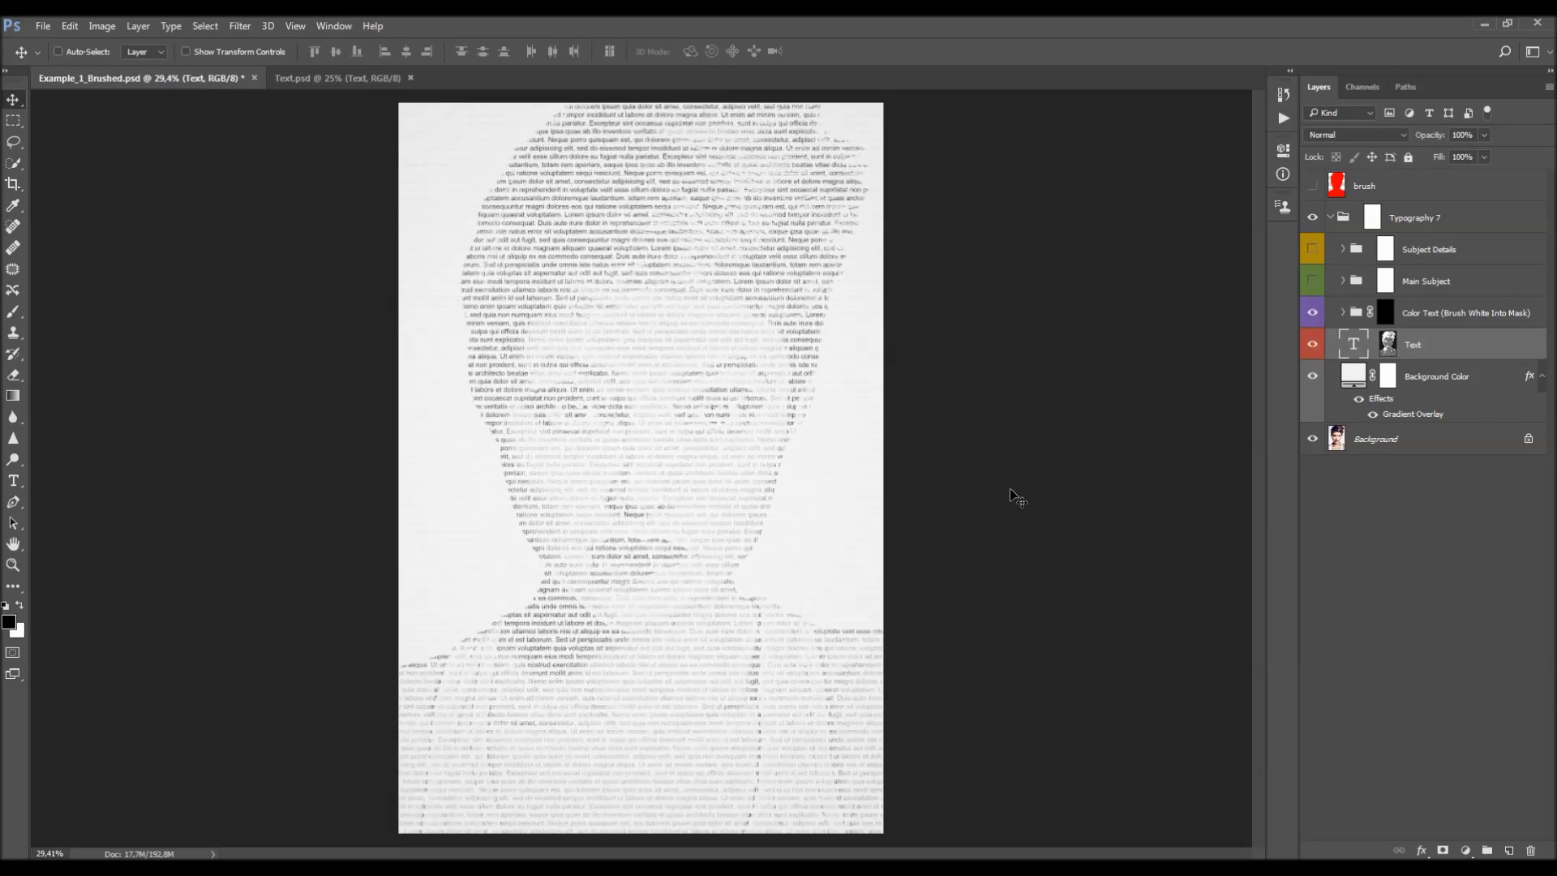
- Display the Text layer's mask by itself on the canvas, and return to the normal view
click(1387, 346)
key(x)
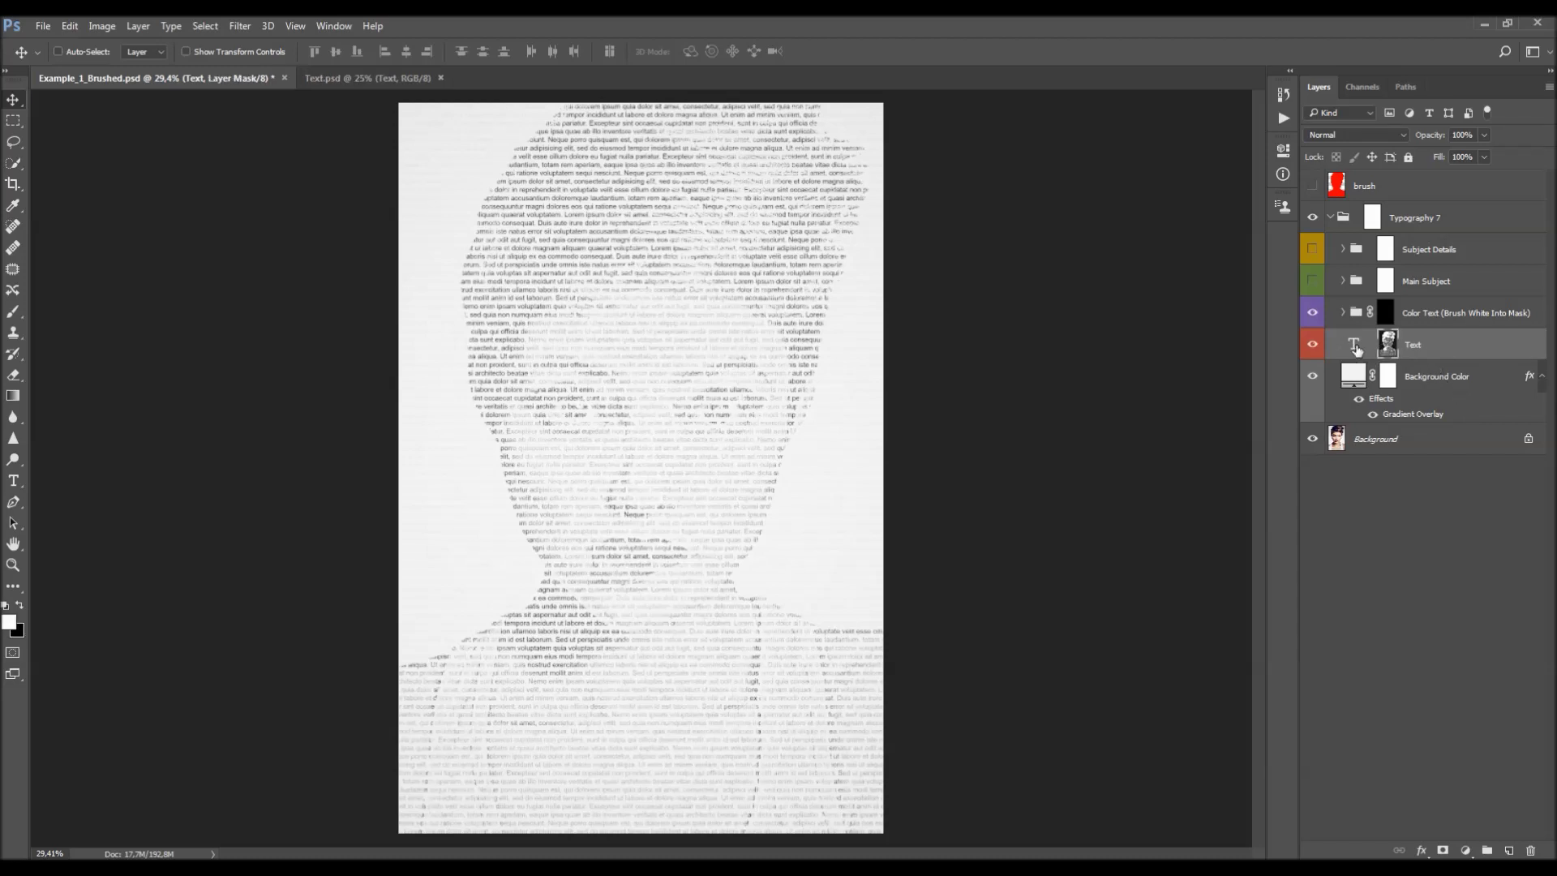
alt+click(1387, 346)
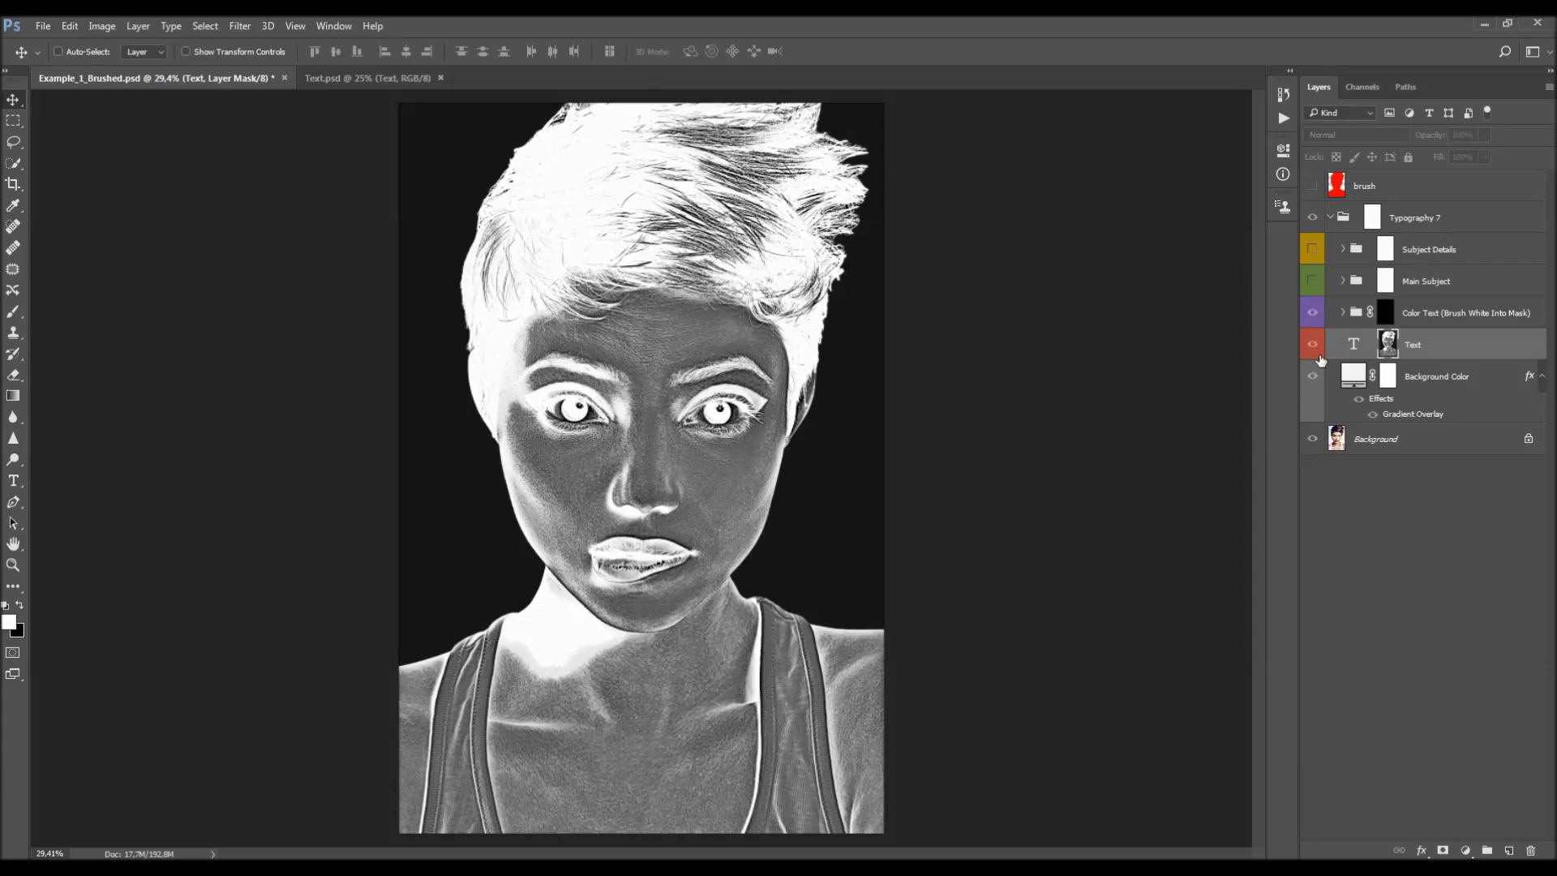
alt+click(1386, 344)
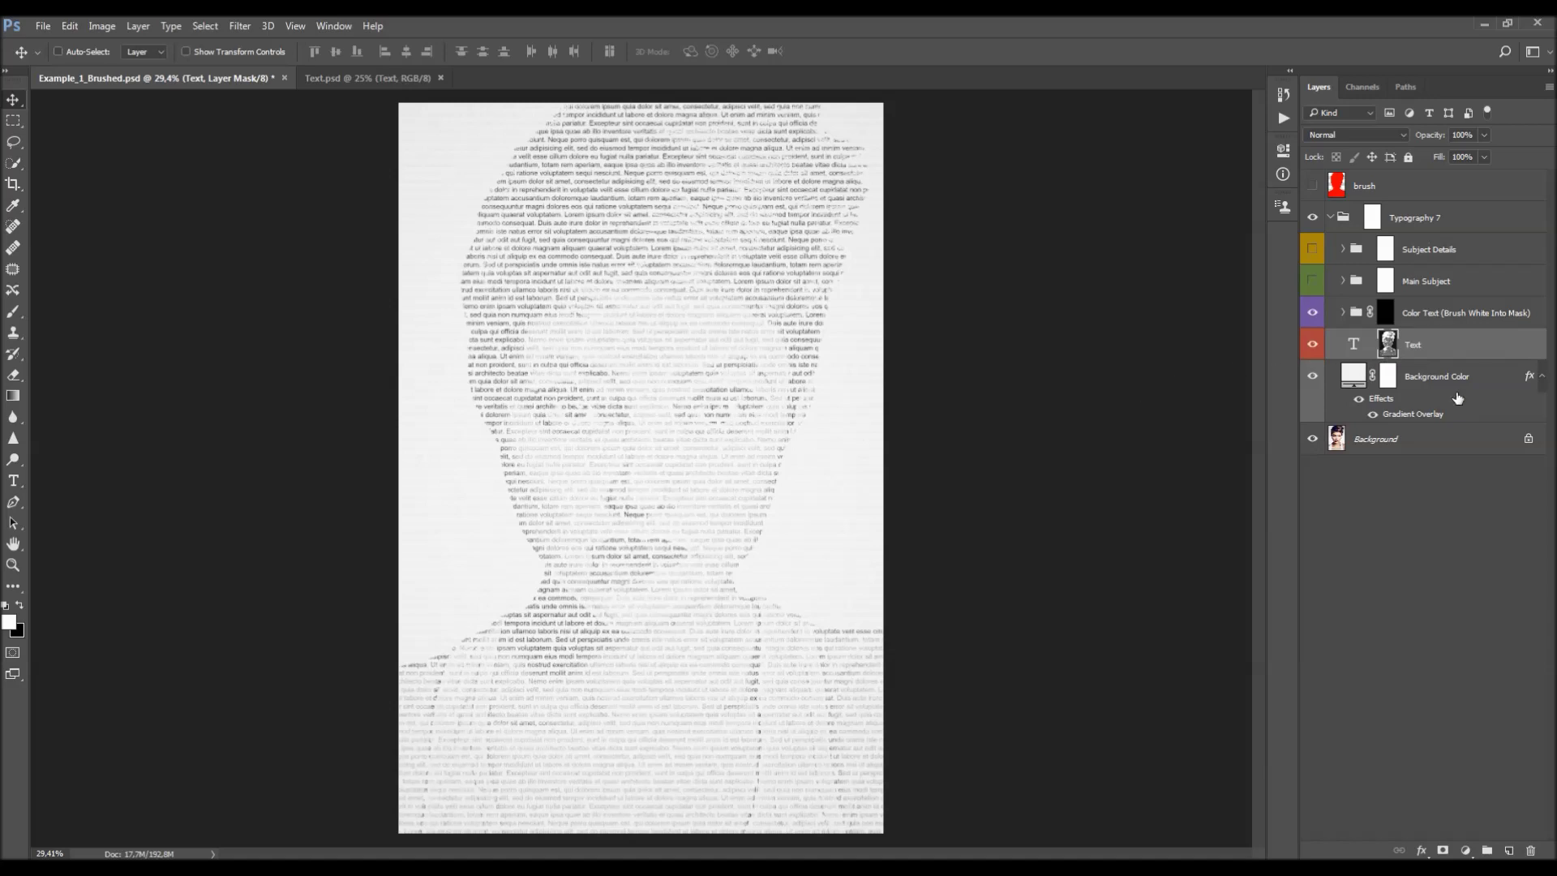
- Try extending the Text layer's text box slightly downward and selecting a large block of its text
click(1353, 343)
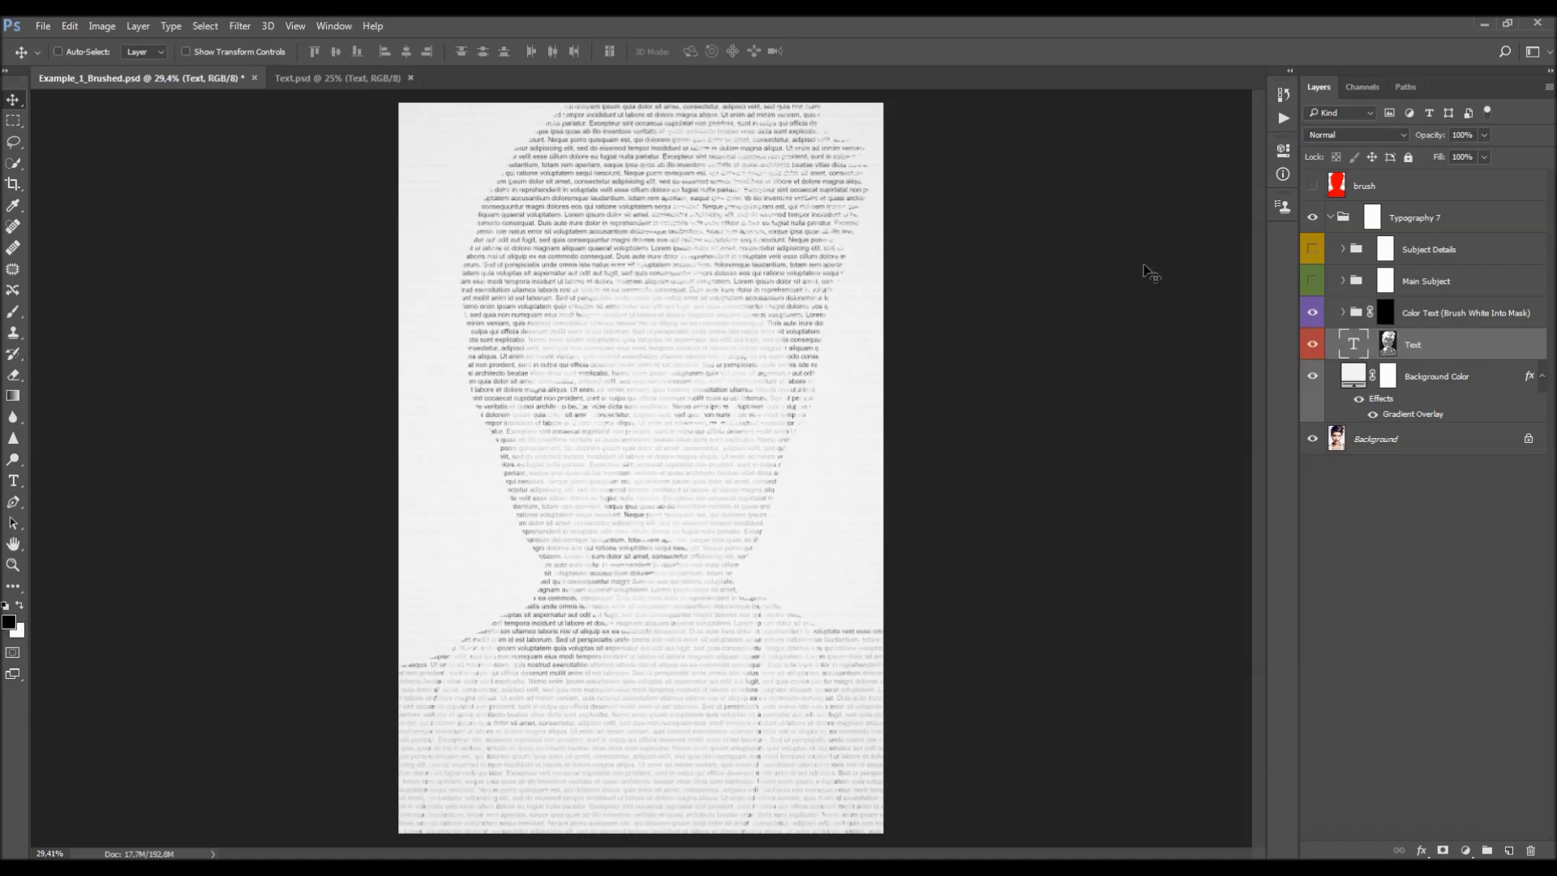
key(t)
click(682, 278)
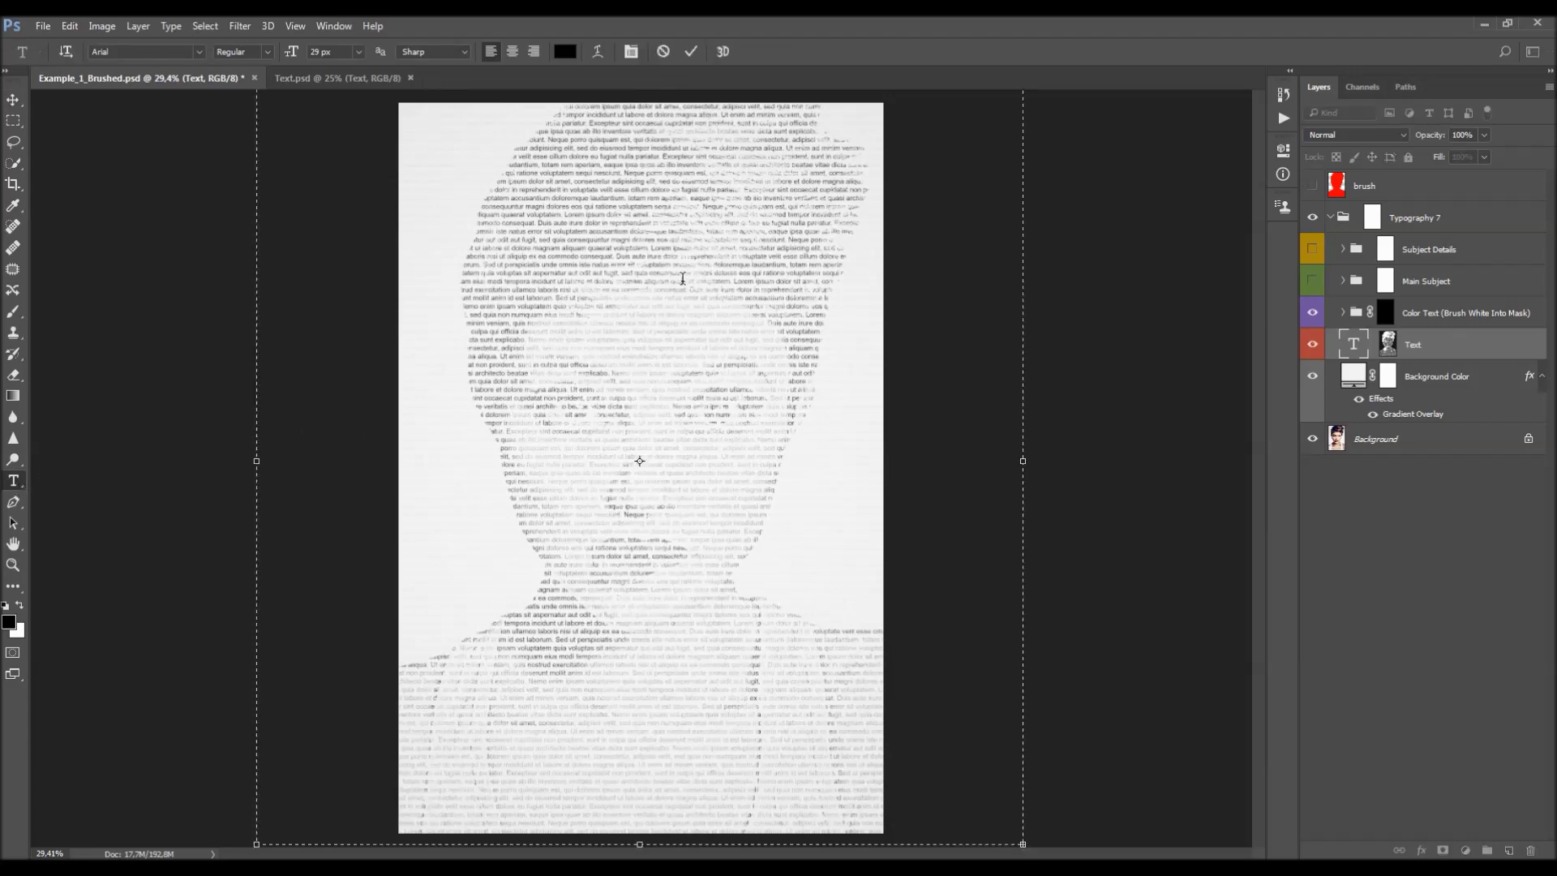
scroll(551, 310, down, 1)
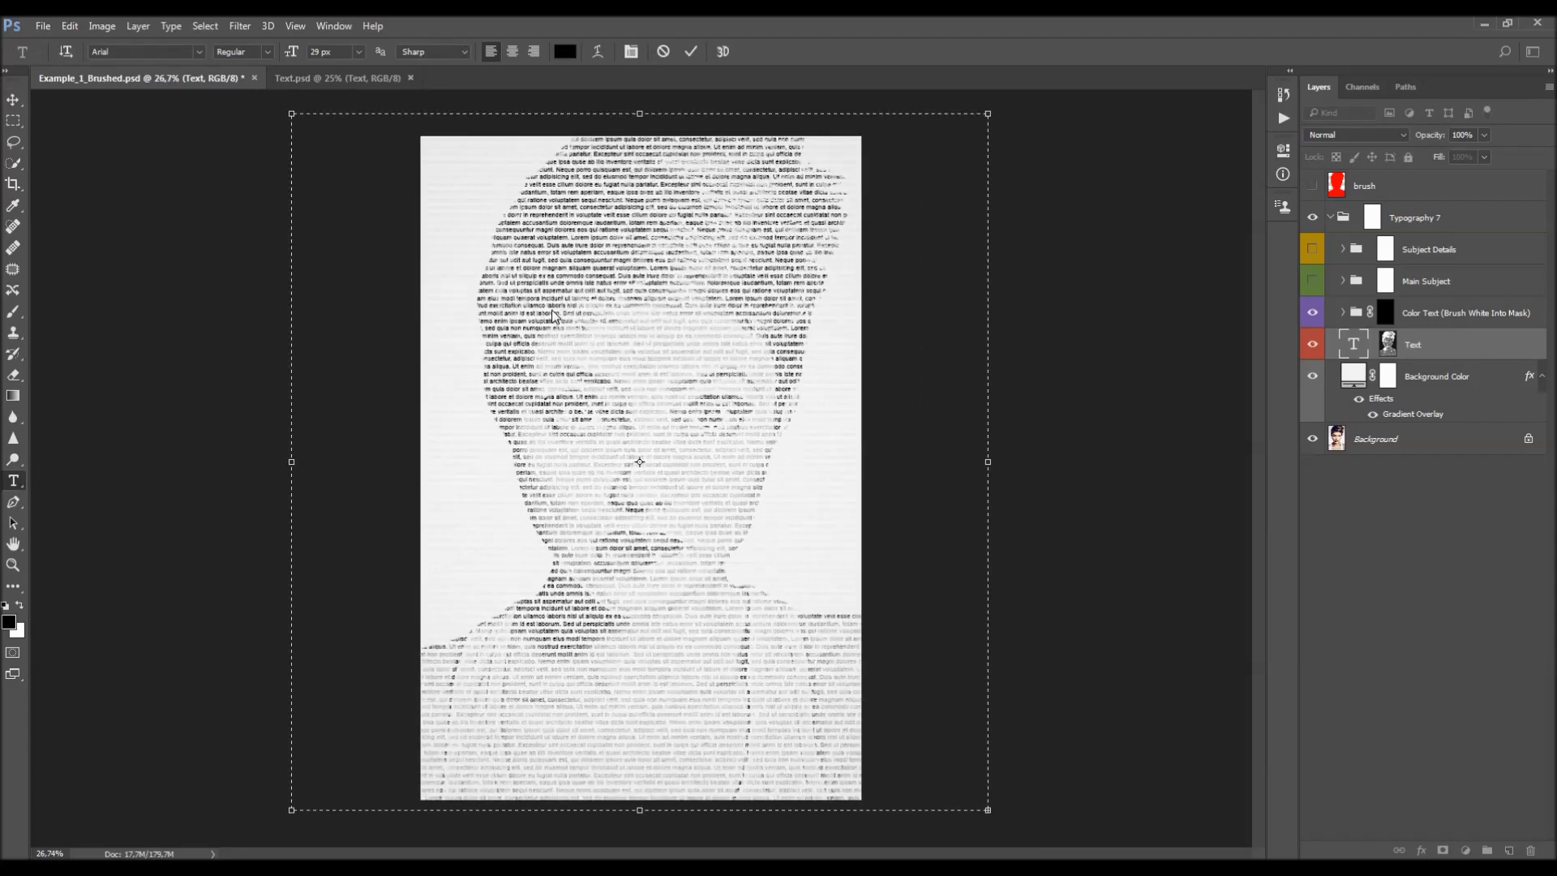
scroll(799, 665, down, 1)
scroll(799, 665, up, 1)
drag(989, 816, 987, 822)
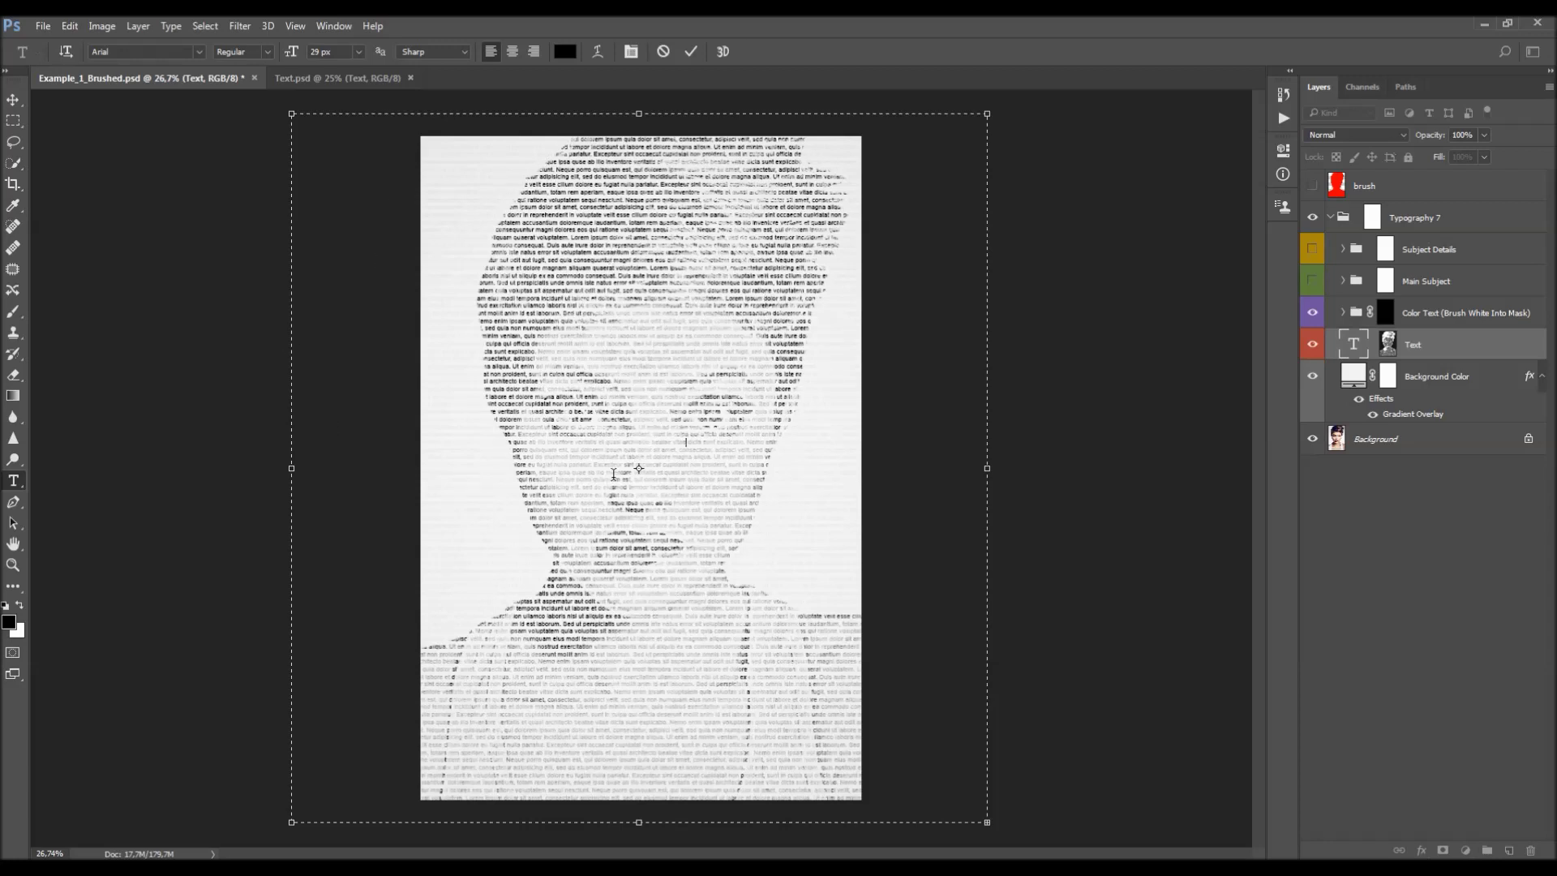
drag(421, 579, 414, 244)
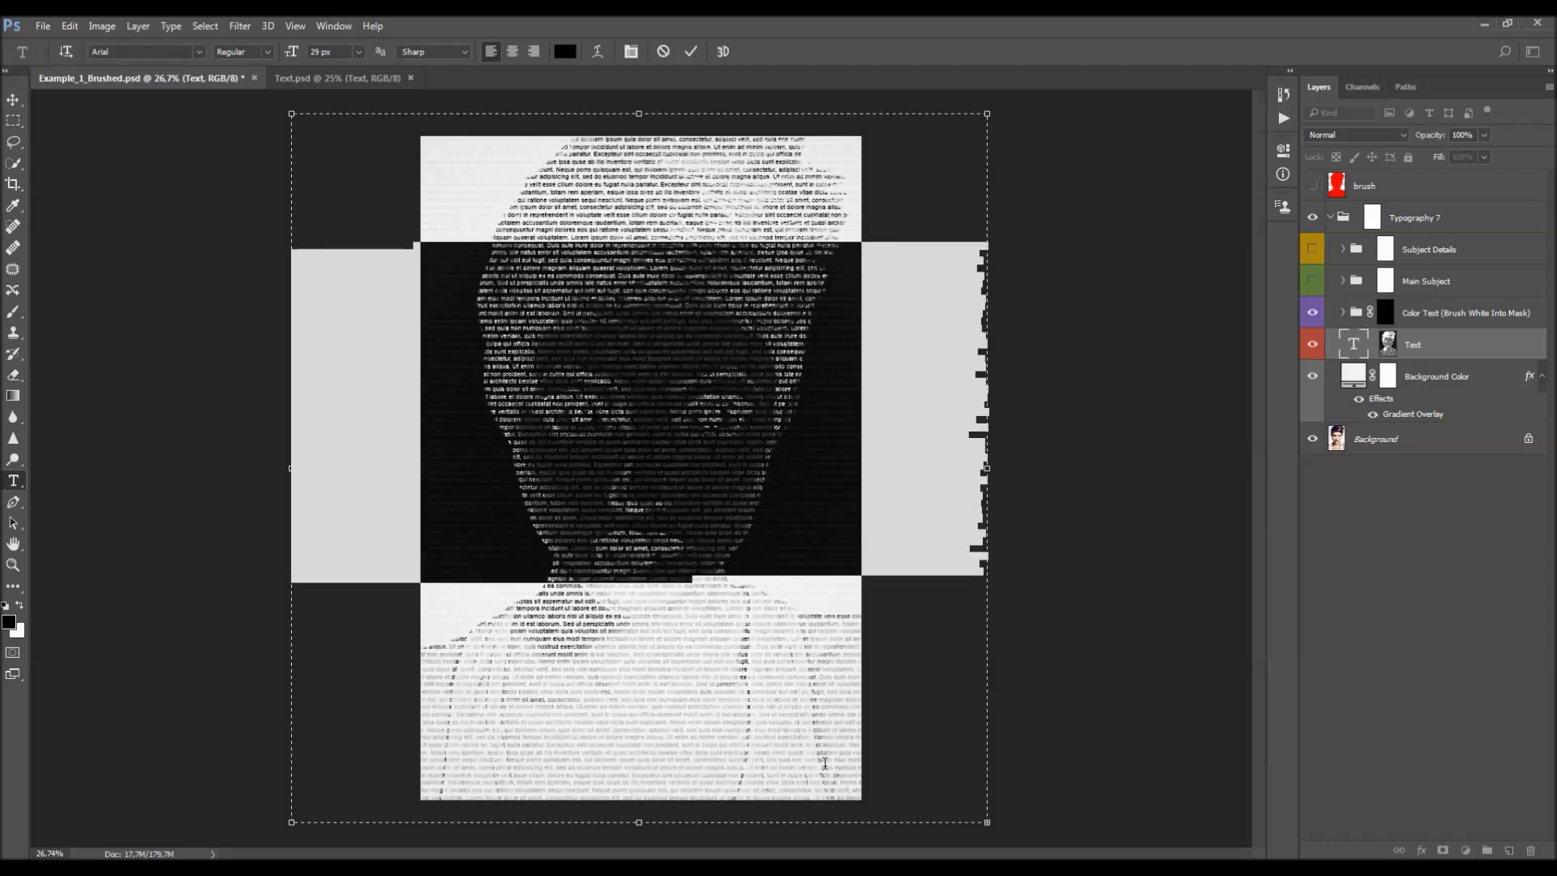
key(ctrl+h)
- Try overwriting the words "deserunt mollit anim" in the Text layer with random letters, and cancel the text edit
scroll(731, 386, up, 5)
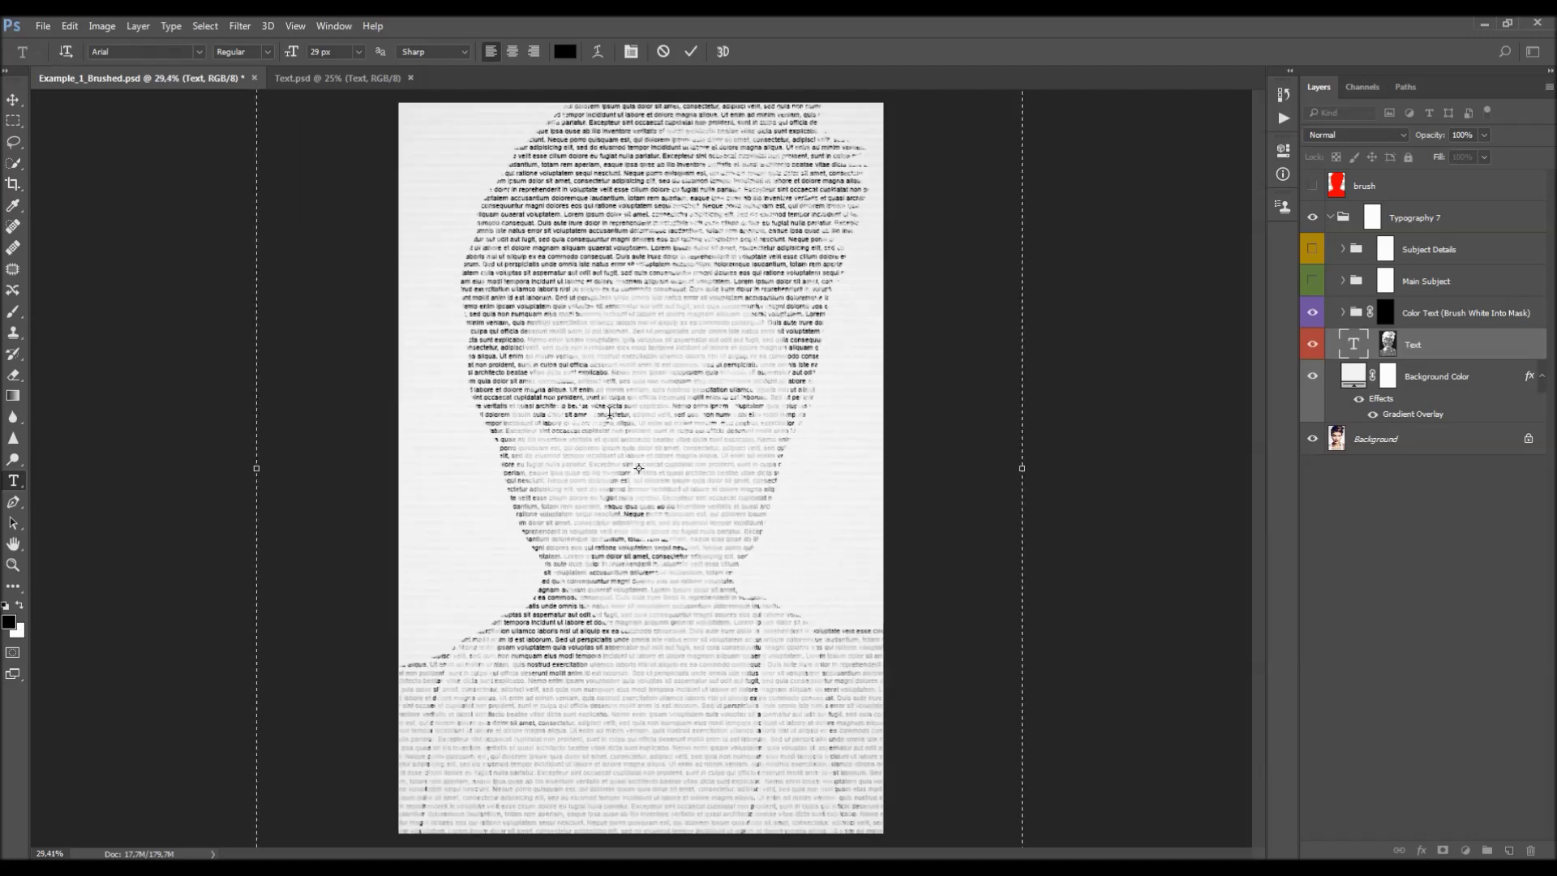
scroll(652, 309, up, 1)
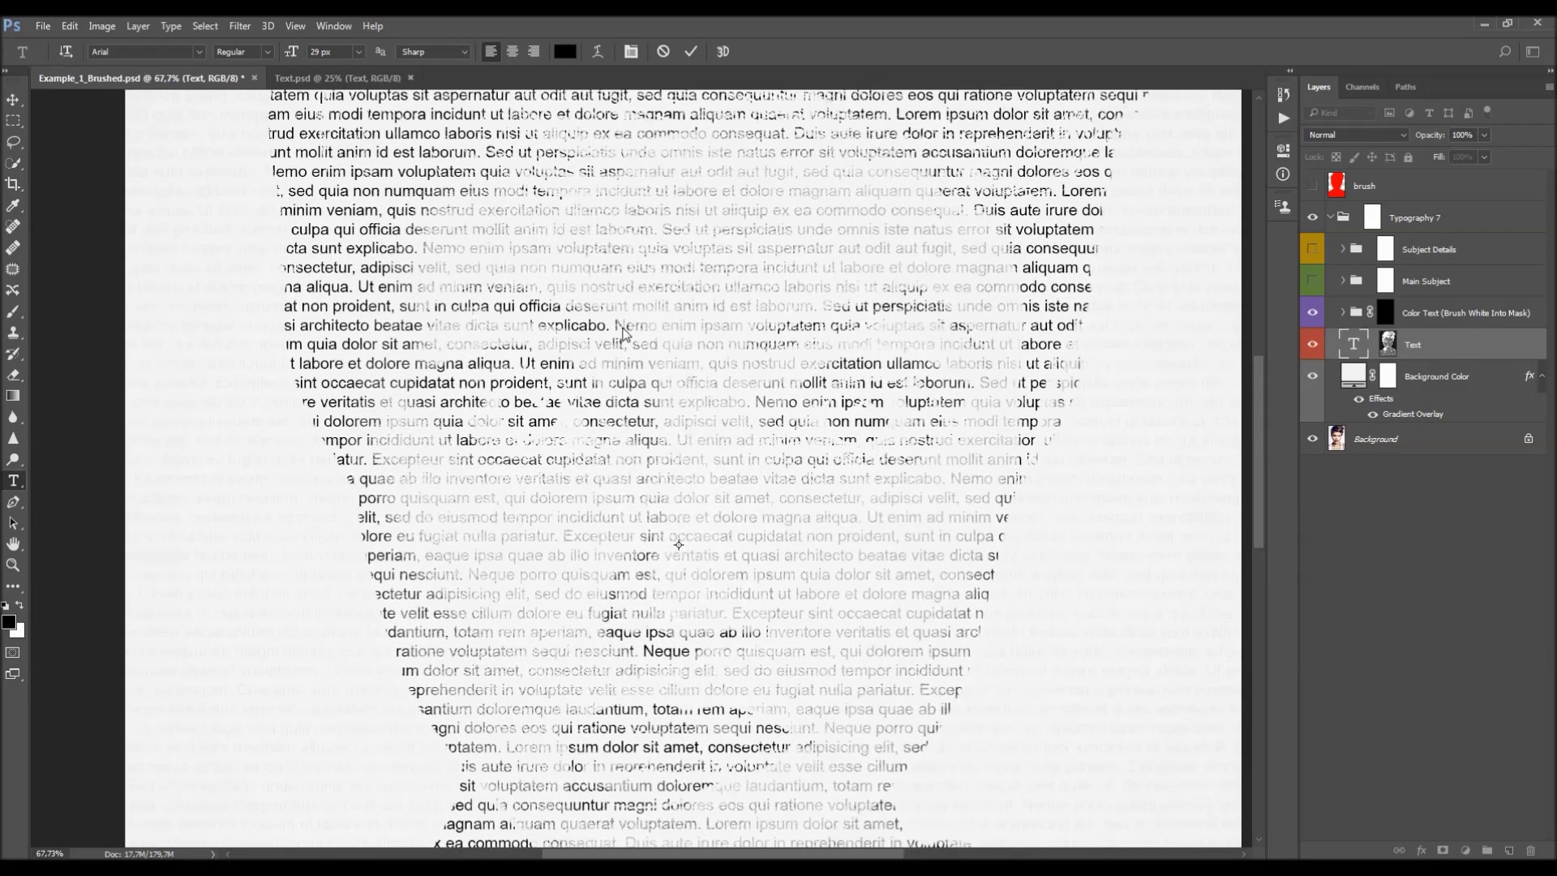
click(615, 325)
triple_click(658, 327)
click(600, 306)
drag(600, 306, 684, 309)
click(613, 303)
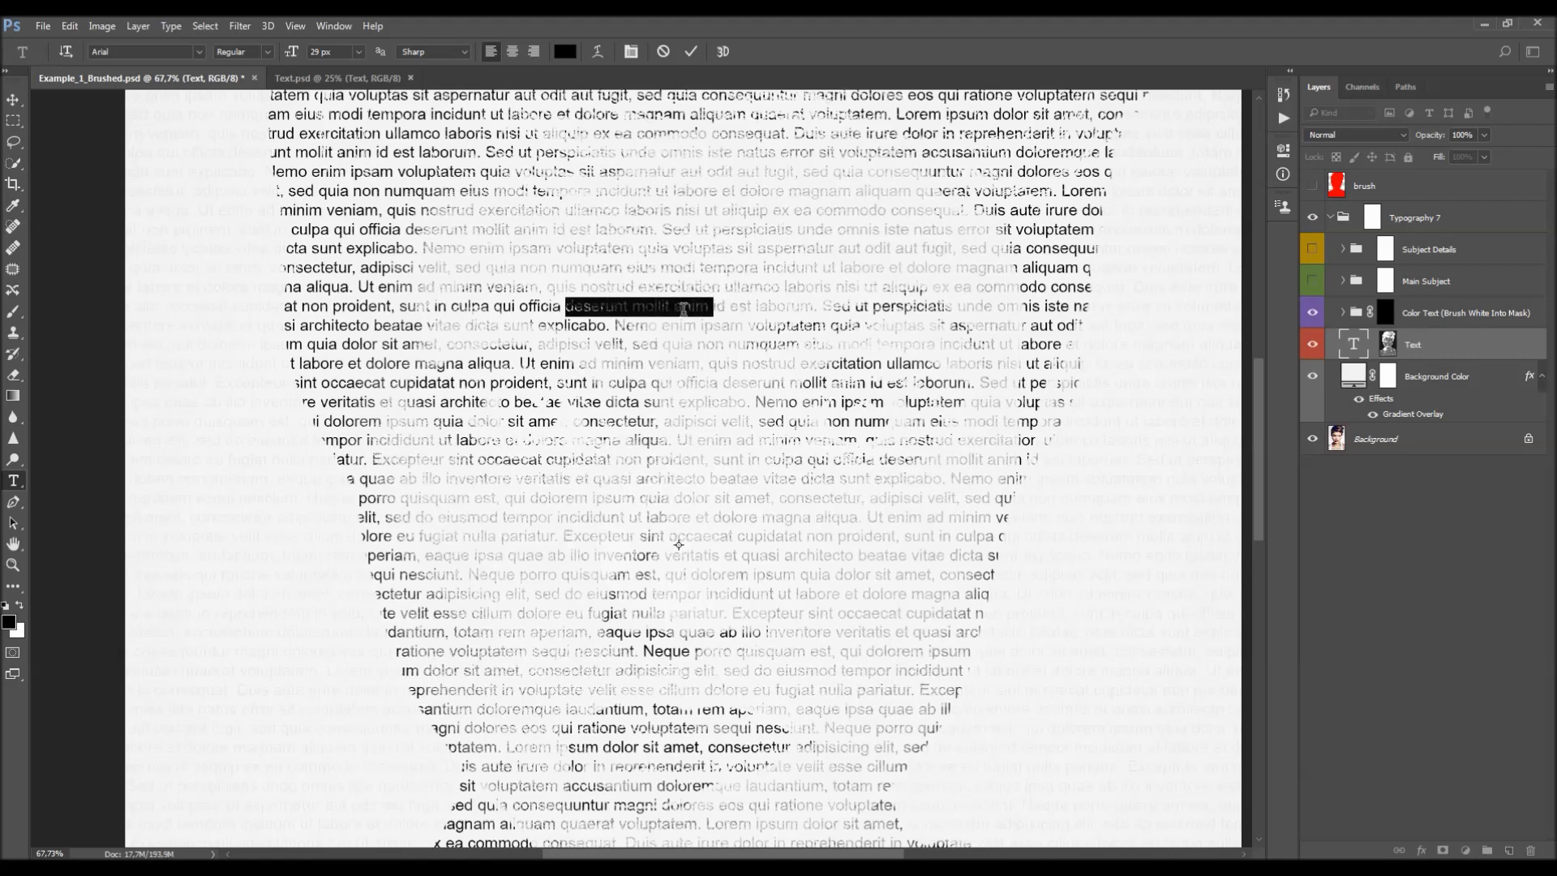
key(Left)
text(ajnsdasudhuasd)
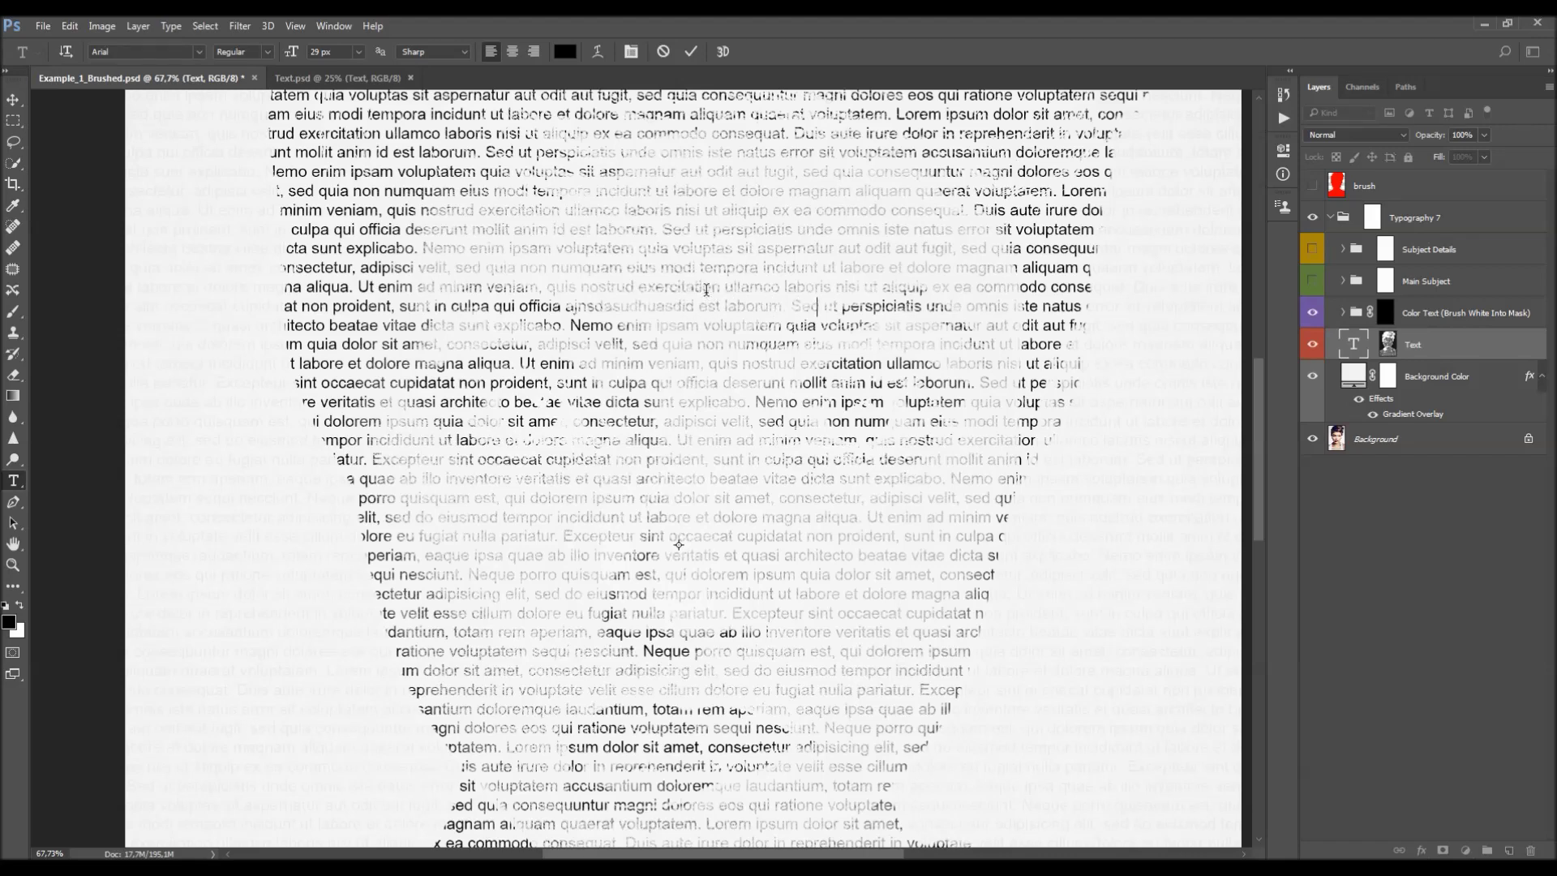
key(Escape)
key(v)
- Select all the text in the Text layer and set its font to Palace Script MT
scroll(635, 366, down, 1)
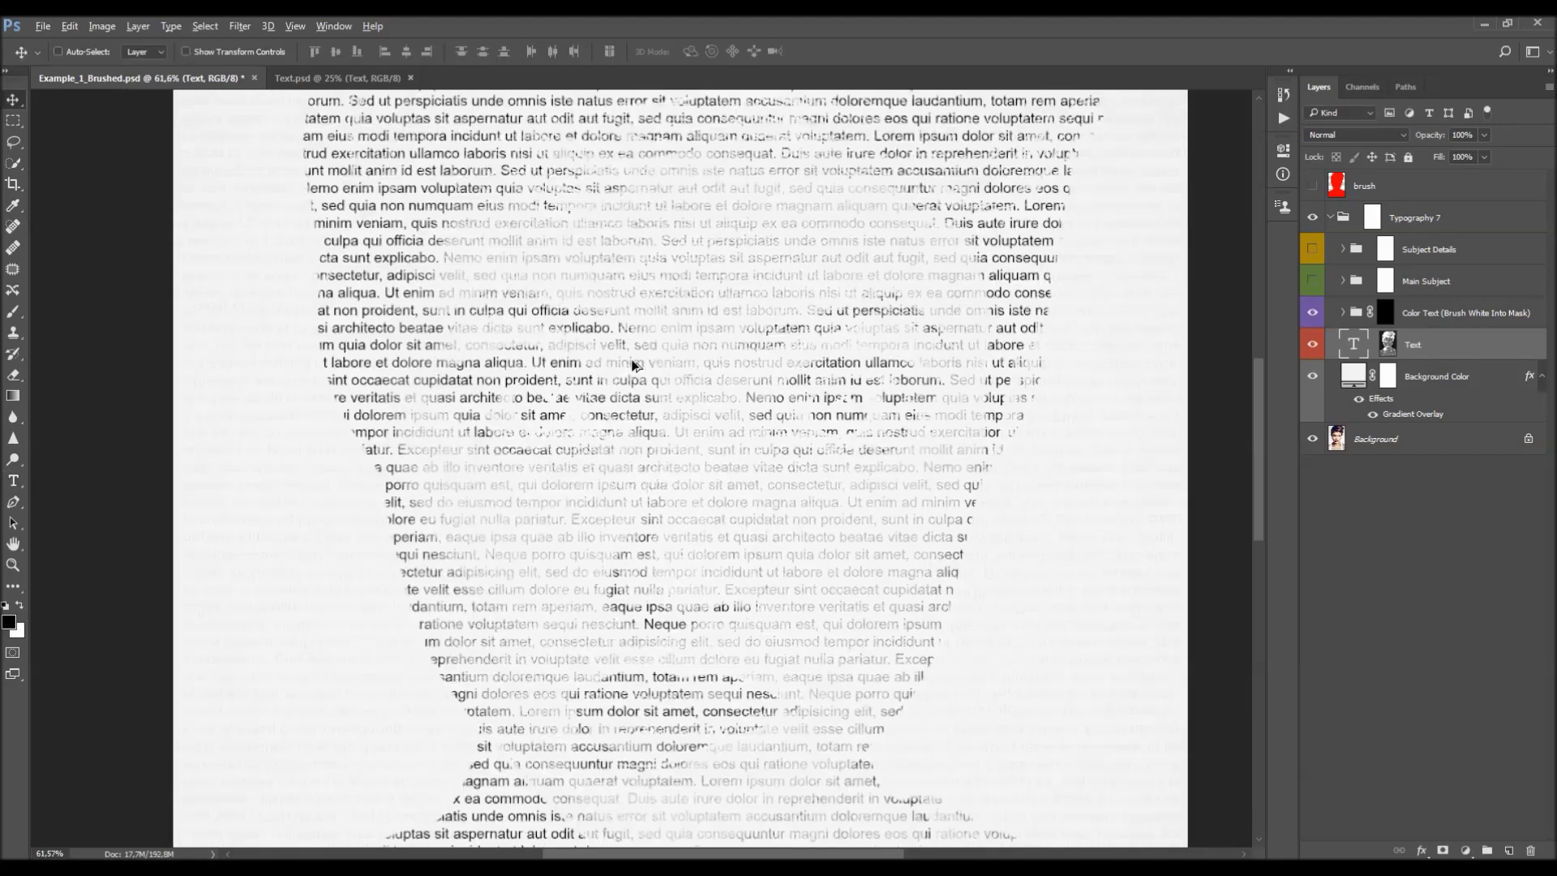
scroll(635, 366, down, 10)
scroll(635, 366, up, 2)
key(t)
key(Return)
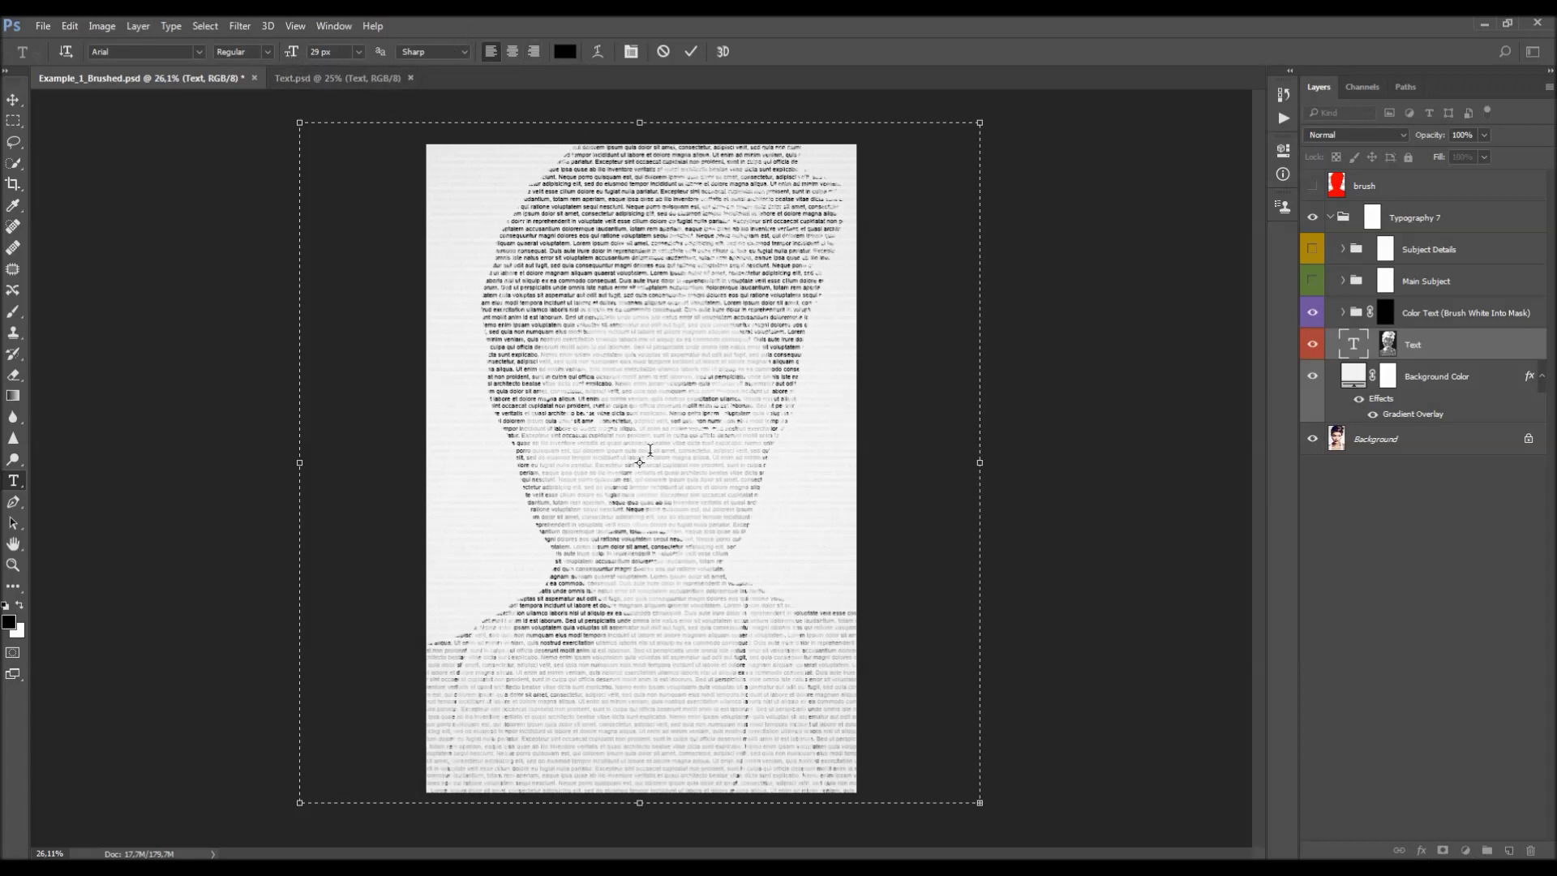
scroll(650, 449, up, 1)
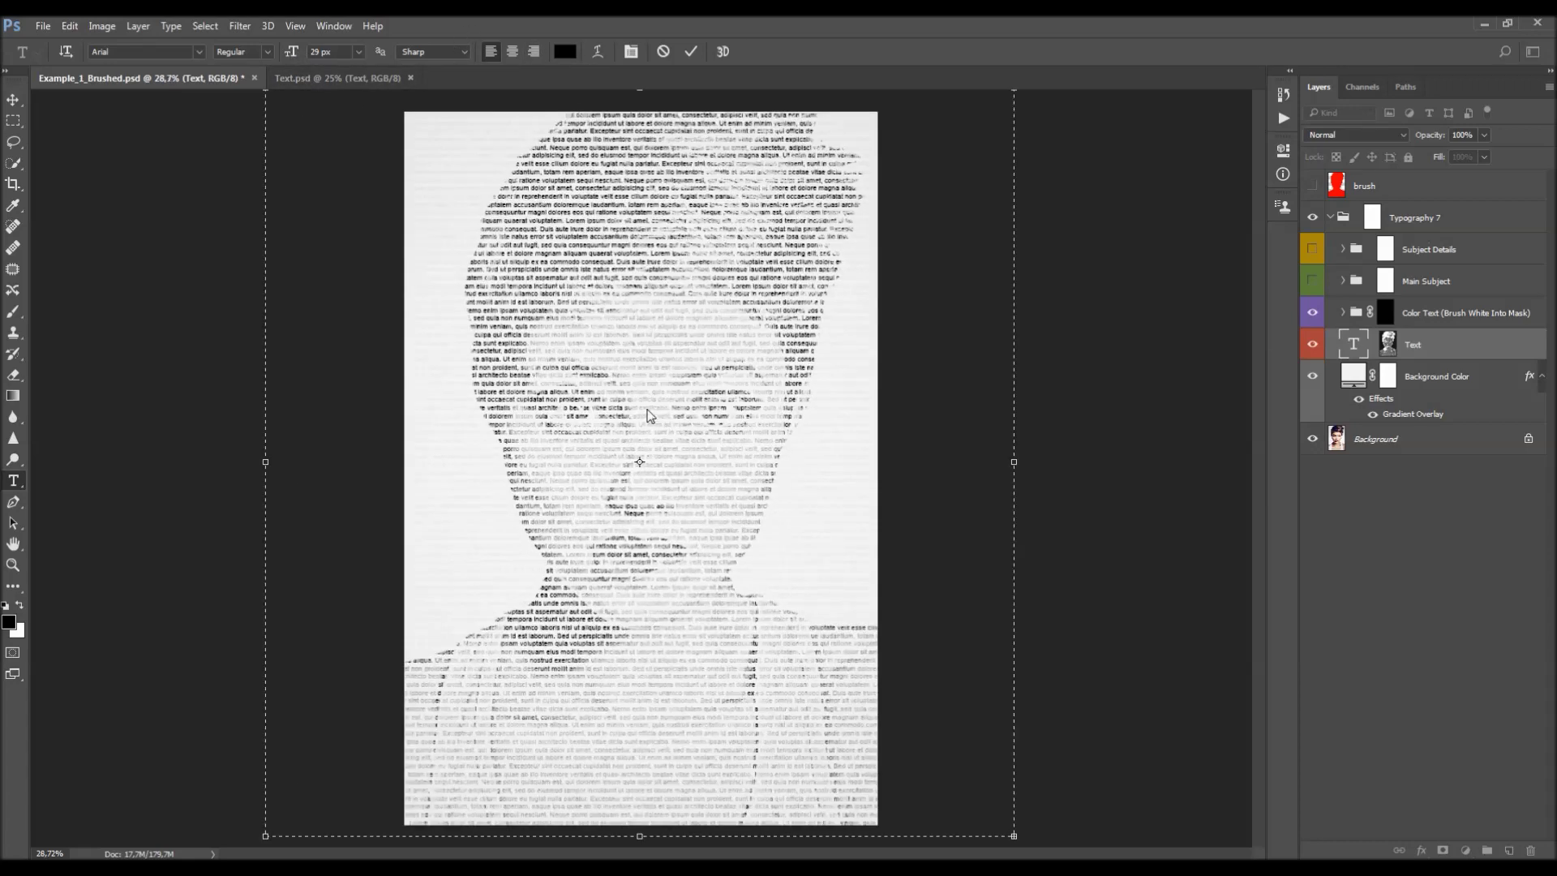
click(687, 381)
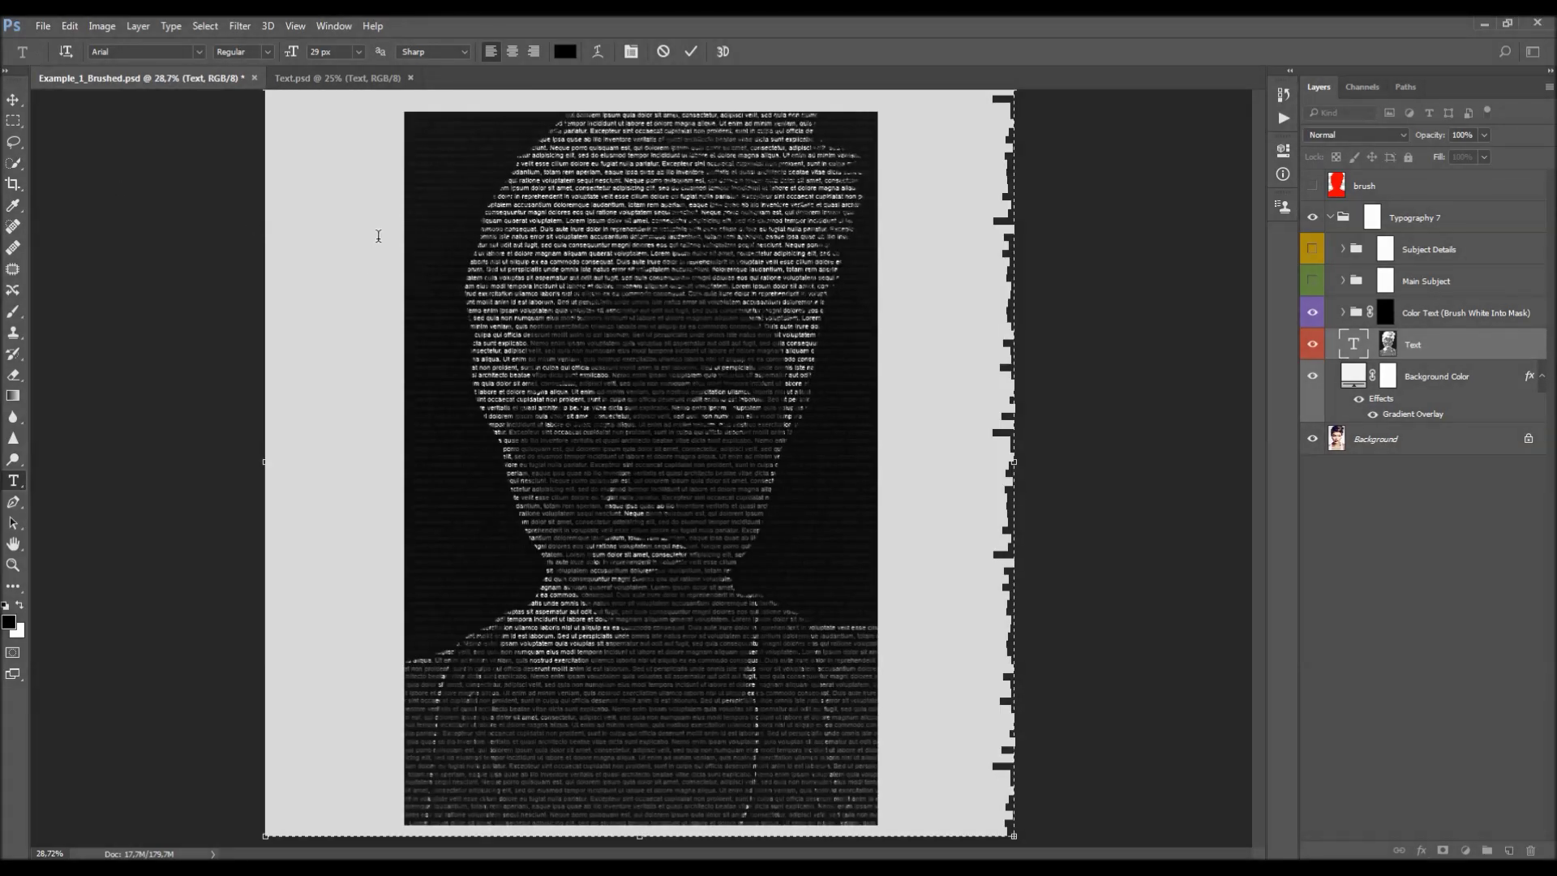
click(146, 48)
text(palace)
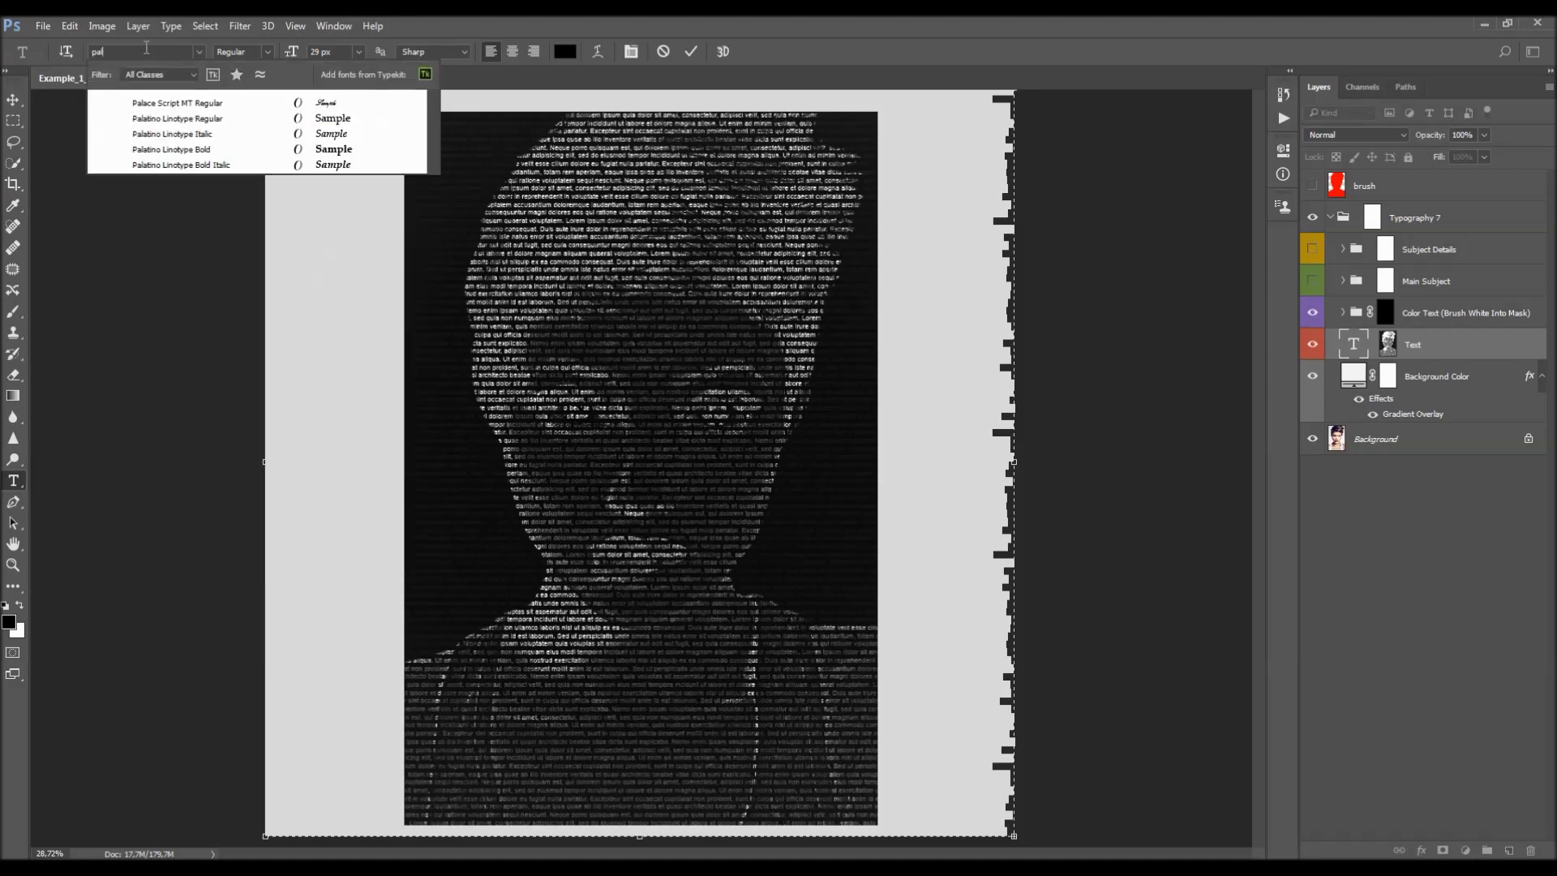
click(170, 102)
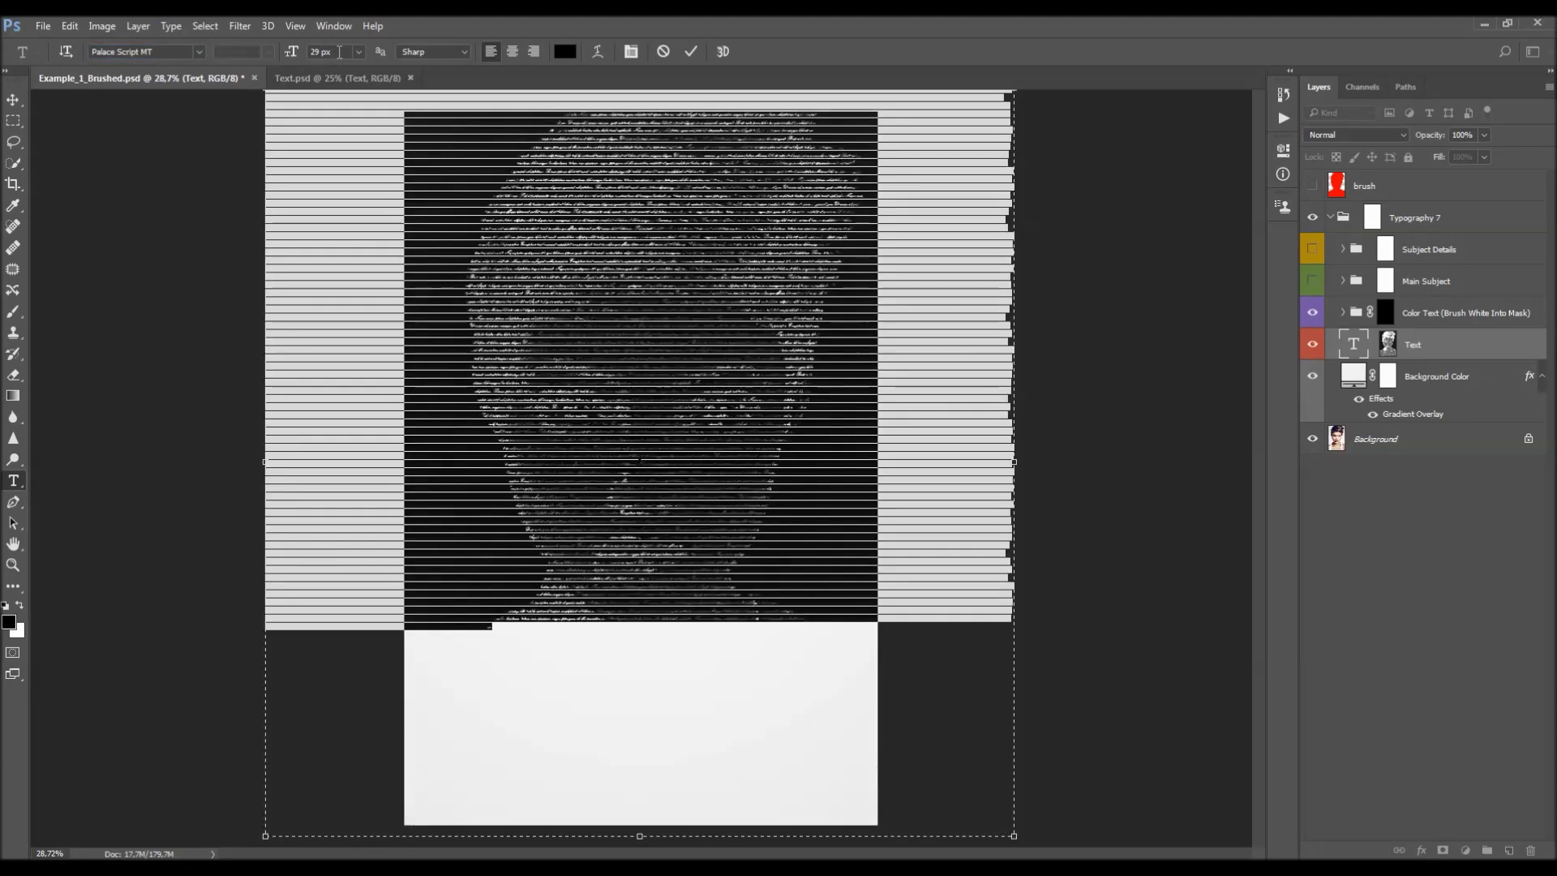
- Set the selected text's size to 60 px and commit the text edit
click(288, 54)
text(60)
key(Return)
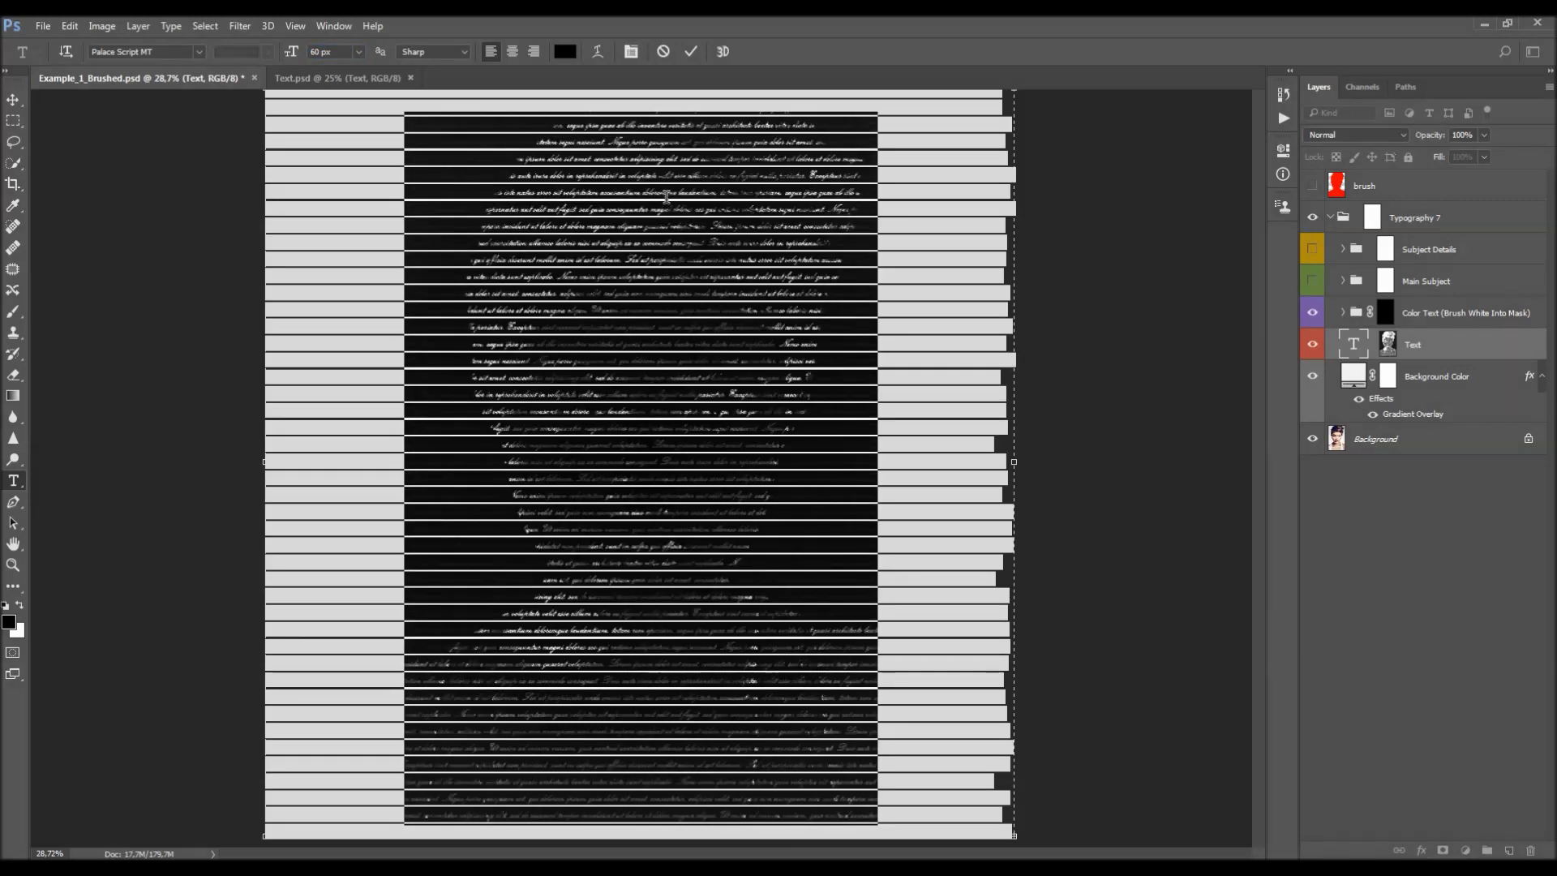
key(ctrl+Return)
key(v)
- Inspect the script text on the portrait and bring up the Character panel
key(ctrl+minus)
scroll(651, 298, up, 2)
scroll(665, 287, down, 3)
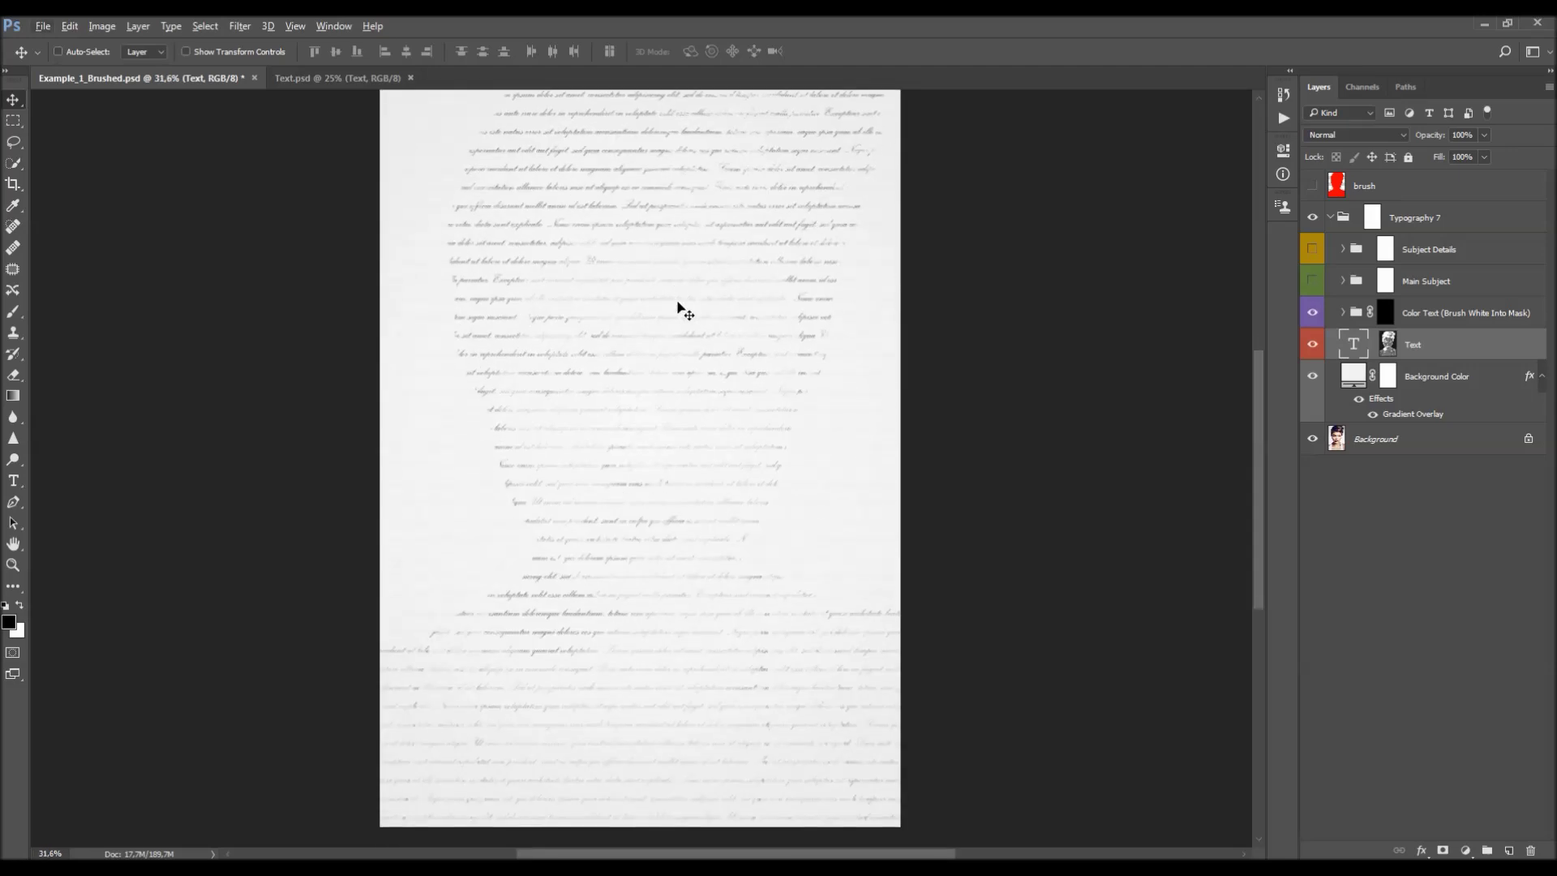
scroll(619, 357, up, 2)
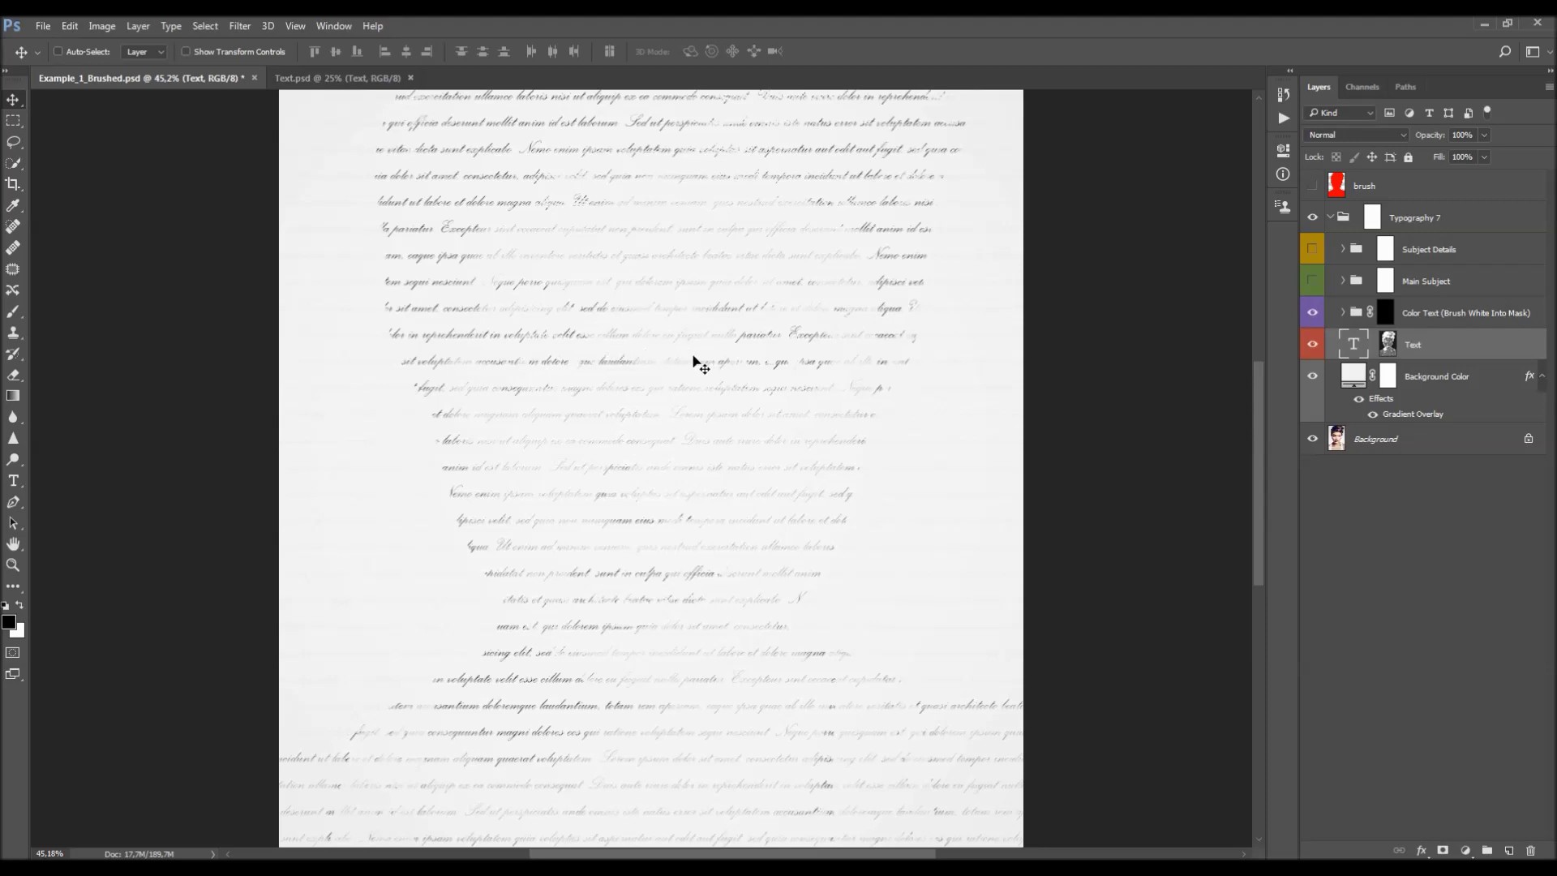
scroll(713, 417, down, 3)
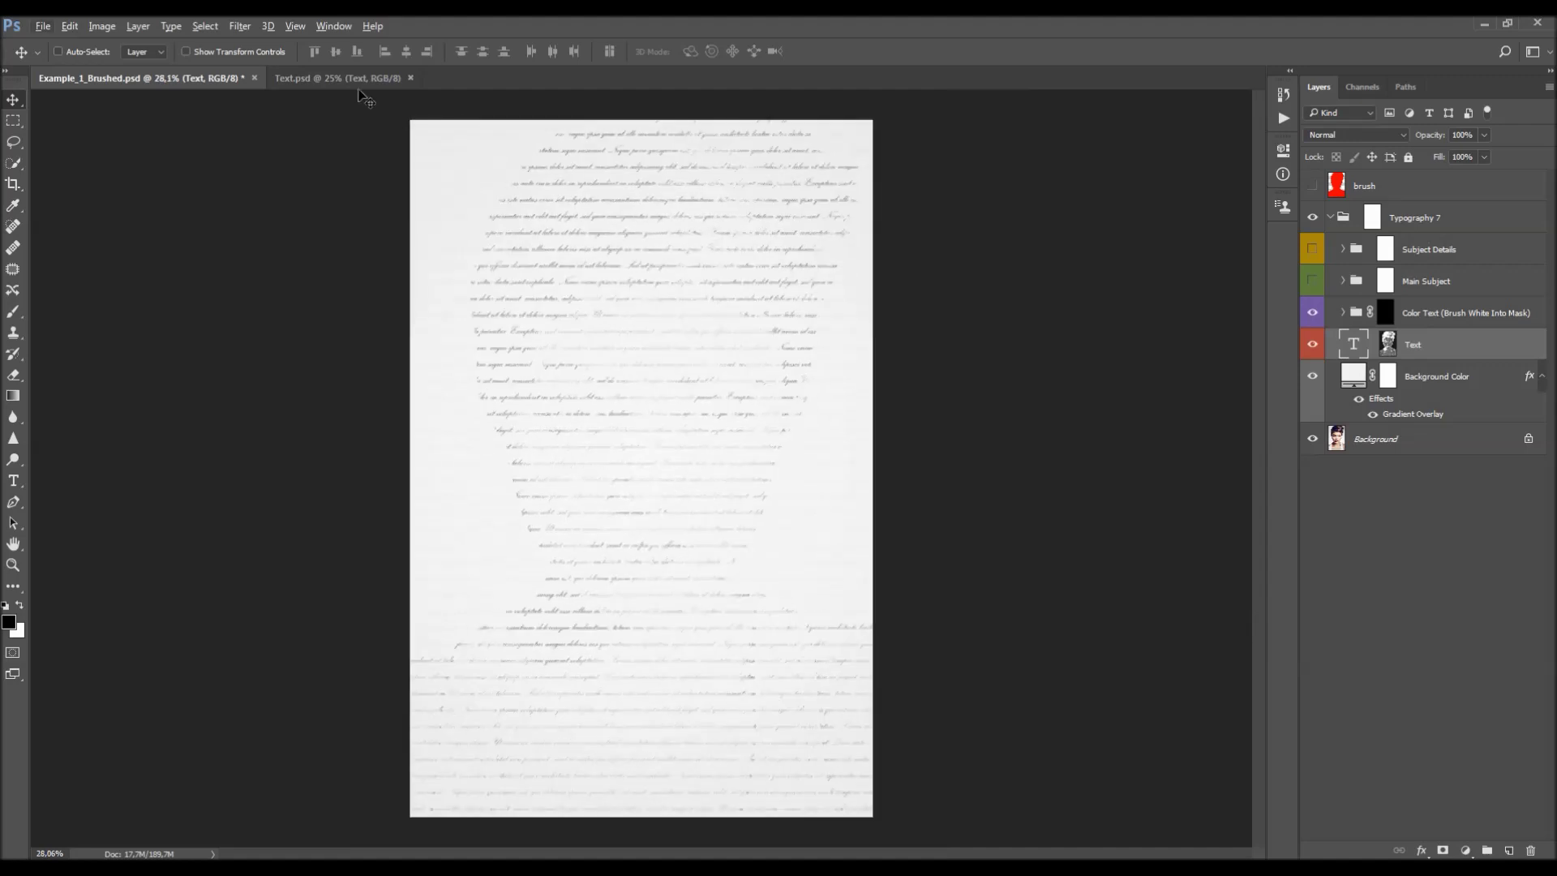
click(334, 25)
click(351, 211)
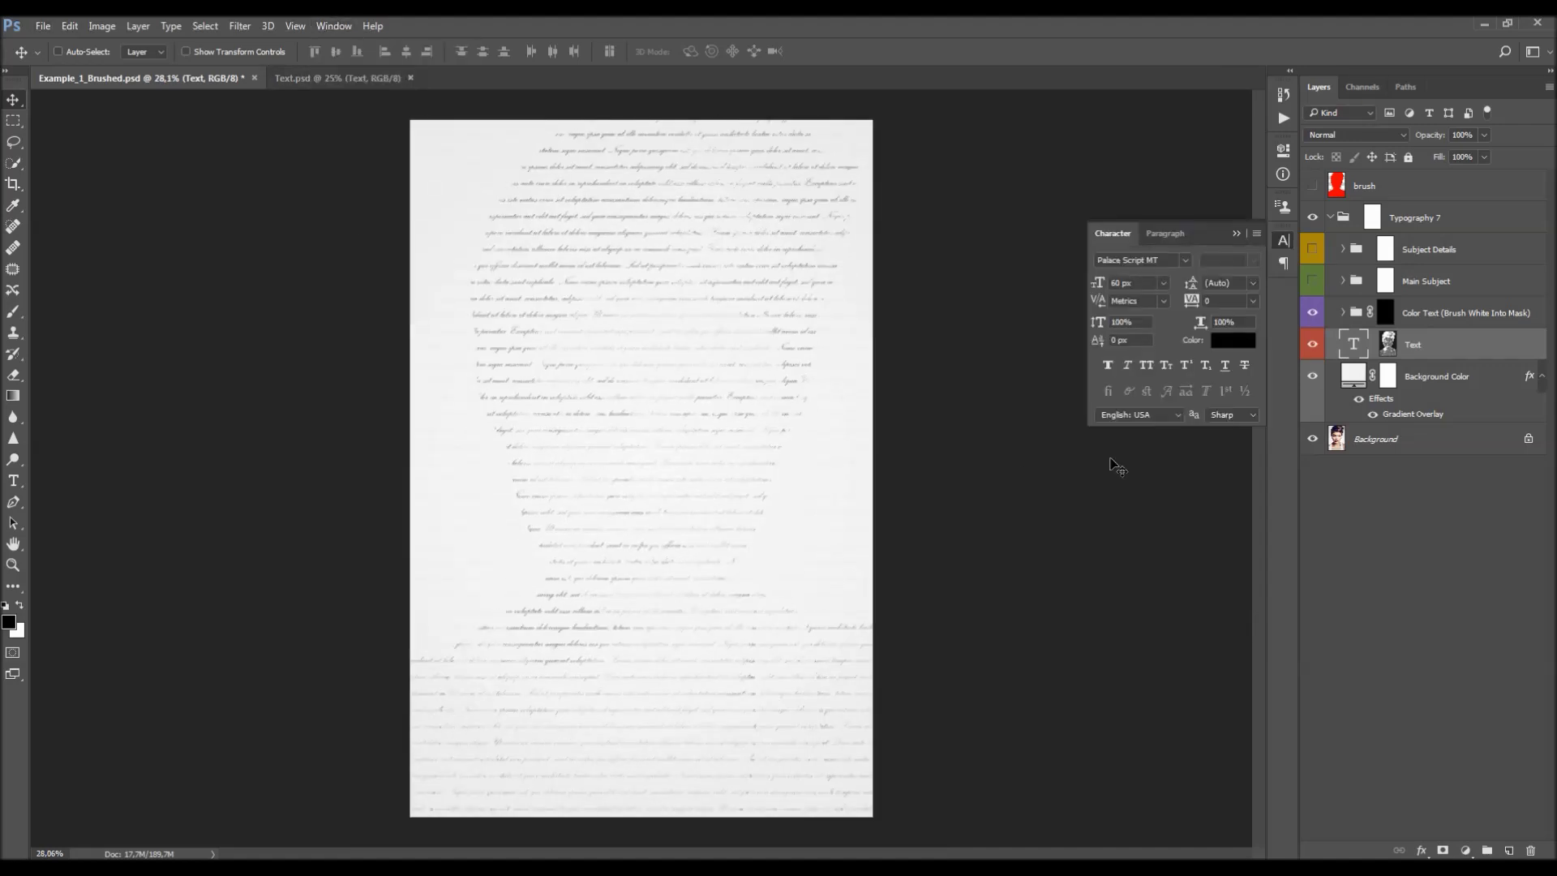
- Set the leading of all the text in the Text layer to 25 px and commit the edit
key(t)
click(674, 341)
key(ctrl+a)
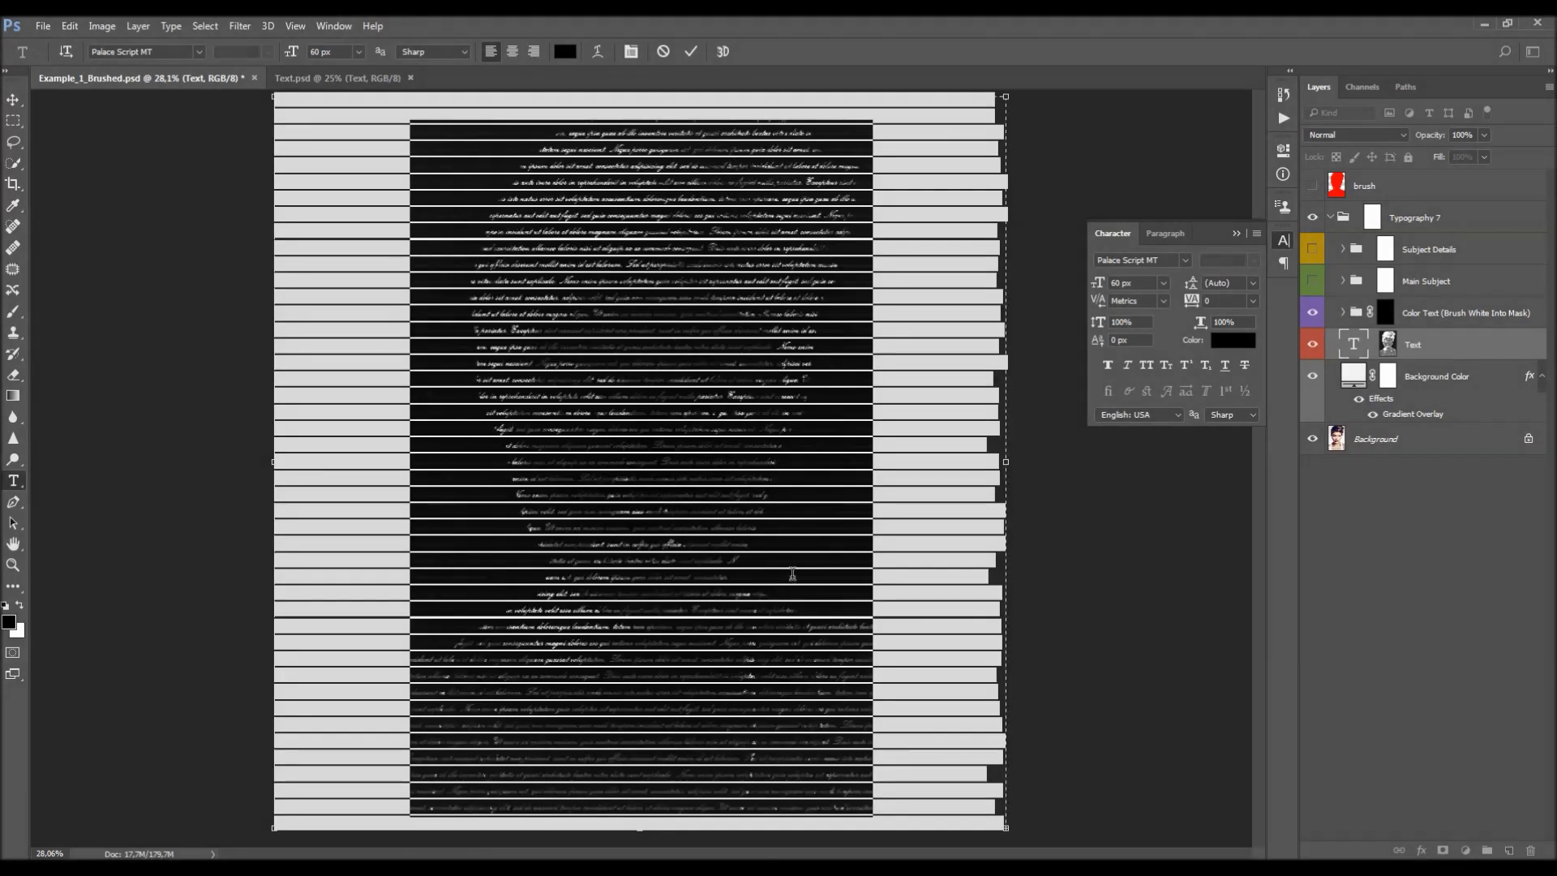
click(1191, 284)
text(25)
key(Return)
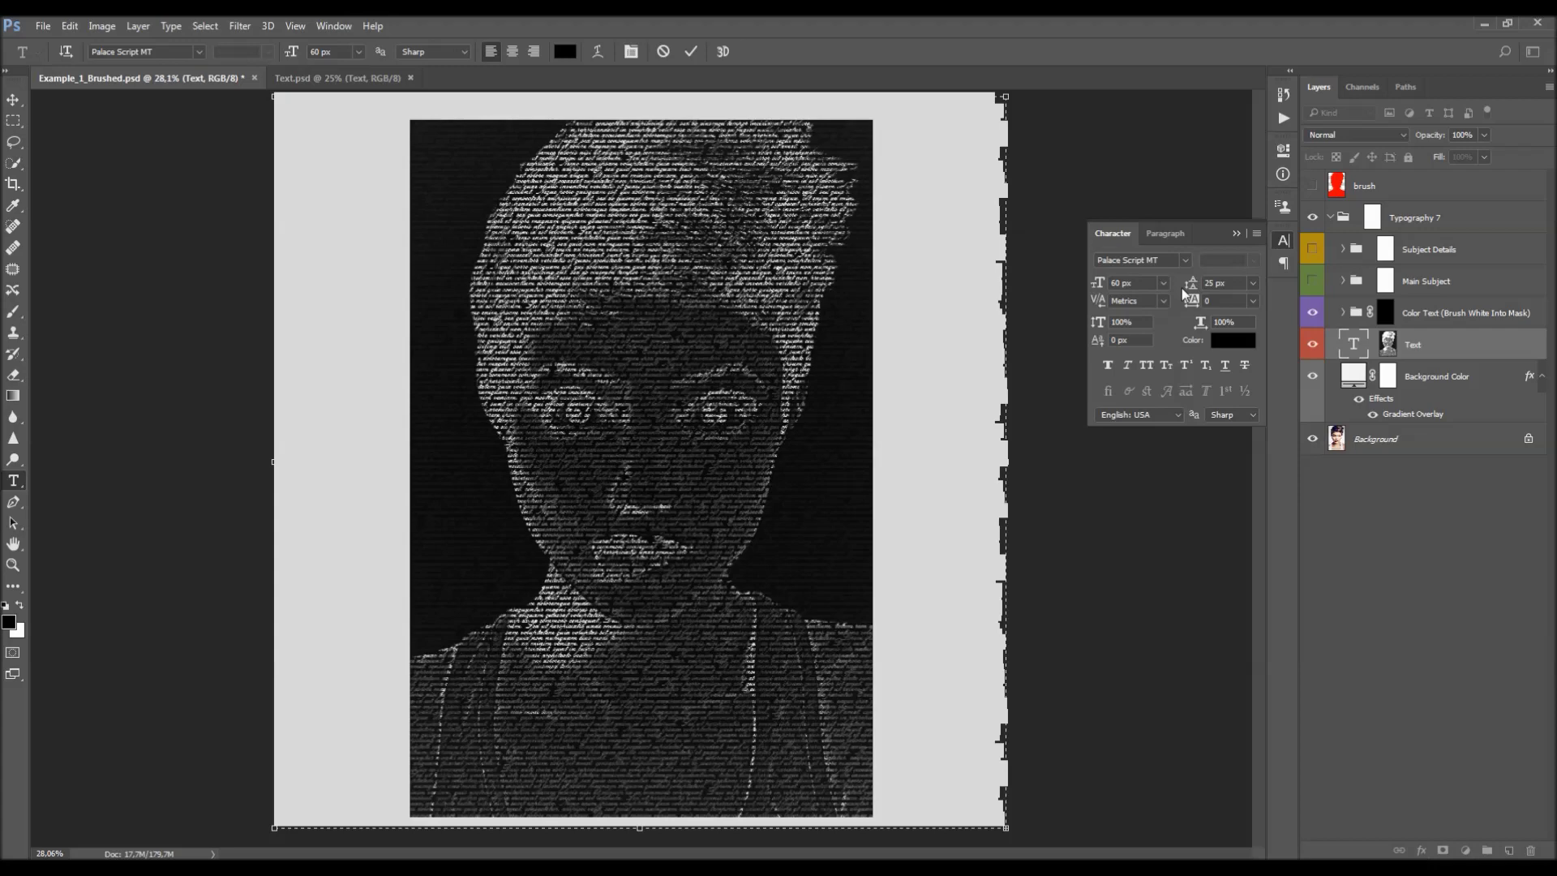
click(880, 459)
key(ctrl+Return)
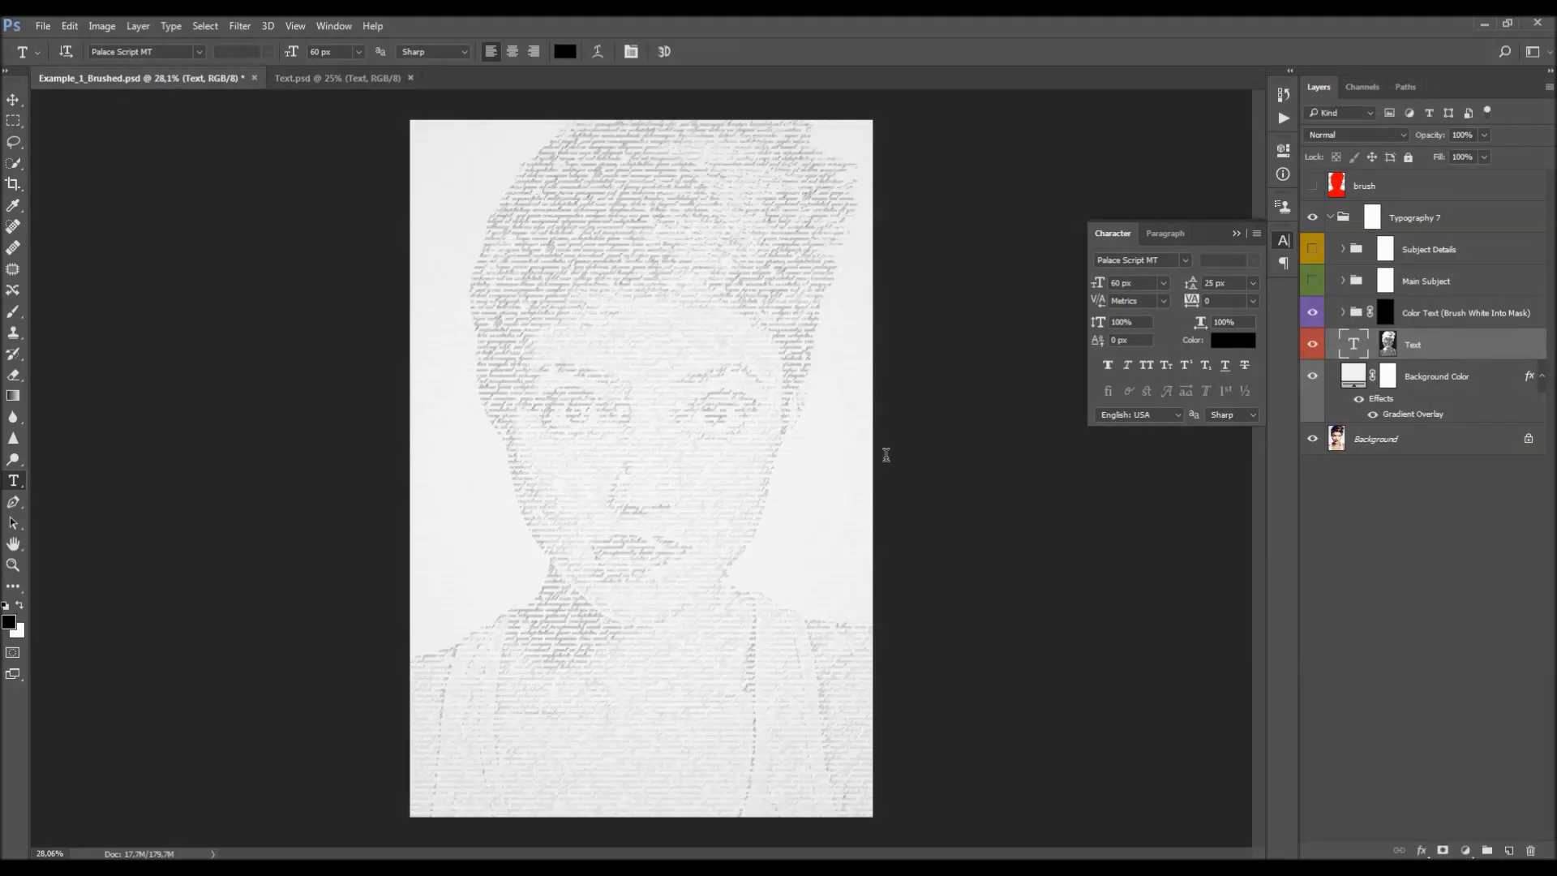
- Select all the text in the Text layer and try a bright red, #e81919, as its color
key(v)
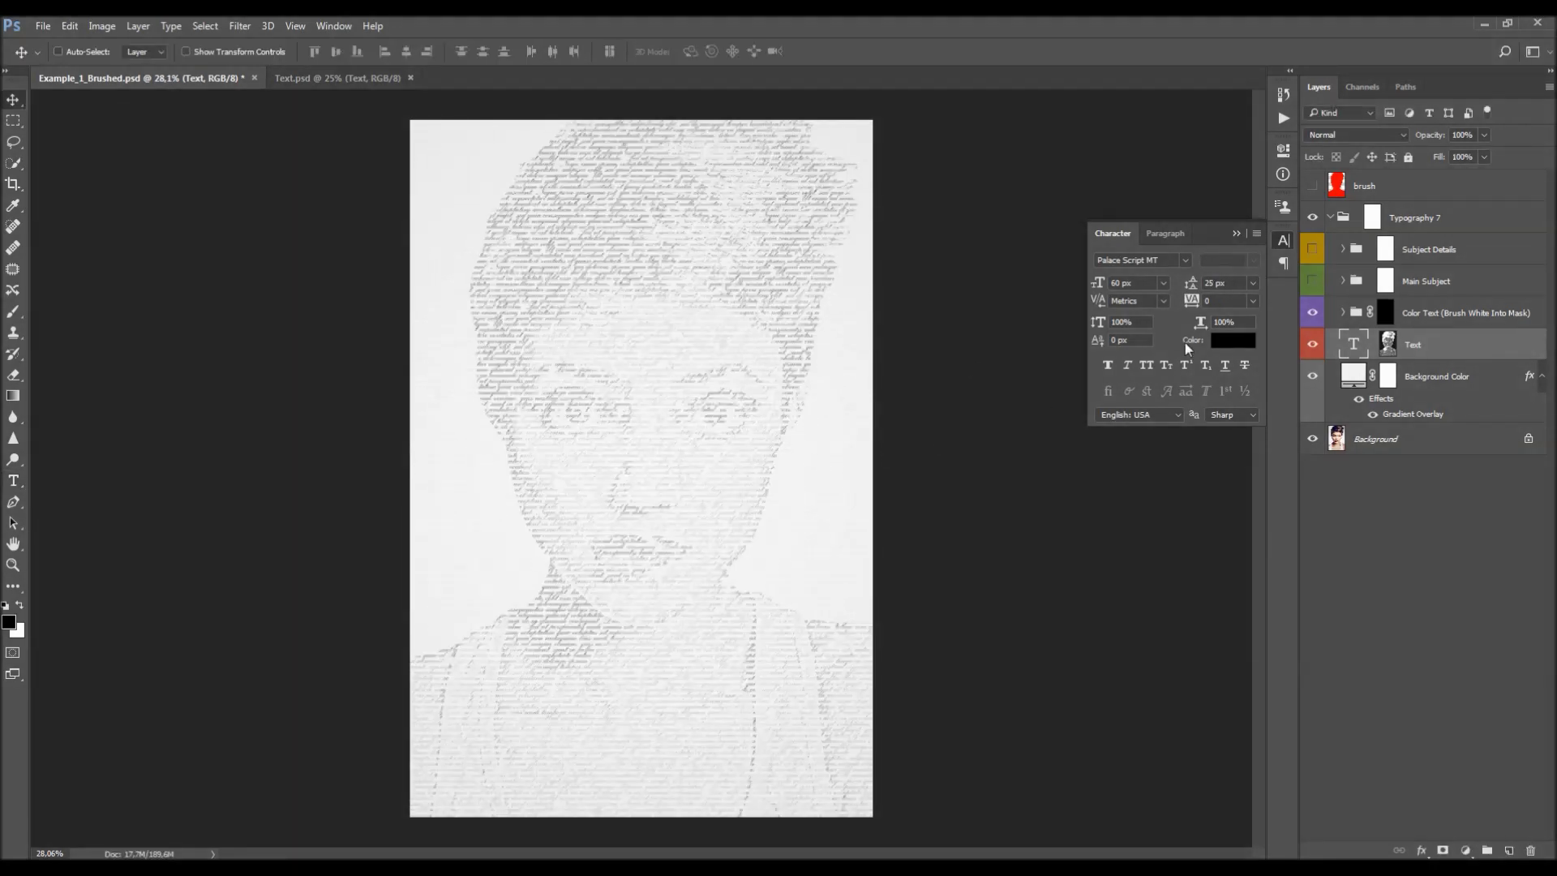
click(1134, 362)
scroll(629, 354, up, 4)
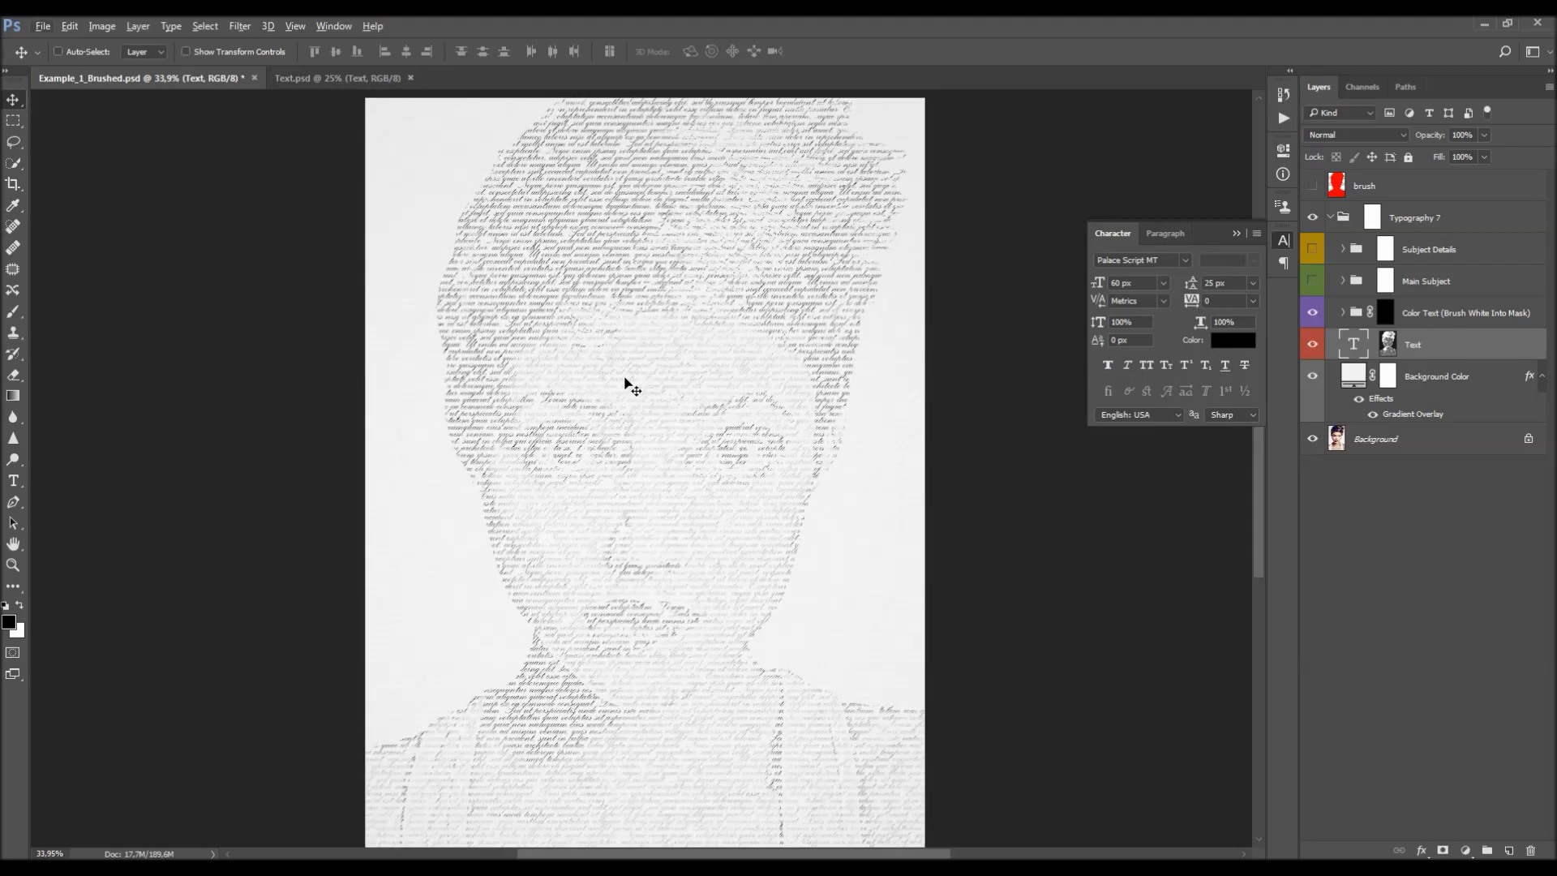
key(t)
click(646, 444)
key(ctrl+a)
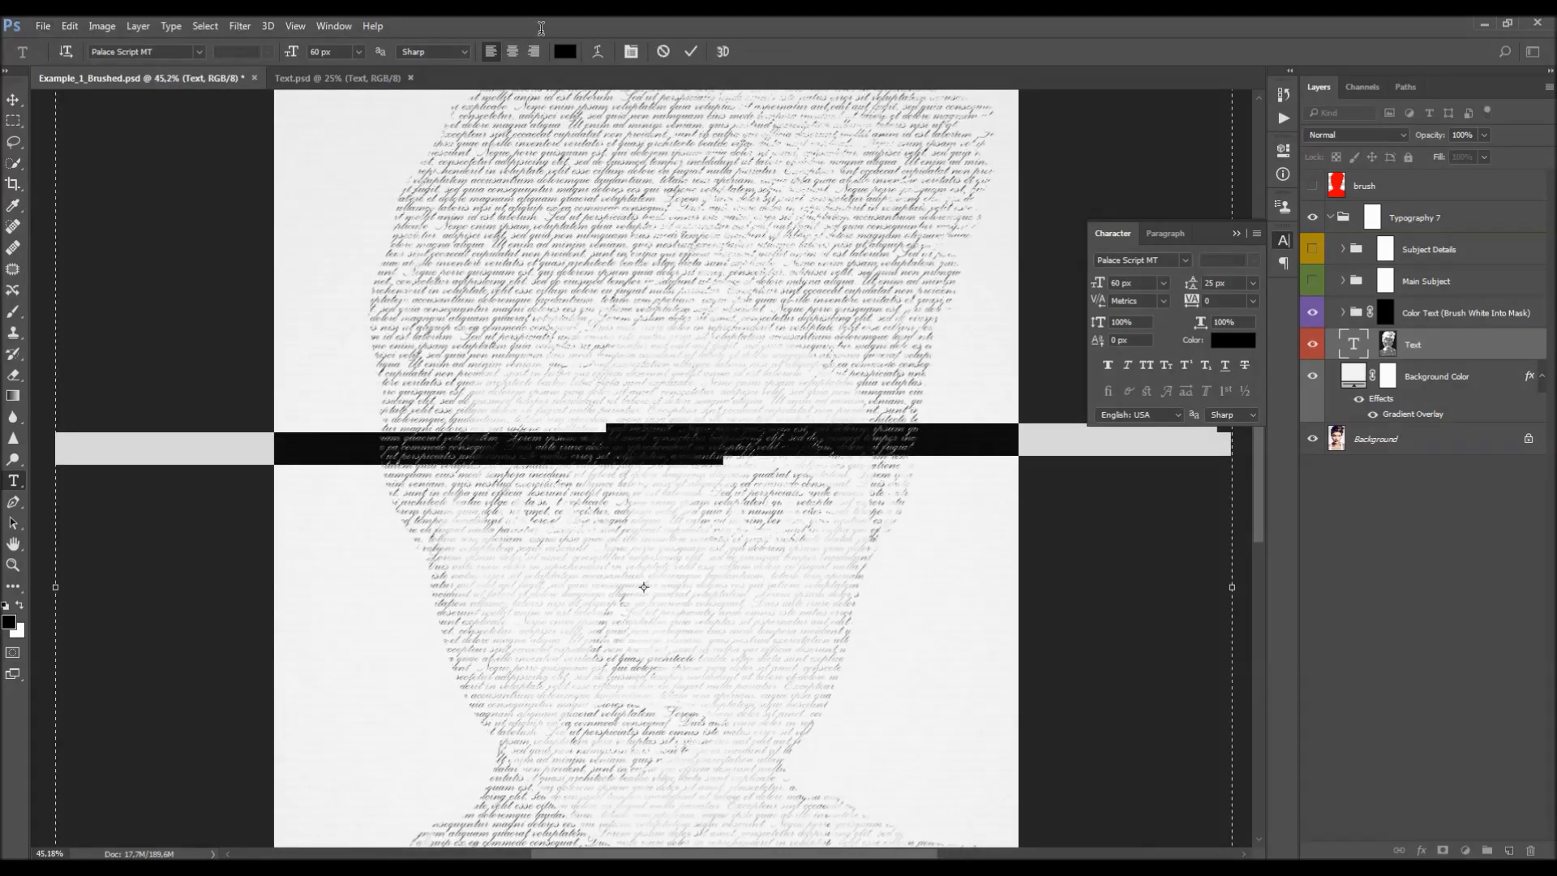
click(565, 51)
click(982, 390)
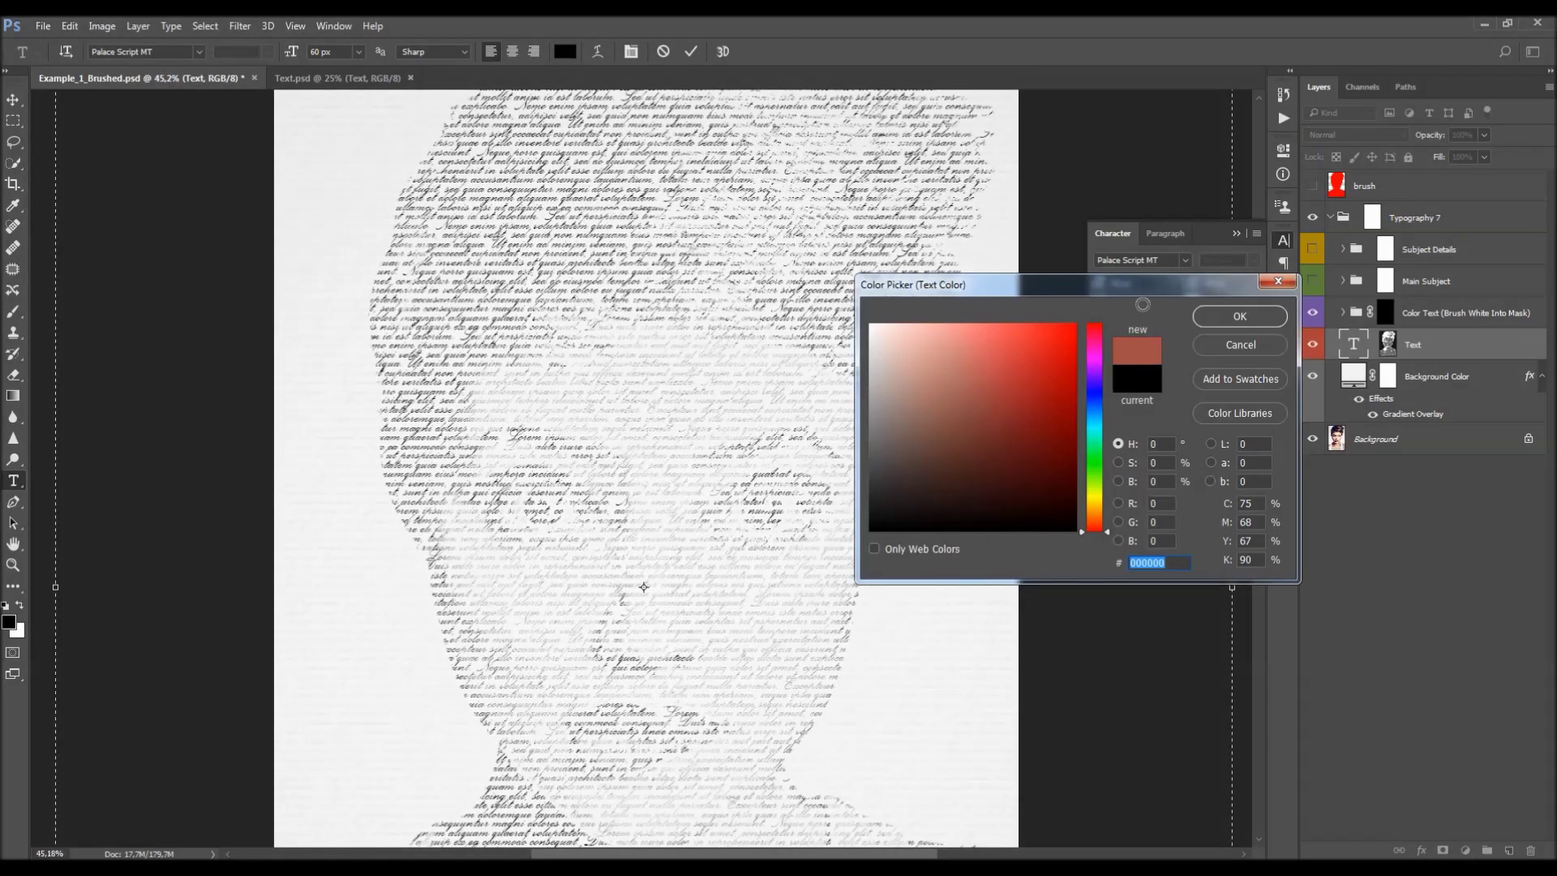
mouse_move(982, 390)
mouse_down()
mouse_move(1084, 322)
mouse_move(1054, 343)
mouse_up()
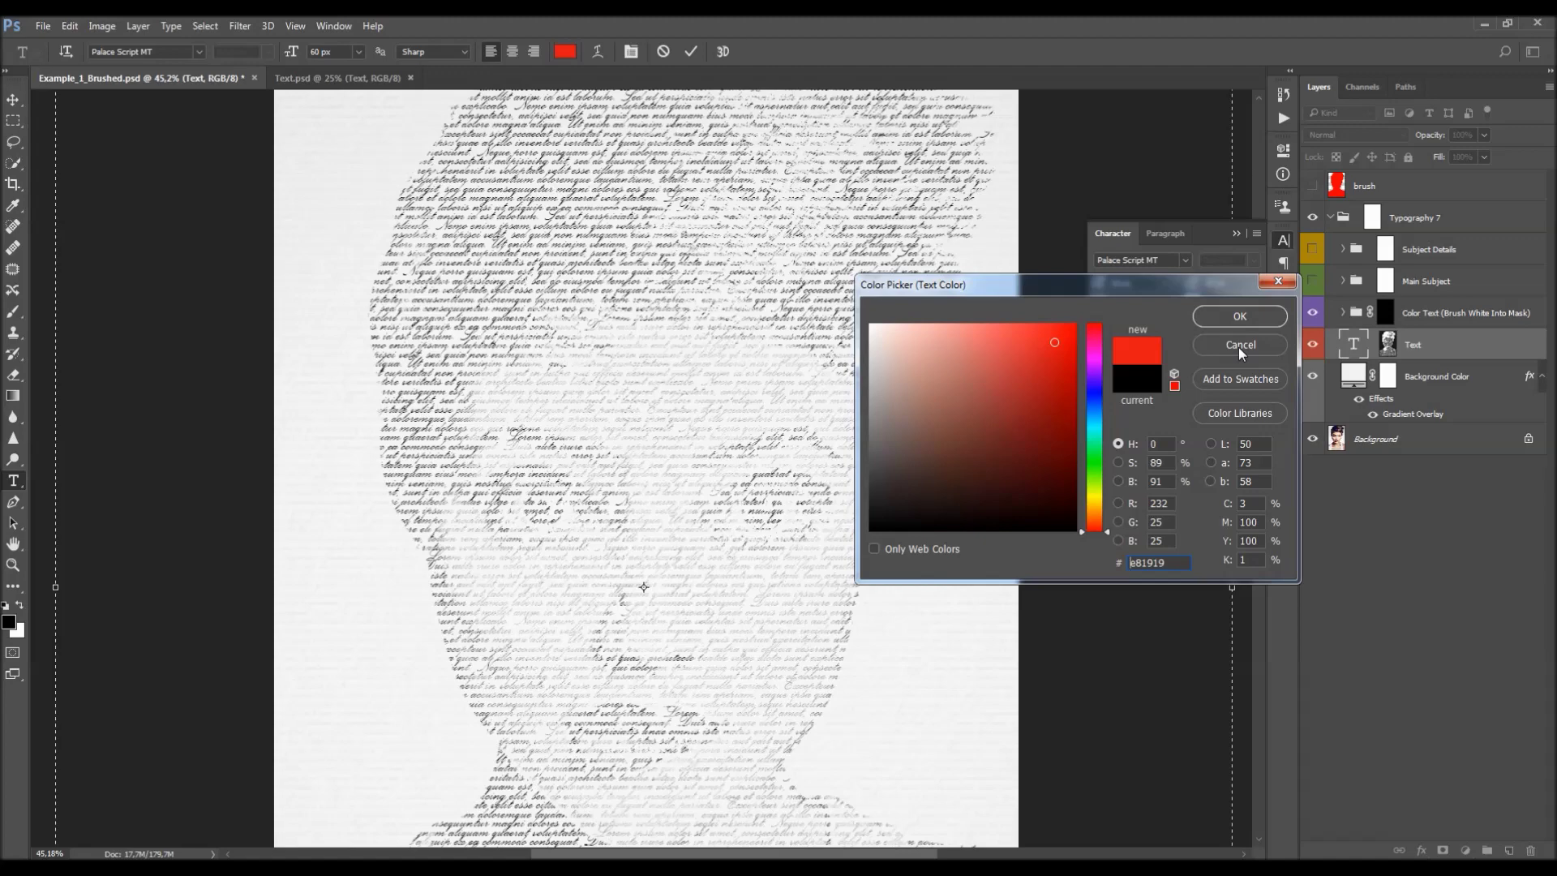
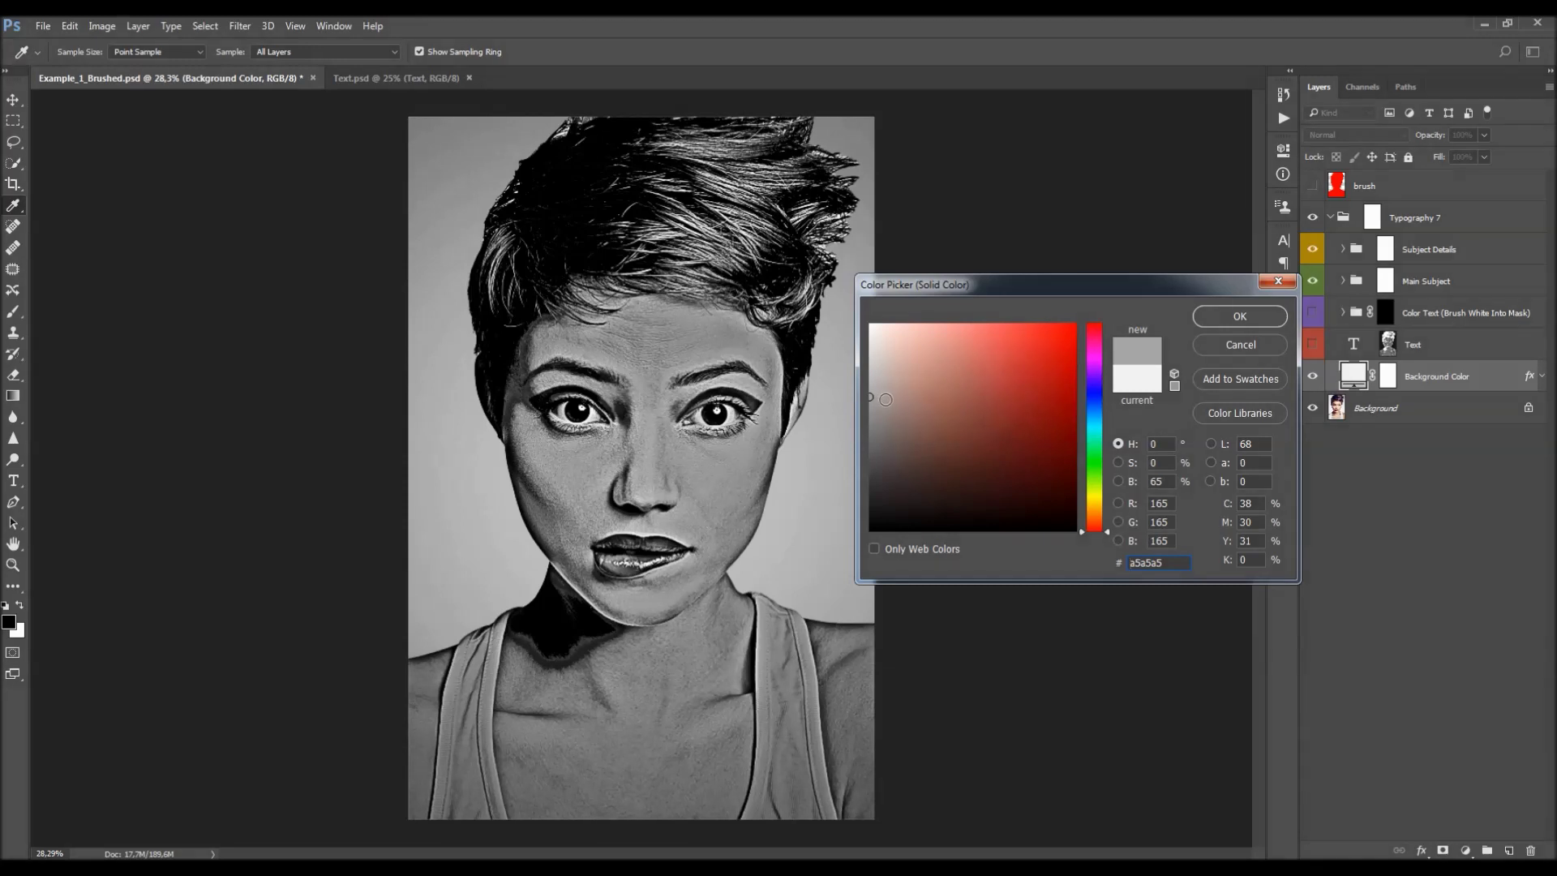
- Preview a darker grey, #767676, for the Background Color fill and discard the change
drag(808, 376, 824, 425)
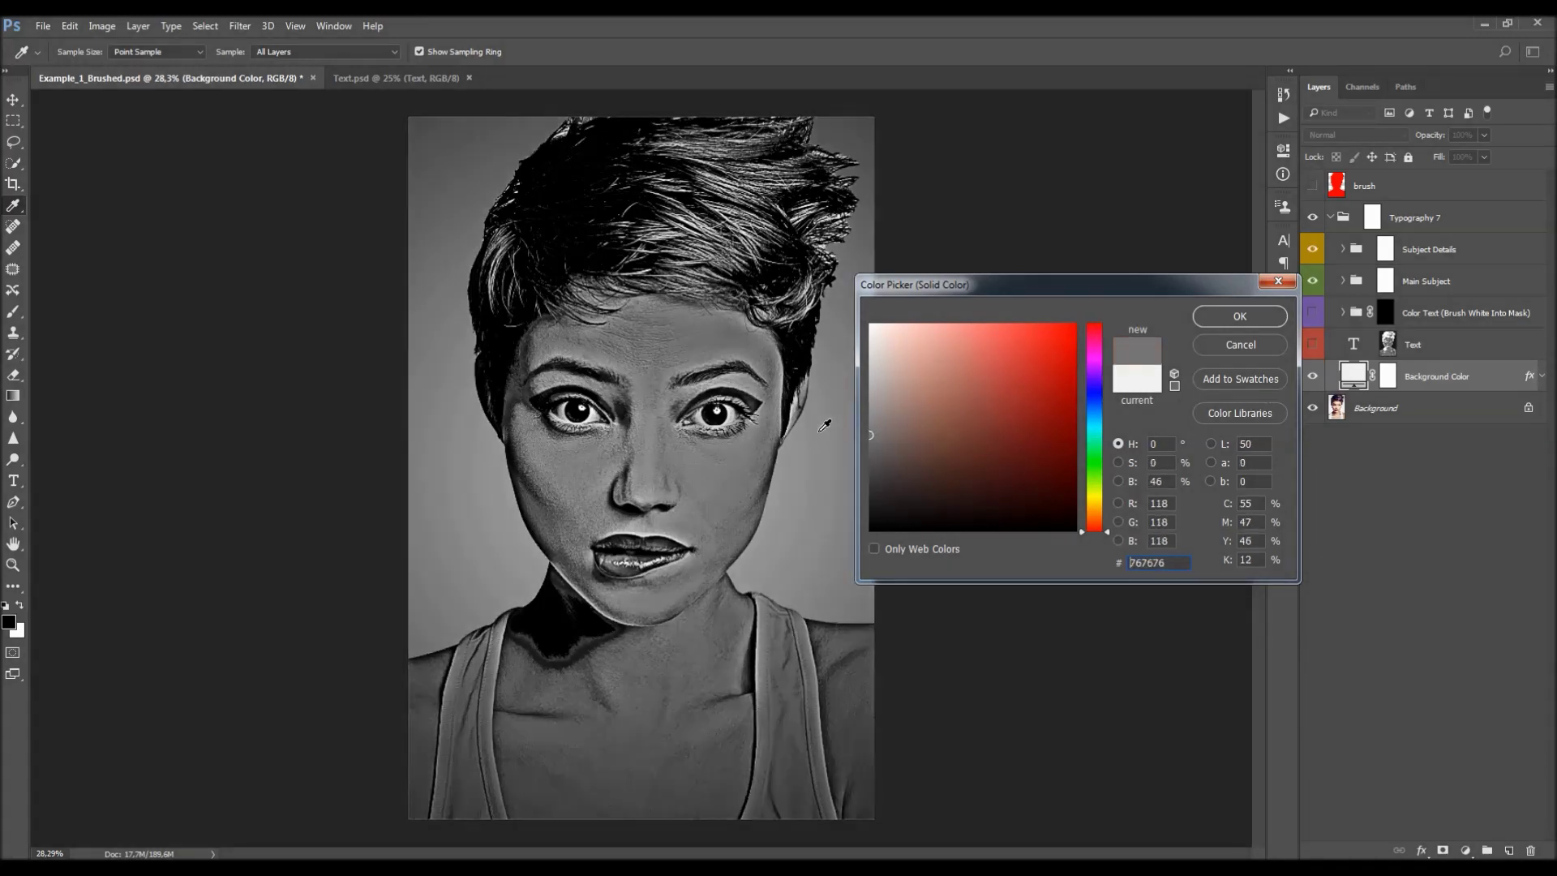
click(1222, 349)
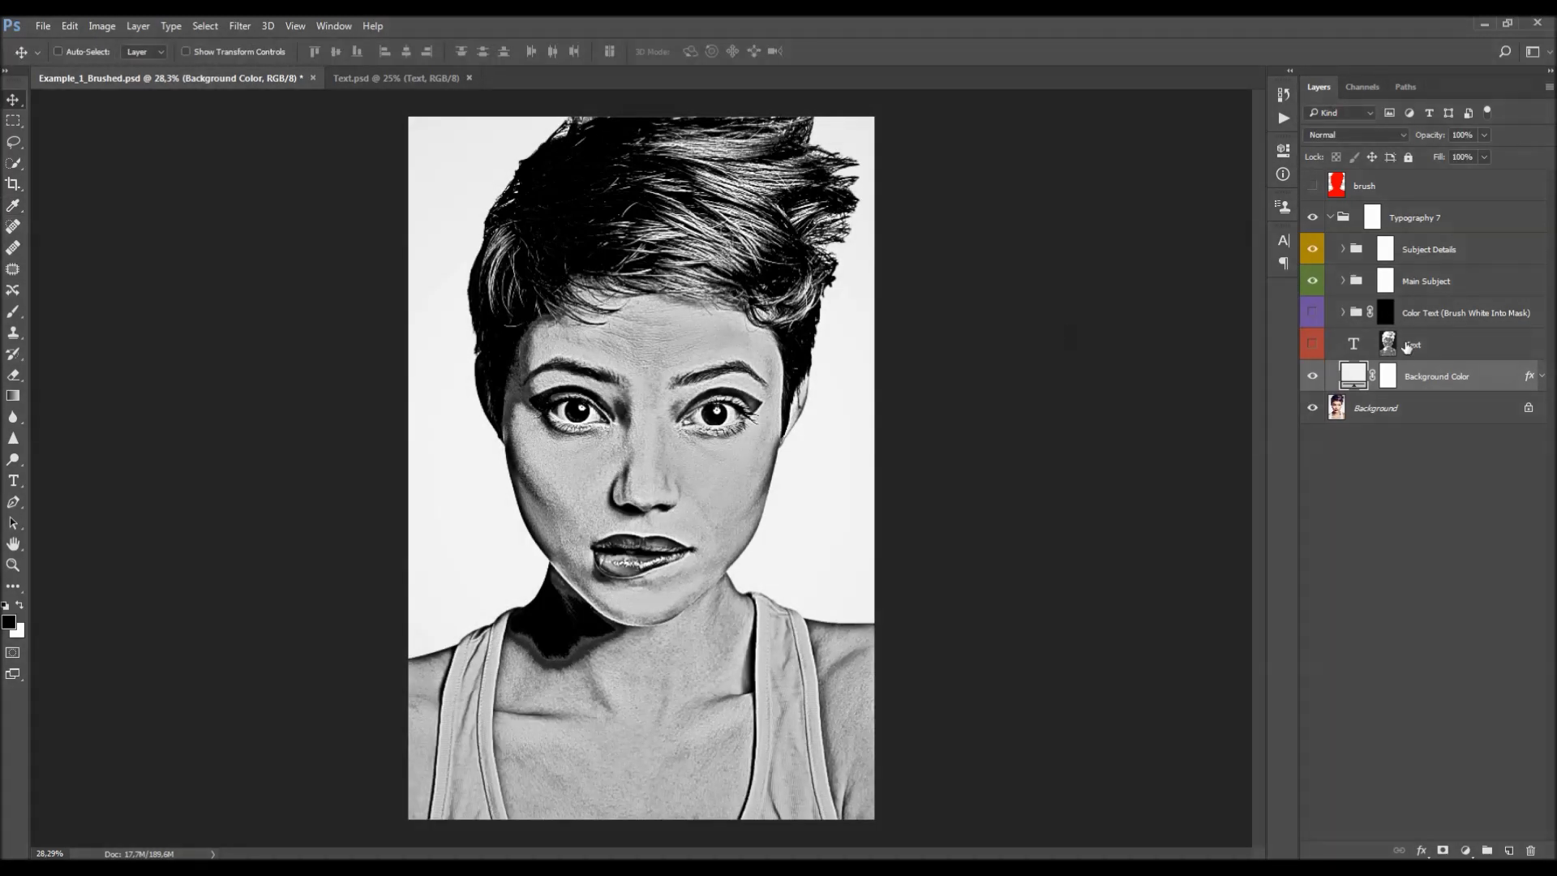
- Expand the Main Subject group and look through its highlights, midtones and three shadows layers
click(1342, 281)
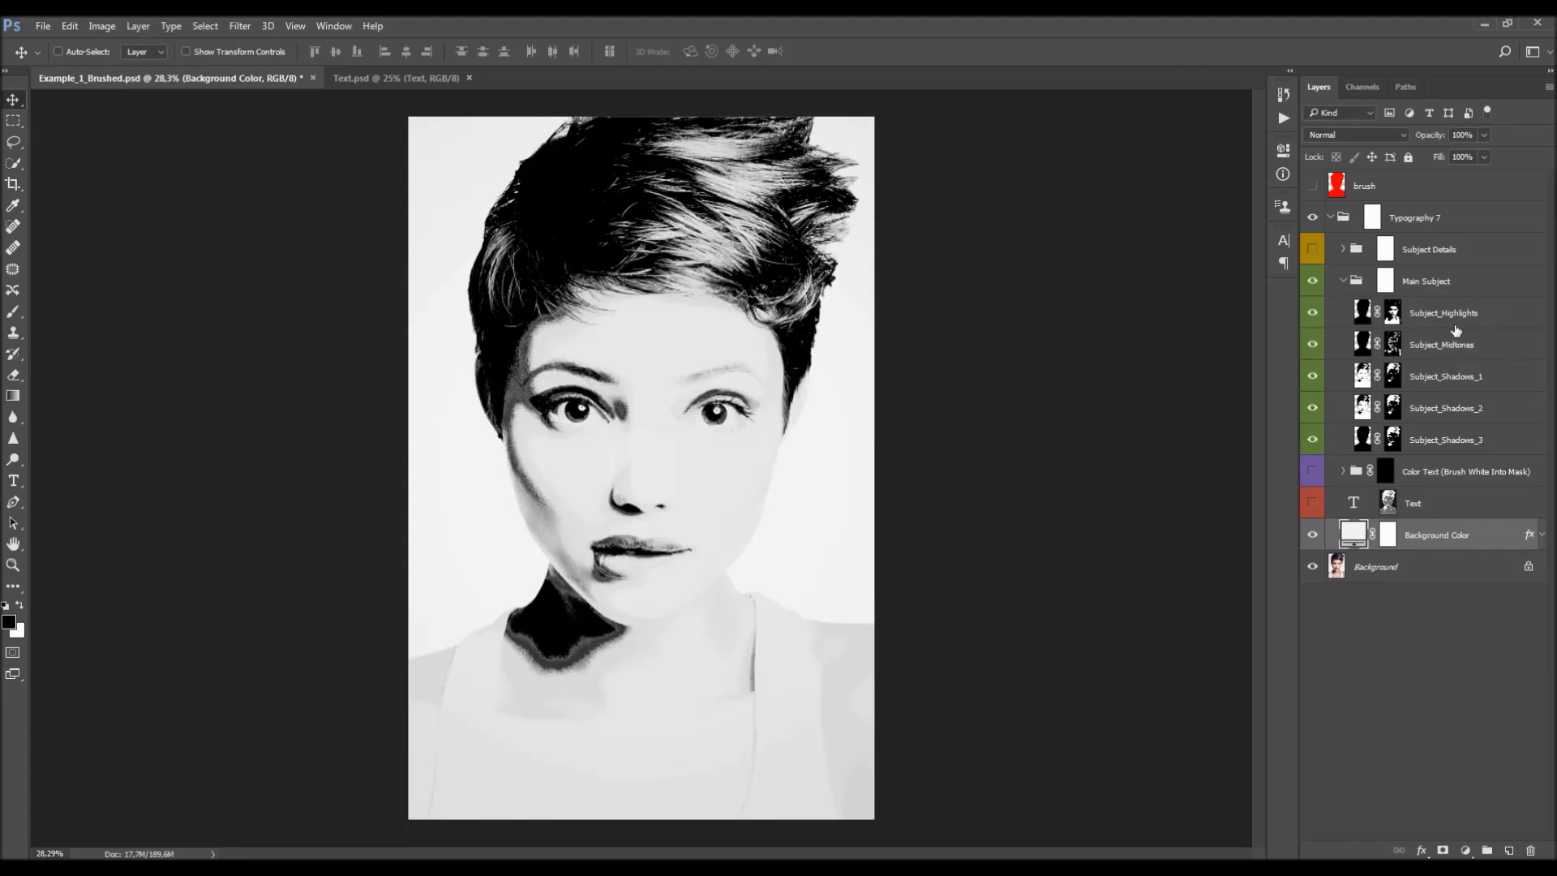
click(1456, 320)
click(1454, 347)
click(1454, 378)
click(1453, 409)
click(1452, 436)
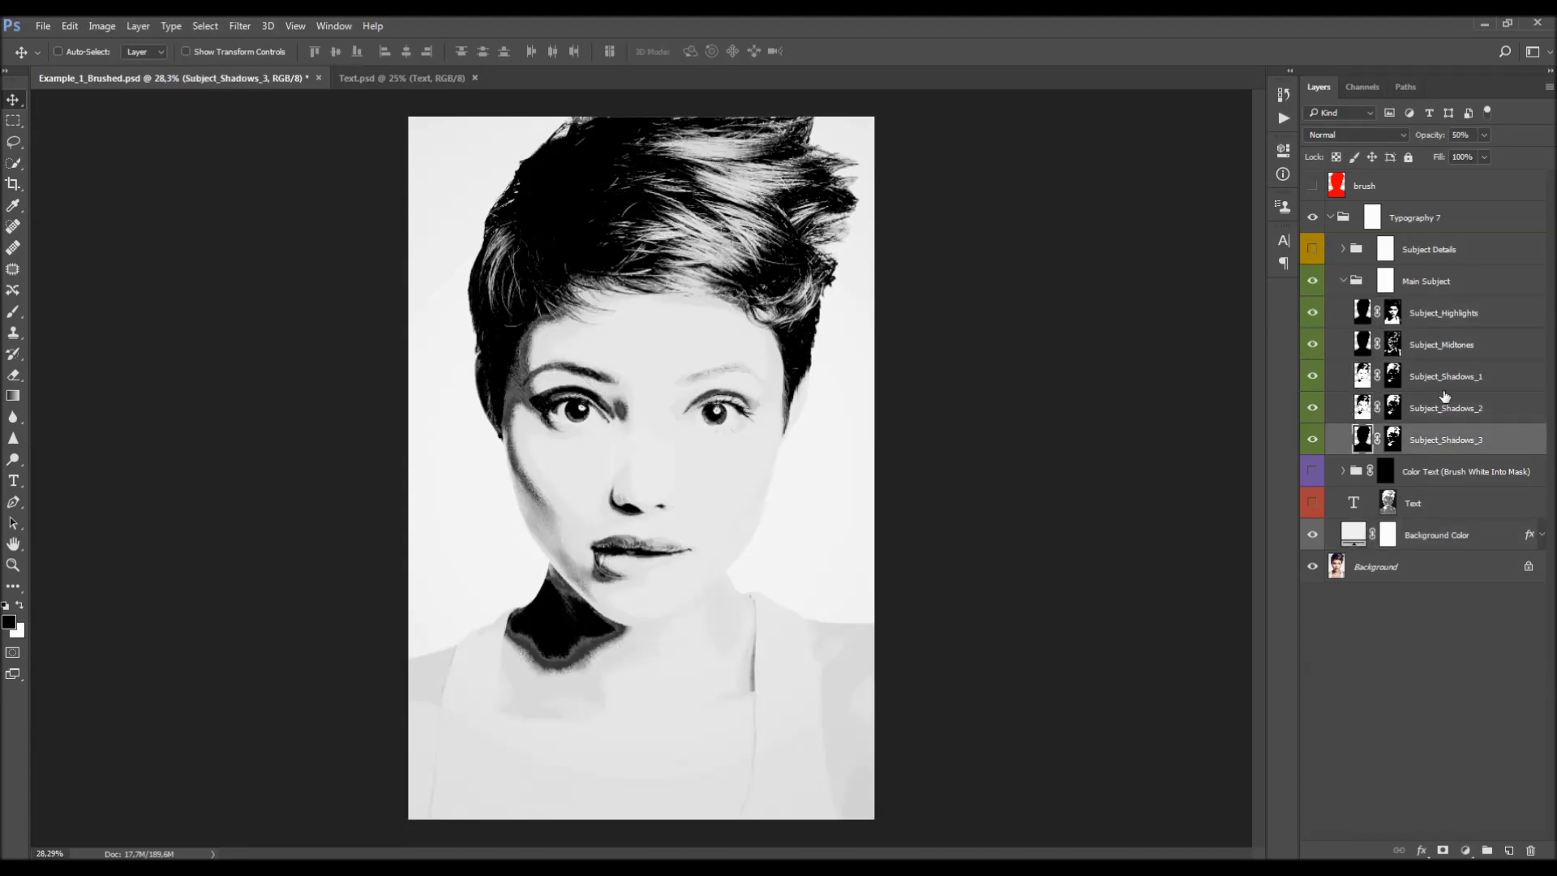
- Hide the five Main Subject layers and show them again one by one, from Subject_Shadows_3 up to Subject_Highlights
drag(1314, 315, 1314, 439)
click(1314, 439)
click(1313, 408)
click(1313, 376)
click(1313, 345)
click(1313, 313)
click(1412, 323)
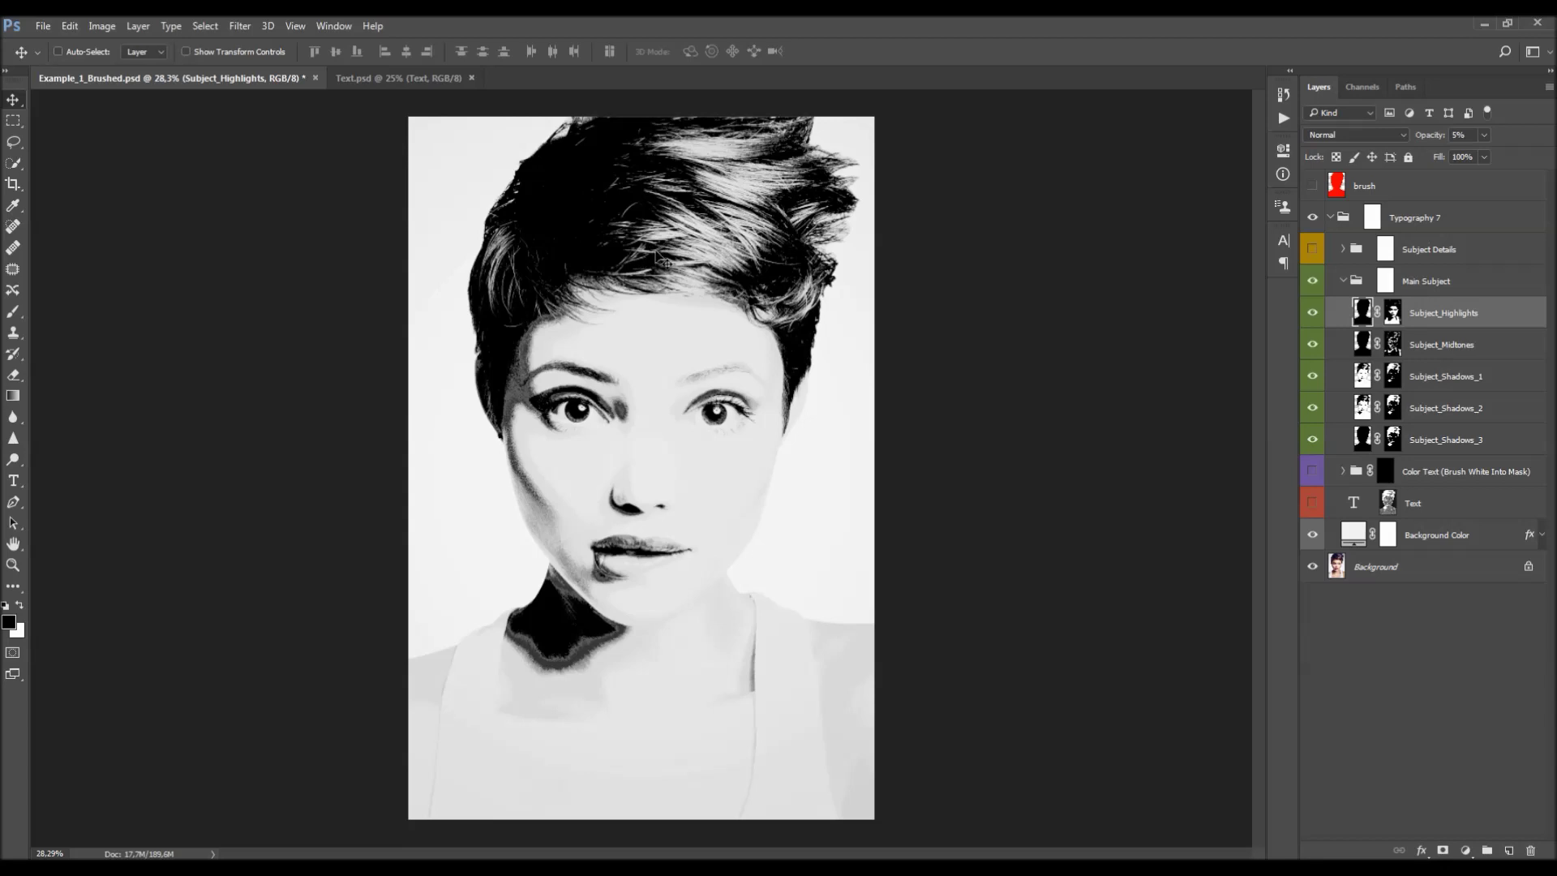
- Adjust the opacity of the Subject_Highlights layer in the Main Subject group
click(1450, 357)
click(1456, 325)
drag(1430, 135, 1148, 252)
click(1460, 348)
- Try the Subject_Shadows_1 layer at 44% opacity and return it to 100%
click(1427, 381)
drag(1429, 134, 1387, 143)
click(1452, 410)
click(1440, 375)
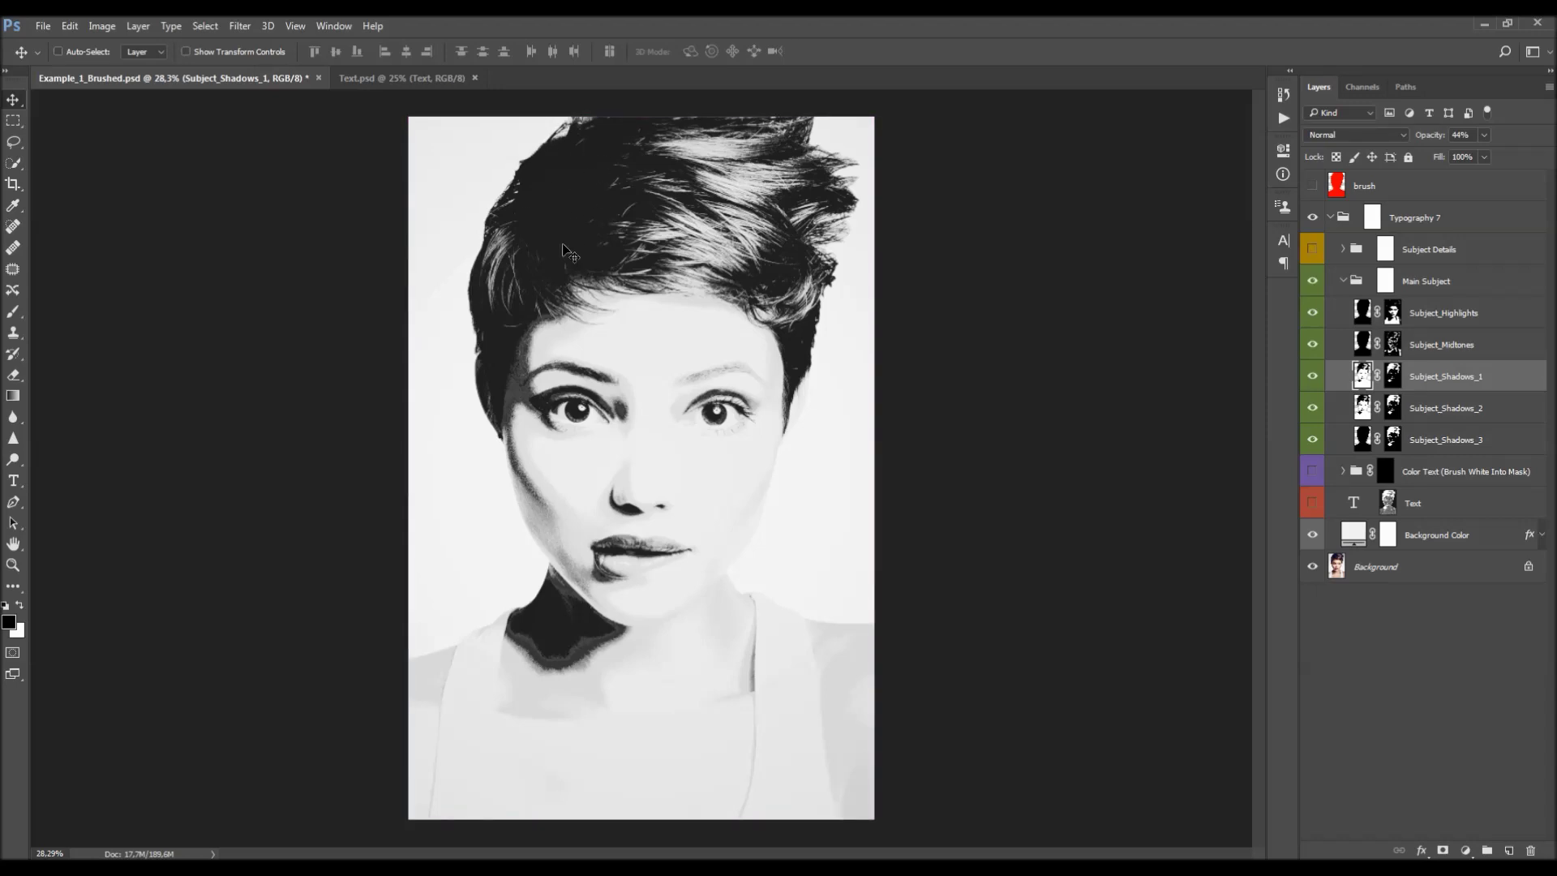
key(0)
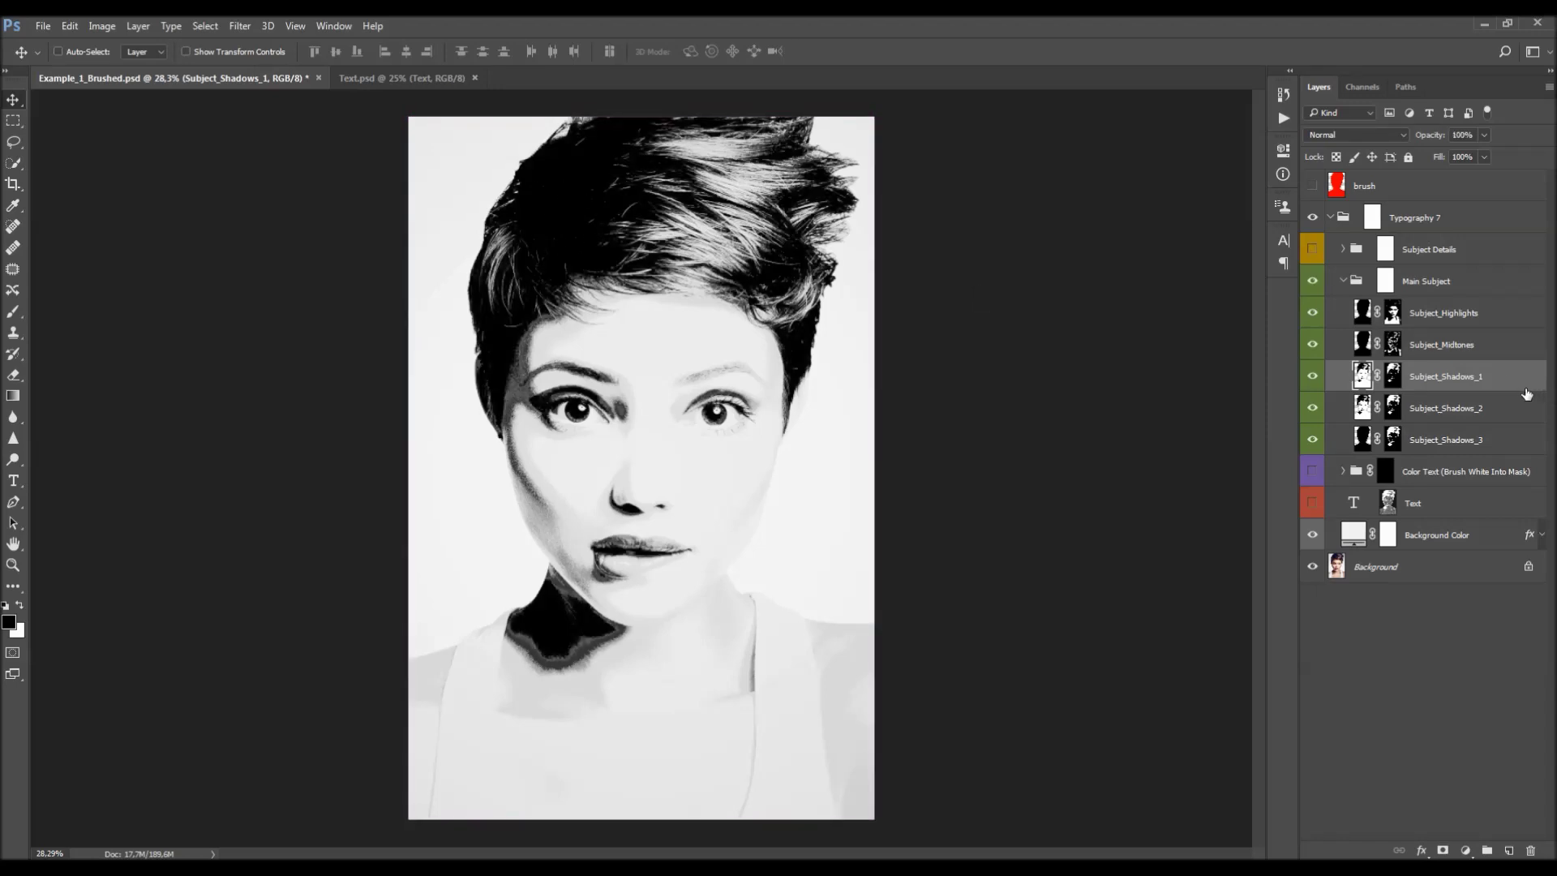
- Collapse the Main Subject group and turn on the expanded Subject Details group with its three layers hidden
click(1419, 410)
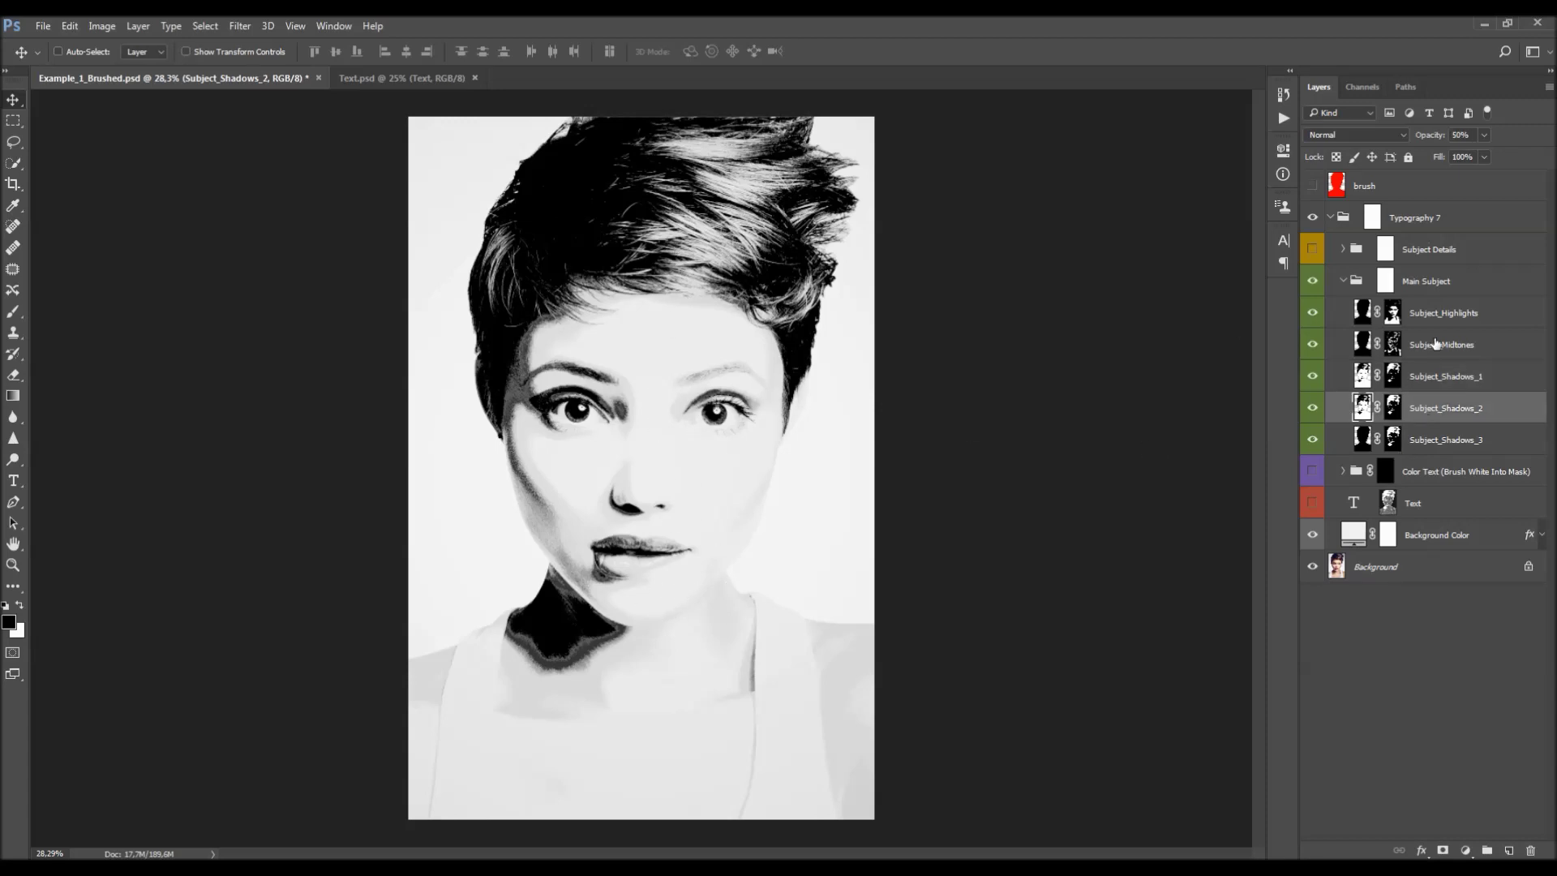
click(1343, 281)
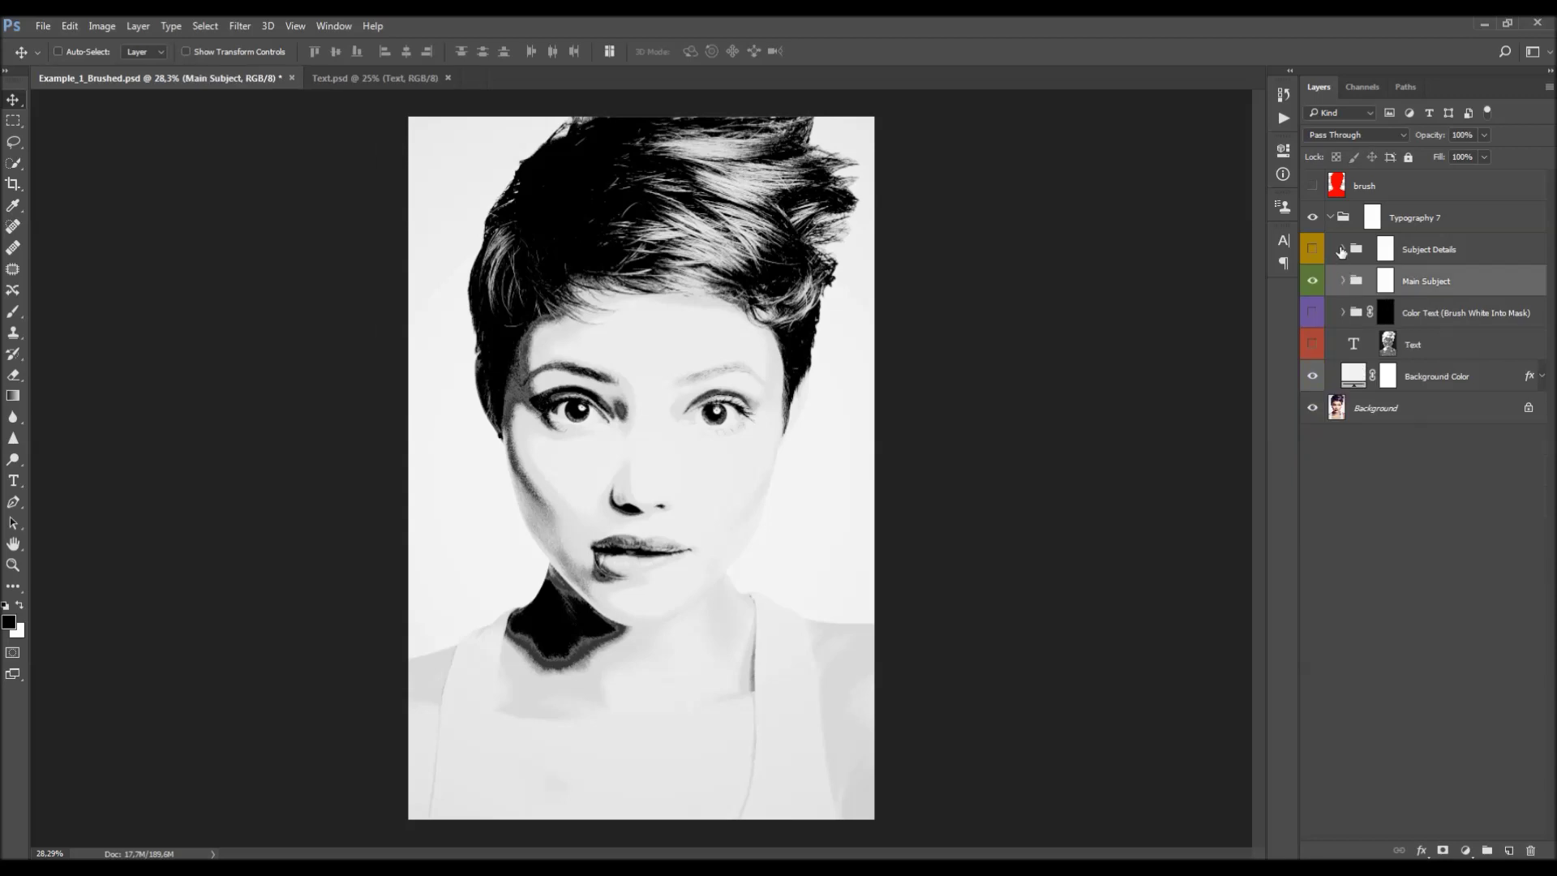
click(1344, 249)
click(1312, 249)
drag(1313, 281, 1317, 342)
- Make the Subject_Details_3 and Subject_Details_2 layers visible, leaving Subject_Details_1 hidden
click(1435, 253)
click(1416, 344)
click(1313, 281)
click(1315, 344)
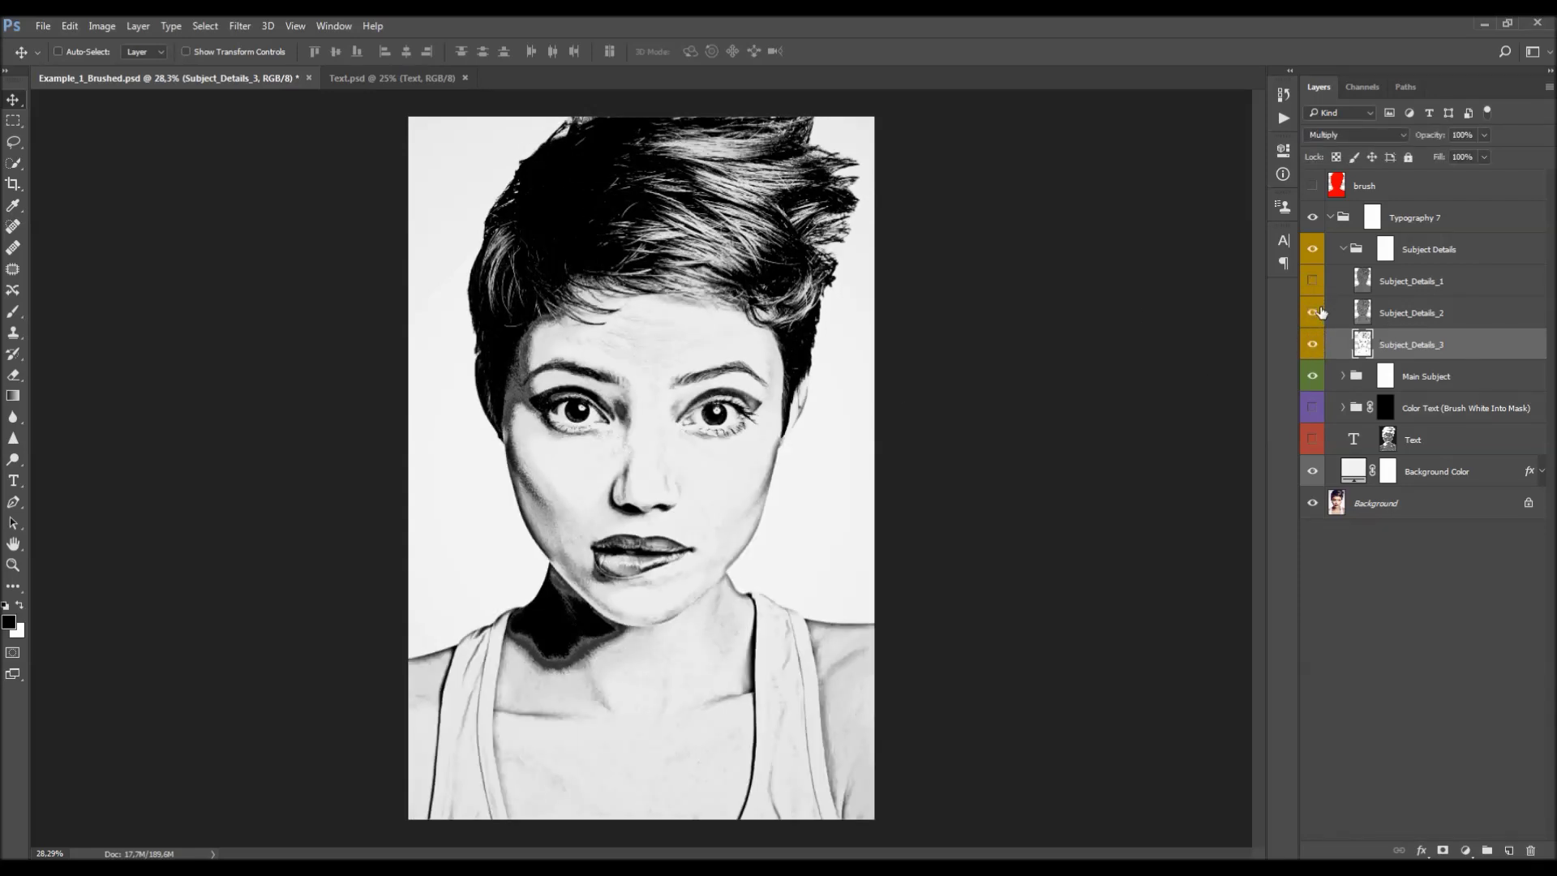
click(1313, 313)
- Try different opacity values on the Subject_Details_2 layer and toggle its visibility to compare the effect
click(1387, 316)
click(1461, 135)
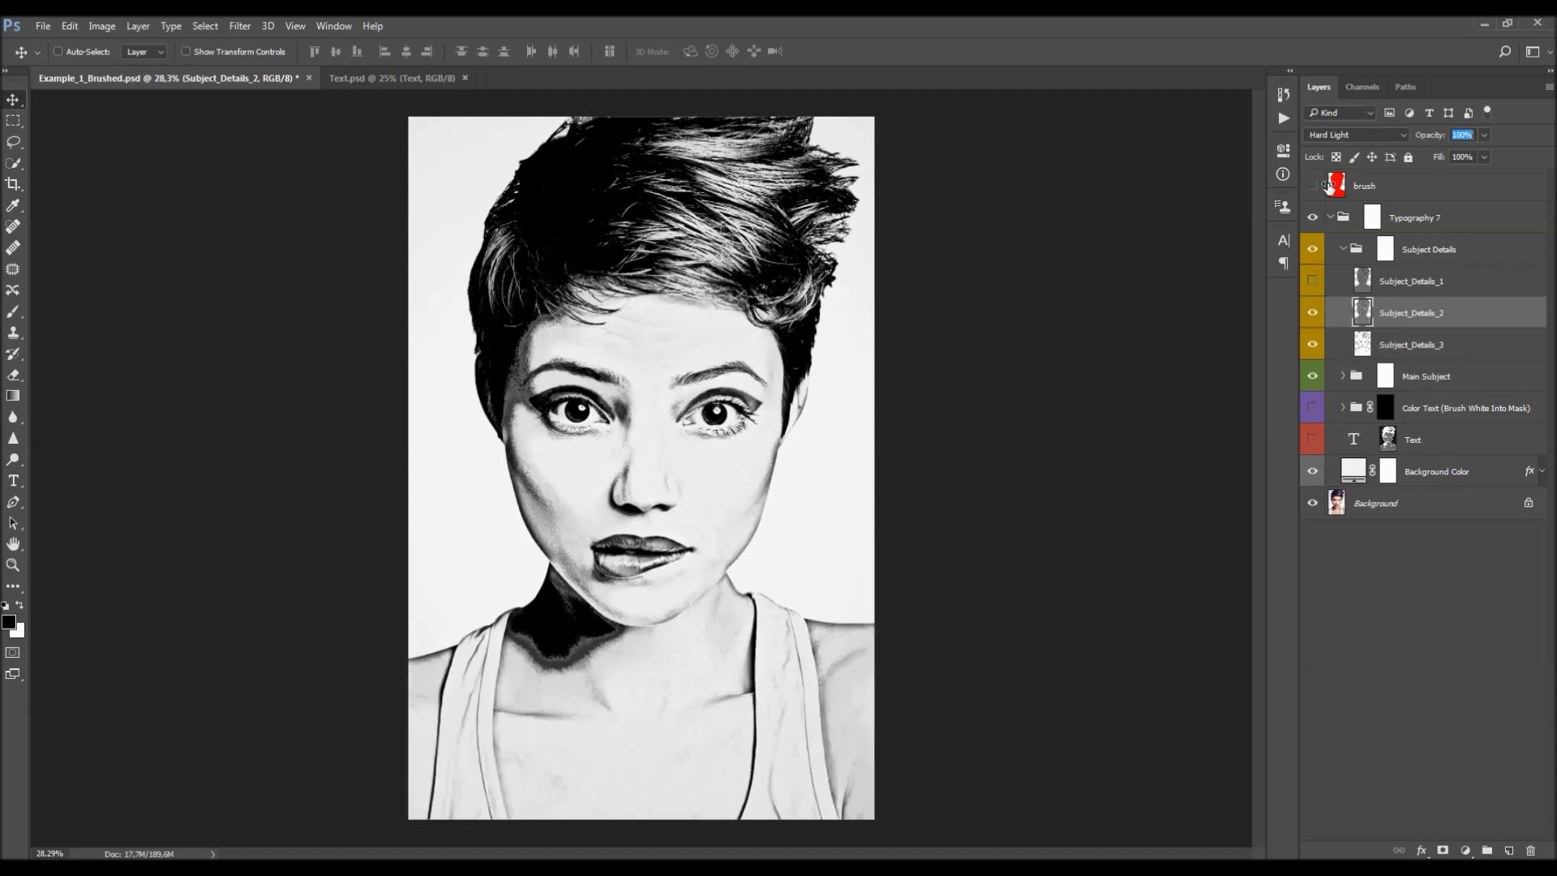
click(1432, 135)
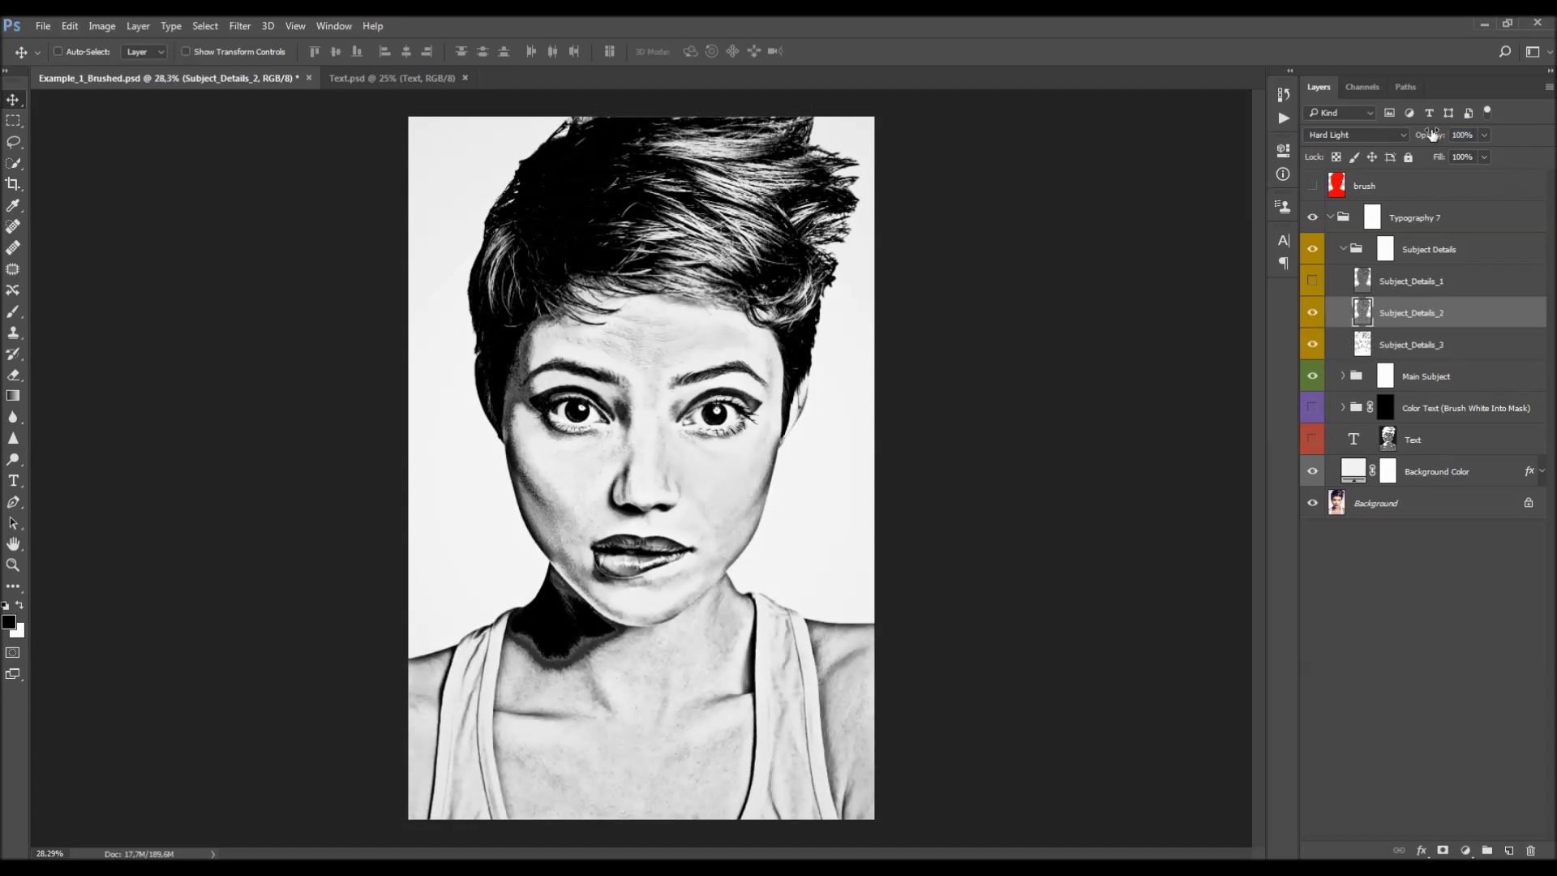
drag(1434, 137, 1553, 170)
click(1464, 156)
mouse_move(1410, 163)
mouse_down()
mouse_move(1476, 159)
mouse_move(1407, 156)
mouse_up()
drag(1065, 201, 1099, 209)
click(1313, 313)
click(1313, 313)
- Compare the portrait with Subject_Details_1 shown and hidden, leave it hidden and collapse the Subject Details group
click(1431, 281)
click(1313, 281)
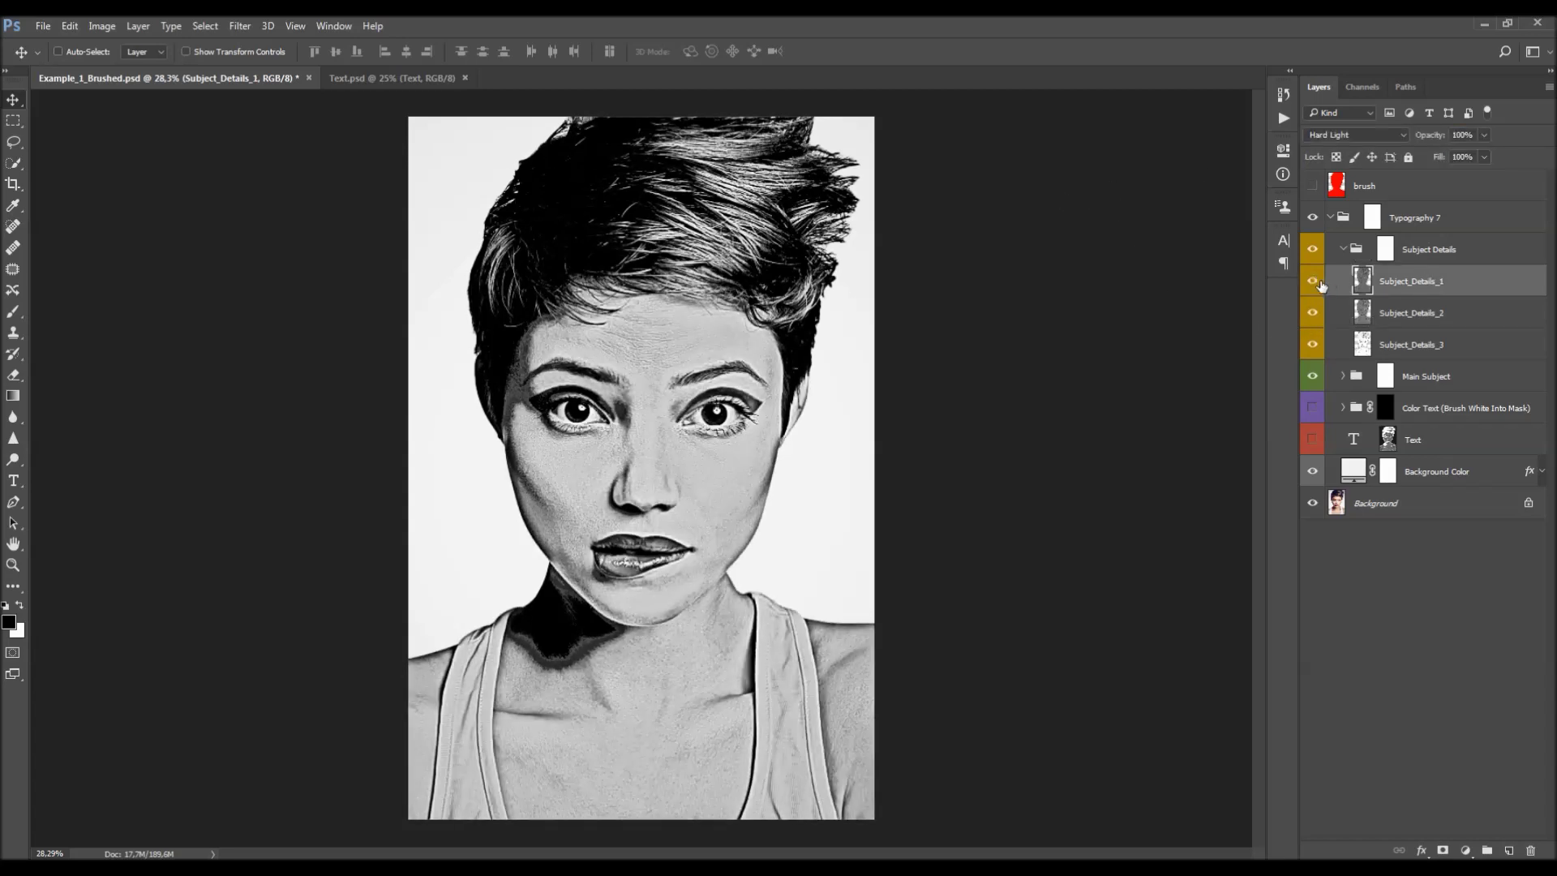
click(1314, 280)
click(1313, 281)
click(1313, 280)
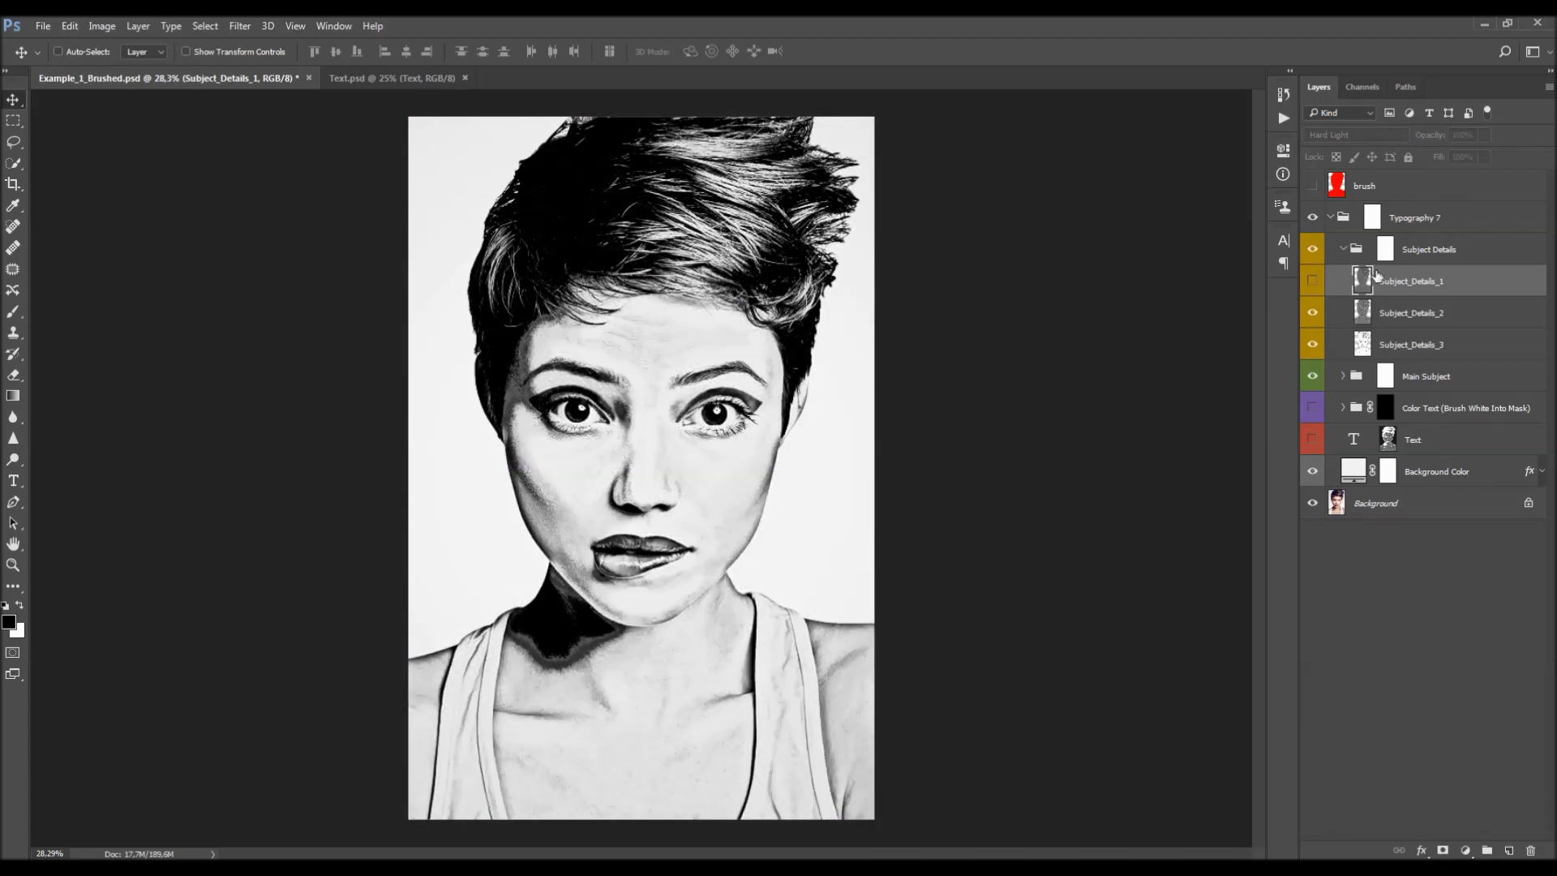
click(1343, 249)
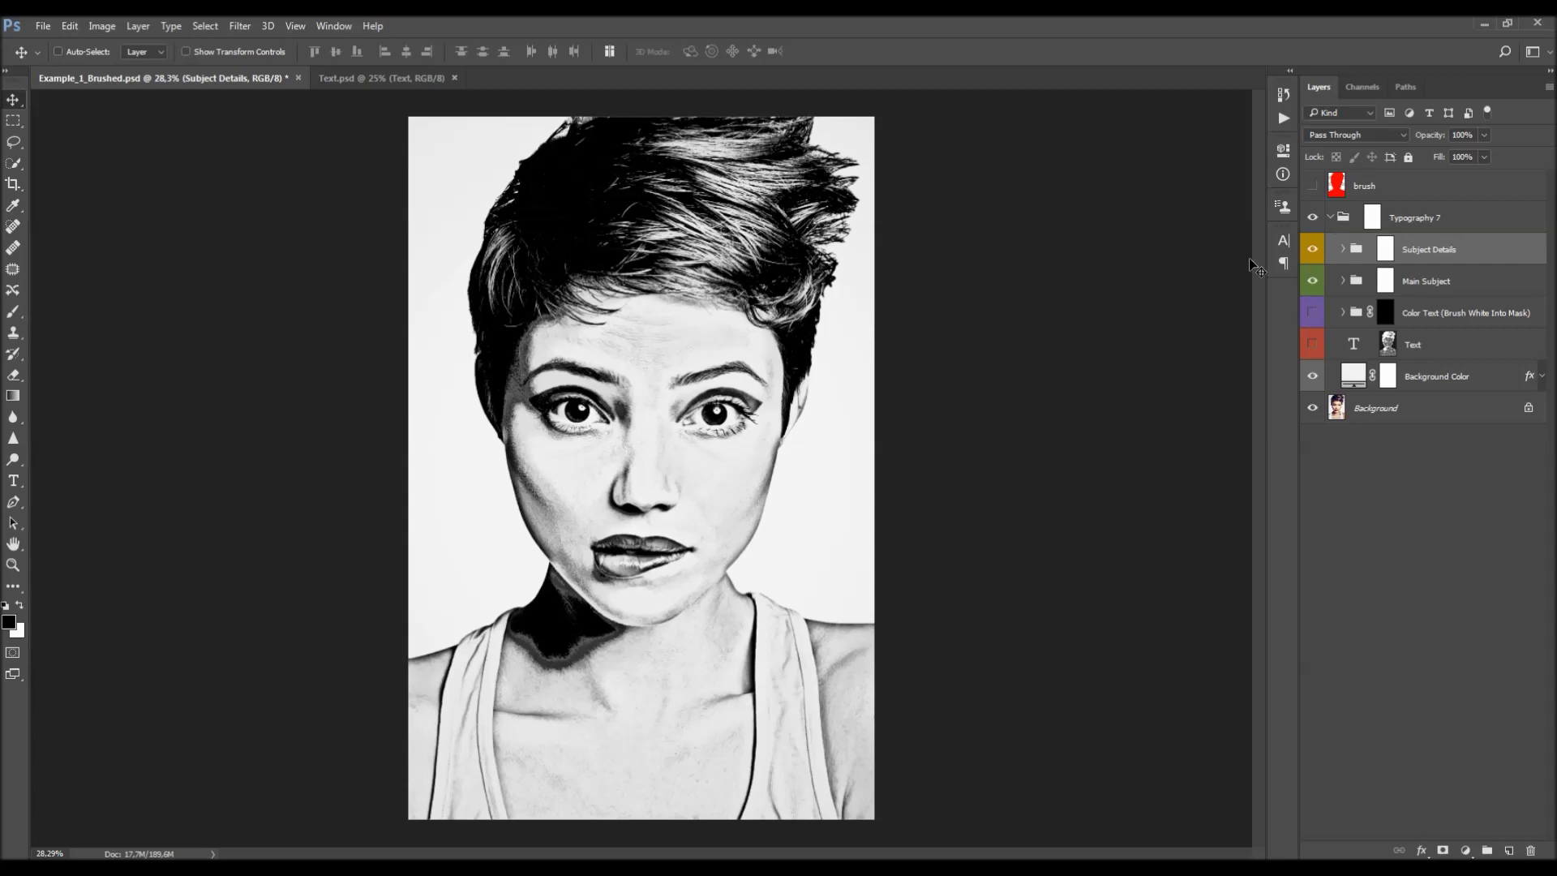
- Run the Update Settings action from the Typography 7 set and collapse the Color Text group
click(1284, 118)
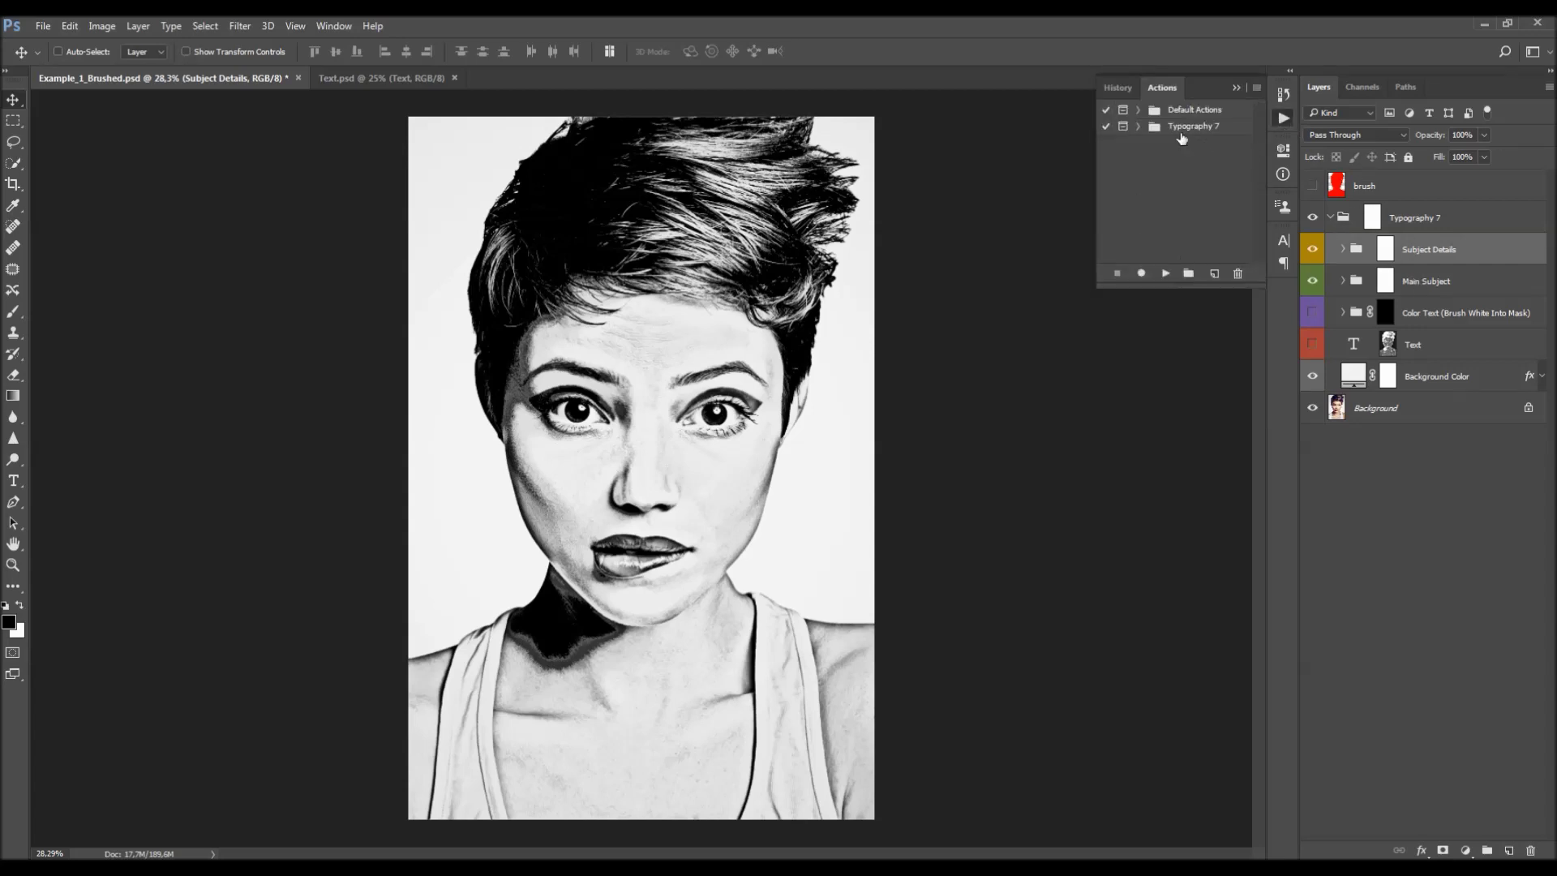
click(1138, 126)
click(1190, 162)
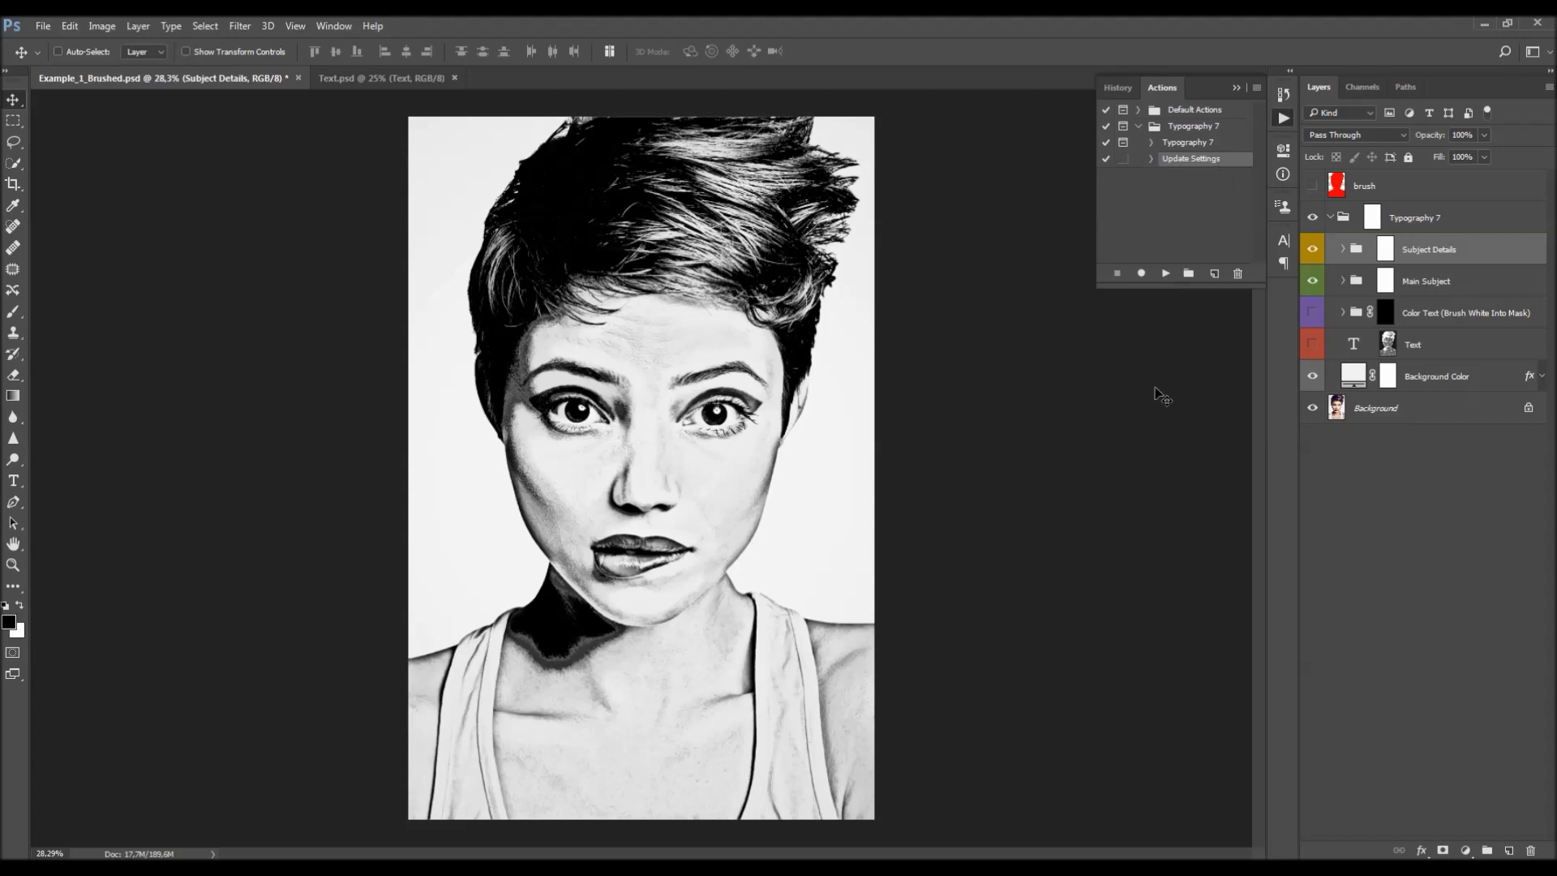
click(1165, 273)
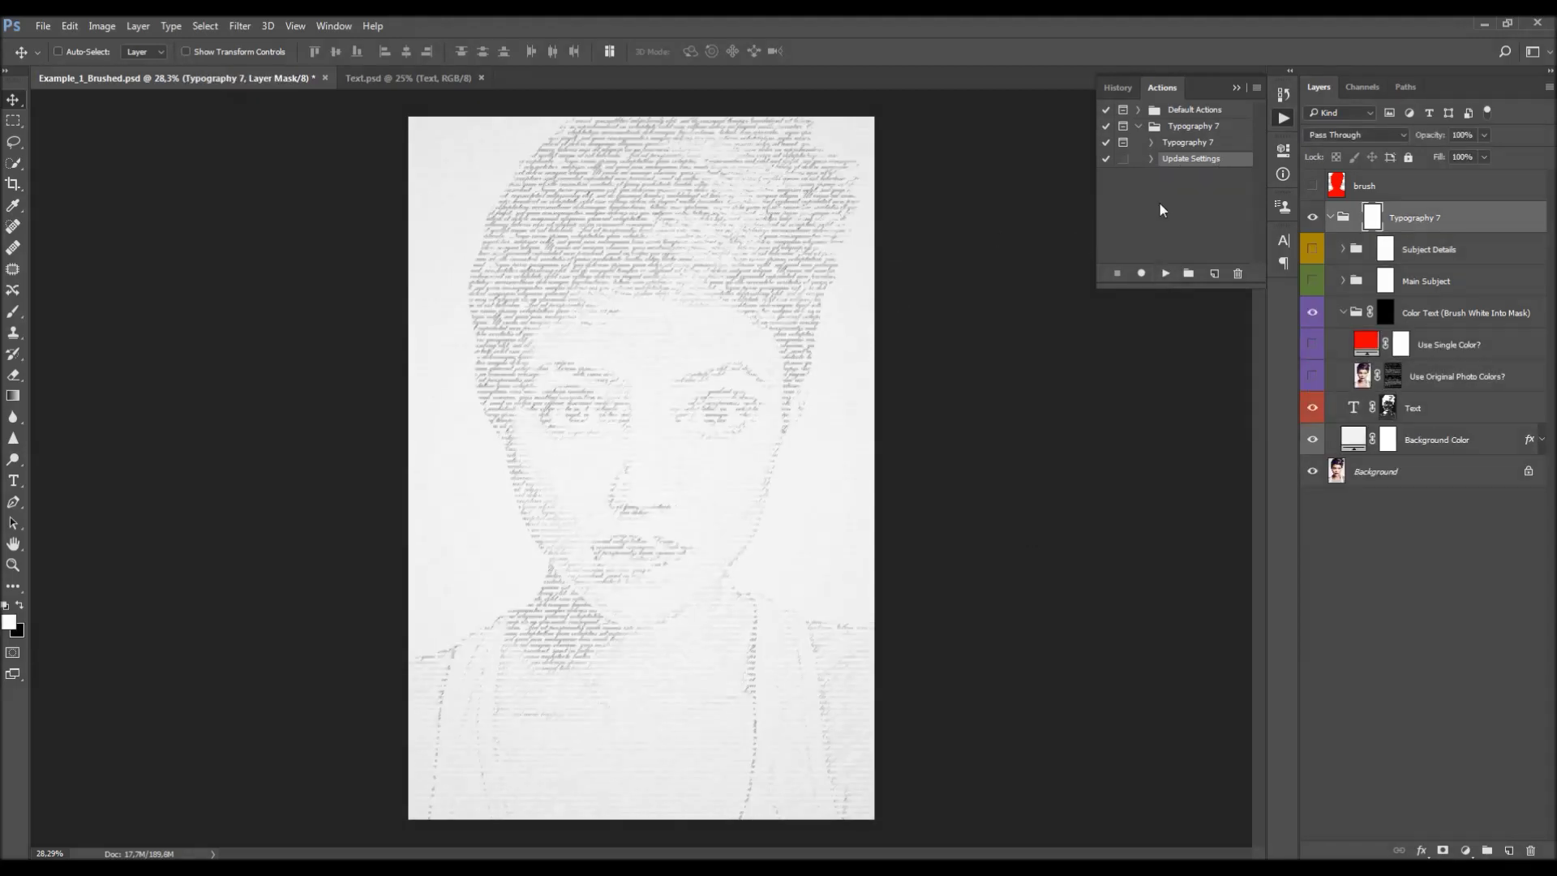
click(1237, 87)
click(1344, 312)
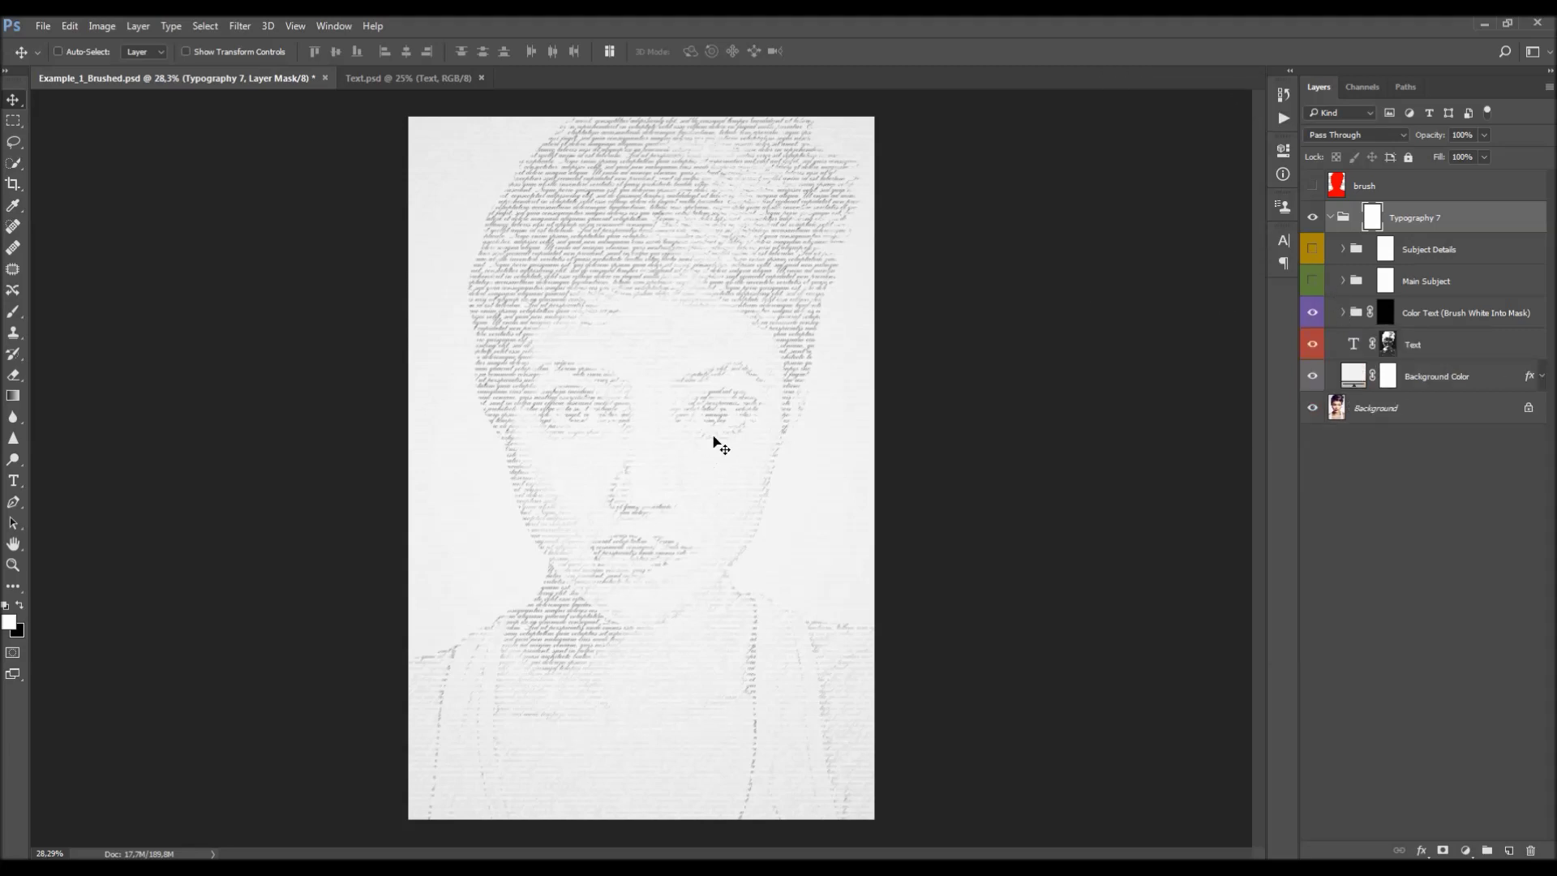
- Expand the Color Text group and examine its Use Single Color? and Use Original Photo Colors? layers
scroll(689, 456, down, 1)
scroll(680, 478, up, 2)
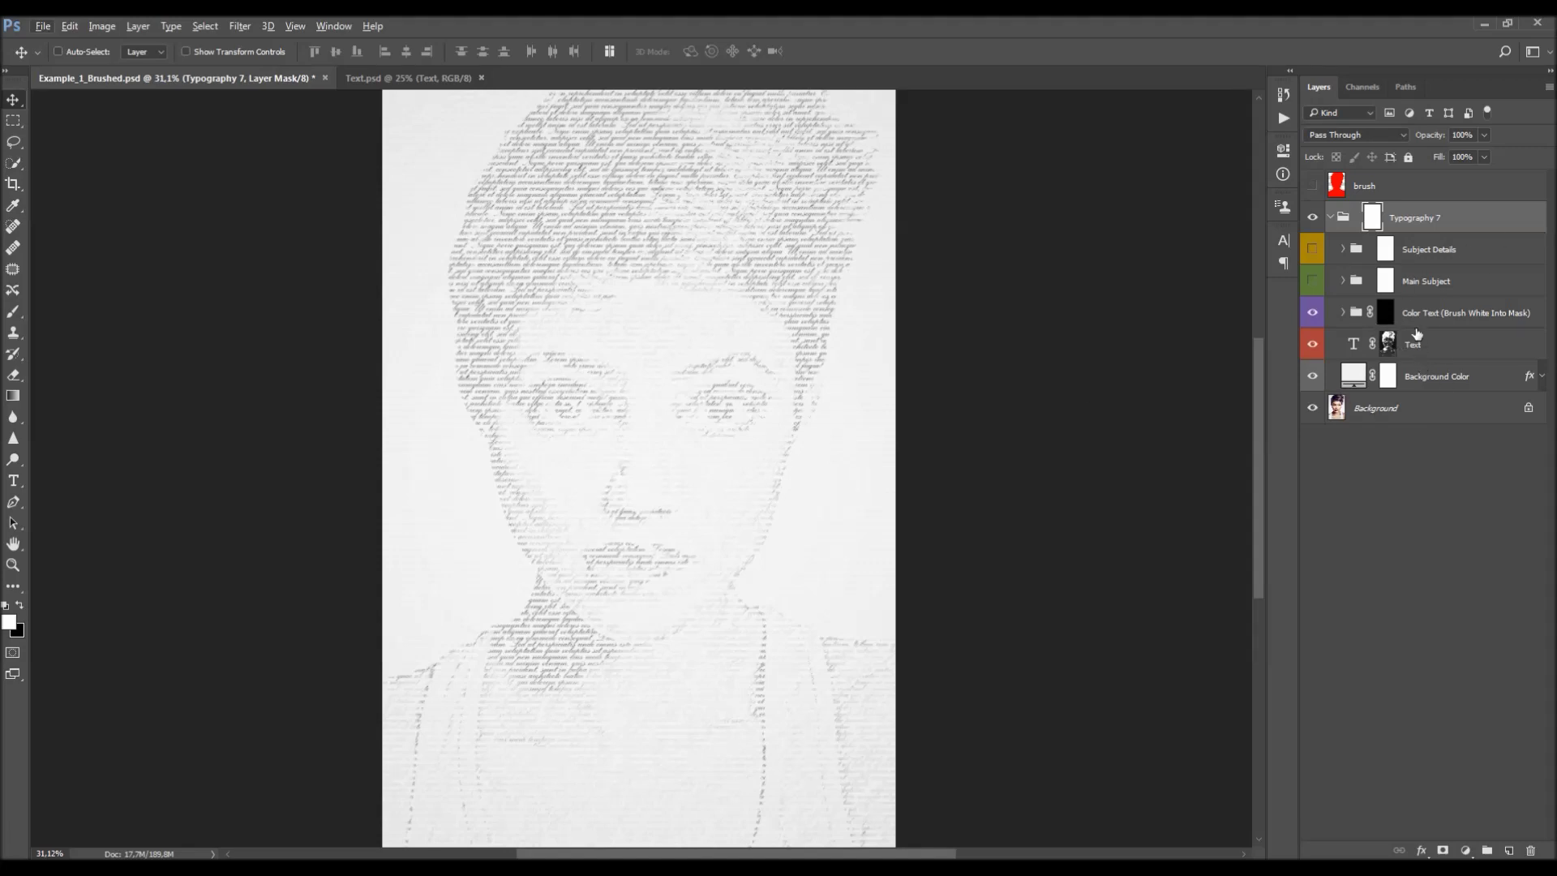
click(1347, 307)
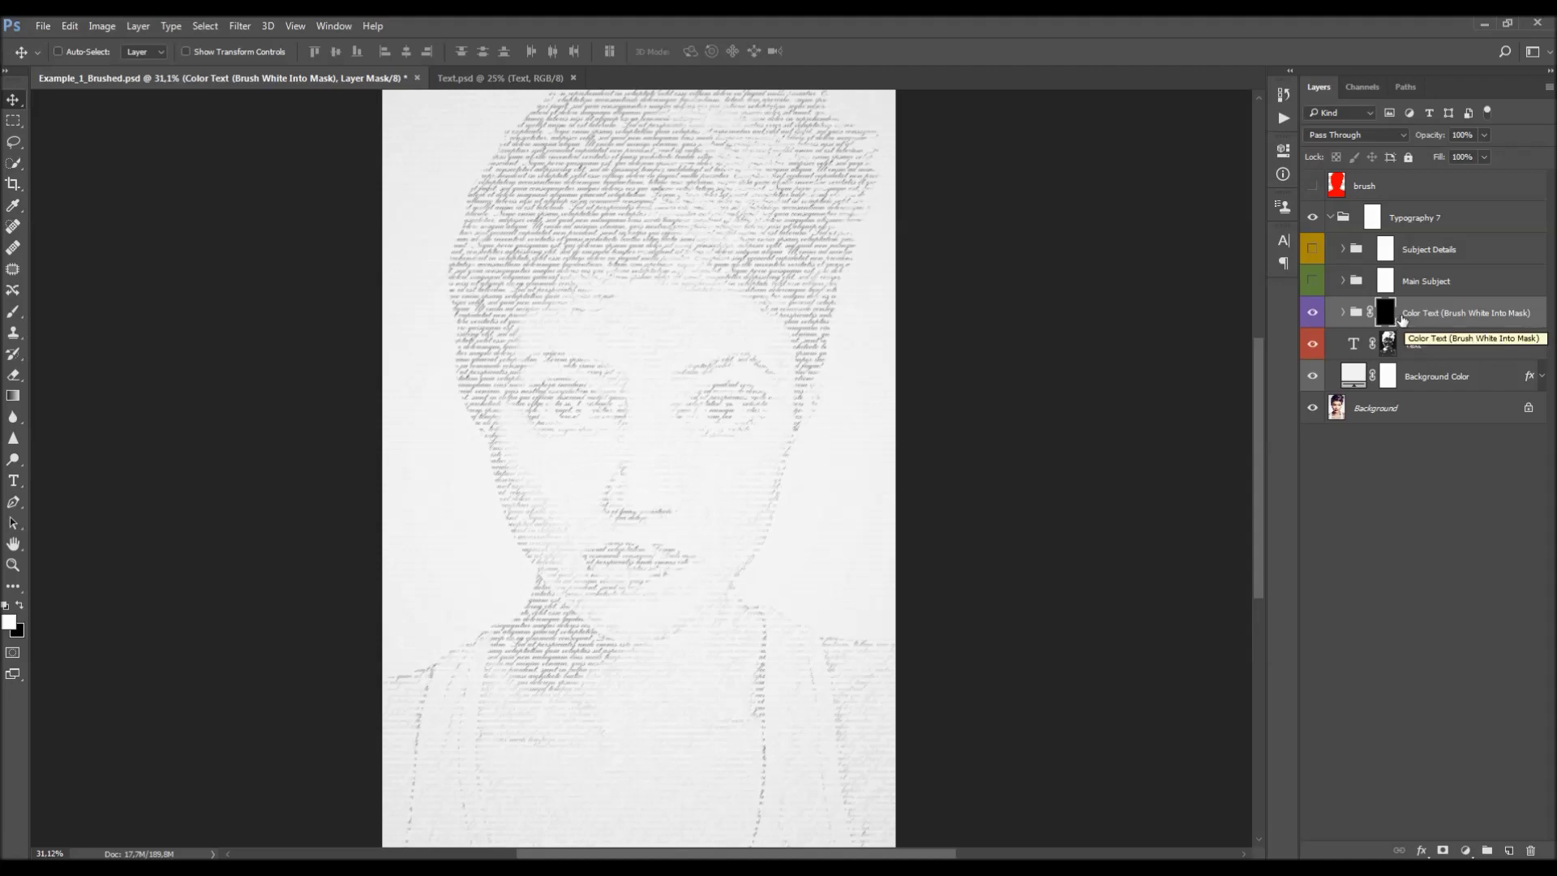
click(1343, 313)
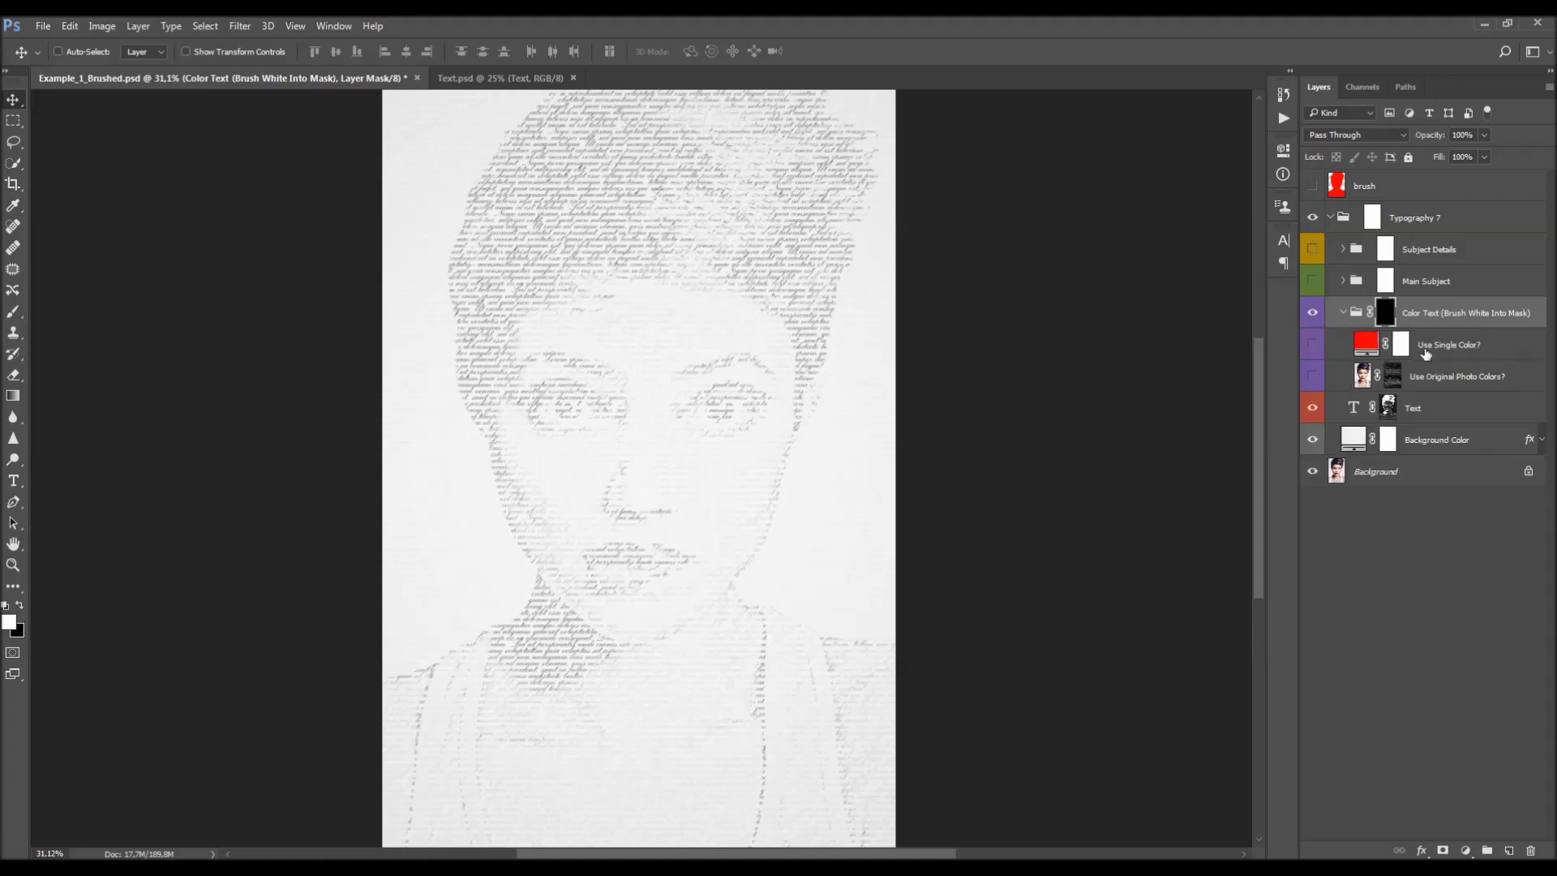
click(1372, 346)
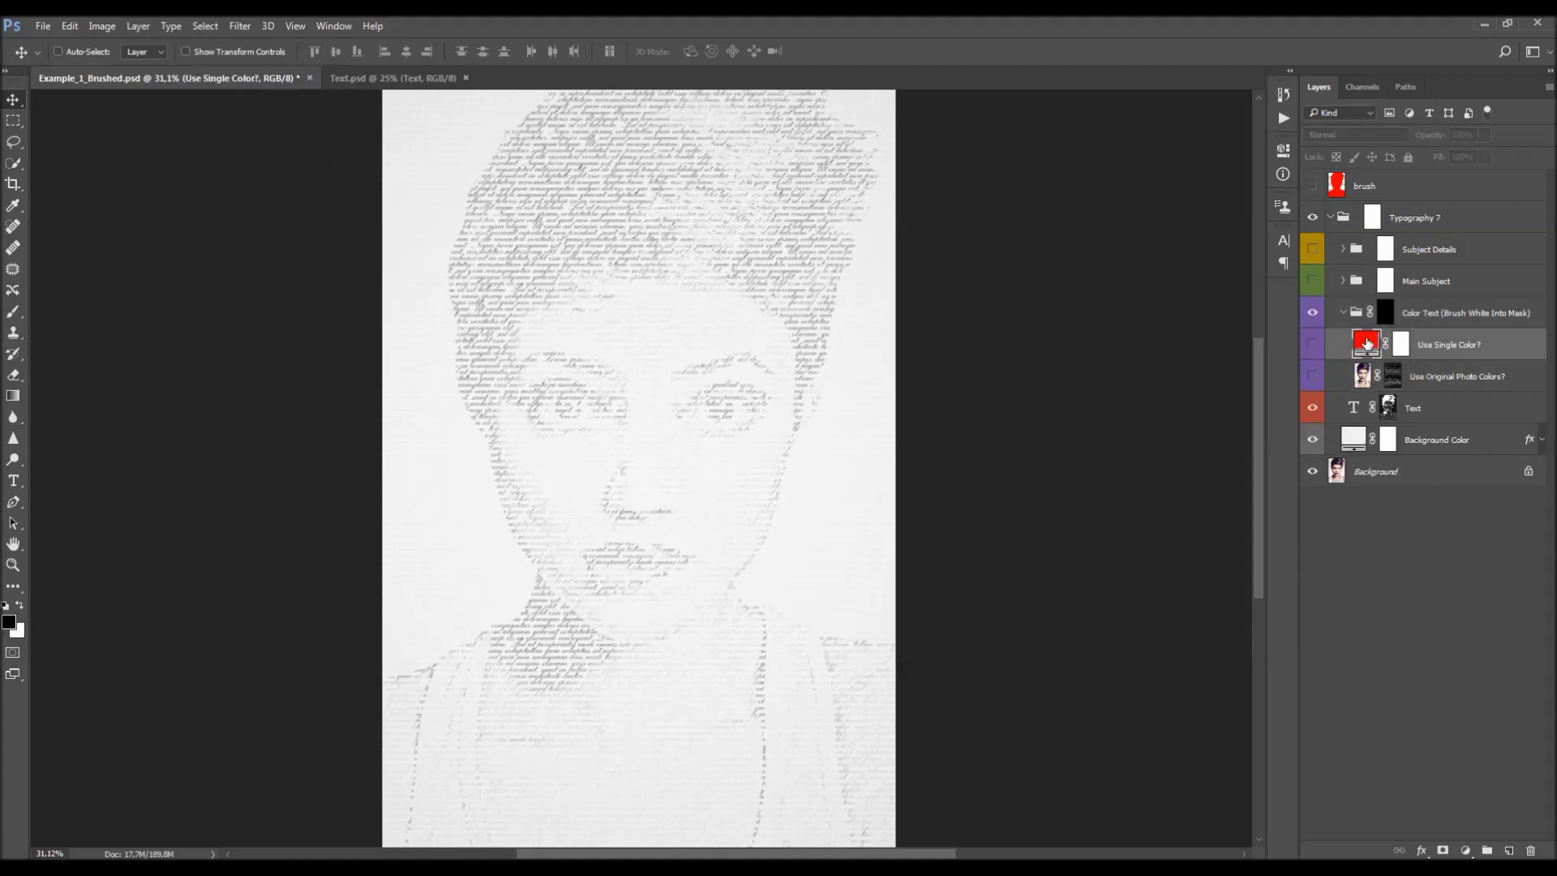
click(1424, 377)
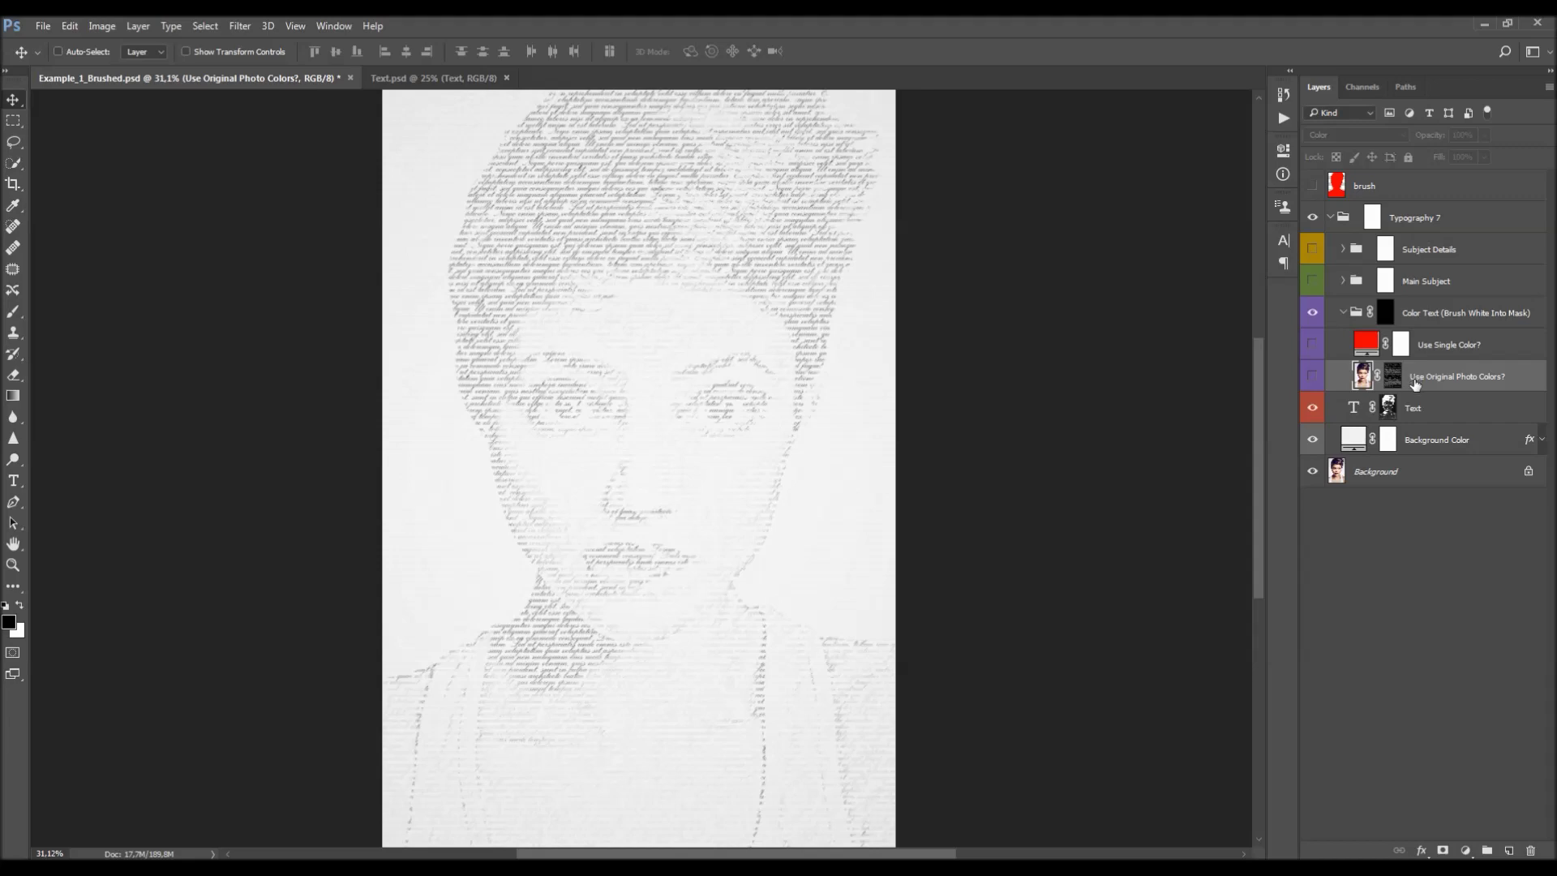
click(1433, 348)
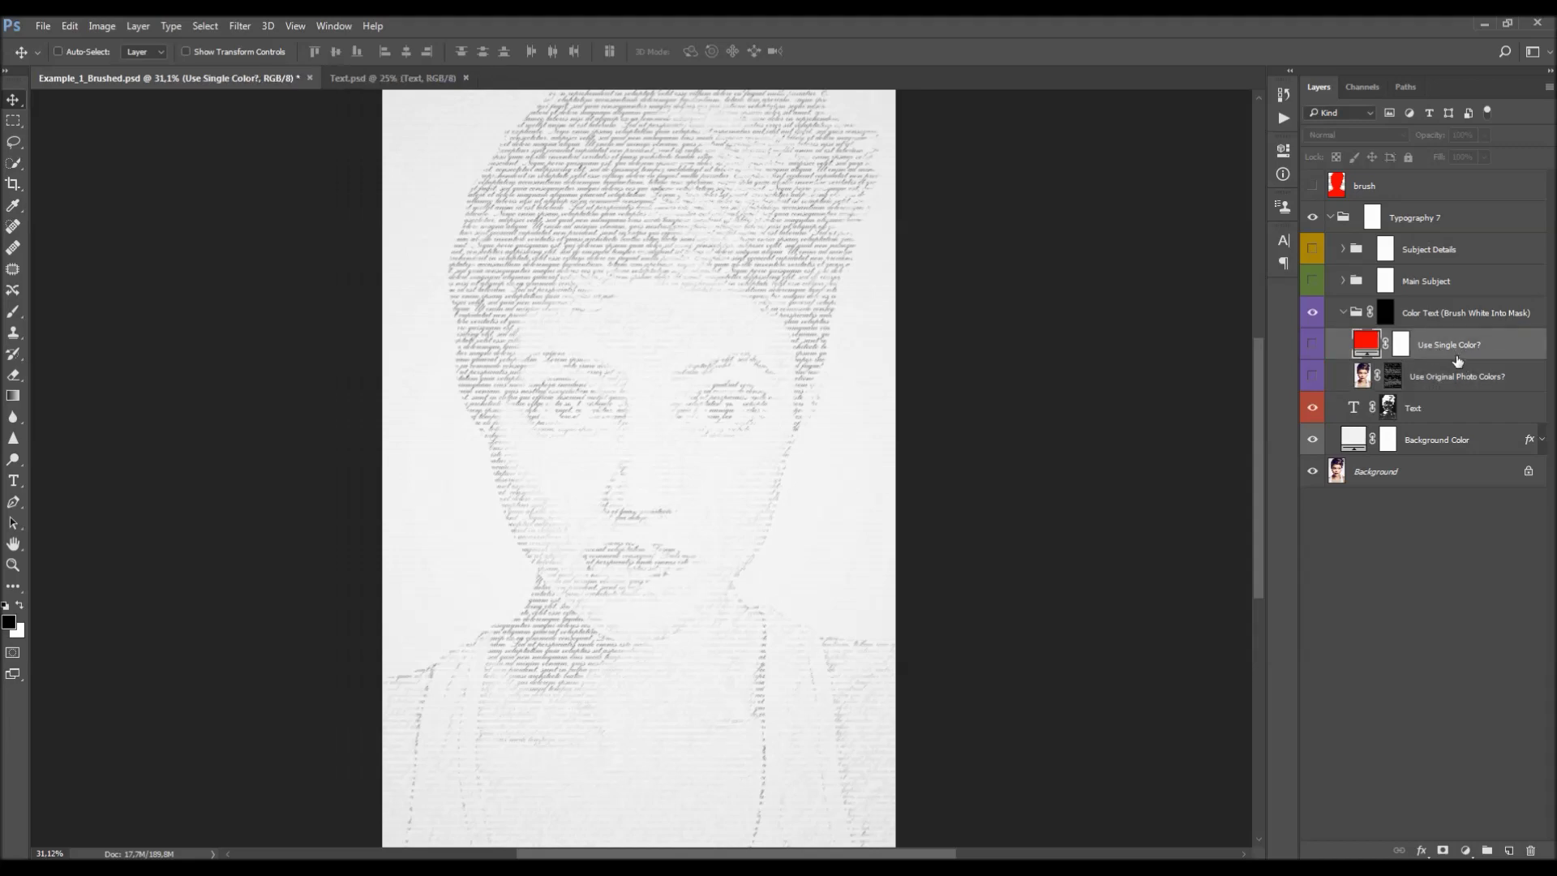
- Turn on the Use Single Color? layer and brush white over the hair in the Color Text group's mask
click(1387, 313)
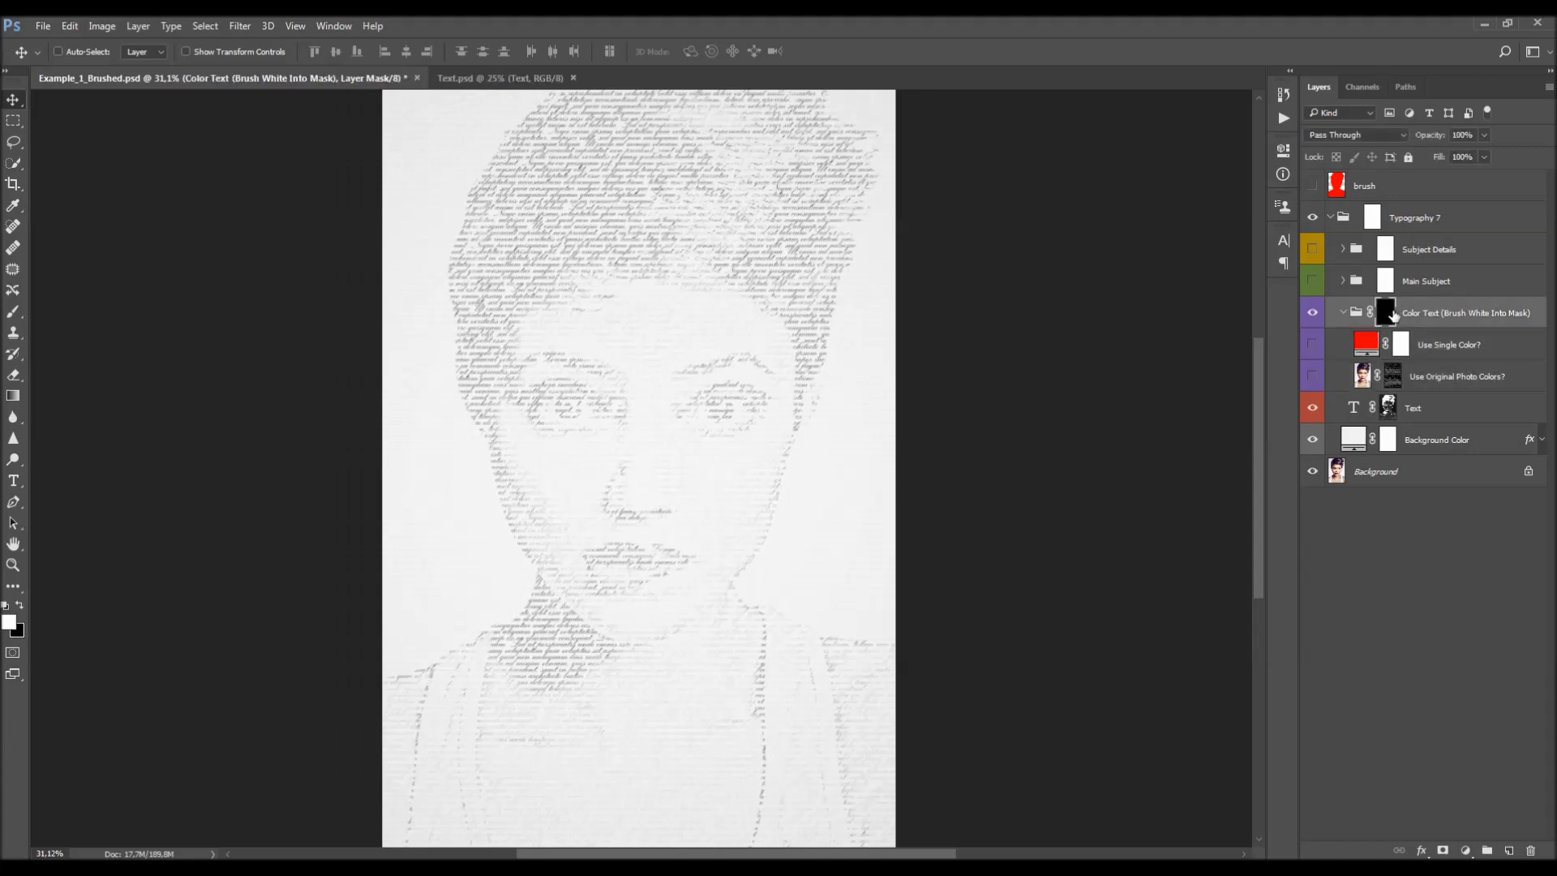
click(1318, 375)
click(1316, 371)
key(b)
mouse_move(552, 241)
mouse_down()
mouse_move(511, 203)
mouse_move(562, 239)
mouse_move(660, 249)
mouse_move(825, 201)
mouse_up()
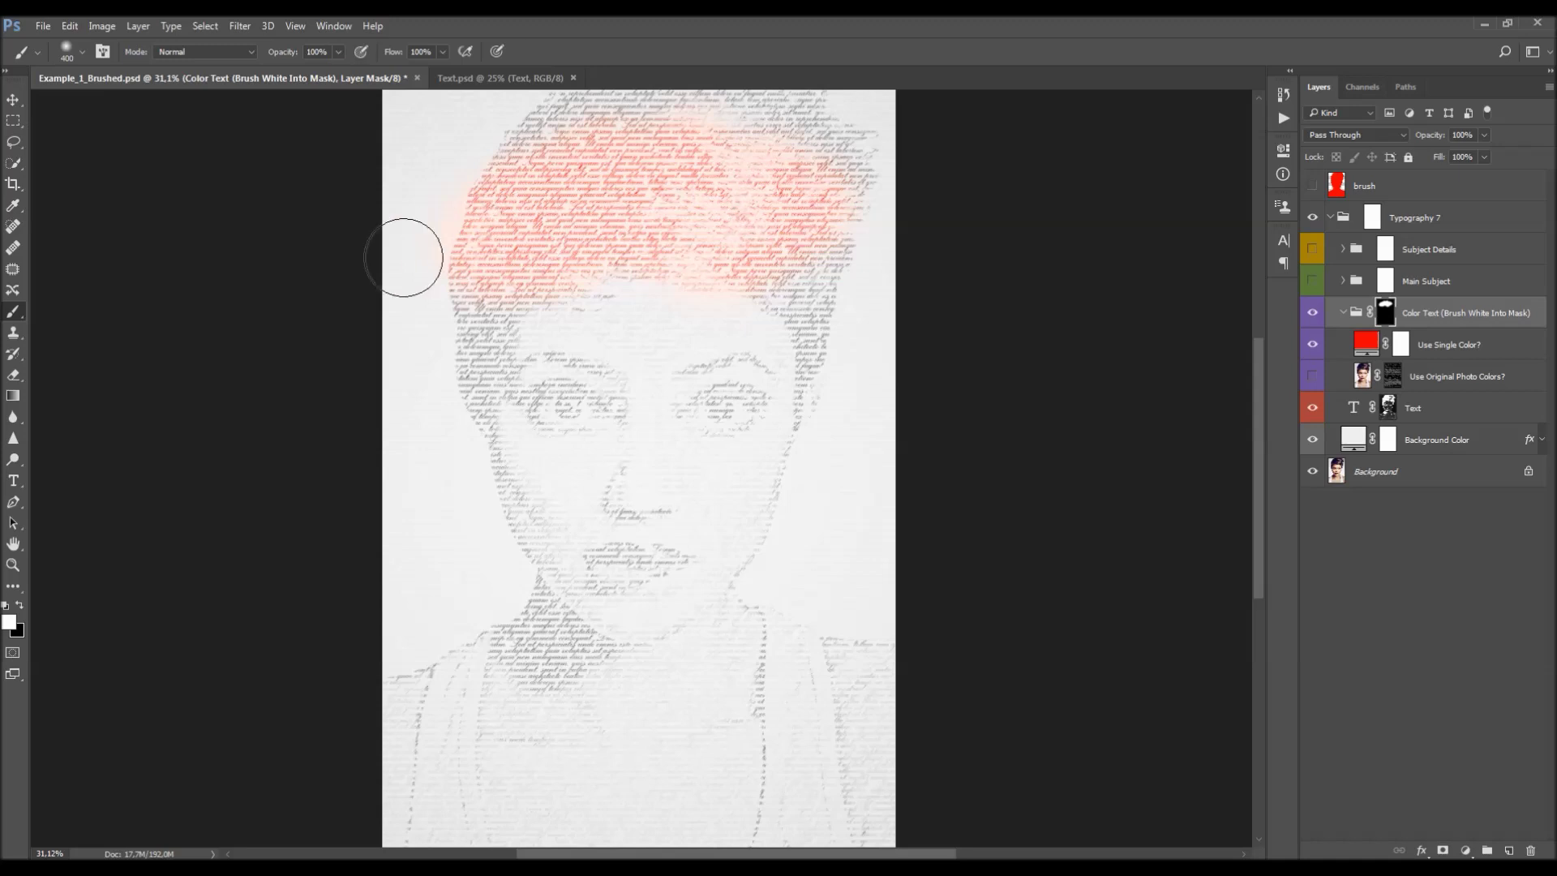
- Try green, #1bc32f, as the fill of the Use Single Color? layer and discard the change
double_click(1373, 345)
click(1043, 382)
drag(1094, 528, 1095, 458)
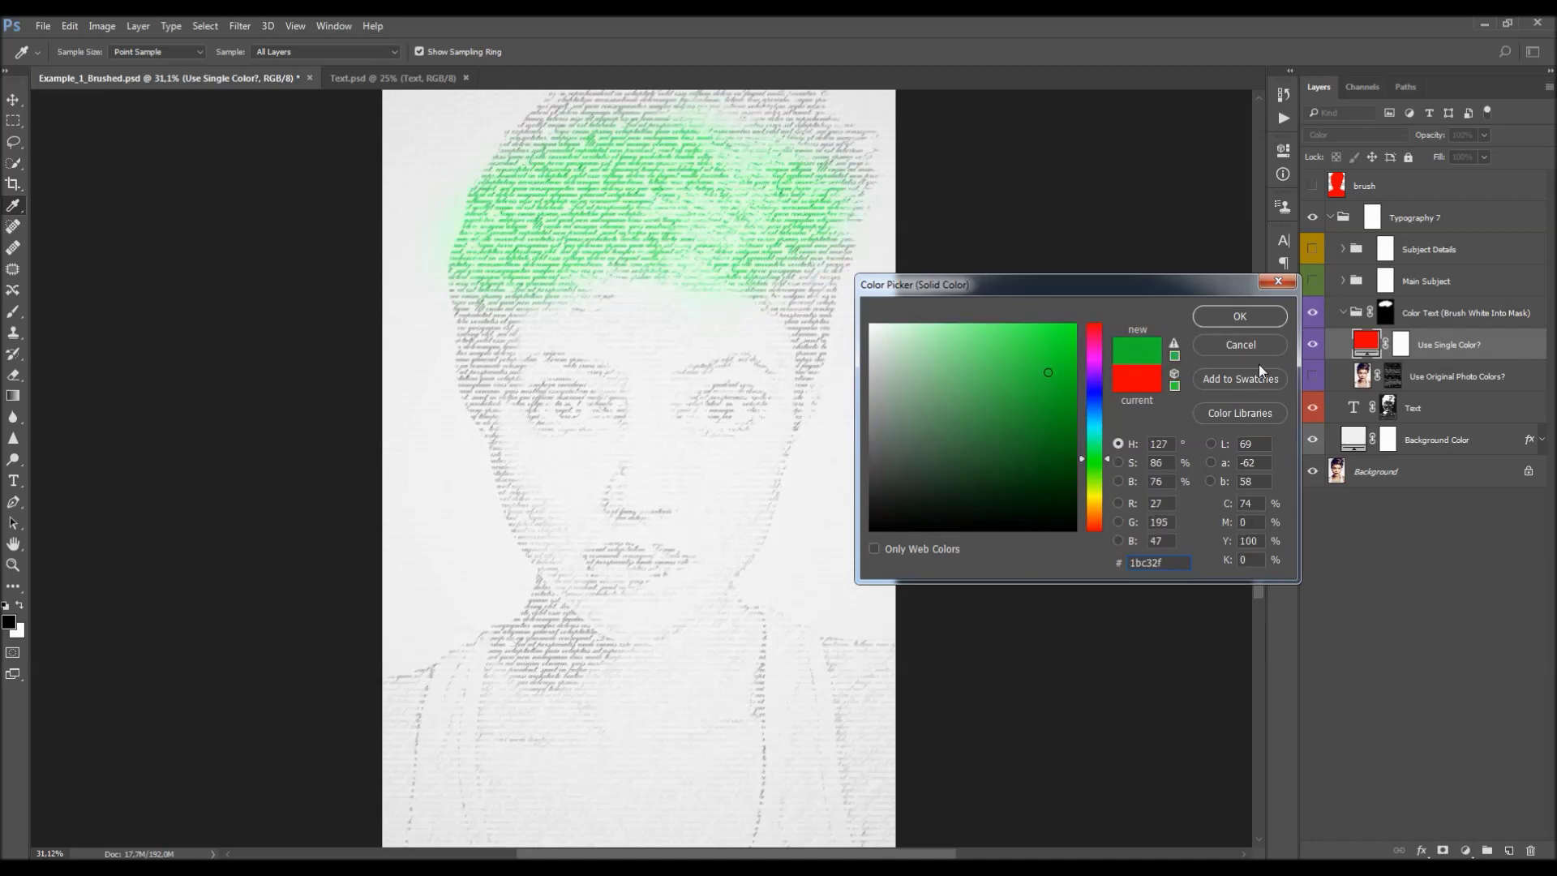
click(1267, 346)
- Hide Use Single Color?, show Use Original Photo Colors? and ready the Color Text group's mask for painting with white
click(1314, 345)
click(1385, 313)
key(d)
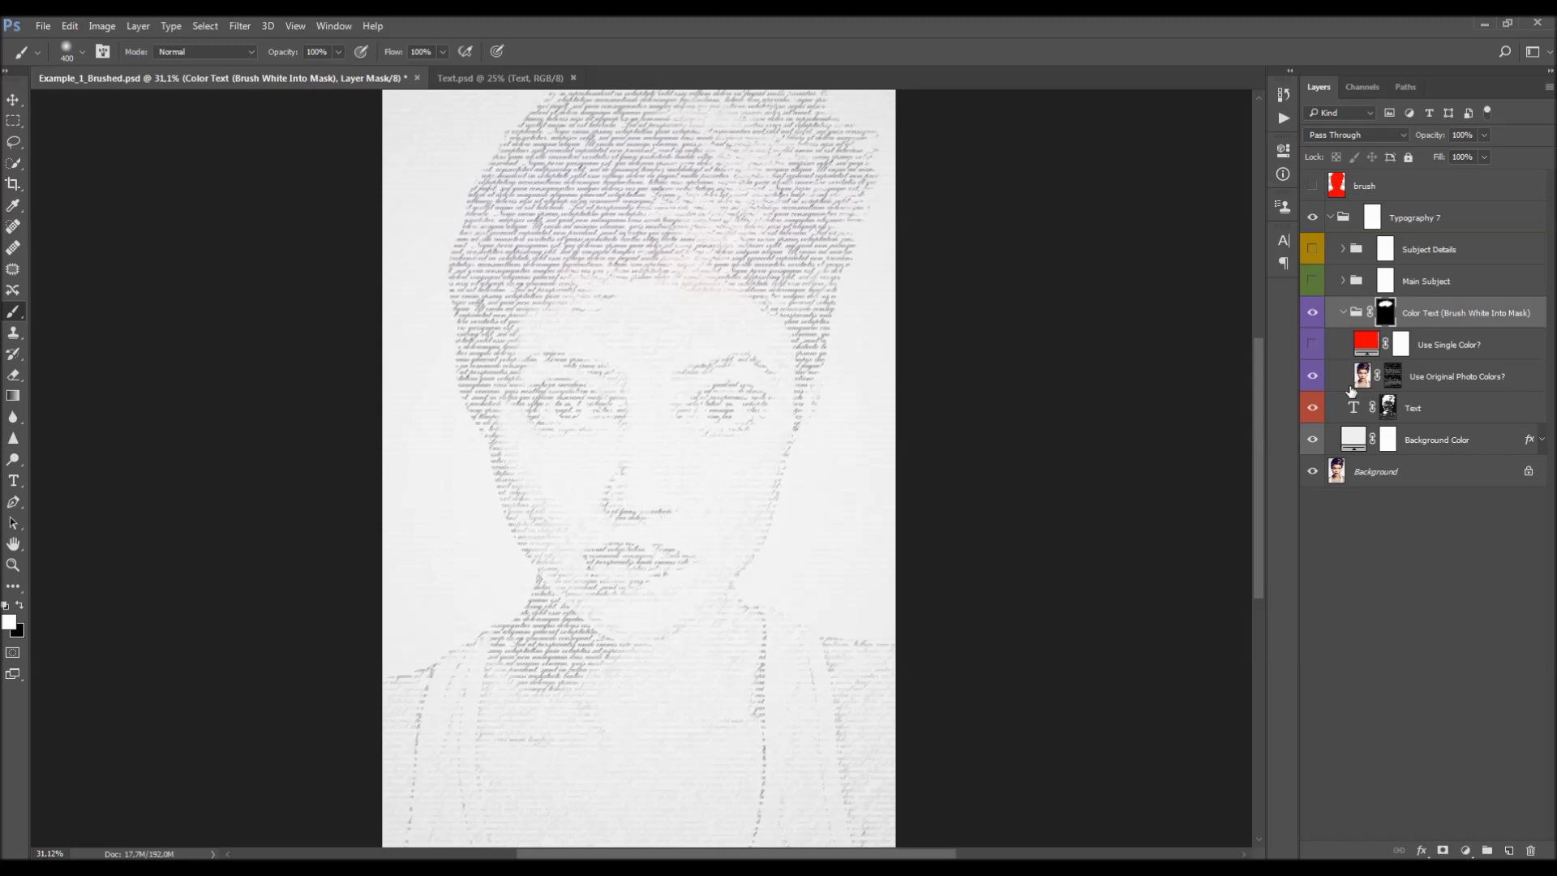
- Brush white over the rest of the portrait in the Color Text group's mask and preview Use Original Photo Colors? with its mask disabled
mouse_move(687, 296)
mouse_down()
mouse_move(877, 271)
mouse_move(732, 500)
mouse_move(495, 692)
mouse_move(853, 674)
mouse_move(938, 789)
mouse_up()
alt+click(1392, 378)
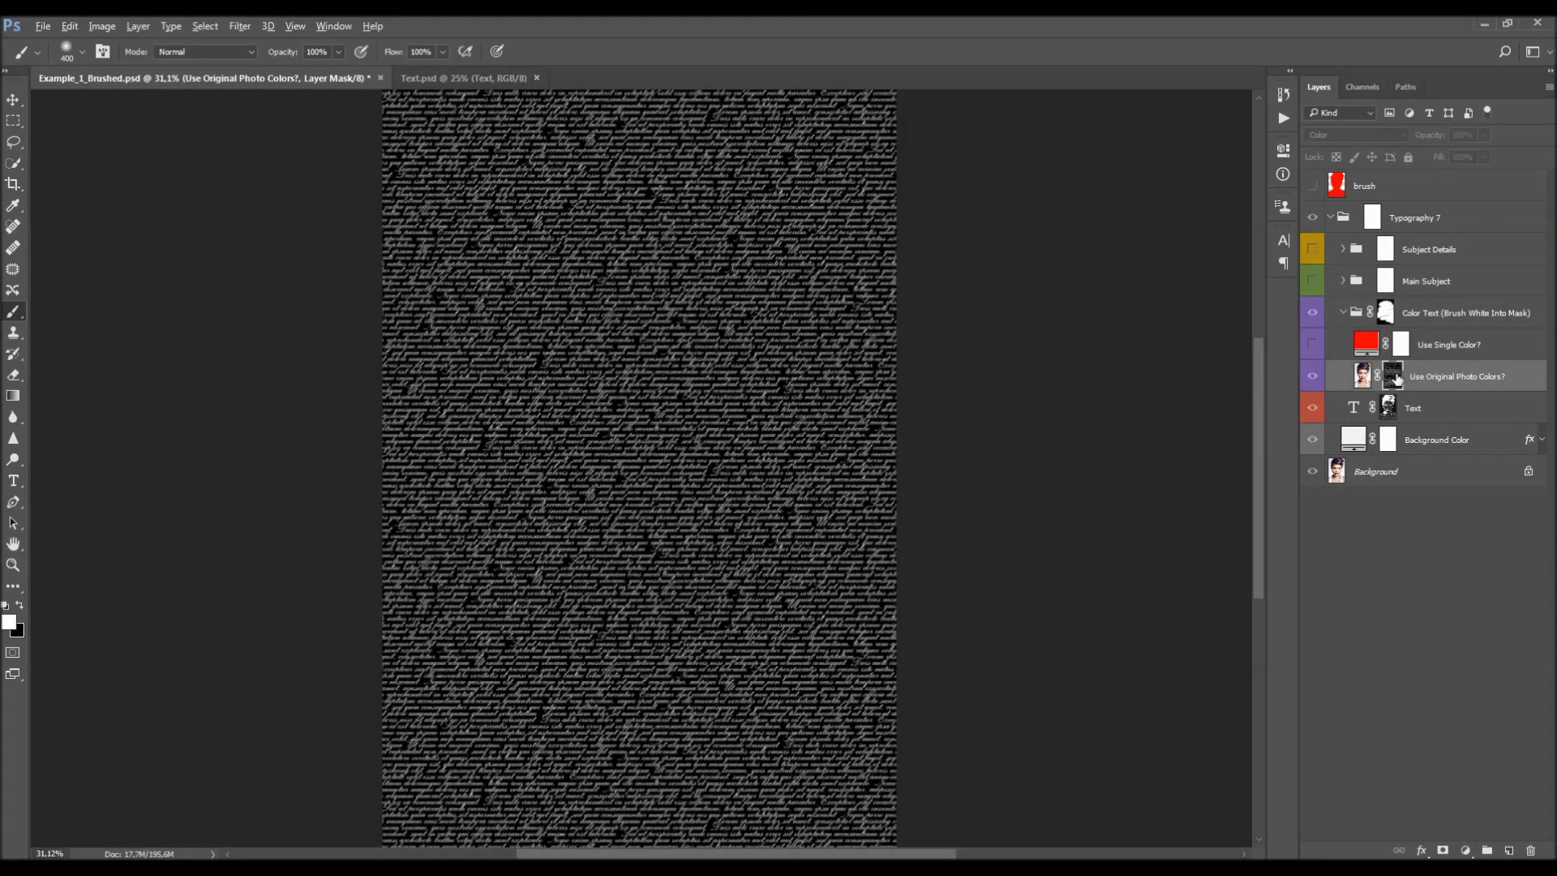
alt+click(1394, 378)
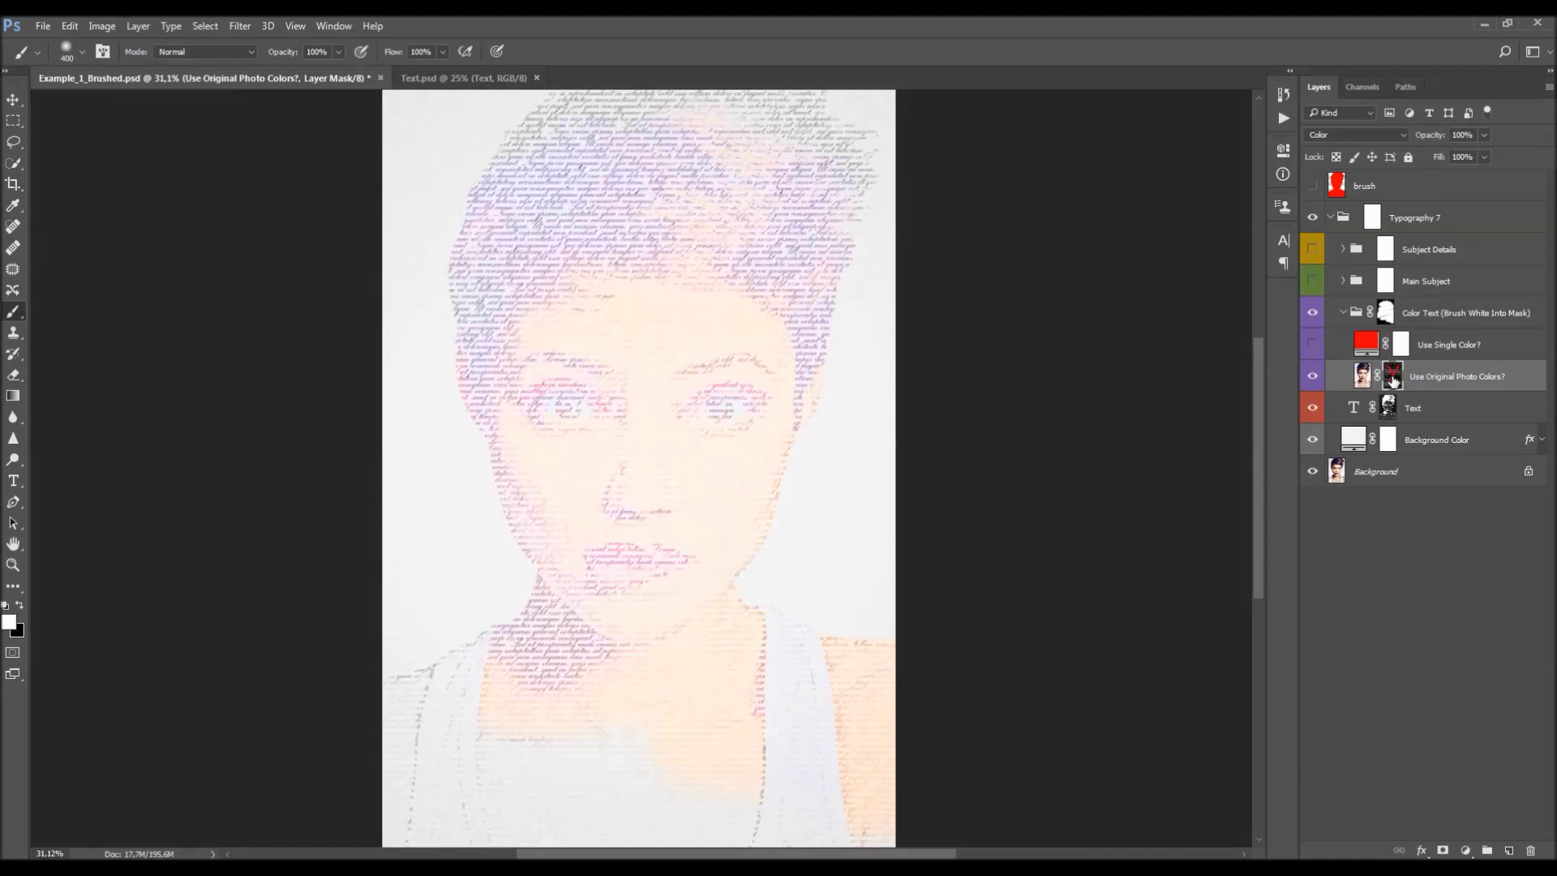
scroll(633, 487, down, 1)
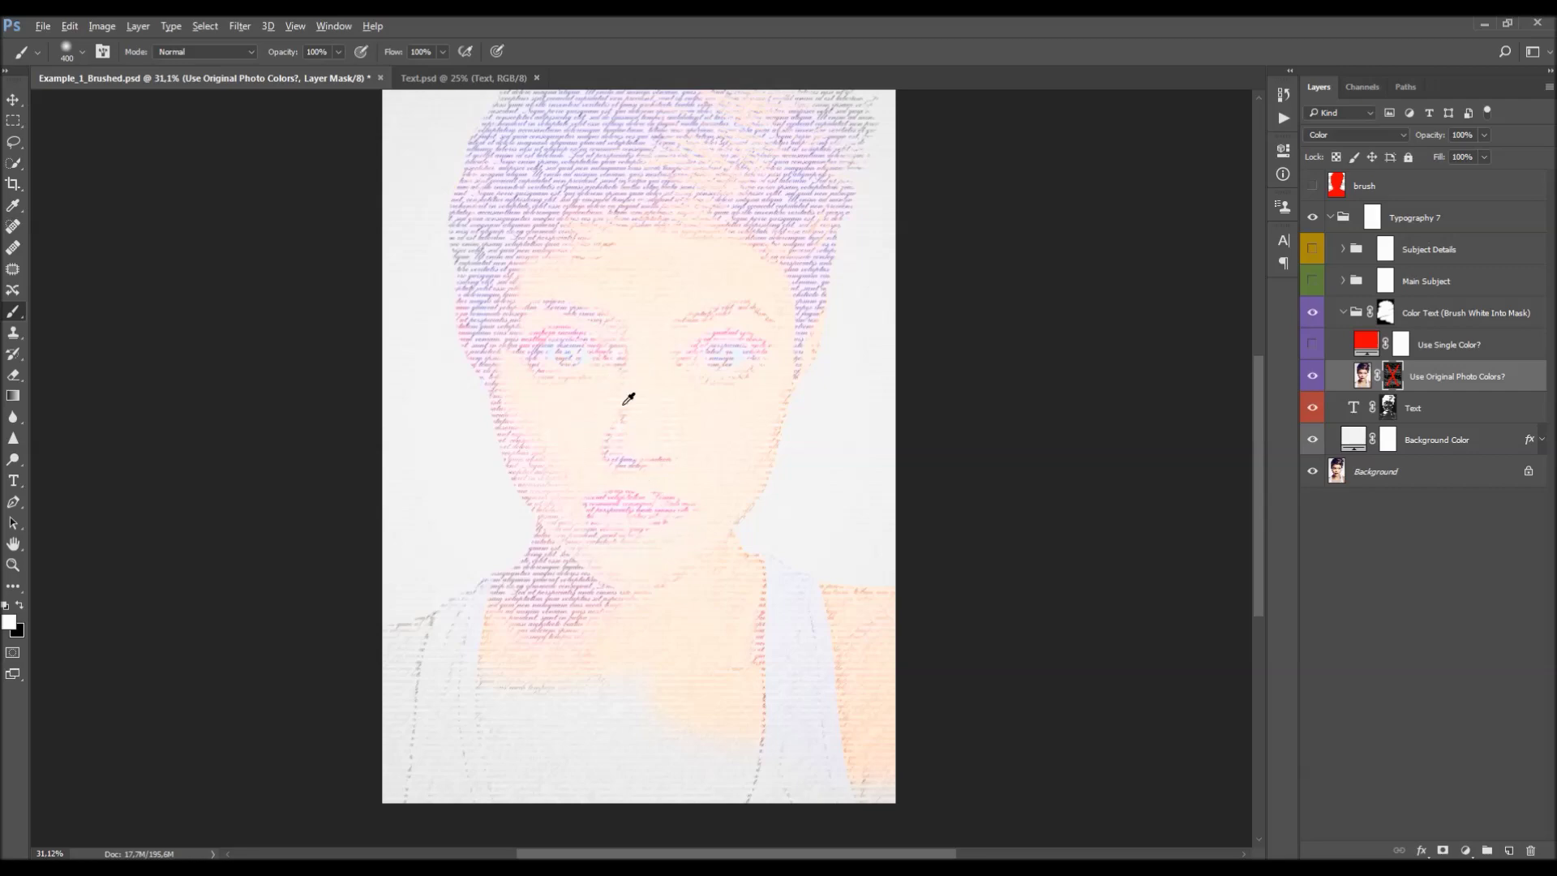
scroll(629, 398, up, 4)
scroll(654, 399, down, 5)
scroll(661, 394, up, 1)
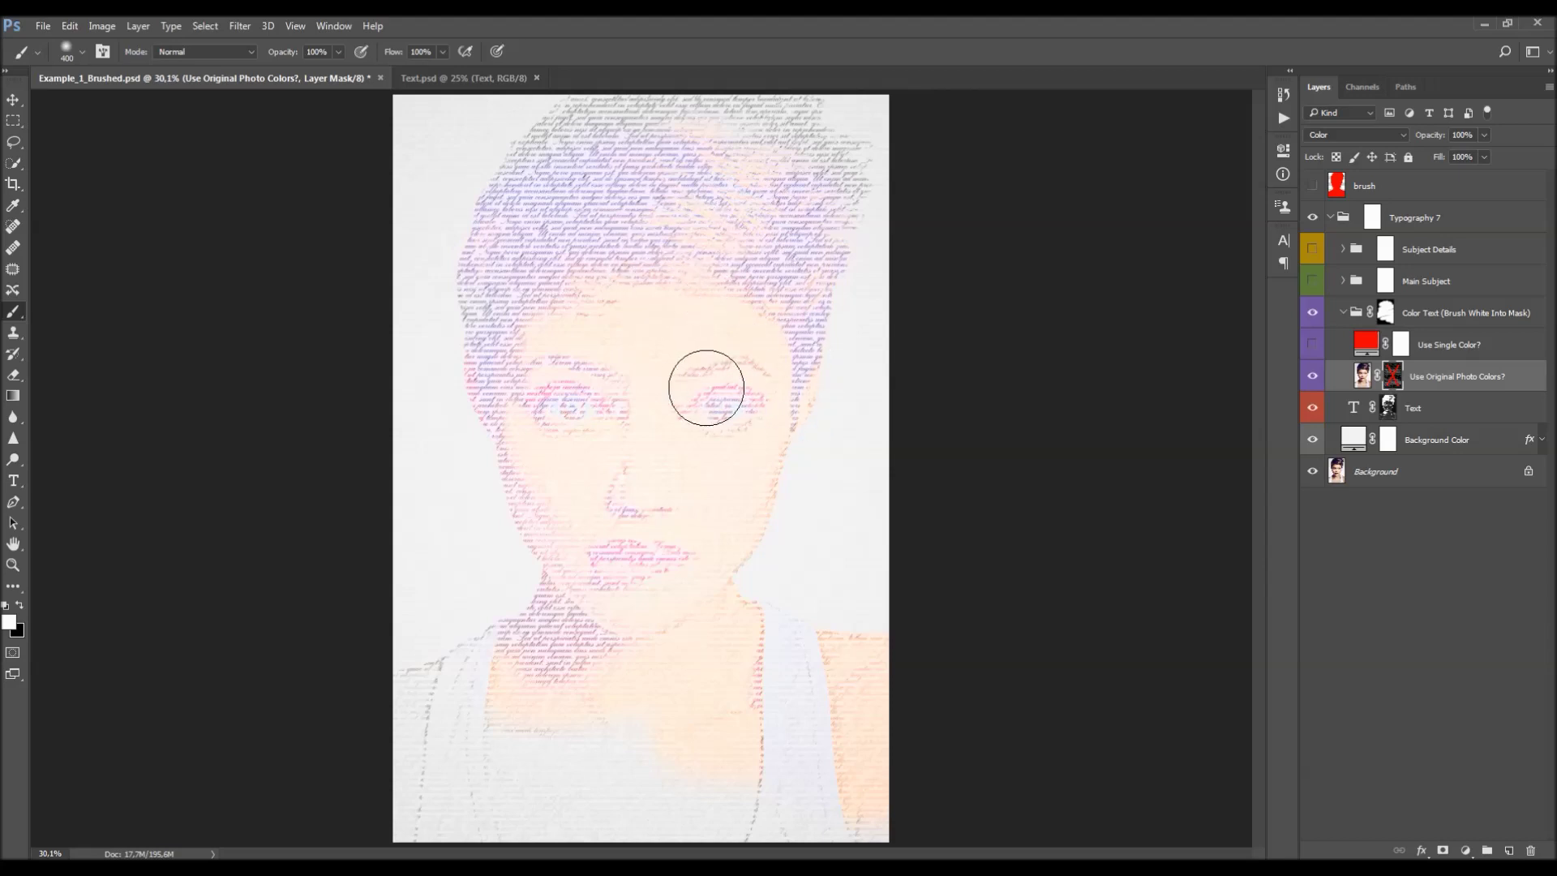
shift+click(1395, 373)
- Fill the Color Text group's mask with black and ready white for painting
click(1385, 315)
key(x)
key(shift+F5)
key(Return)
key(x)
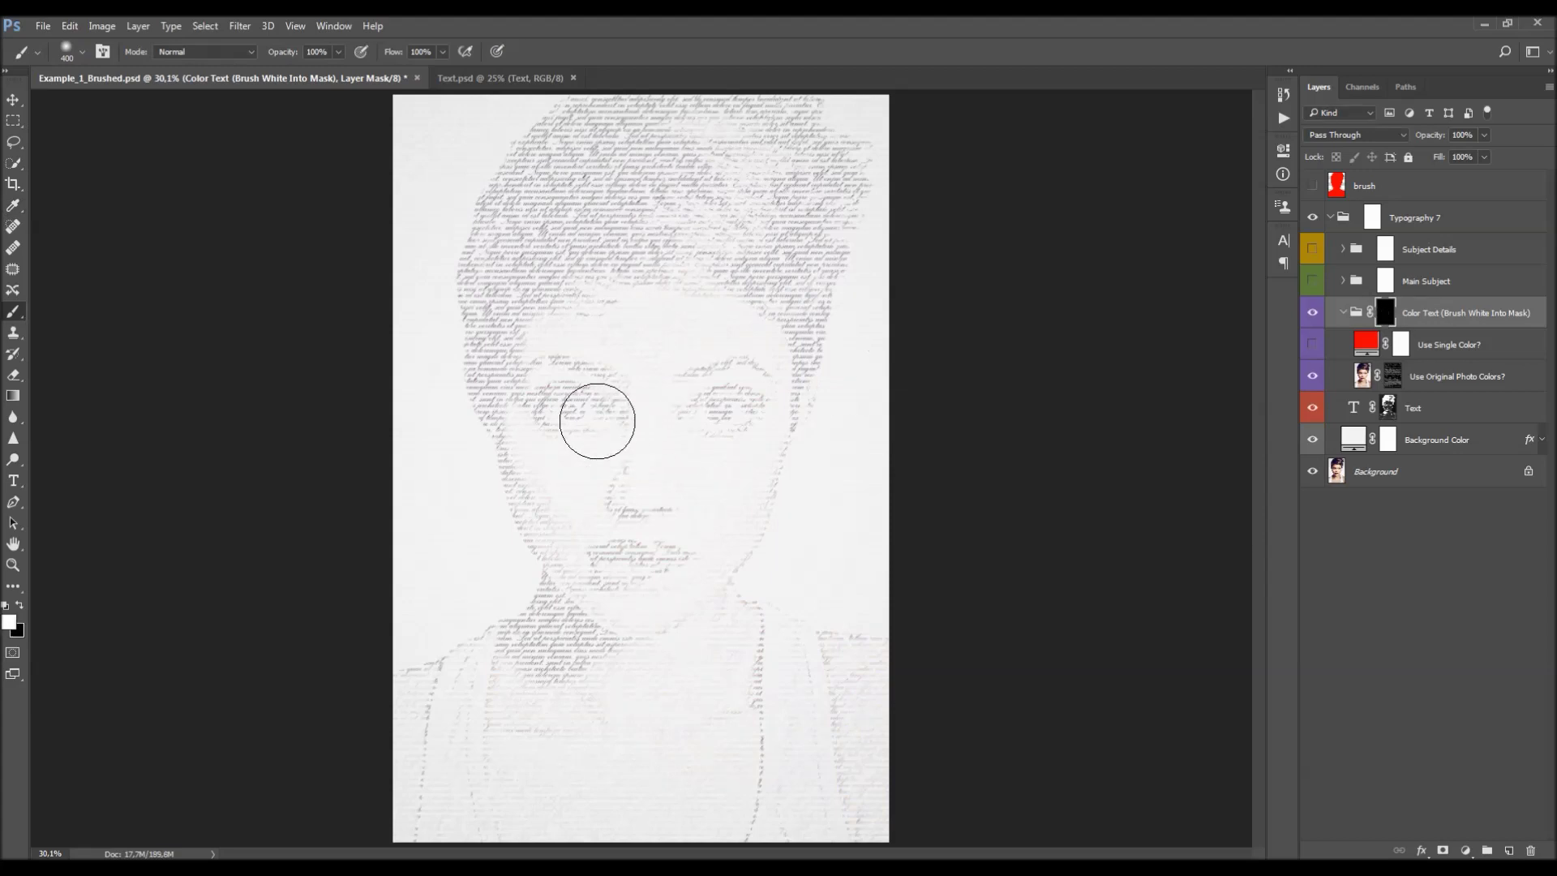
- With a much smaller brush, paint white over the portrait's left eye makeup in the Color Text group's mask and tidy its edges with black
scroll(563, 406, up, 3)
key(bracketleft)
key(bracketleft)
scroll(487, 451, up, 2)
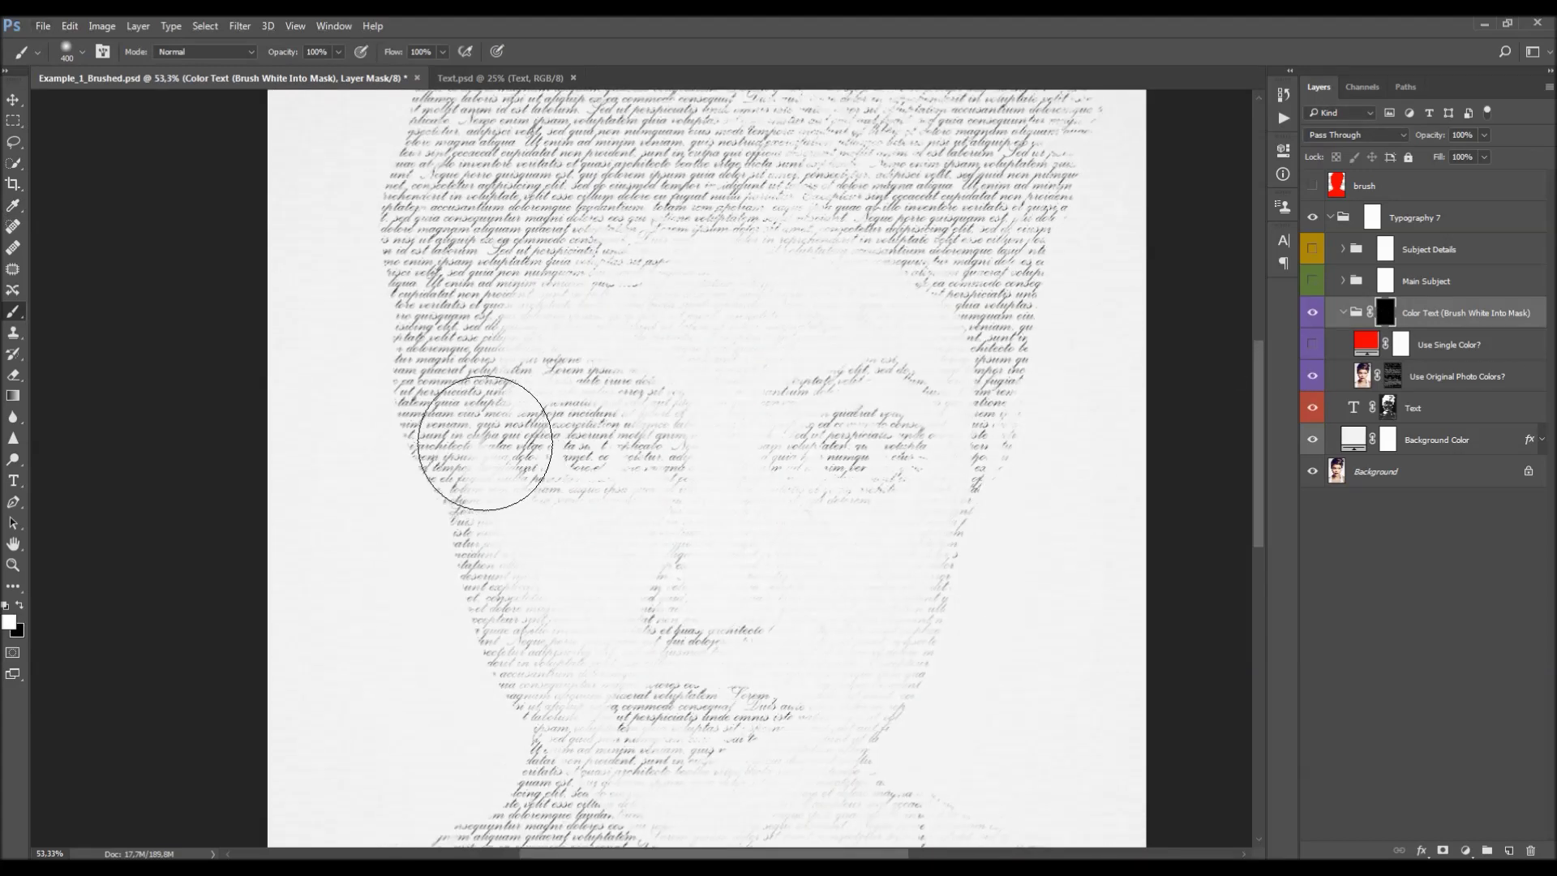
key(bracketleft)
key(bracketleft)
key(bracketleft)
key(bracketleft)
key(bracketleft)
key(bracketleft)
key(bracketleft)
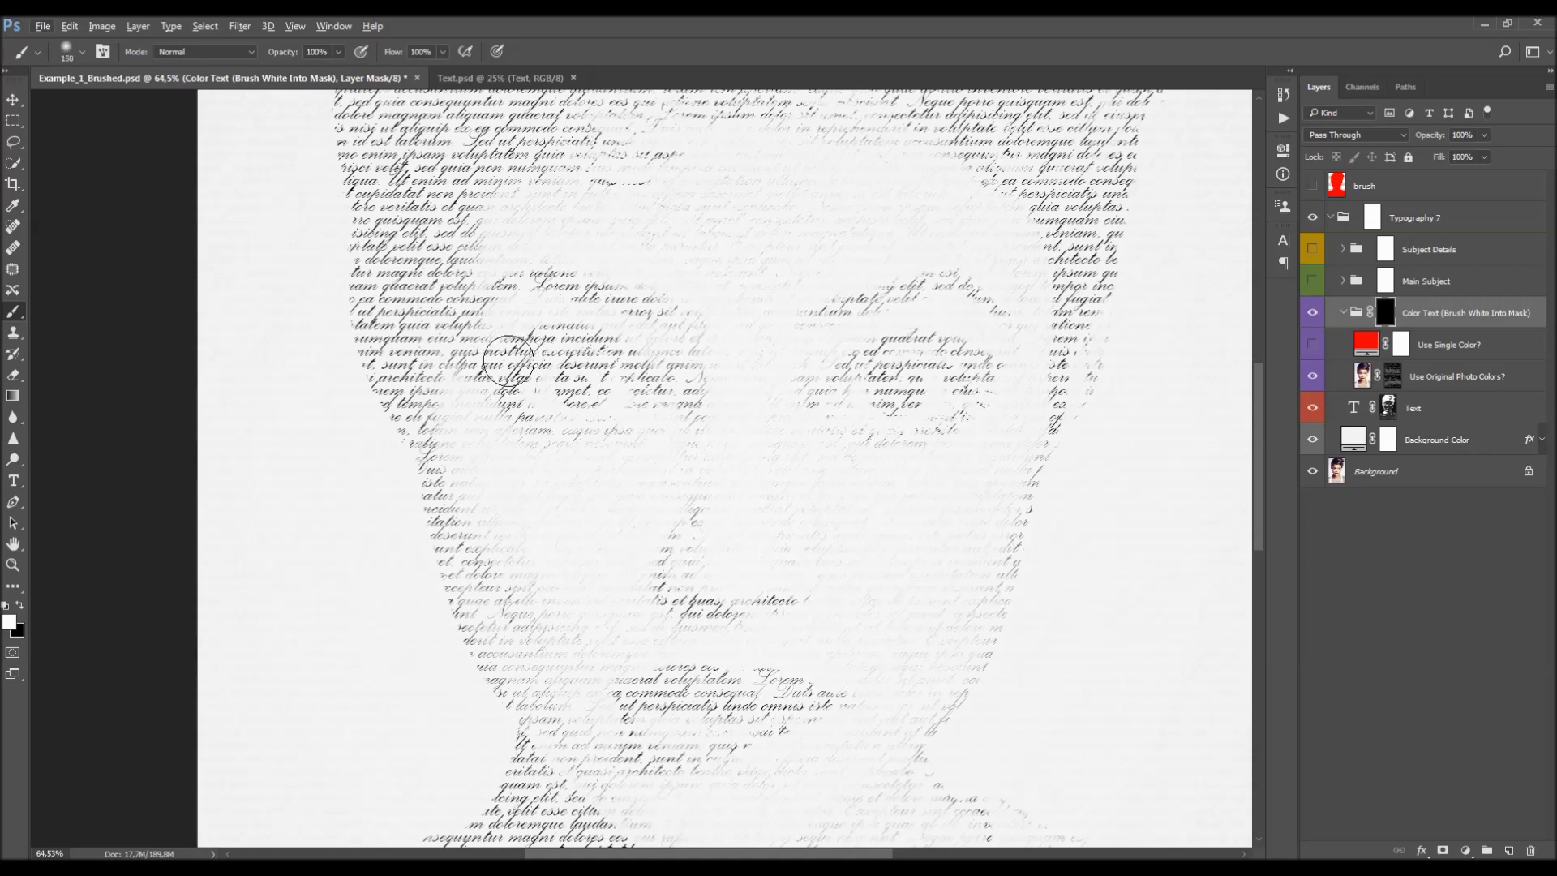
drag(527, 339, 491, 369)
mouse_move(586, 363)
mouse_down()
mouse_move(635, 364)
mouse_move(620, 351)
mouse_move(664, 381)
mouse_up()
mouse_move(508, 399)
mouse_down()
mouse_move(571, 331)
mouse_move(678, 378)
mouse_up()
key(x)
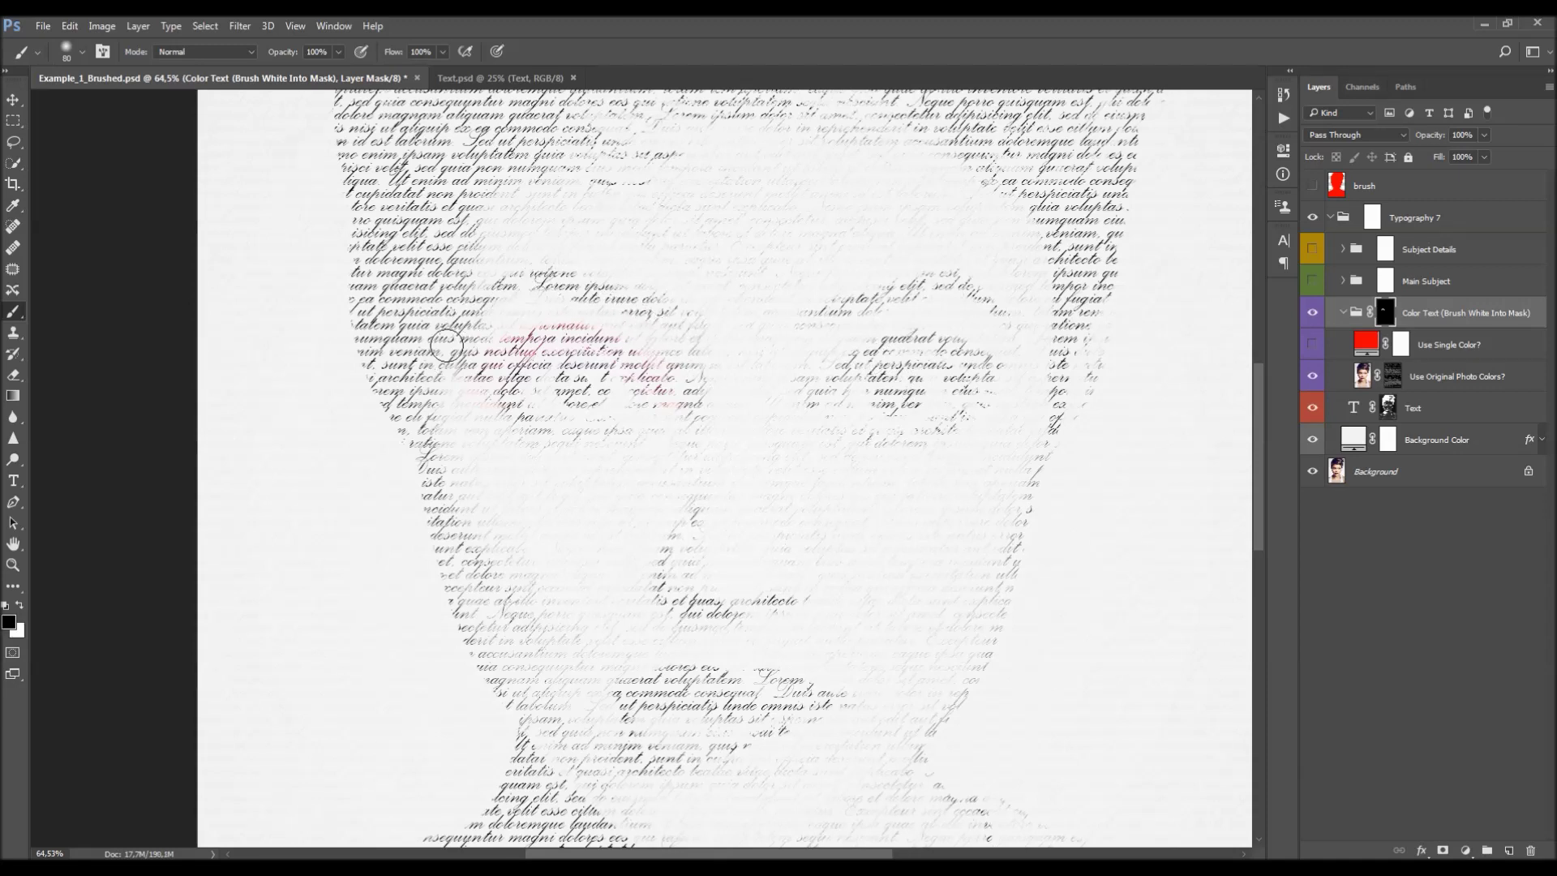
key(x)
scroll(654, 406, down, 3)
key(x)
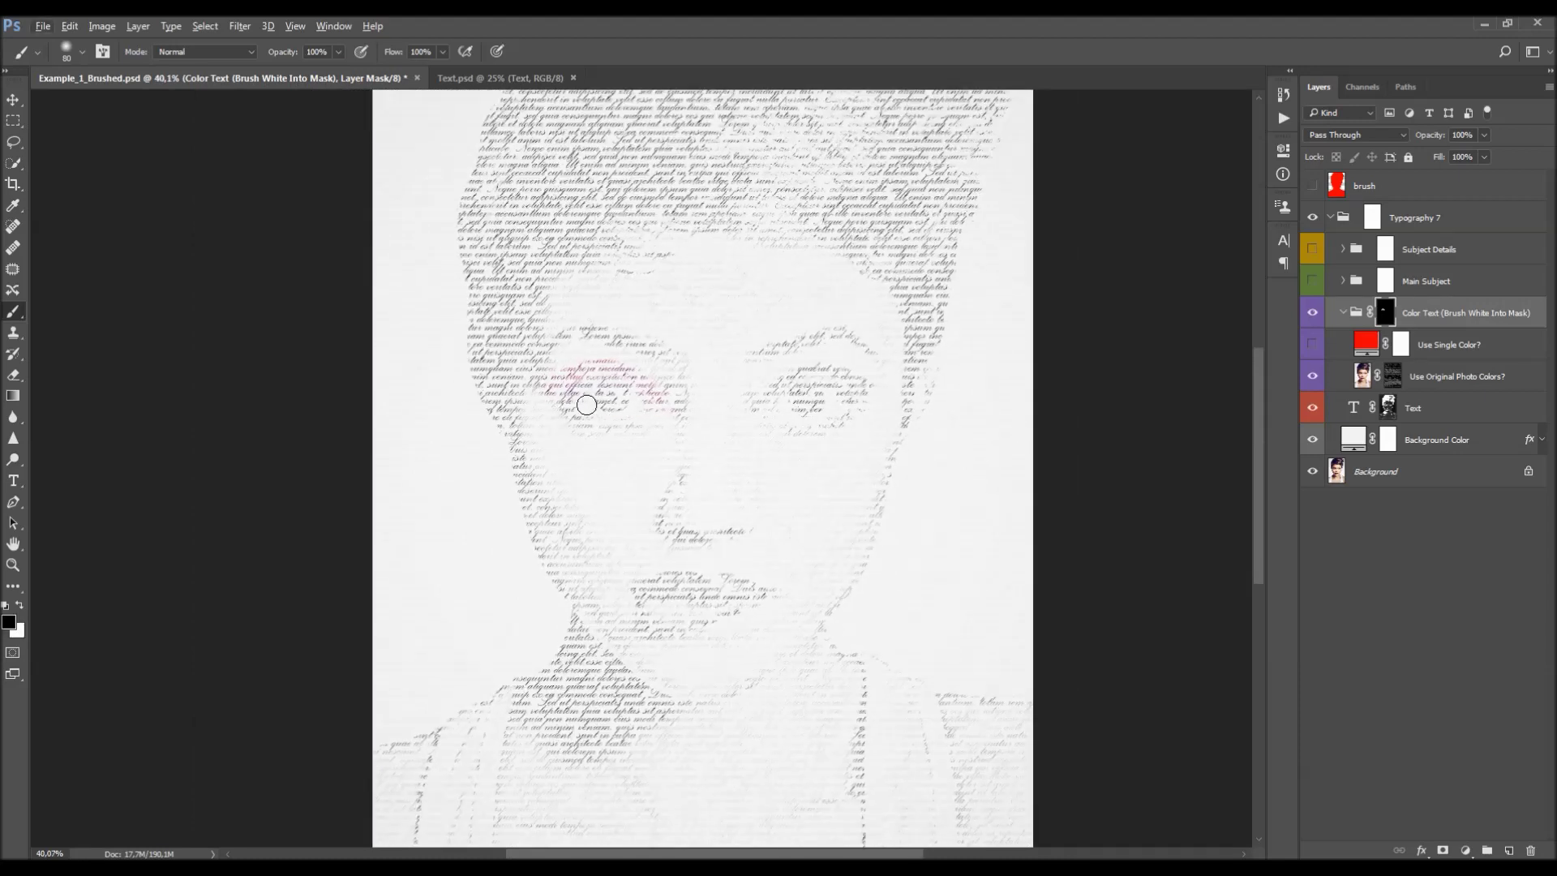
- Paint white over the portrait's right eye makeup in the Color Text group's mask
key(x)
mouse_move(764, 401)
mouse_down()
mouse_move(855, 385)
mouse_move(759, 389)
mouse_move(819, 367)
mouse_move(869, 394)
mouse_up()
key(x)
scroll(717, 569, down, 2)
- Paint white over the lips in the Color Text group's mask and tidy around them with a smaller black brush
key(x)
scroll(718, 569, up, 2)
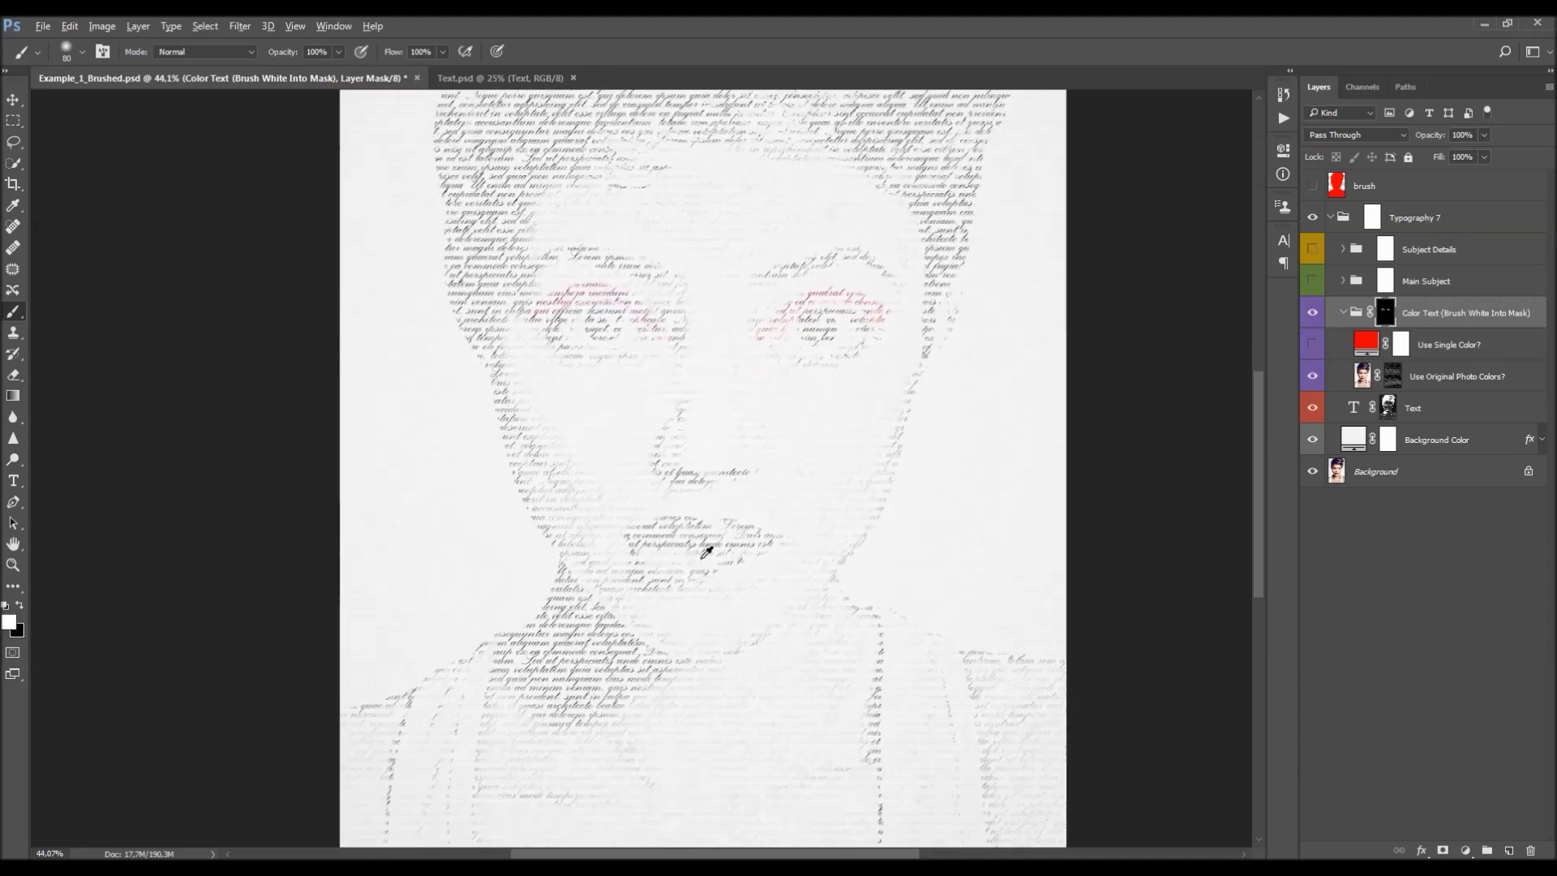
key(bracketright)
key(bracketright)
mouse_move(693, 549)
mouse_down()
mouse_move(661, 555)
mouse_move(674, 531)
mouse_move(626, 534)
mouse_move(650, 565)
mouse_move(752, 539)
mouse_up()
key(bracketleft)
key(bracketleft)
key(bracketleft)
key(bracketleft)
key(x)
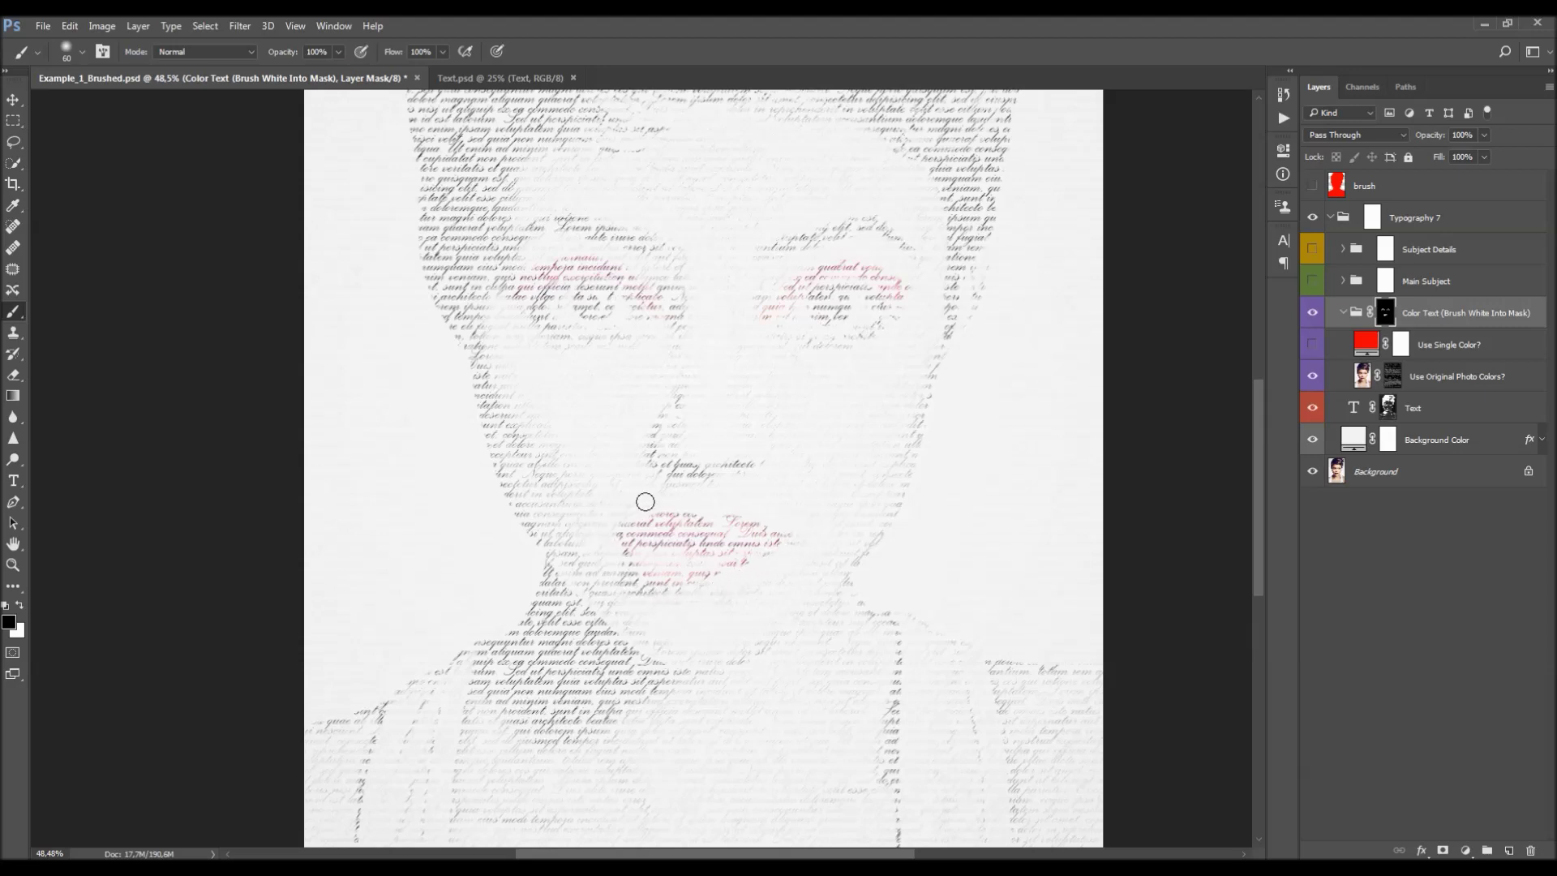
key(x)
- Disable the Use Original Photo Colors? mask and paint black around the eyes and lips in the Color Text group's mask to remove stray color
scroll(811, 389, down, 3)
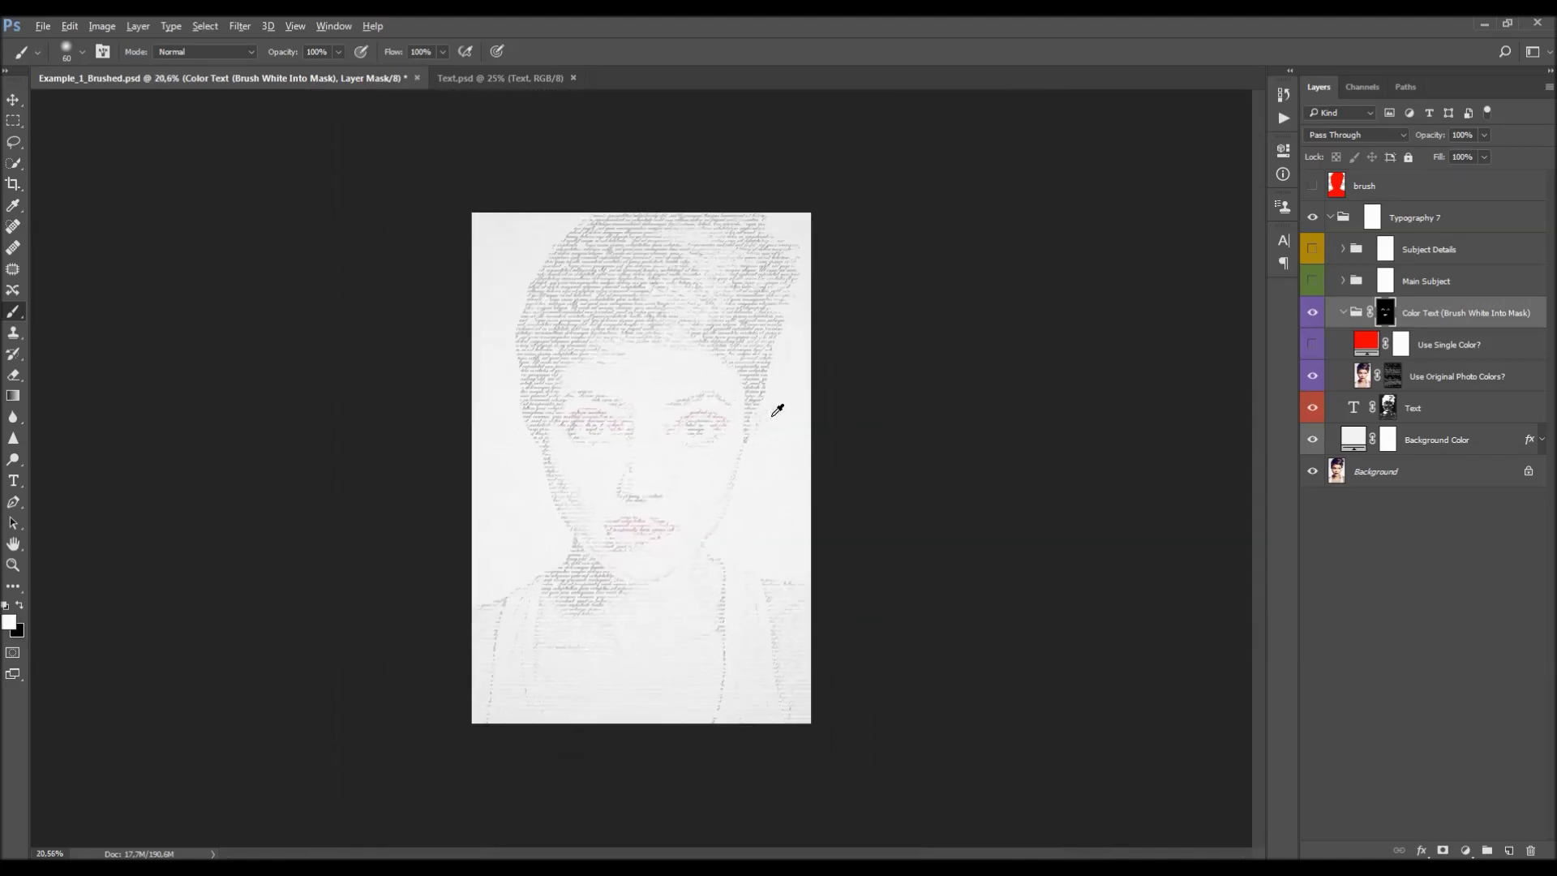
scroll(625, 480, up, 2)
scroll(724, 460, up, 2)
key(x)
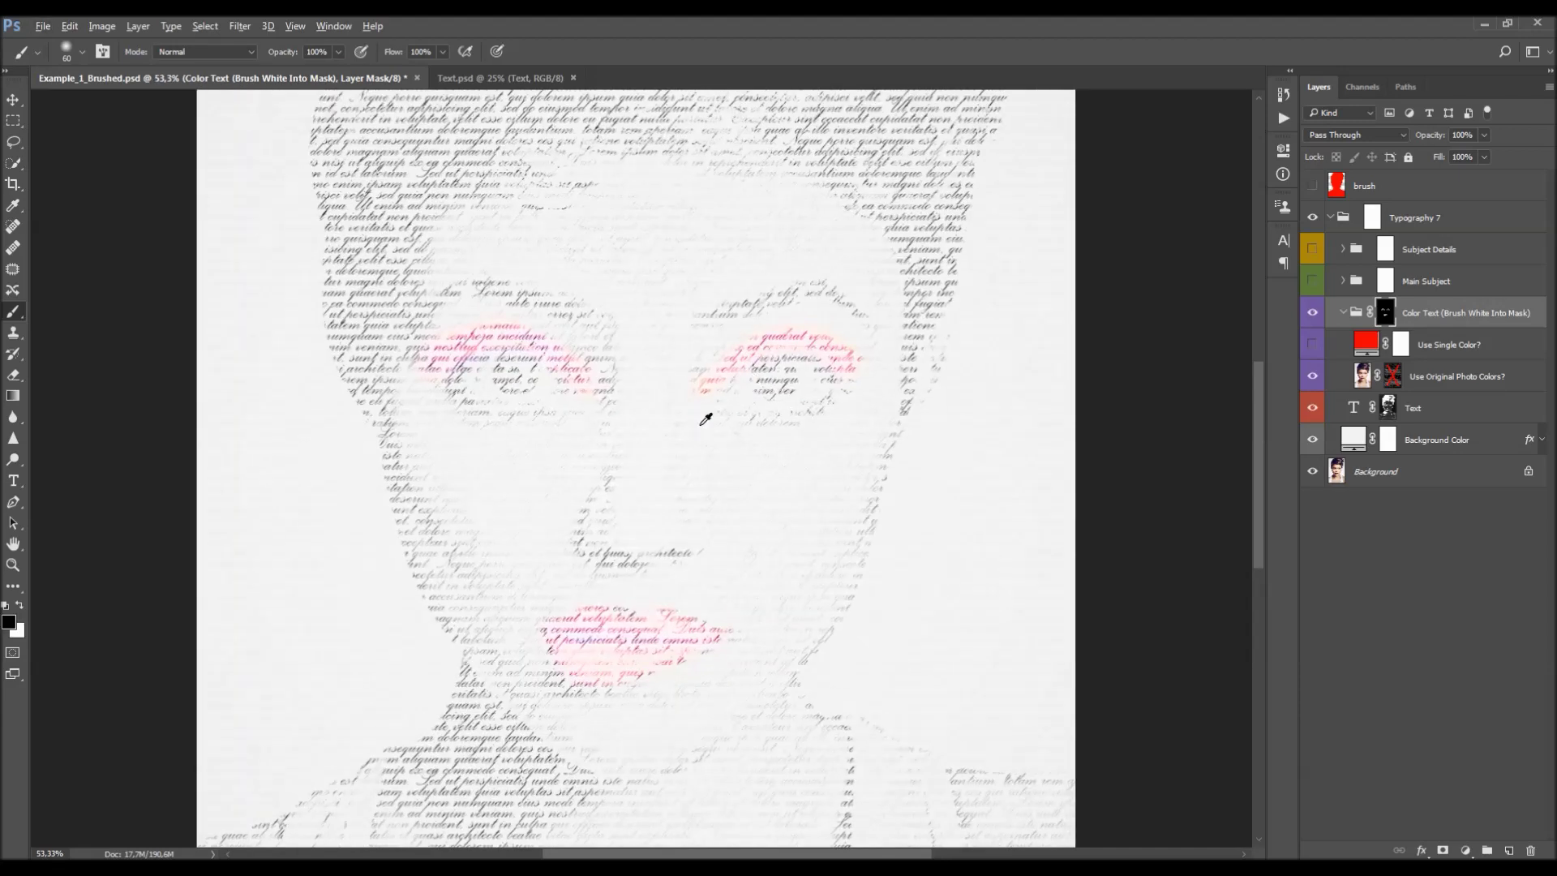
scroll(706, 419, down, 2)
scroll(649, 424, up, 1)
key(bracketright)
key(bracketright)
key(bracketright)
mouse_move(716, 380)
mouse_down()
mouse_move(681, 379)
mouse_move(695, 407)
mouse_move(691, 381)
mouse_up()
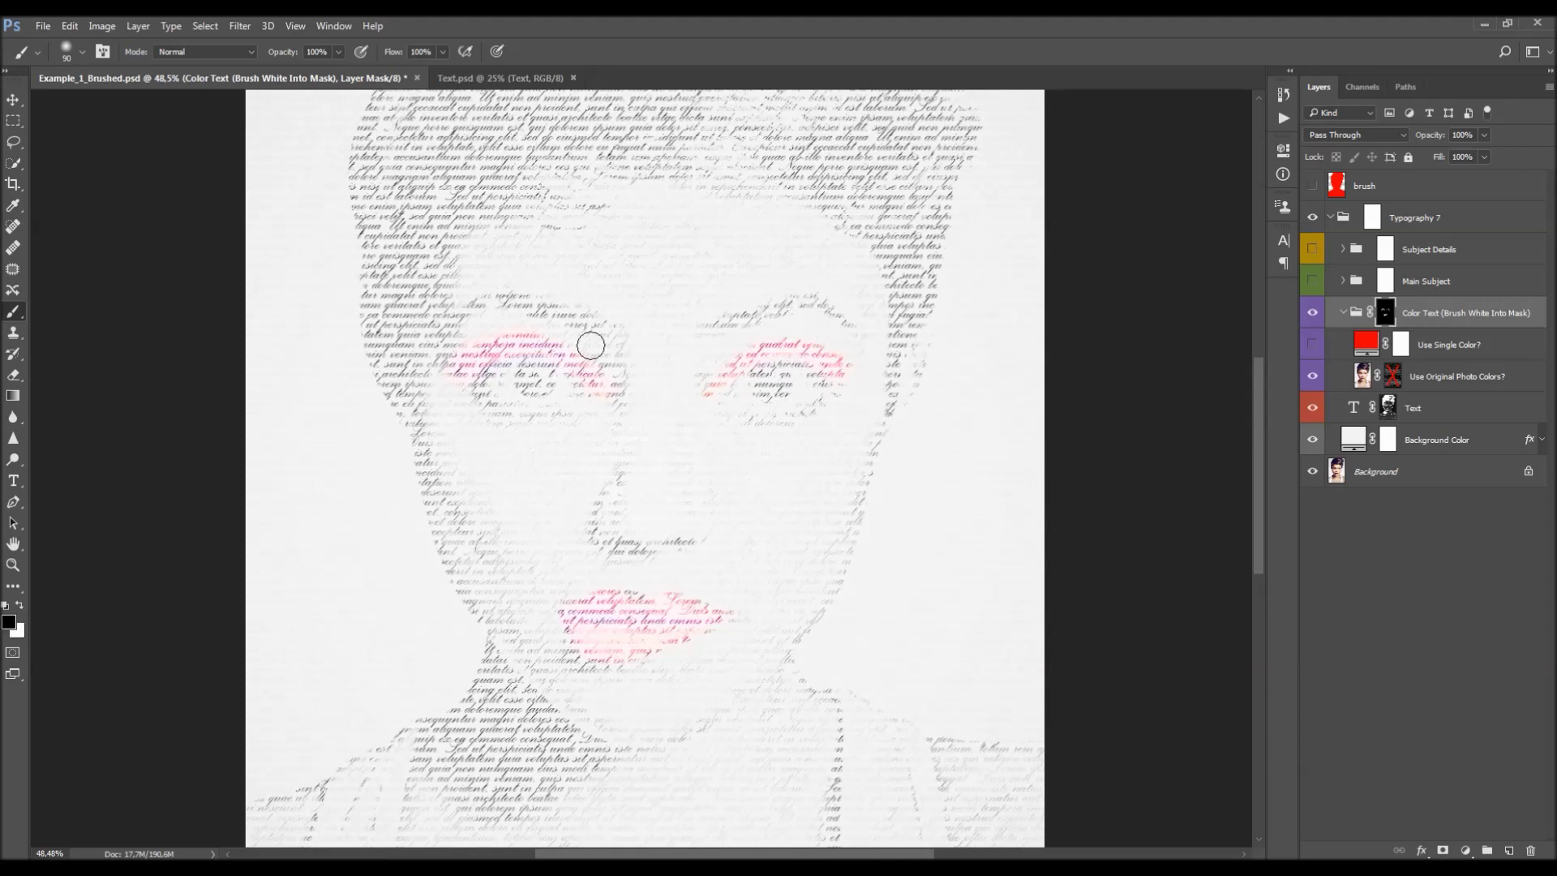
key(bracketright)
key(bracketright)
scroll(584, 479, down, 1)
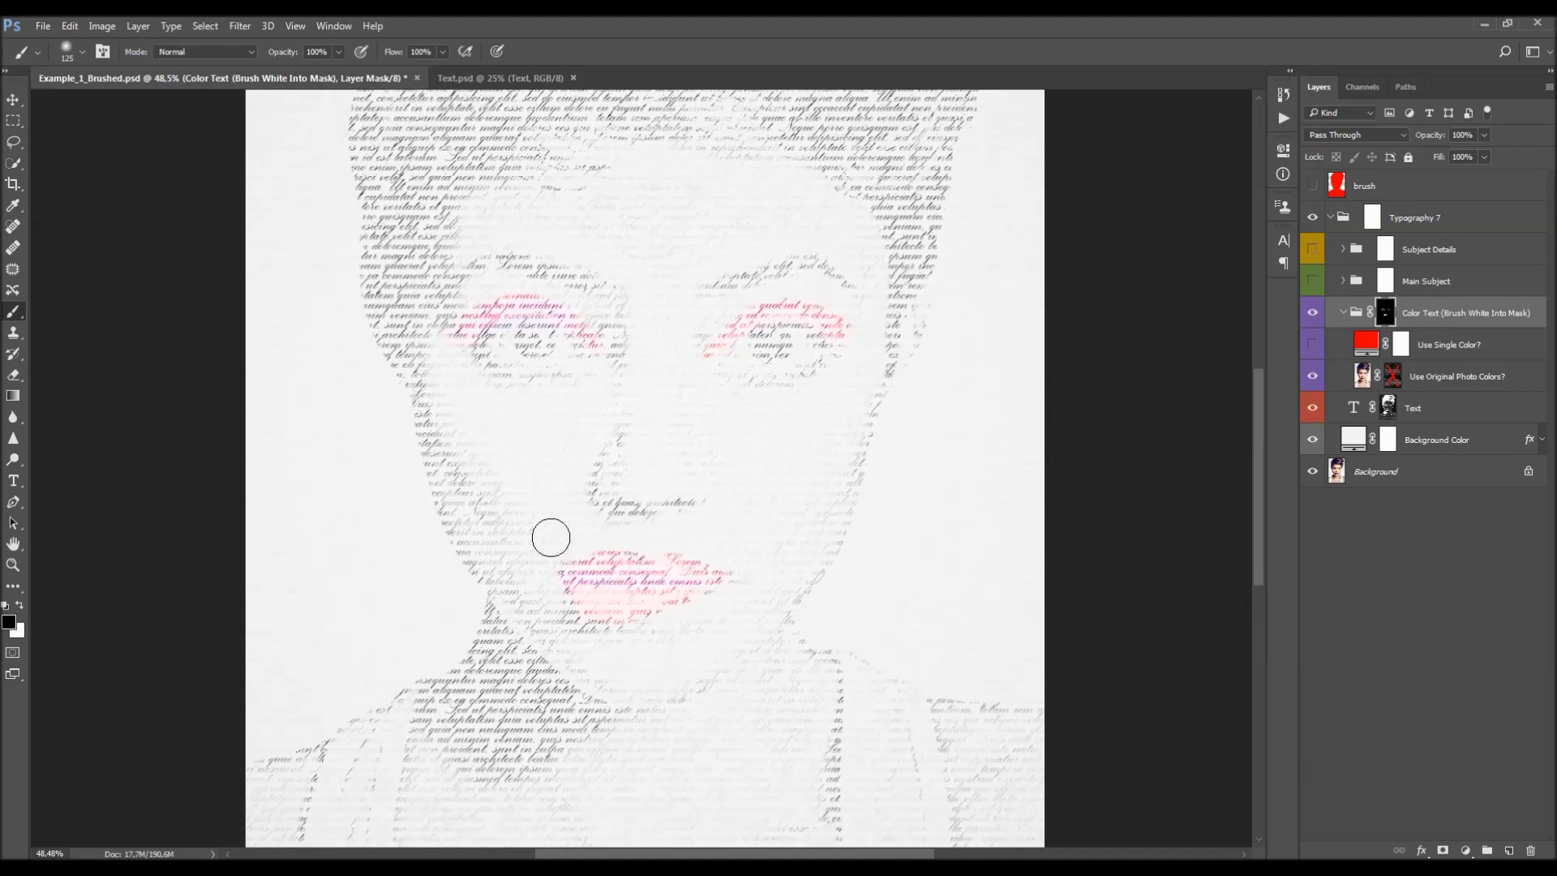
- Touch up the lips with a smaller white brush in the Color Text group's mask and view the whole portrait
key(bracketleft)
key(x)
key(bracketleft)
key(bracketleft)
key(bracketleft)
drag(658, 568, 693, 575)
key(v)
key(ctrl+0)
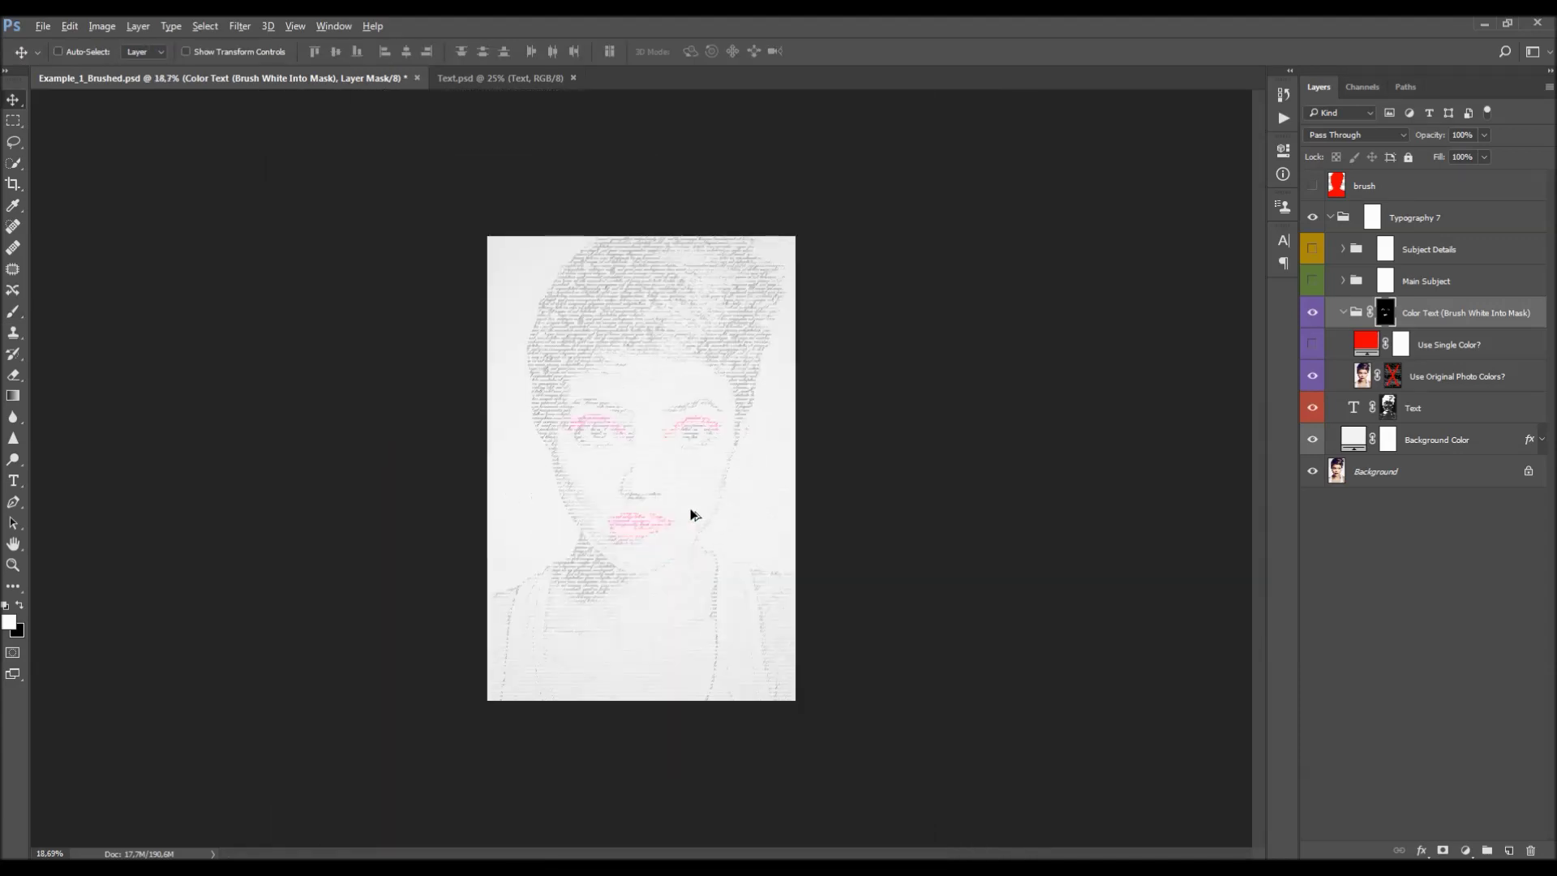
- Examine the Text layer's text color in the Color Picker and cancel the text edit
key(alt+t)
double_click(1353, 408)
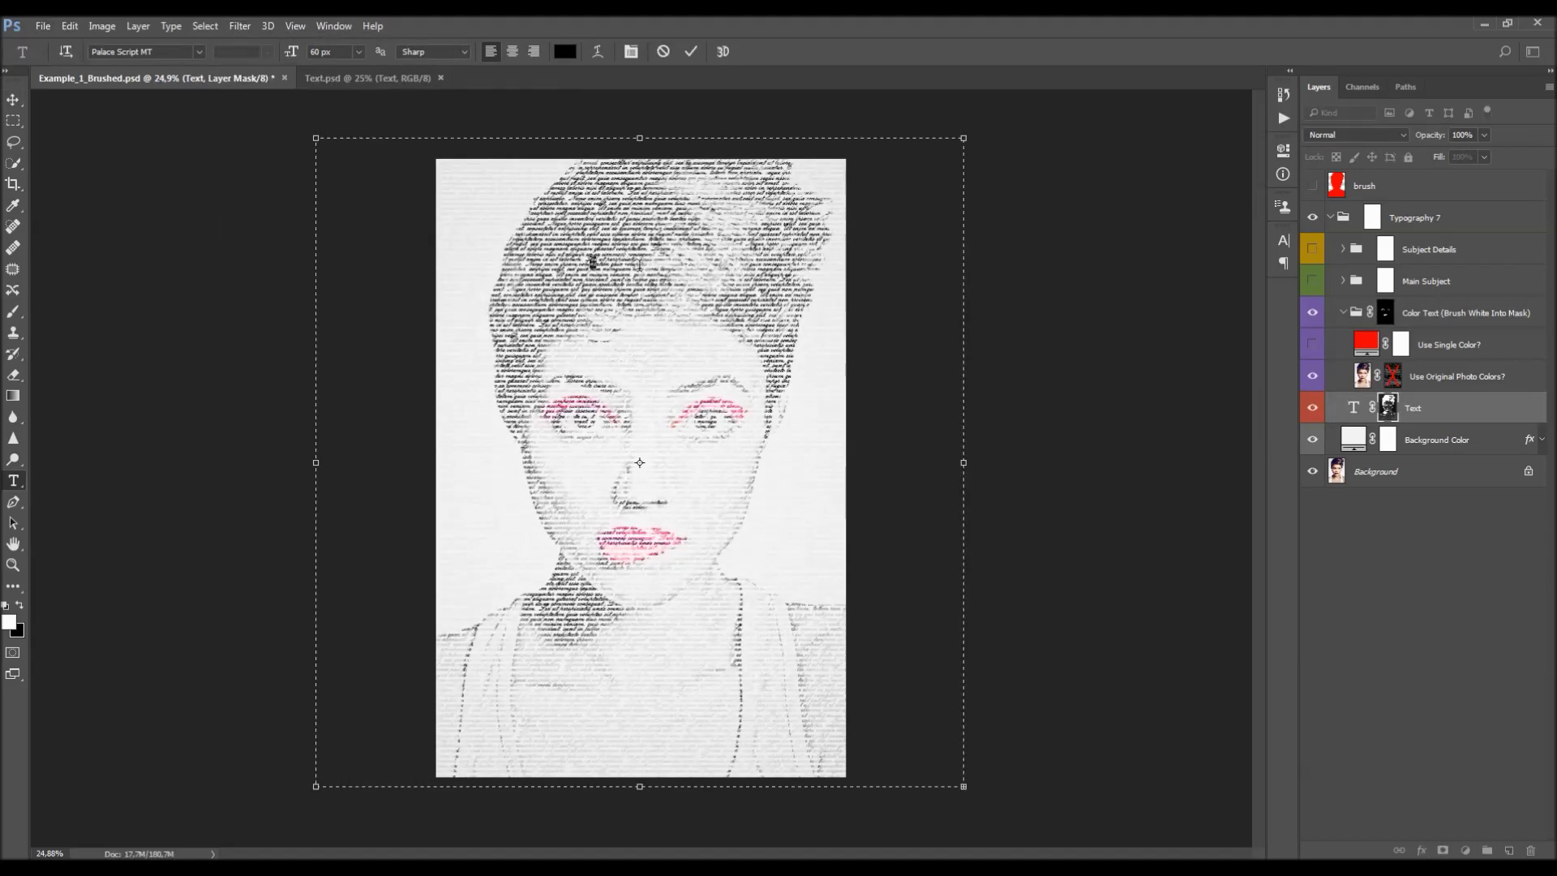
click(565, 51)
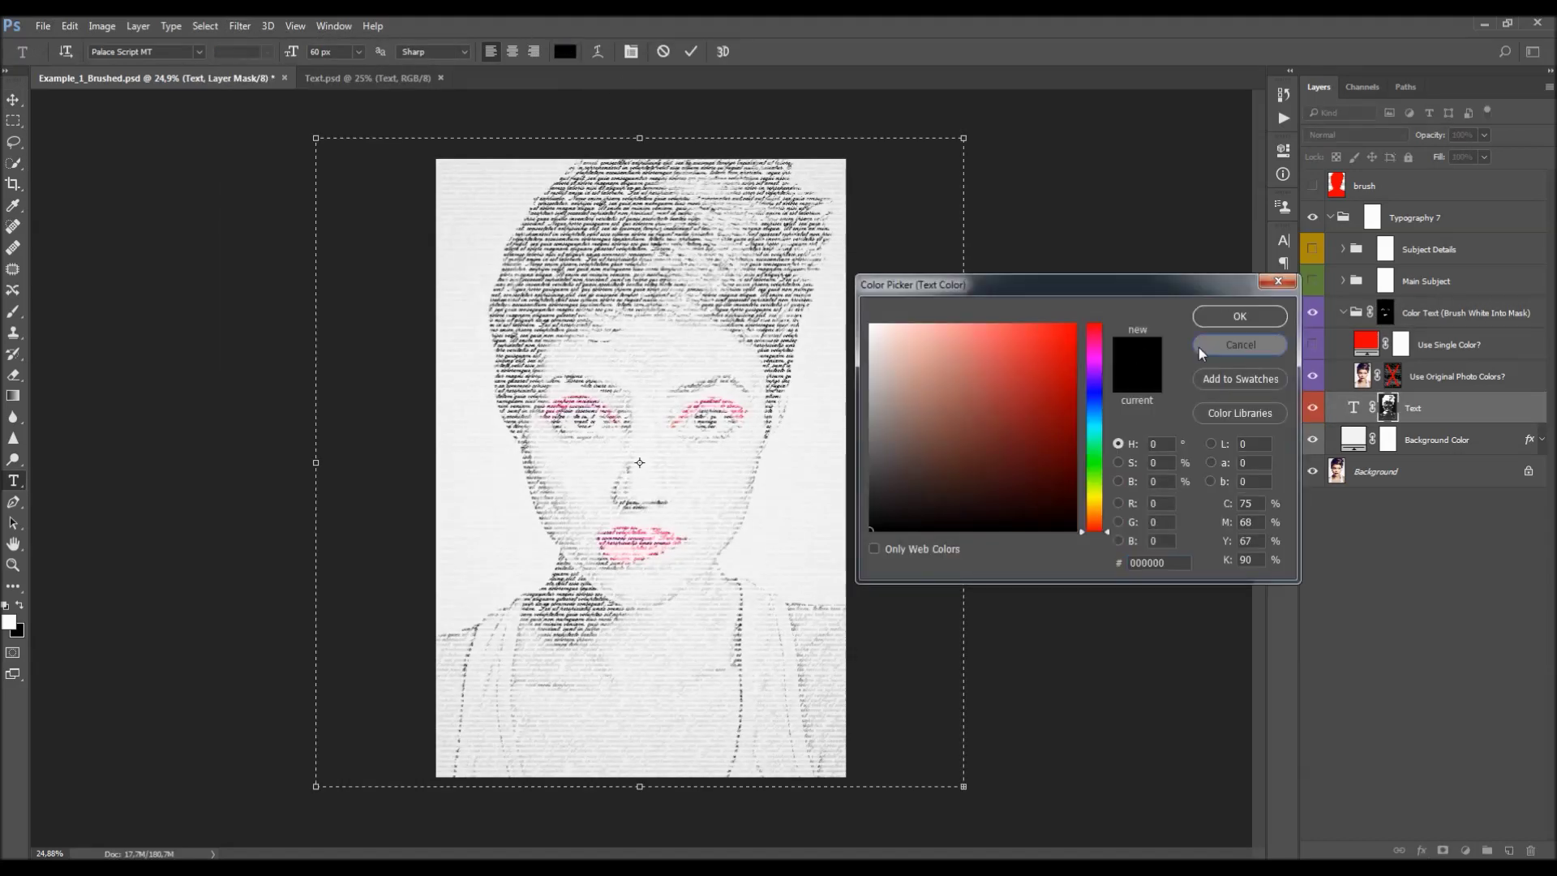
click(1199, 347)
key(Escape)
key(v)
scroll(640, 489, up, 1)
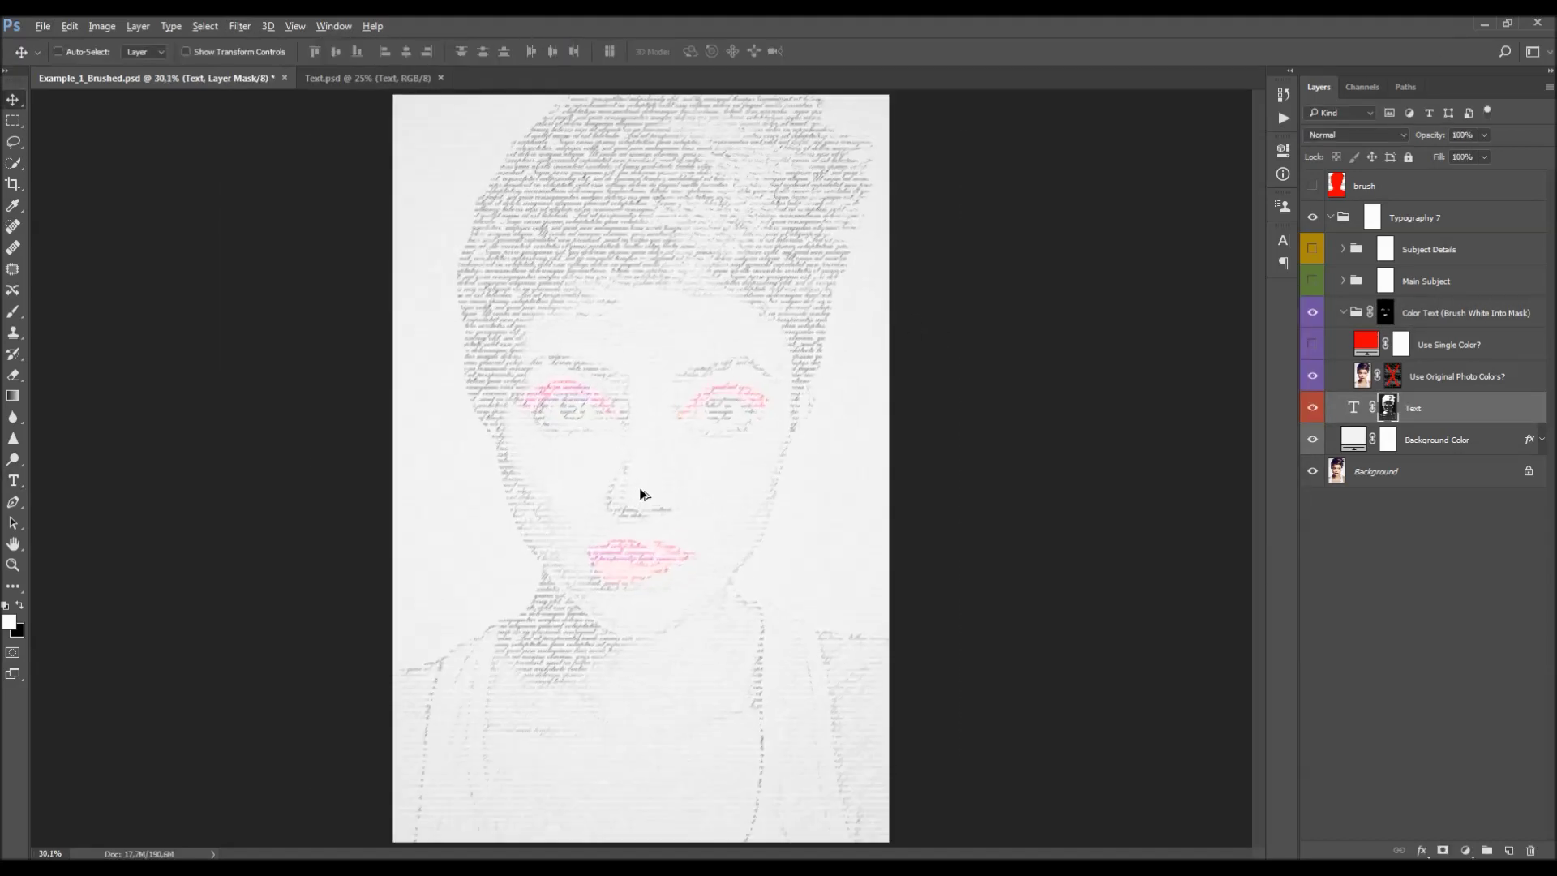
- Re-enable the layer mask of Use Original Photo Colors?
click(1430, 346)
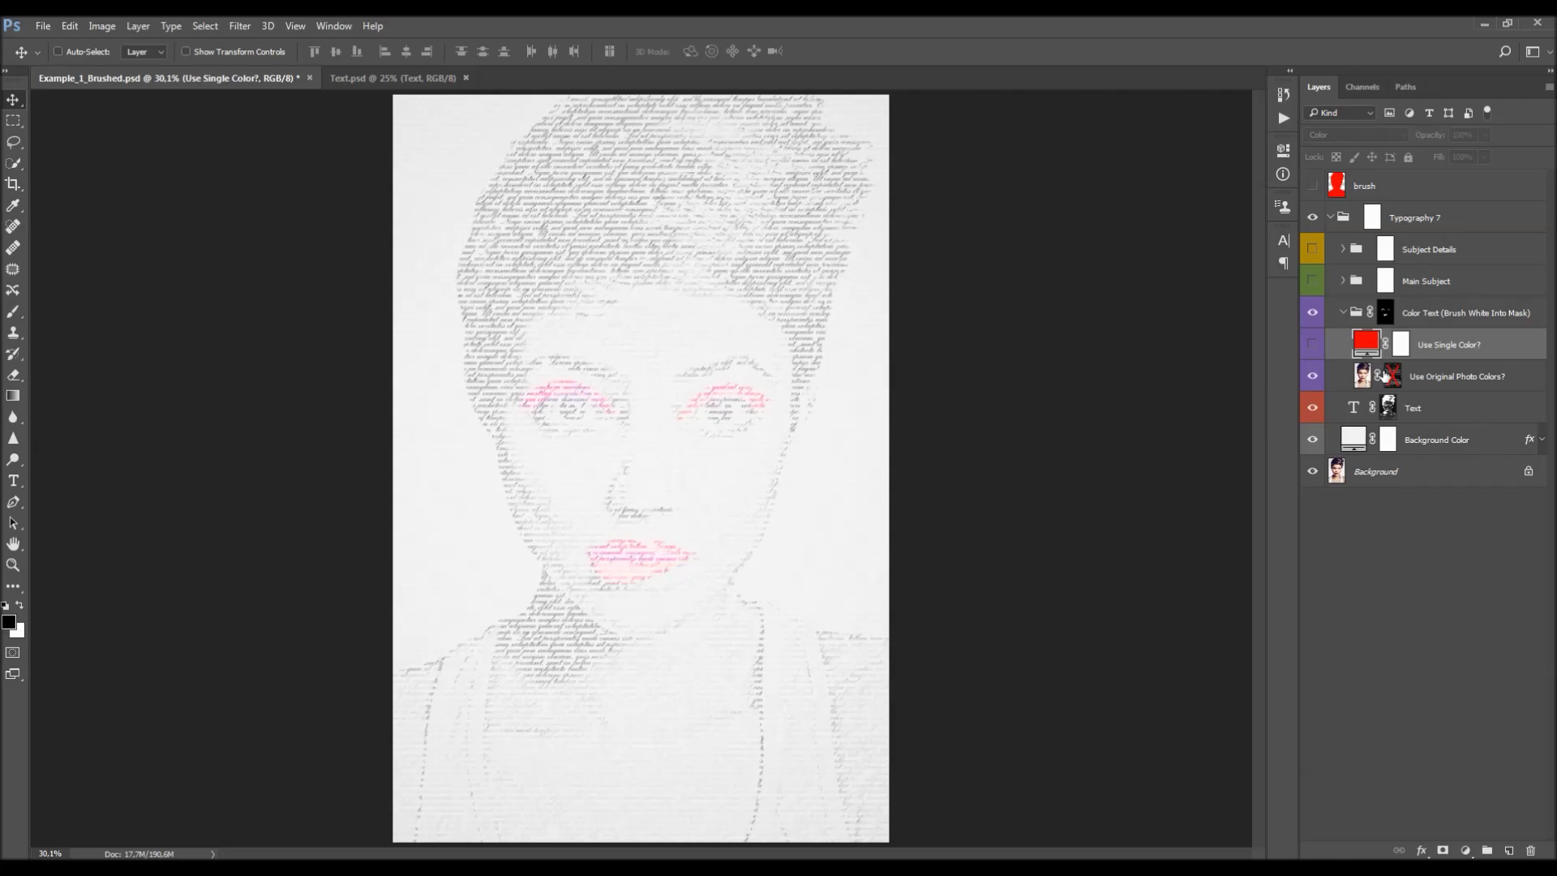
click(1390, 377)
scroll(683, 493, down, 1)
scroll(714, 485, up, 1)
scroll(709, 475, down, 2)
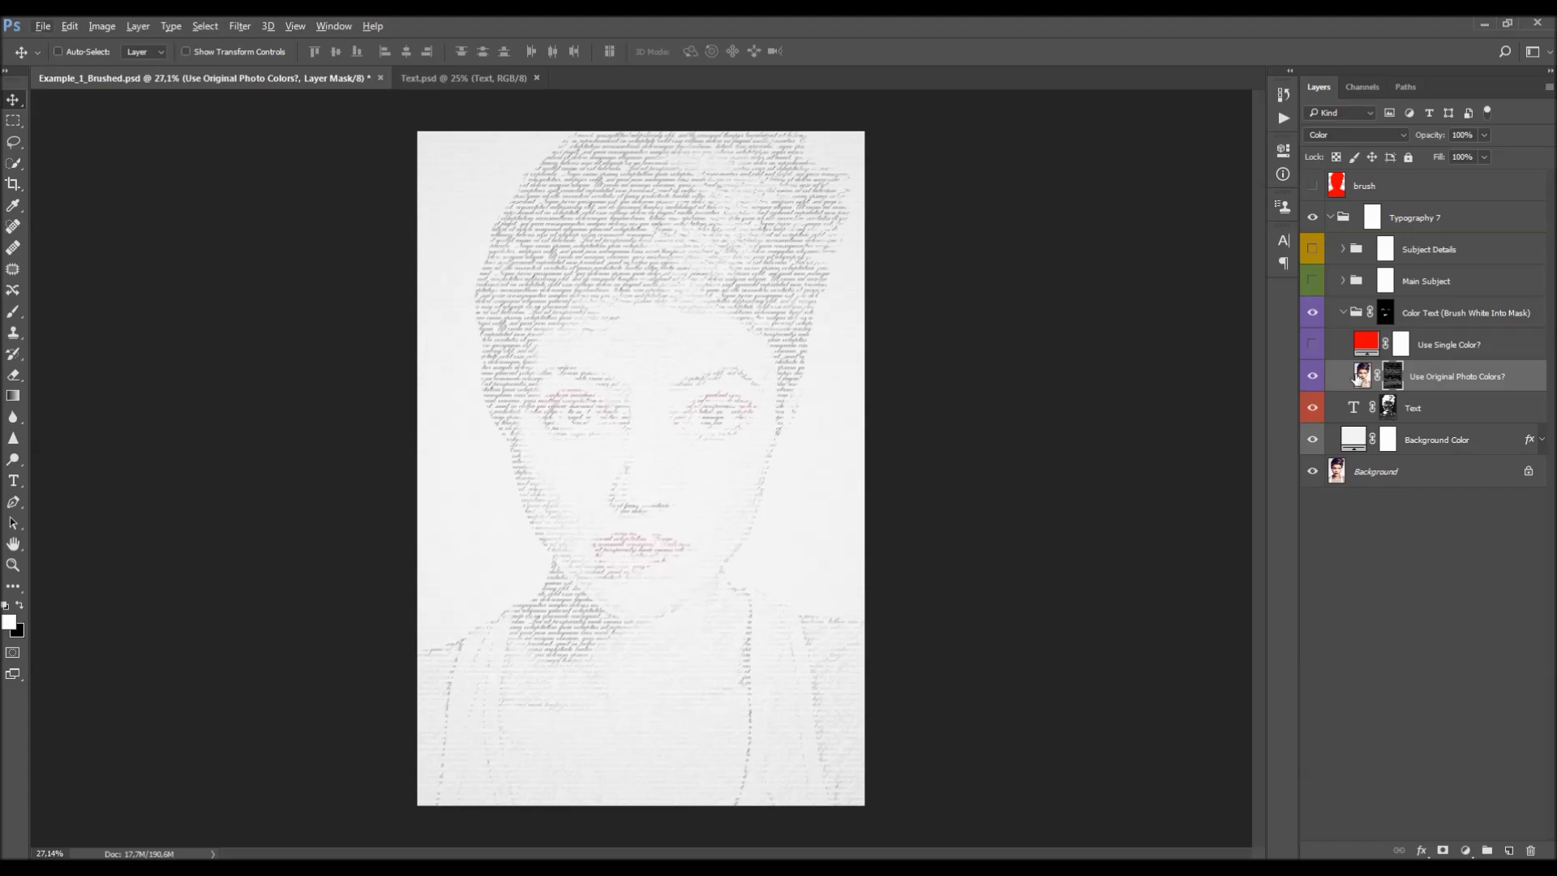
- Compare the red brush layer's painted area with the text portrait by showing and hiding it
click(1343, 313)
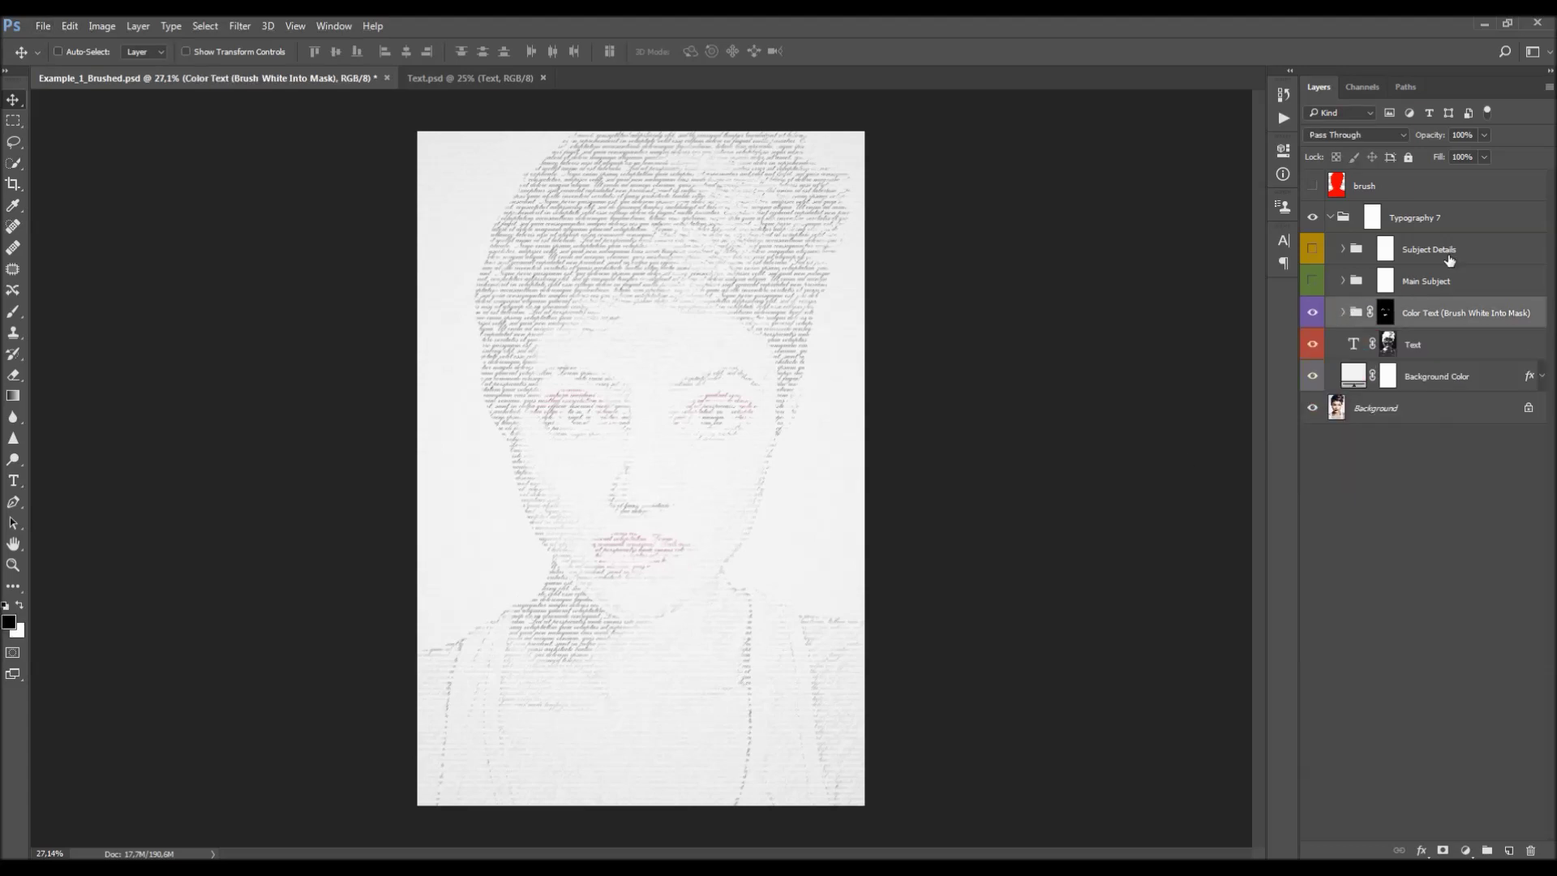
click(1330, 217)
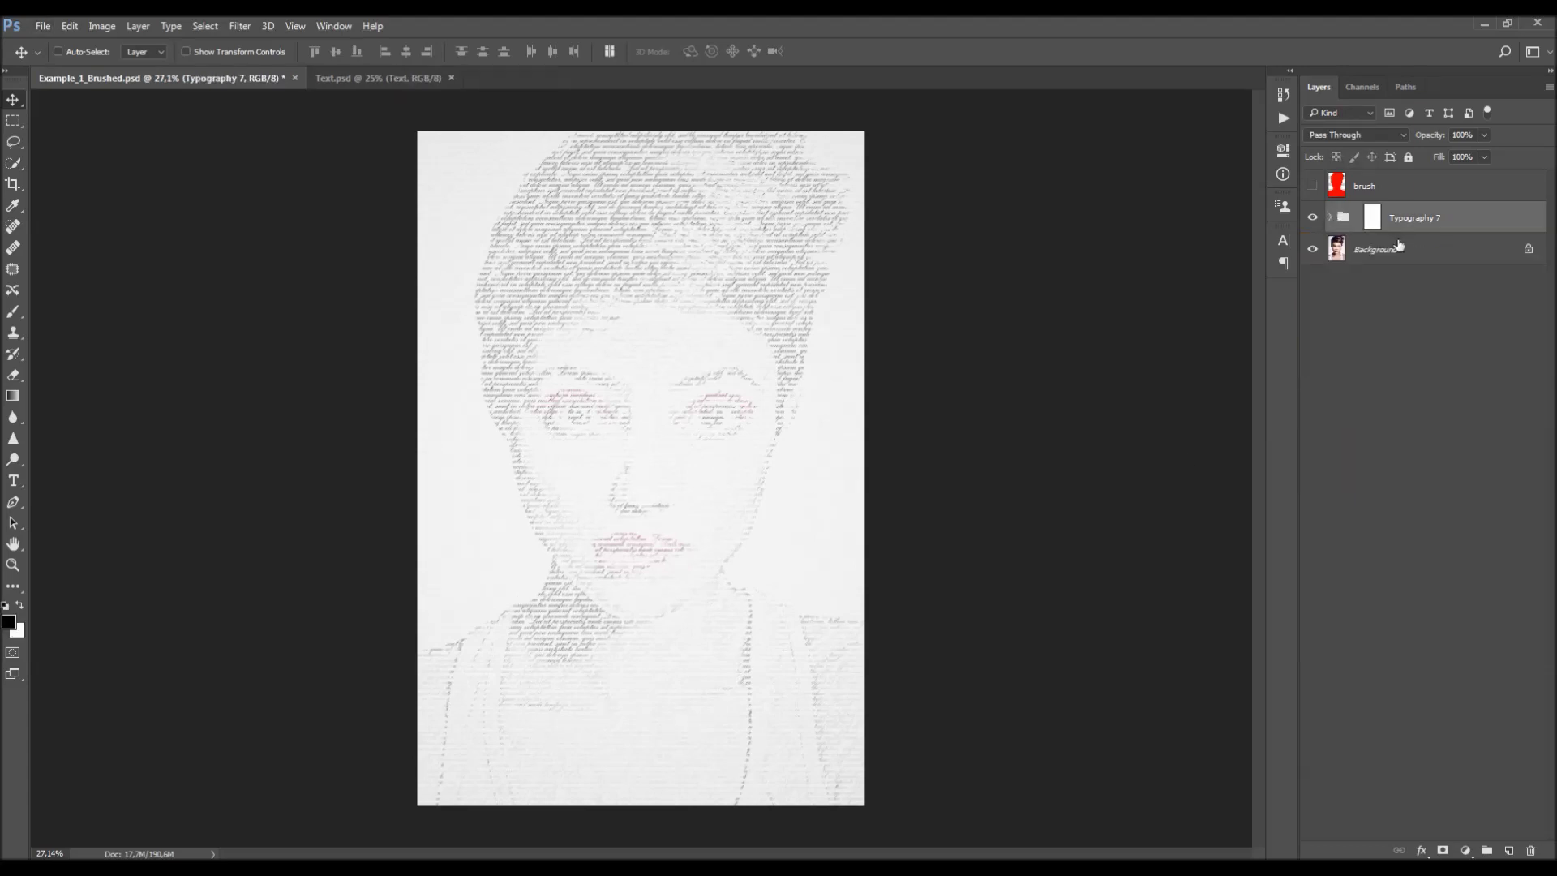
click(1331, 218)
click(1363, 189)
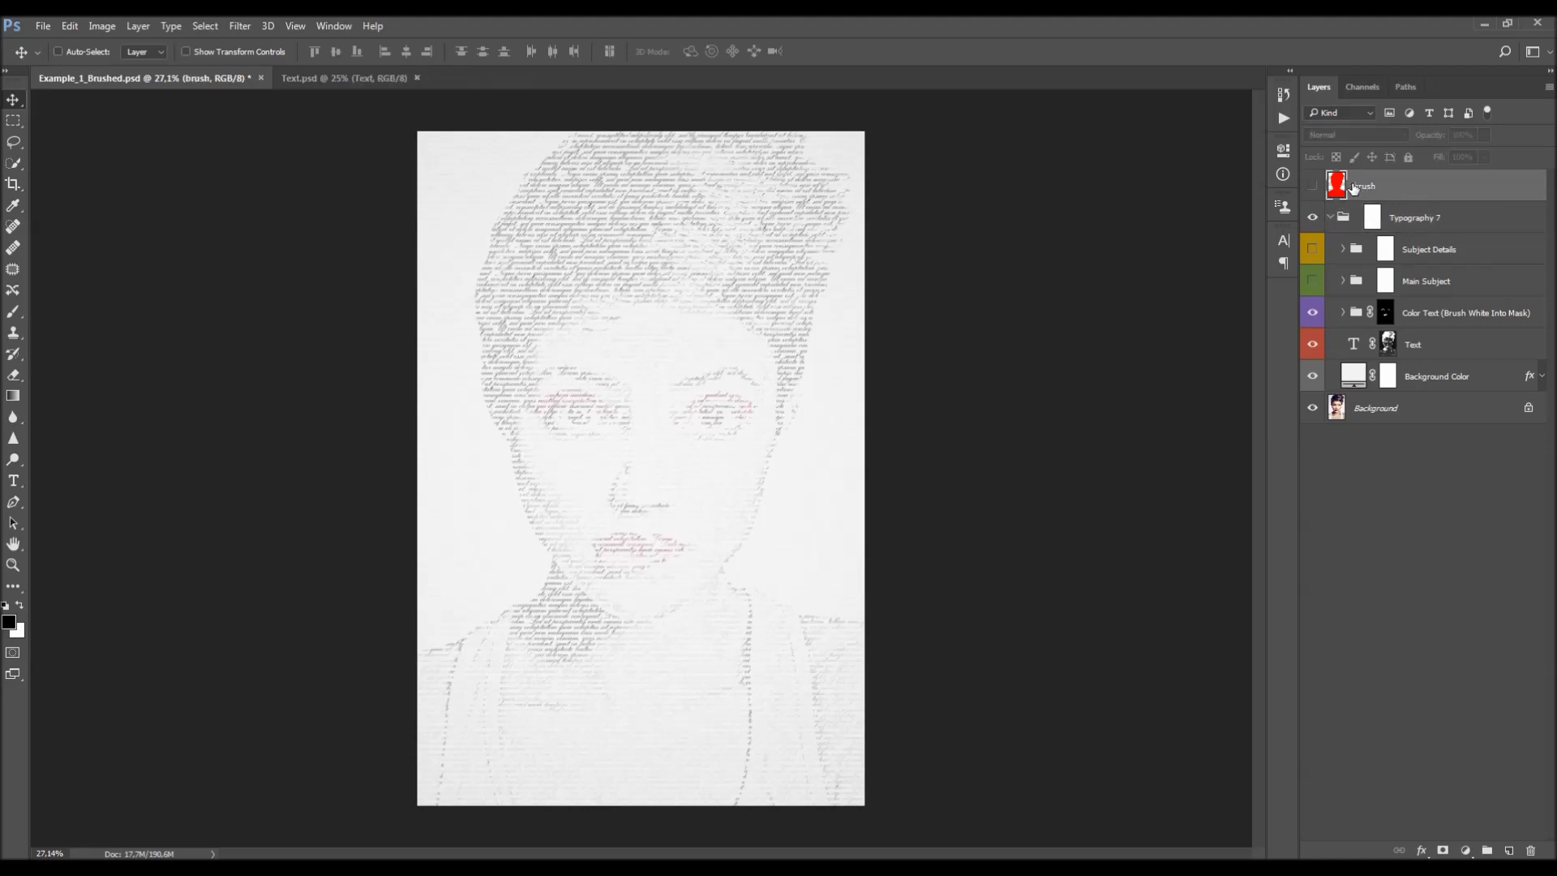
click(1311, 187)
click(1312, 189)
click(1343, 313)
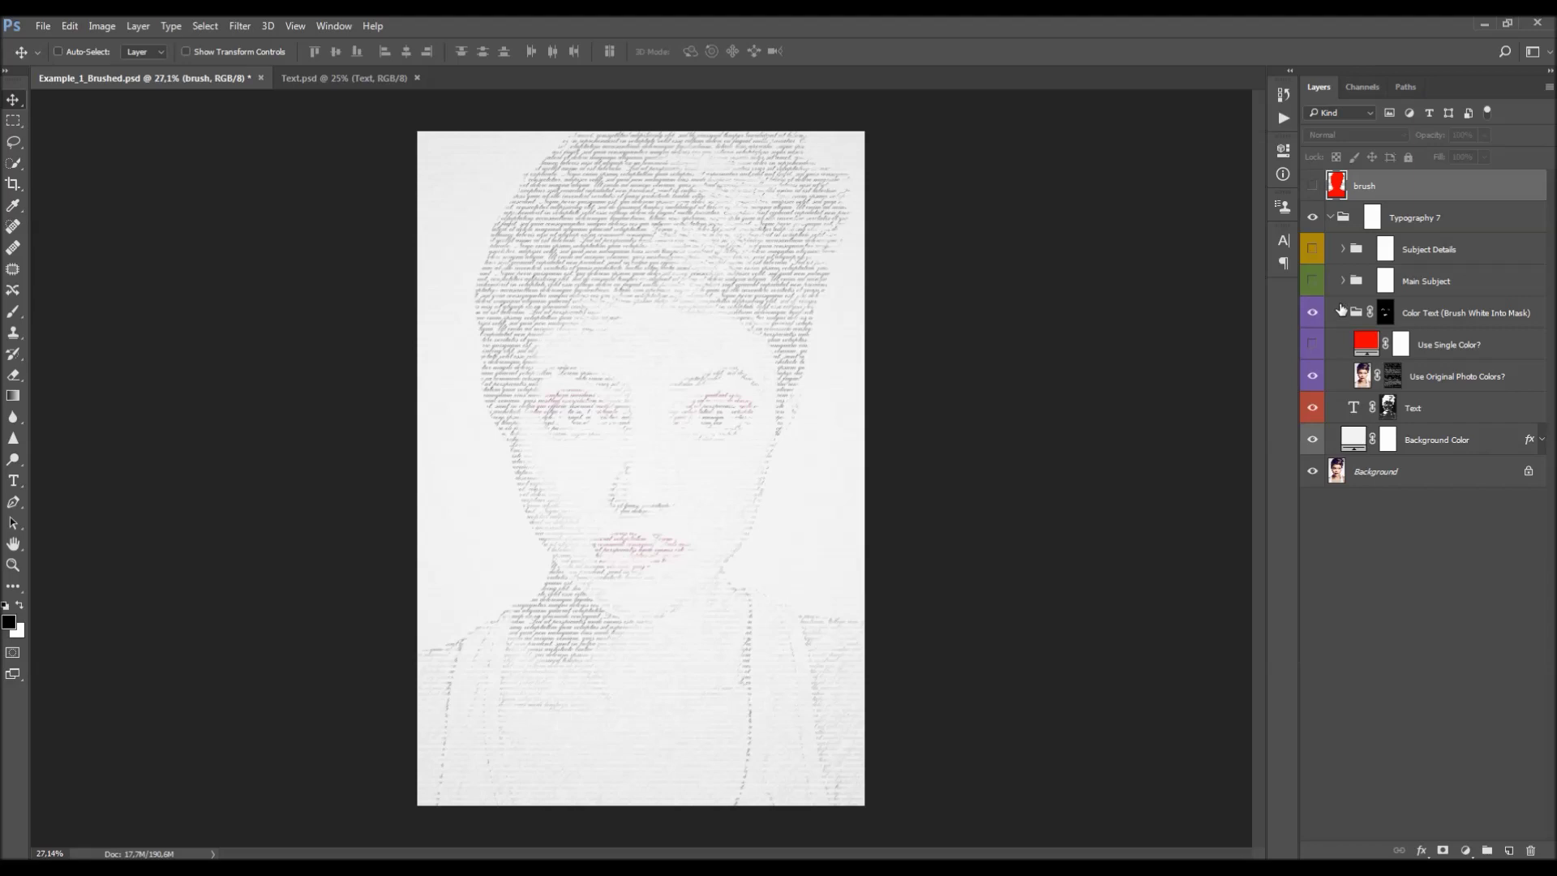
click(1331, 217)
click(1313, 187)
click(1314, 189)
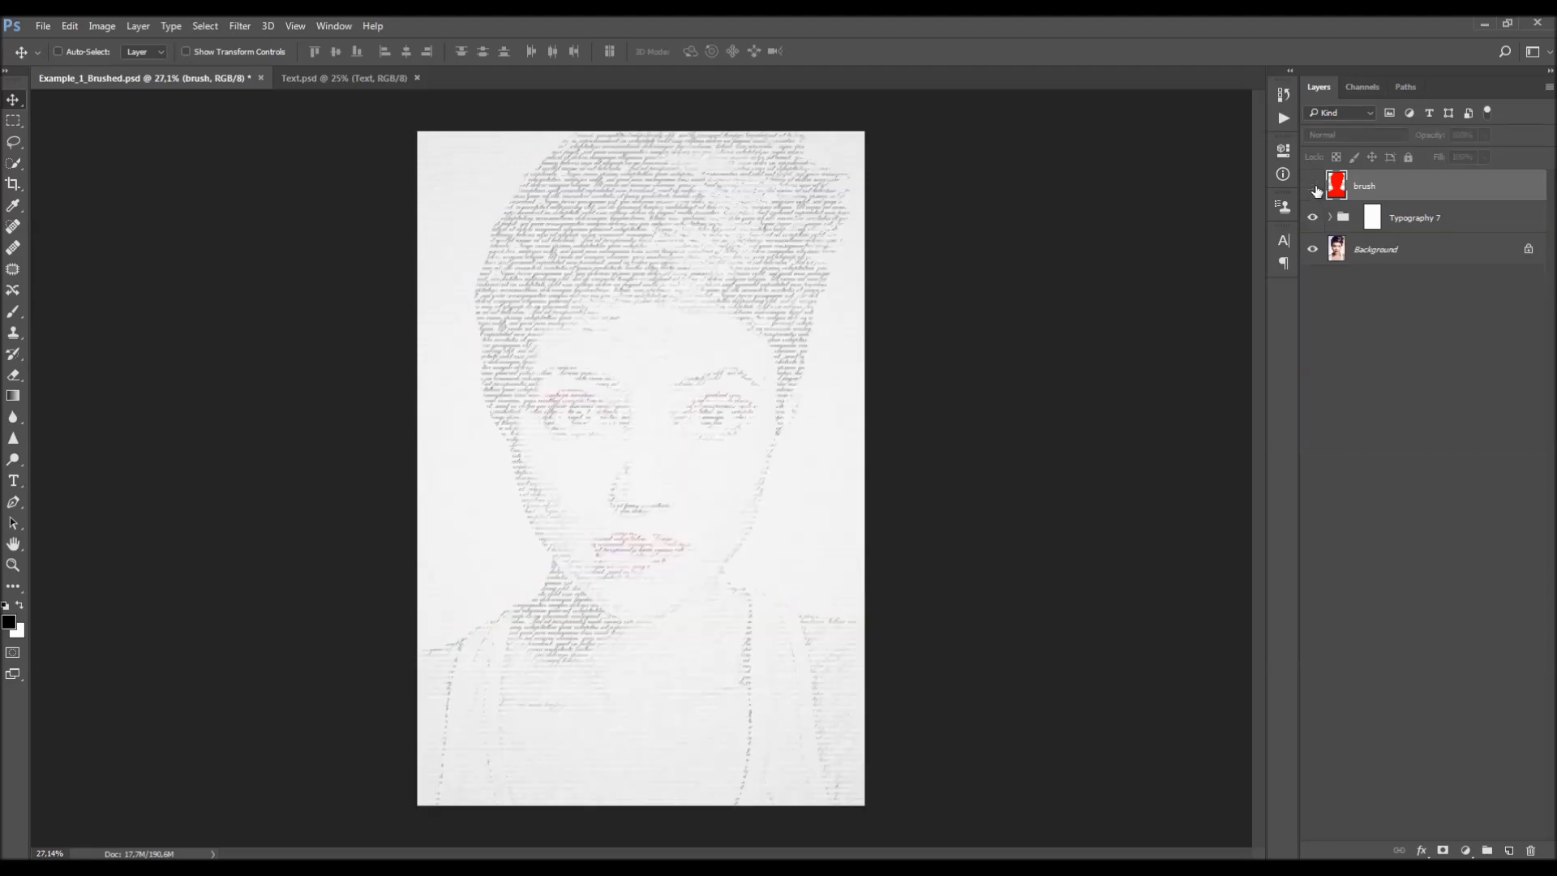
click(1330, 218)
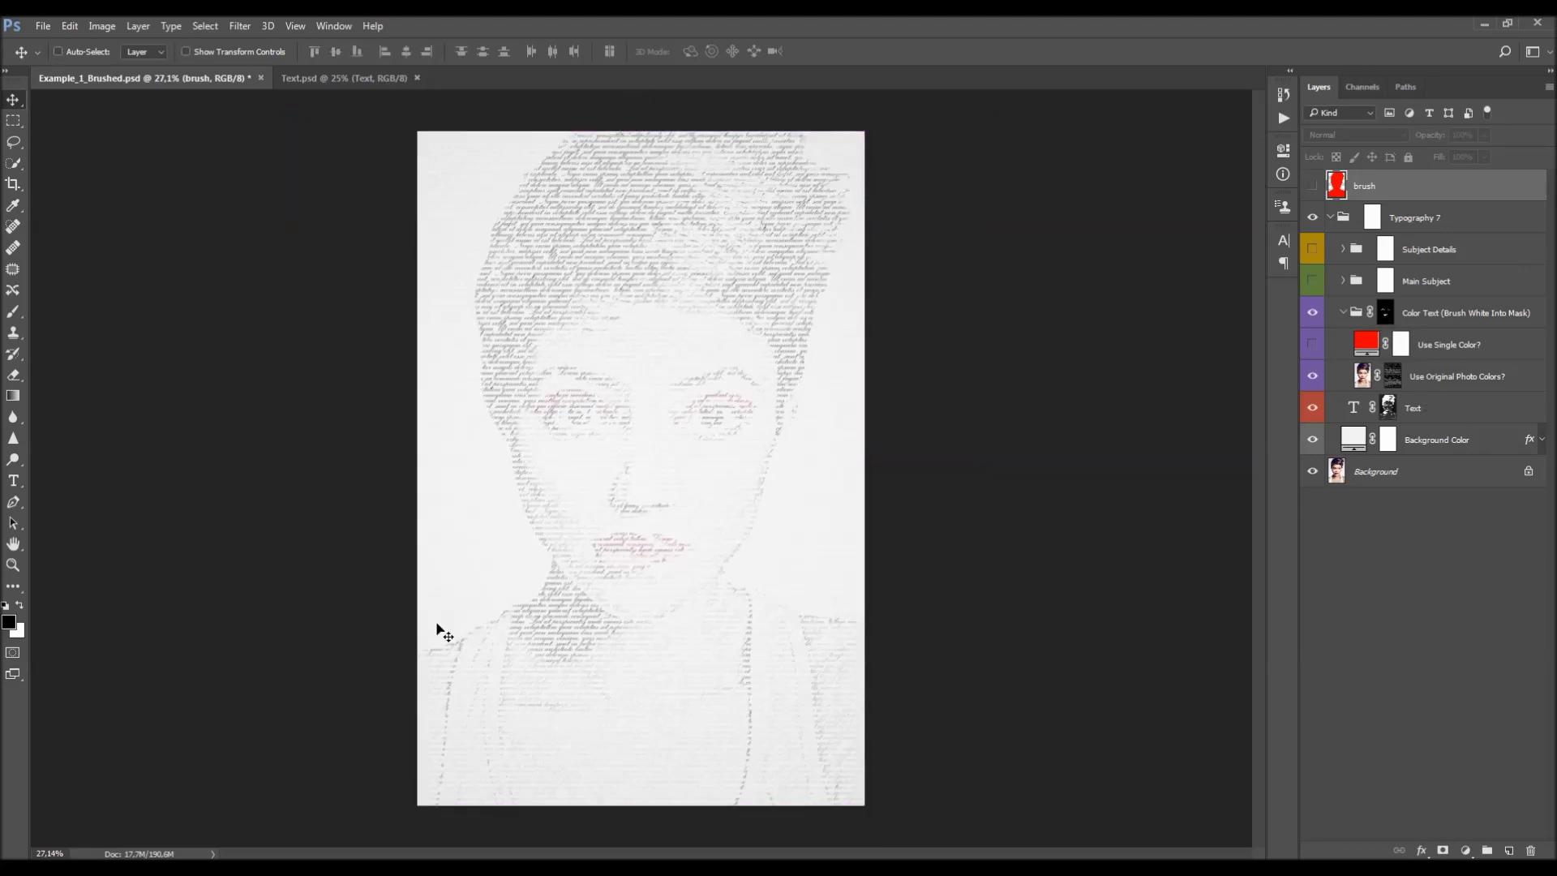
- Reset the Color Text group's mask to solid black
click(1388, 314)
key(x)
key(shift+BackSpace)
key(Return)
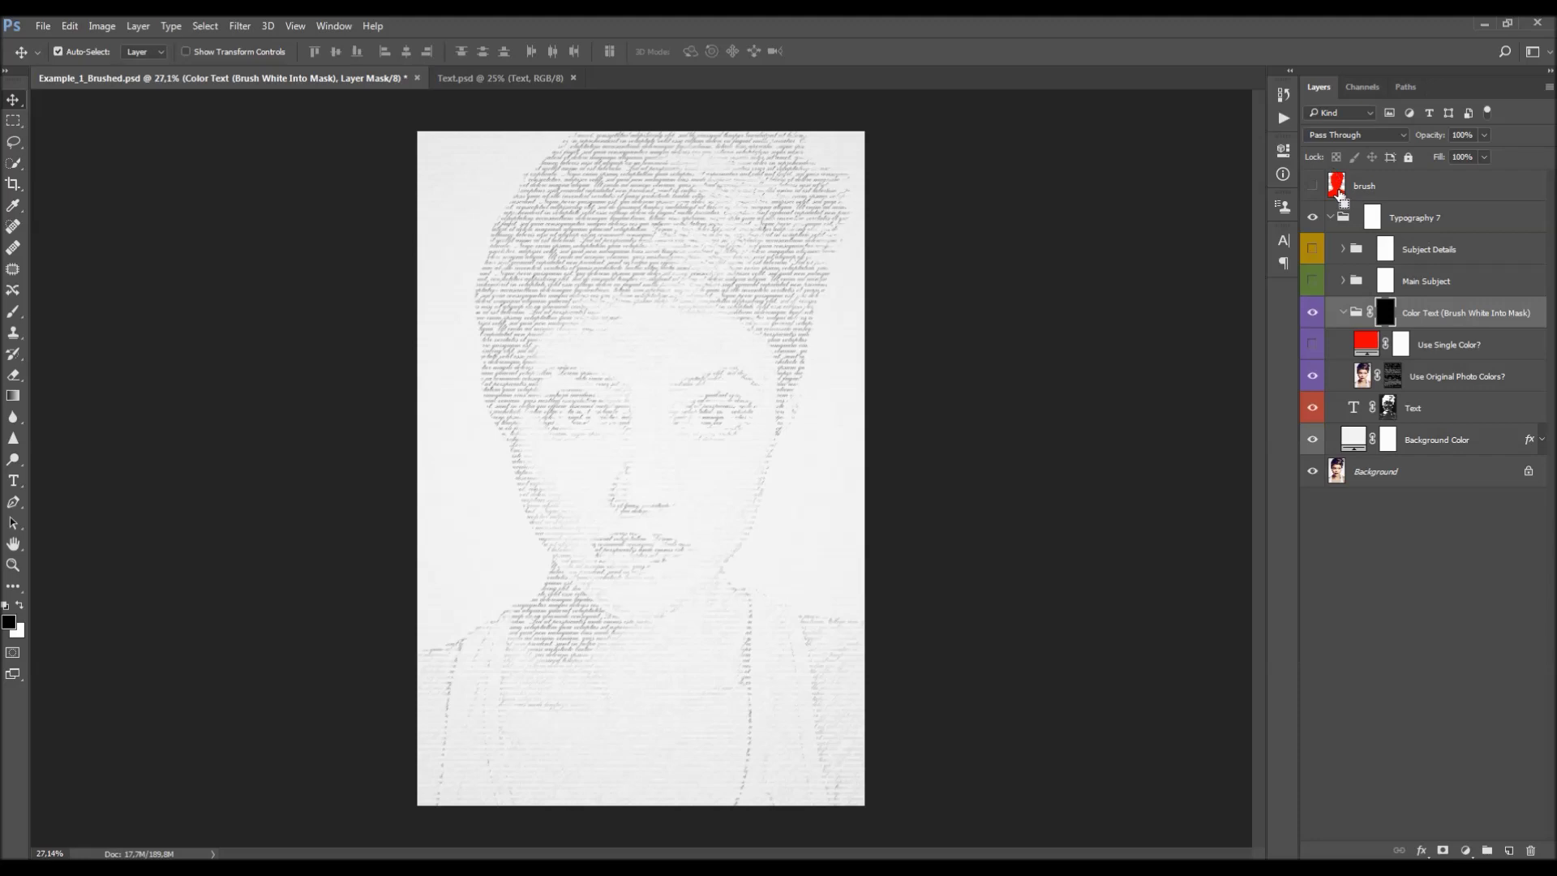
- Try filling the brush layer's silhouette with white in the Color Text group's mask and revert to the mask with painted eyes and lips
ctrl+click(1337, 187)
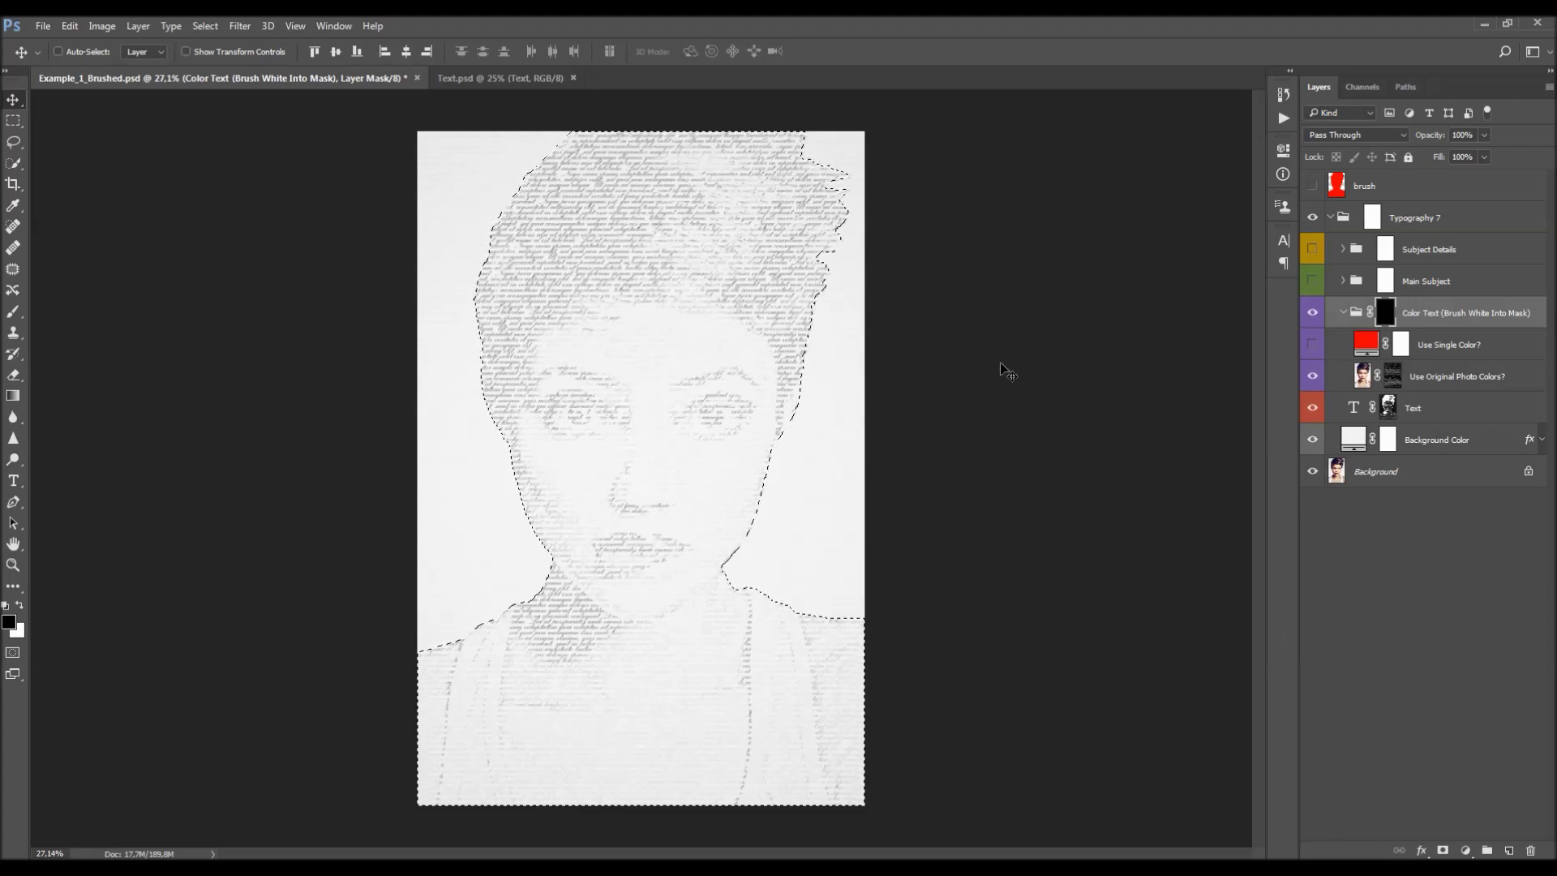
key(x)
key(shift+F5)
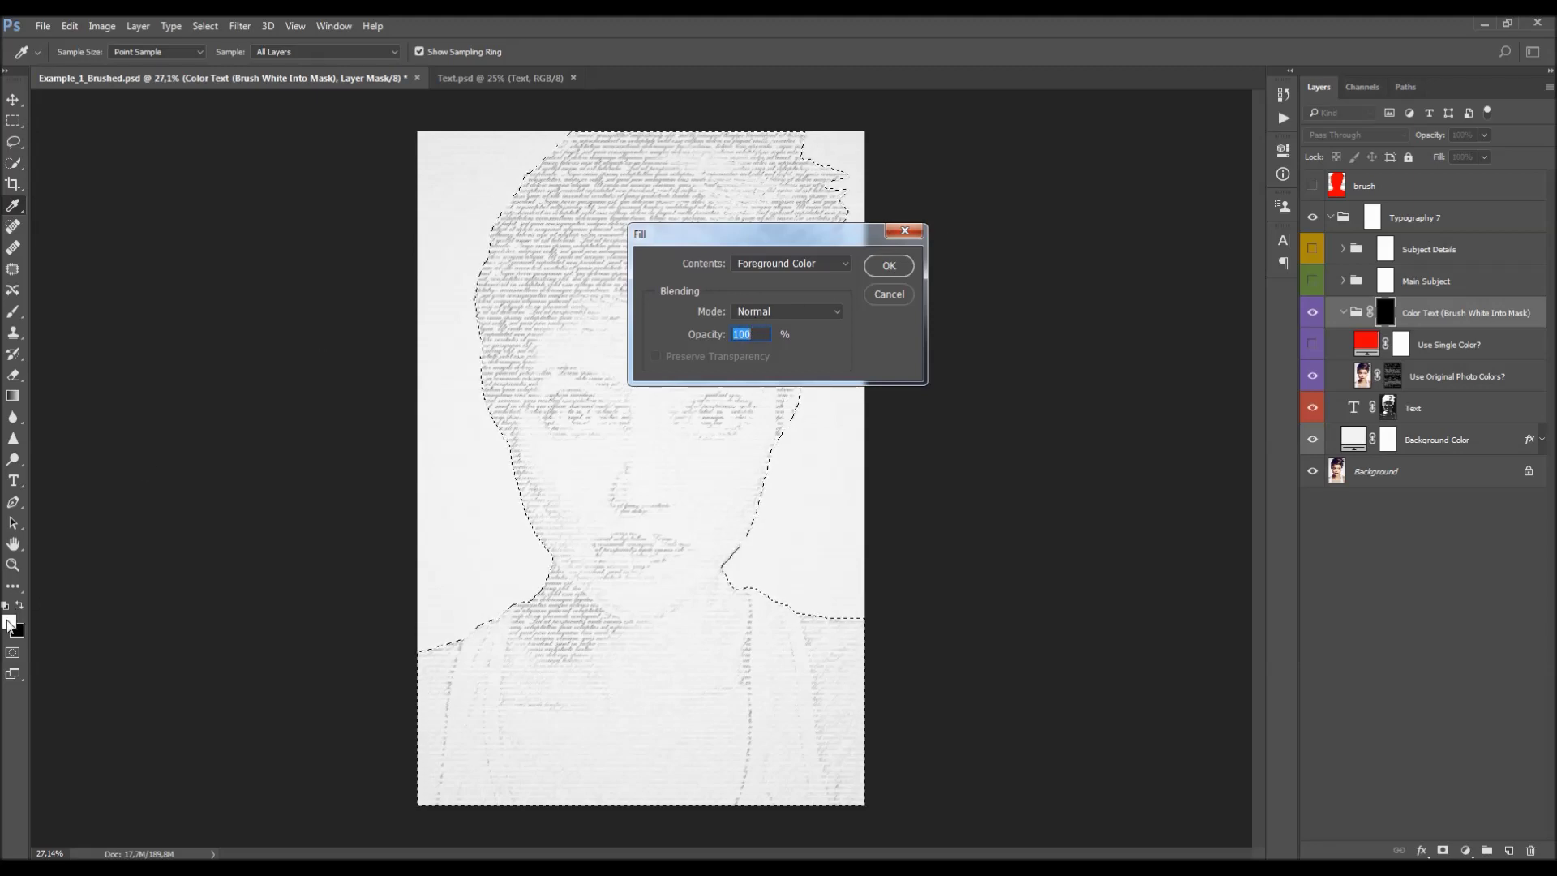
click(890, 266)
key(ctrl+d)
key(v)
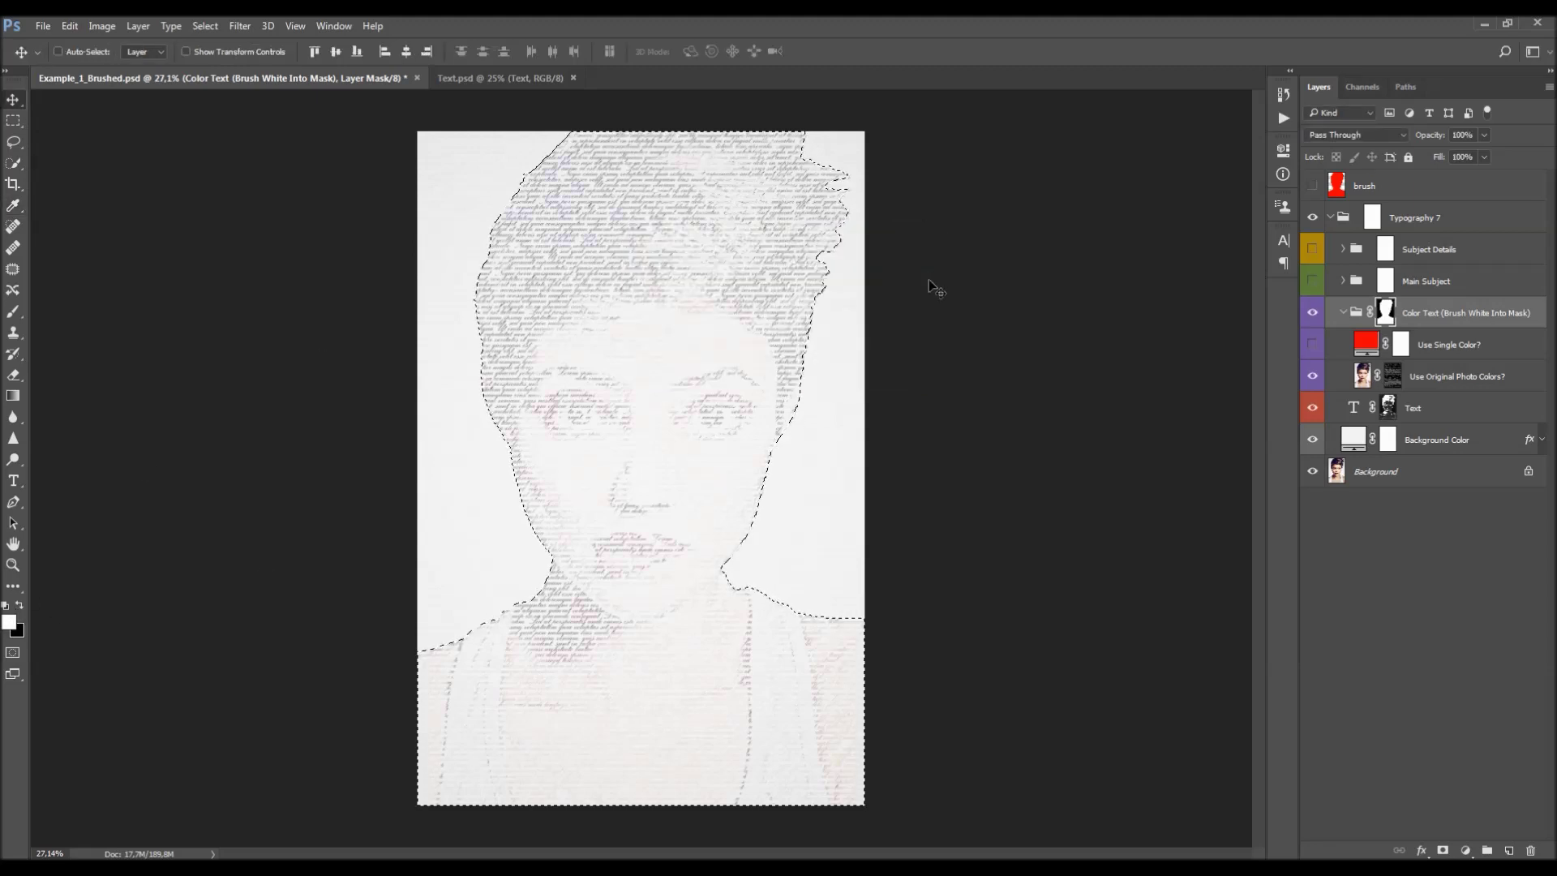
key(ctrl+i)
key(x)
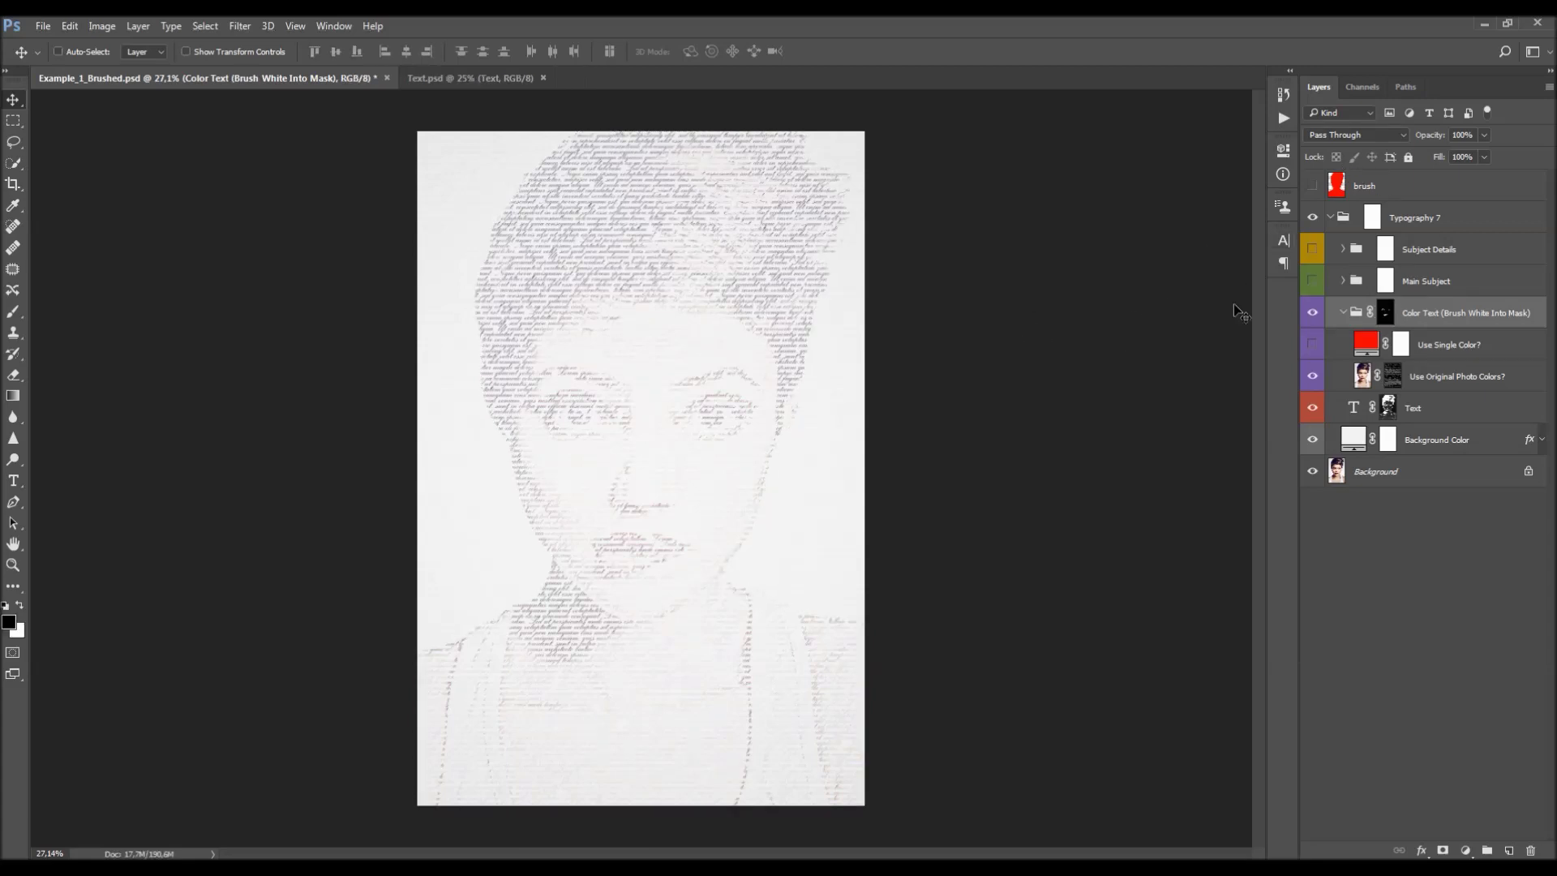
- Duplicate the Background layer, place the copy above the Typography 7 group and hide it
click(1330, 217)
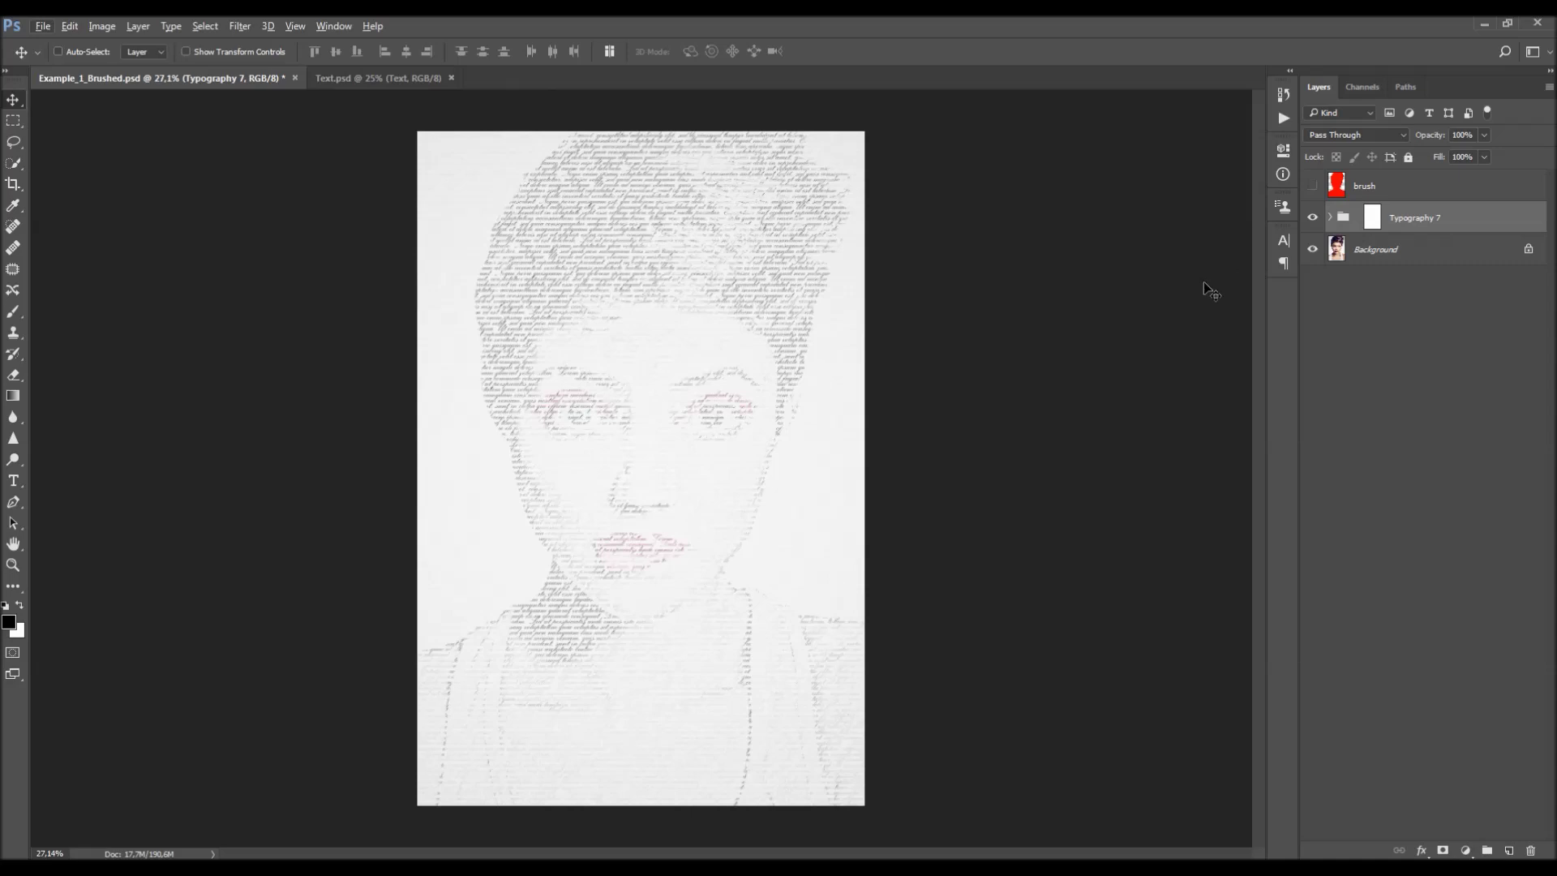
click(1430, 249)
key(ctrl+j)
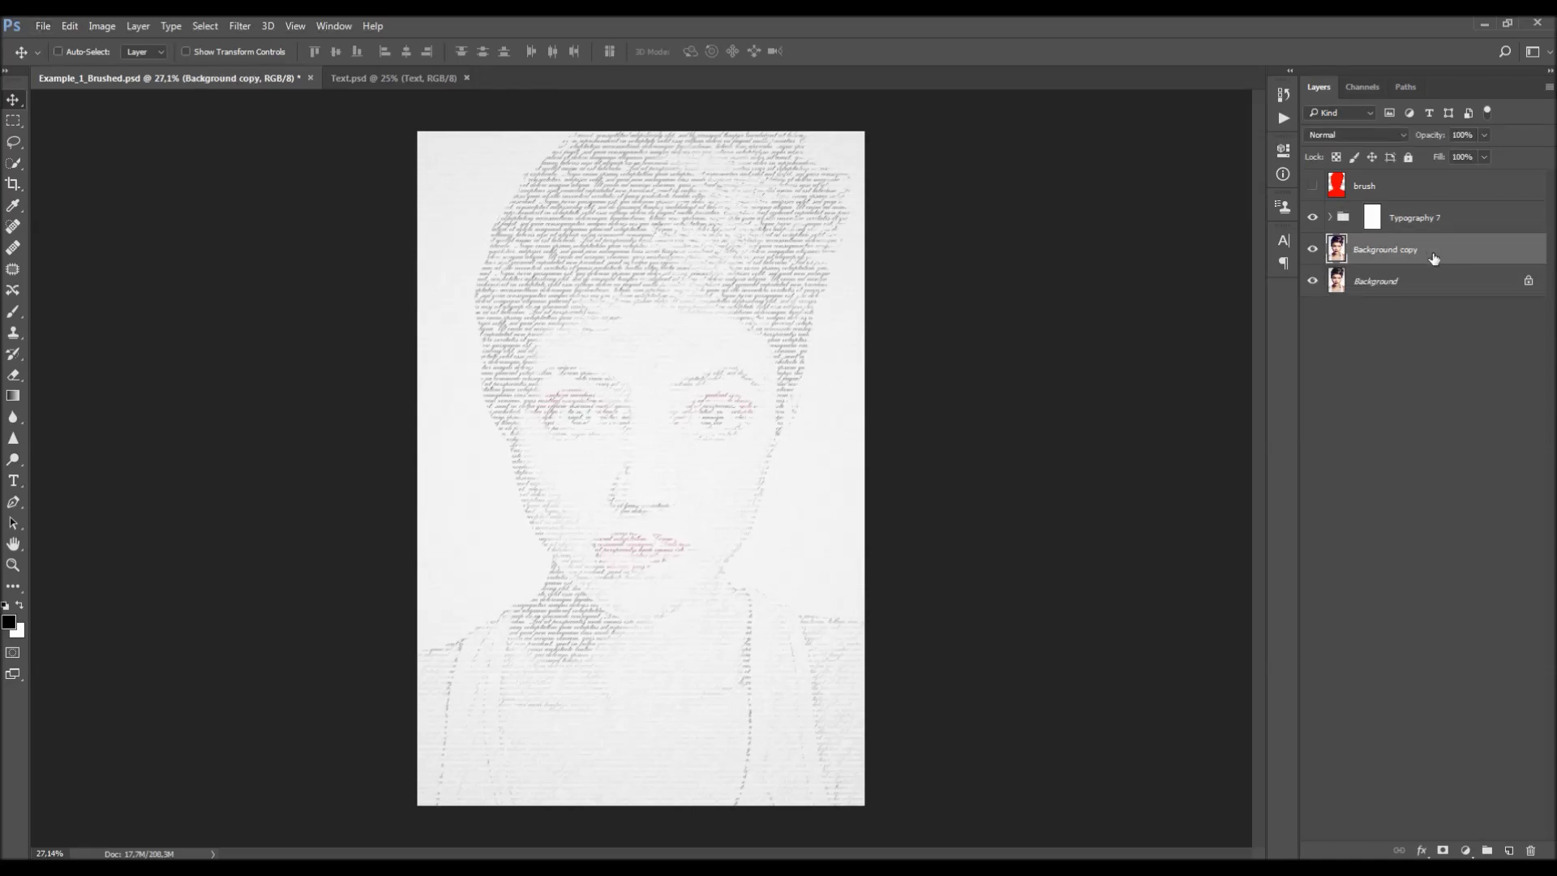
drag(1438, 254, 1434, 203)
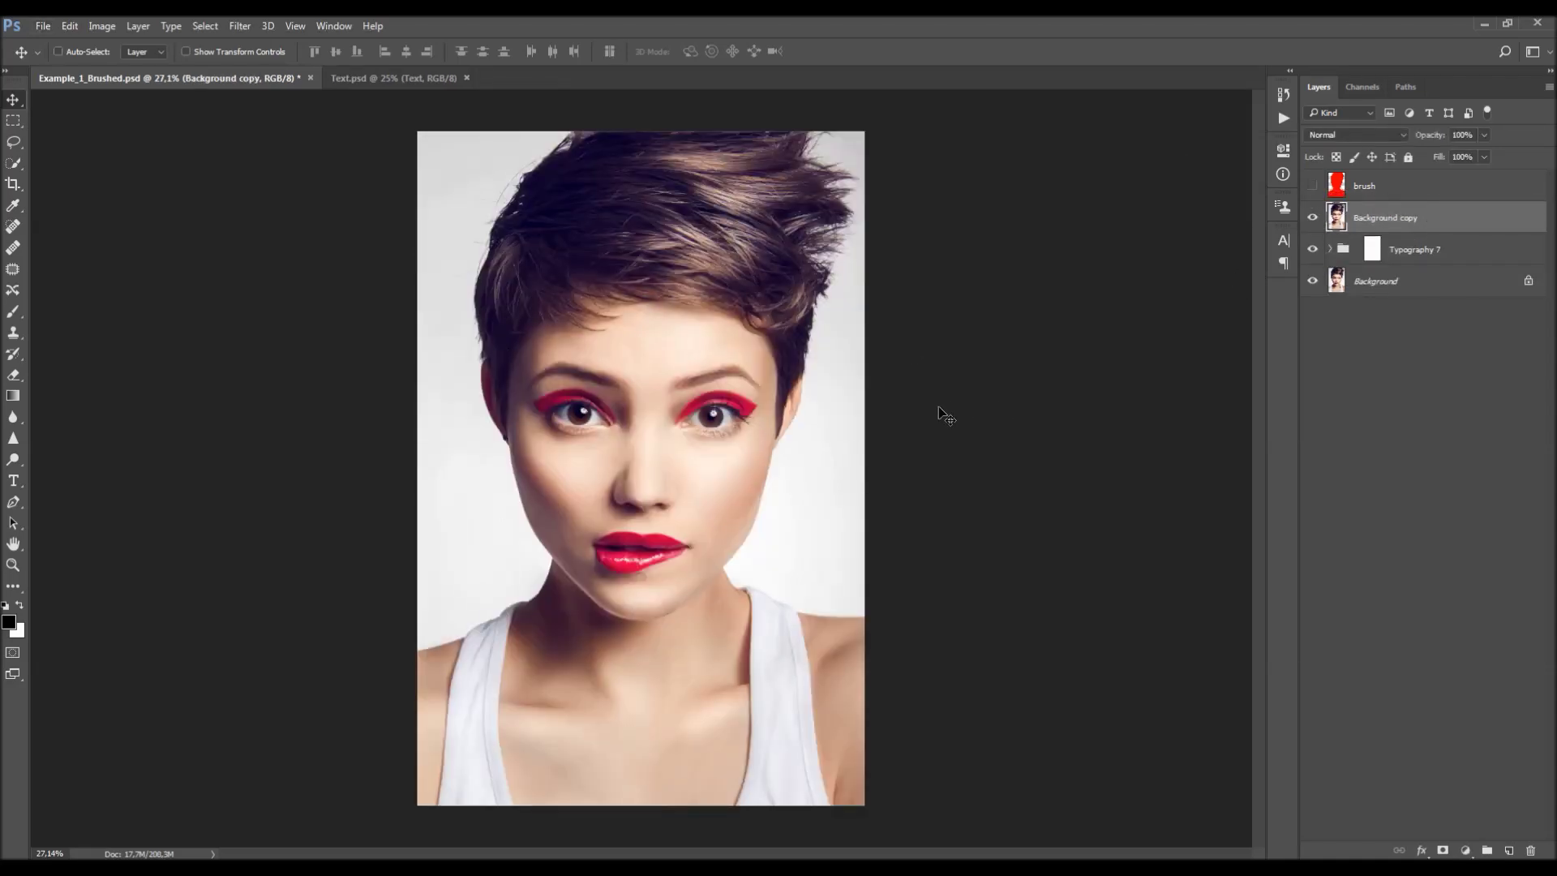
click(1314, 219)
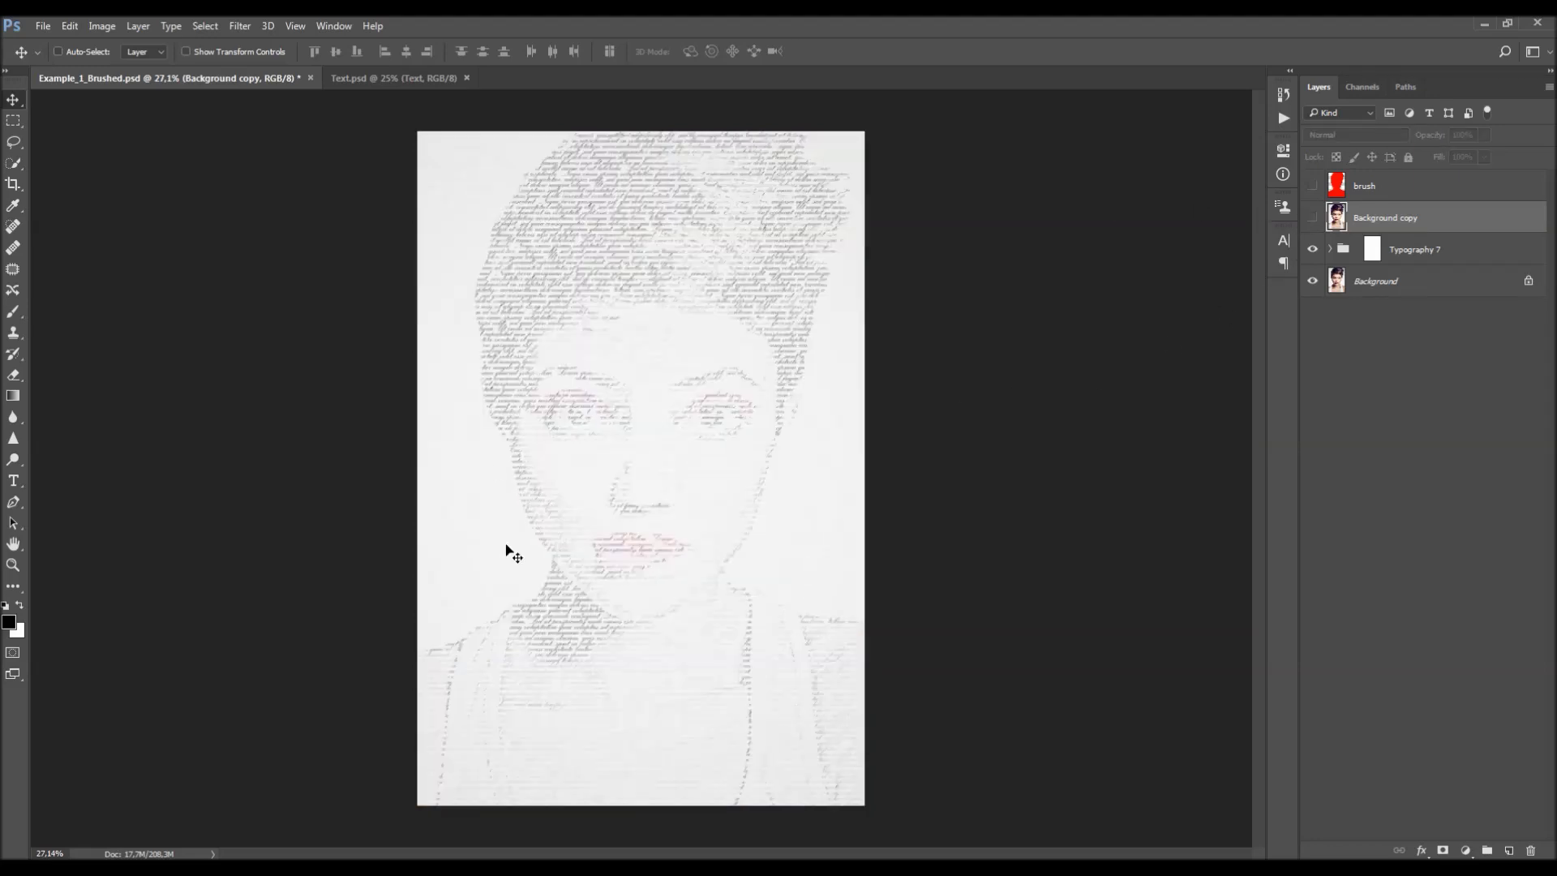
scroll(629, 564, up, 1)
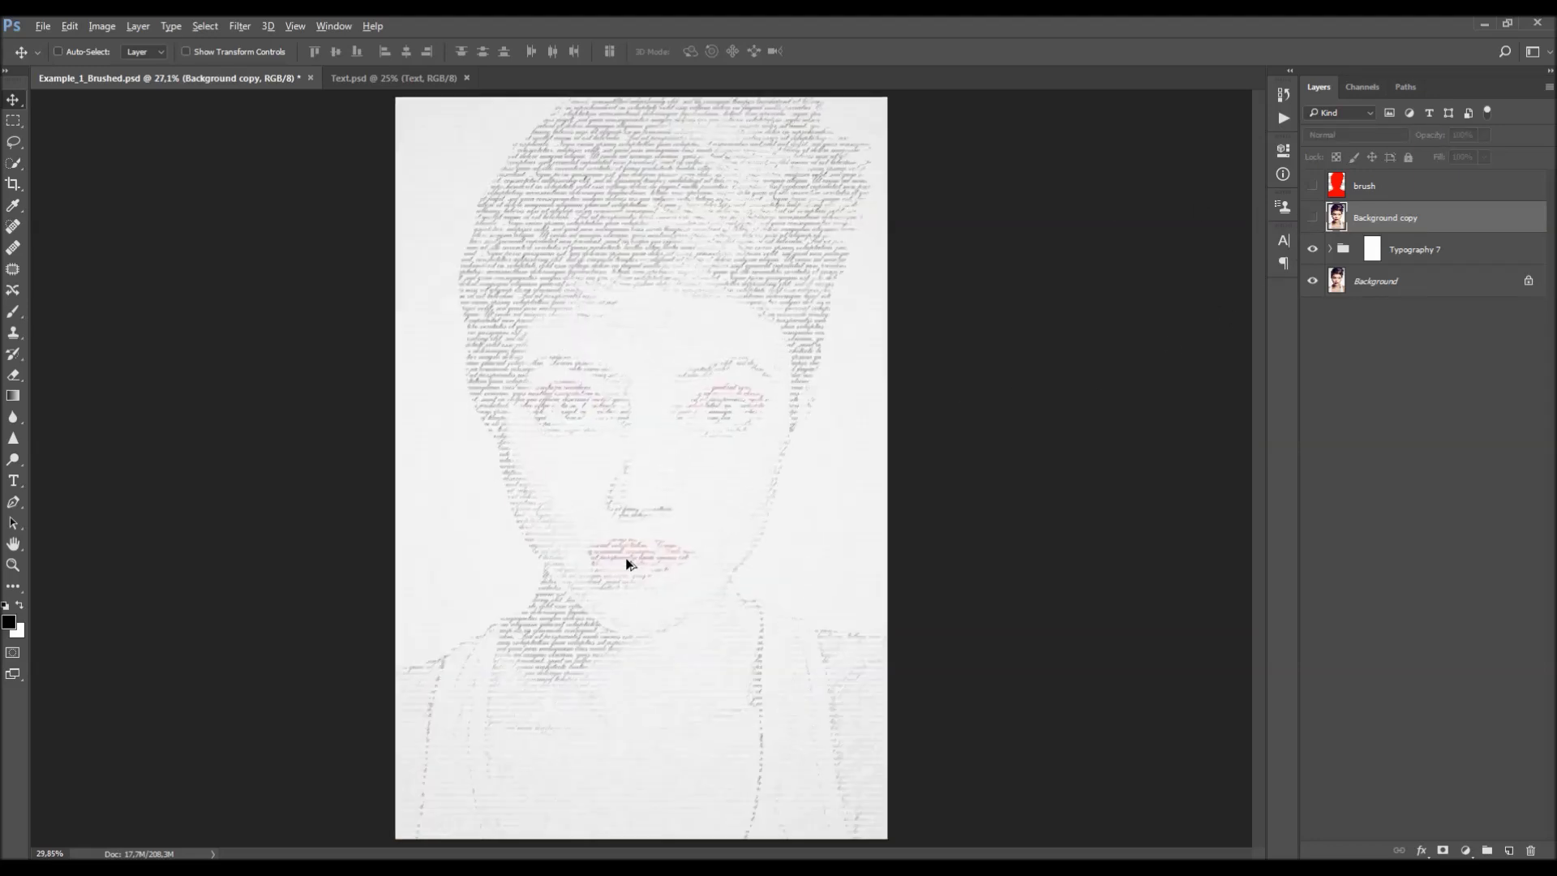
- Disable the Use Original Photo Colors? mask, collapse the Typography 7 group and compare the text art with the Background copy
click(1330, 250)
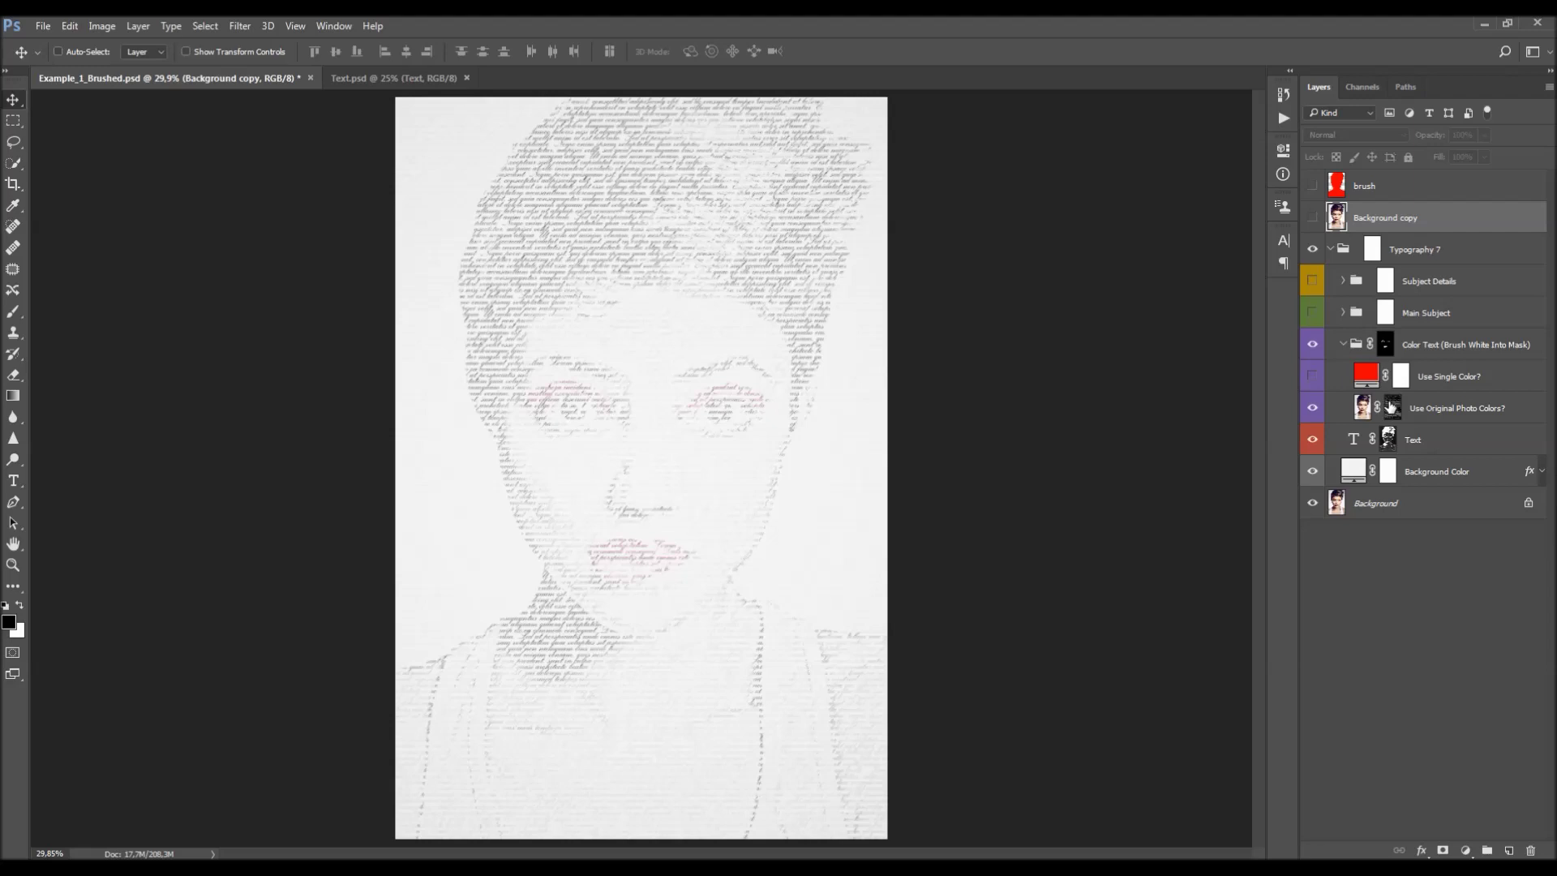
click(1330, 249)
click(1314, 217)
click(1314, 218)
scroll(848, 457, down, 1)
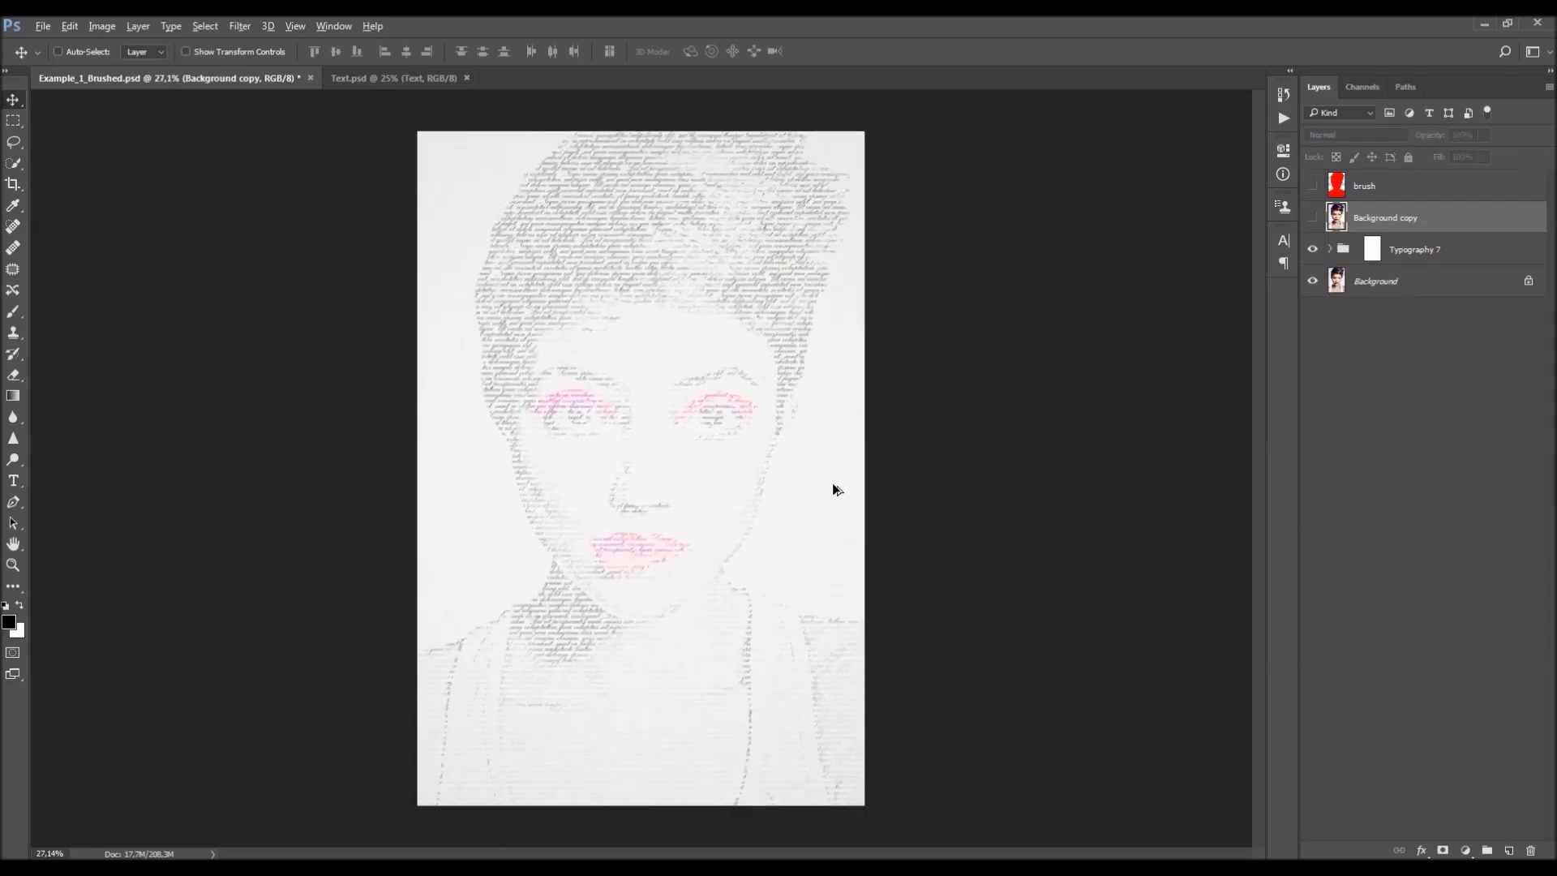